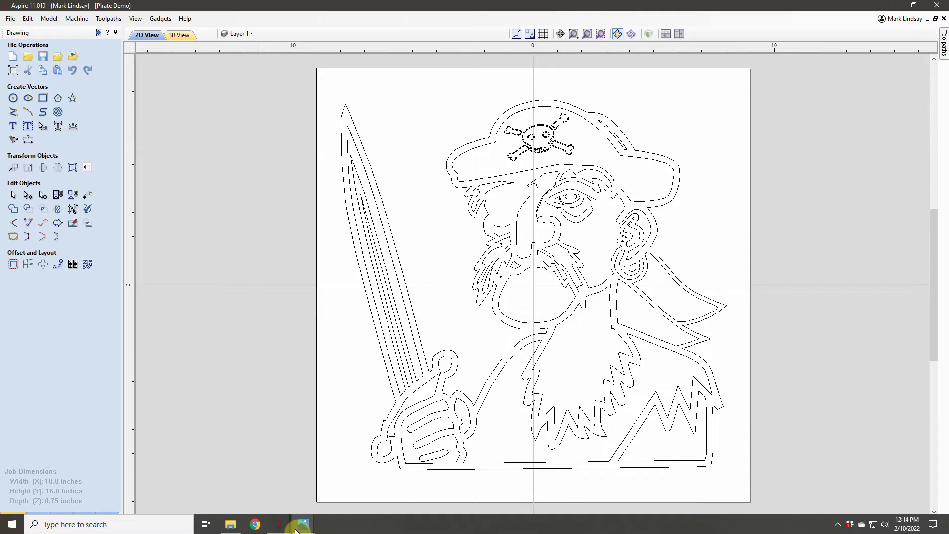
Switch to Photos and examine the coloured areas and black outlines in Pirate Color Image.png, then return to Aspire
mouse_move(304, 524)
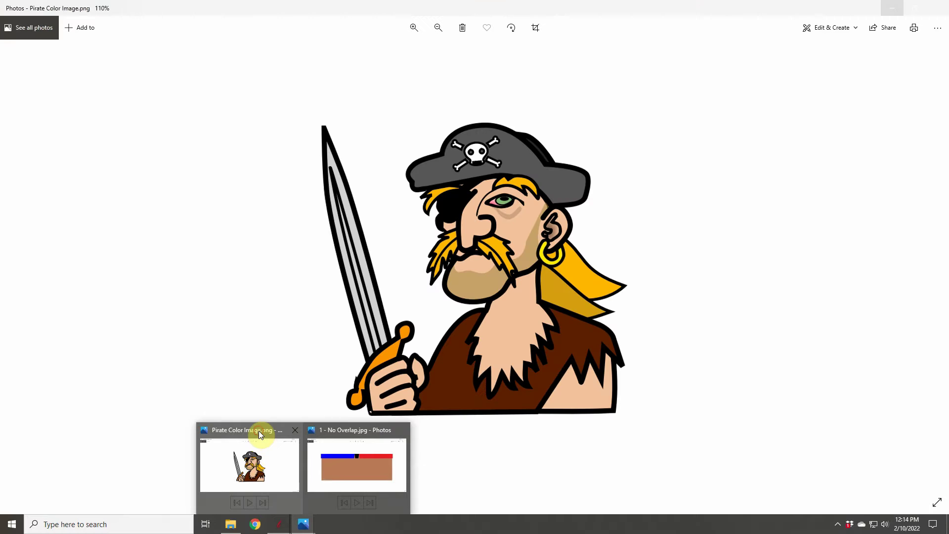
left_click(259, 432)
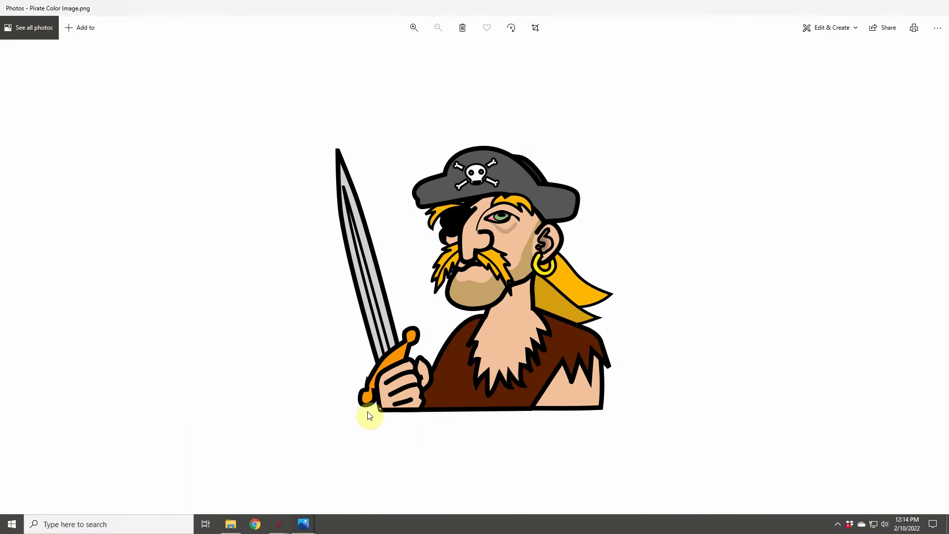
scroll(474, 251, "up", 1)
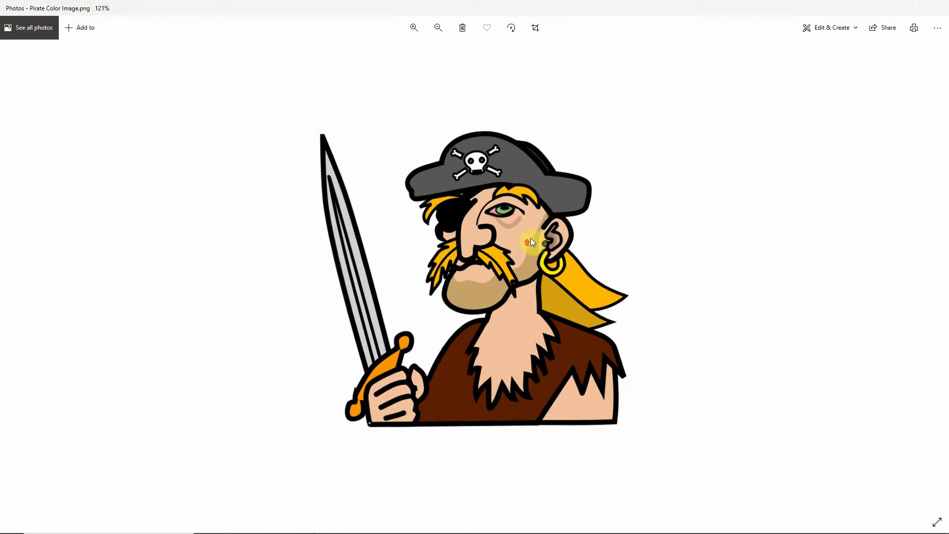
scroll(532, 241, "up", 1)
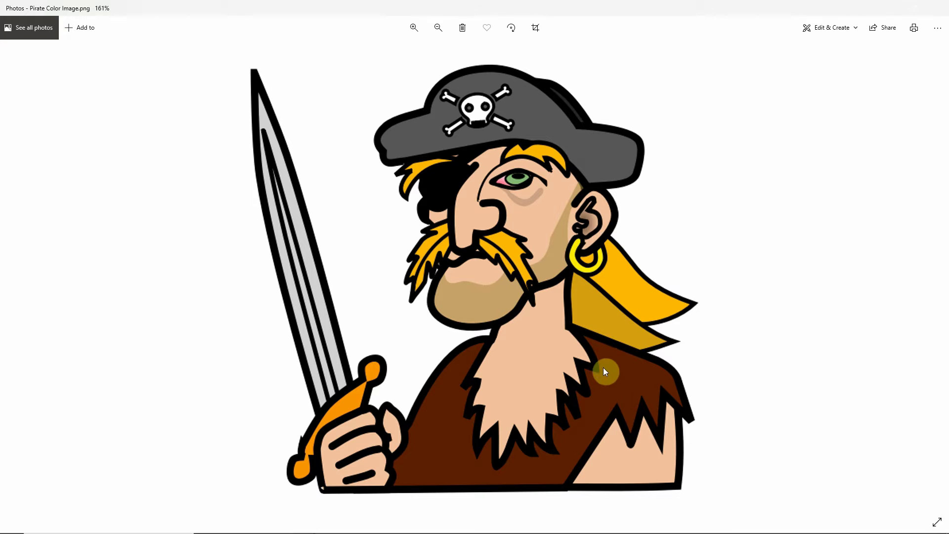
scroll(565, 251, "up", 2)
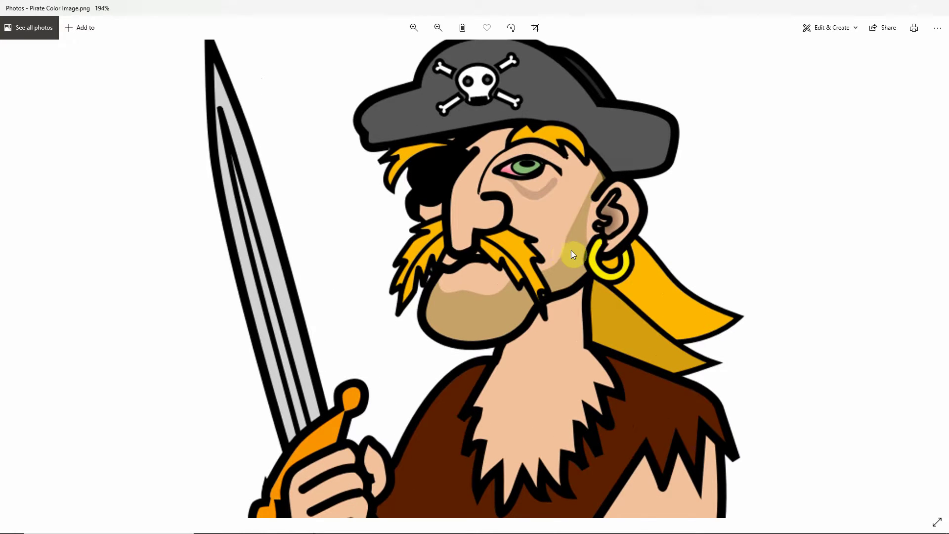
scroll(571, 251, "up", 2)
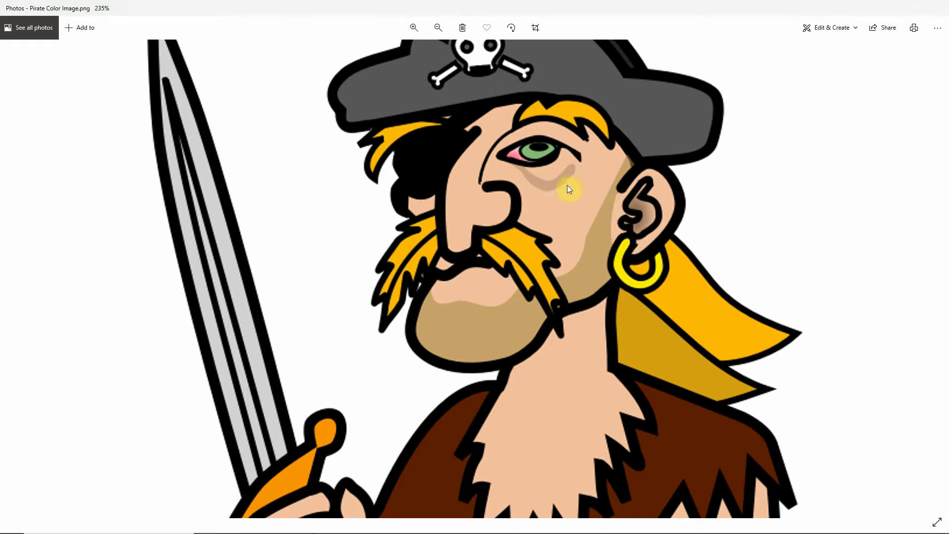
scroll(572, 173, "down", 3, "ctrl")
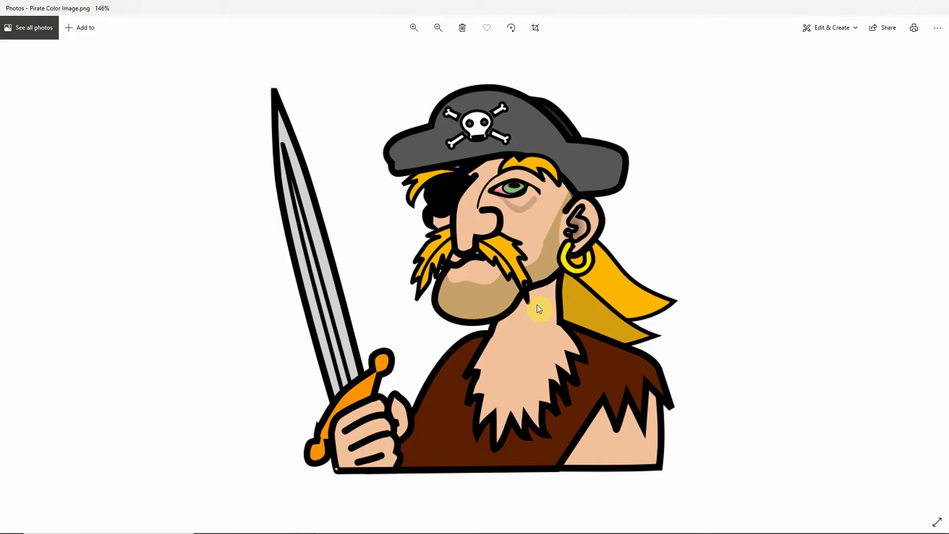
scroll(540, 300, "down", 2)
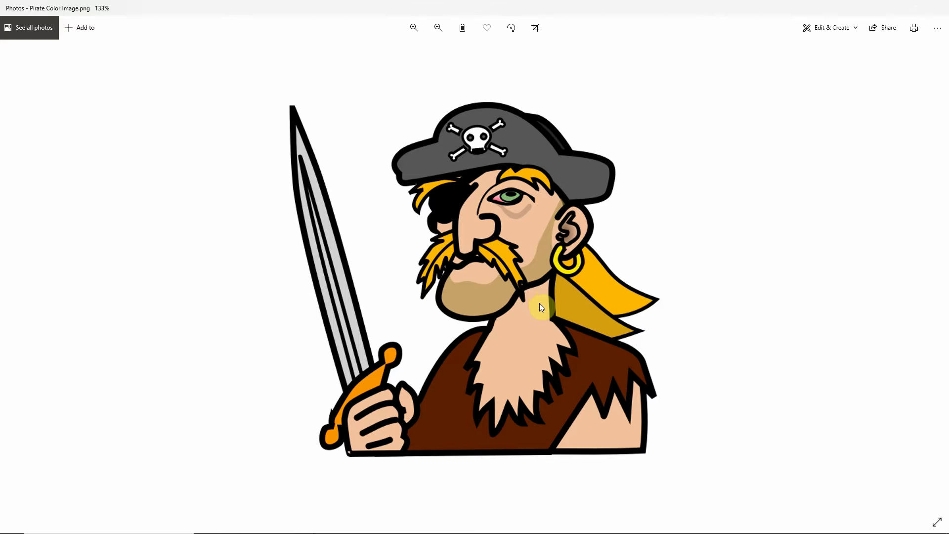
scroll(539, 303, "up", 1)
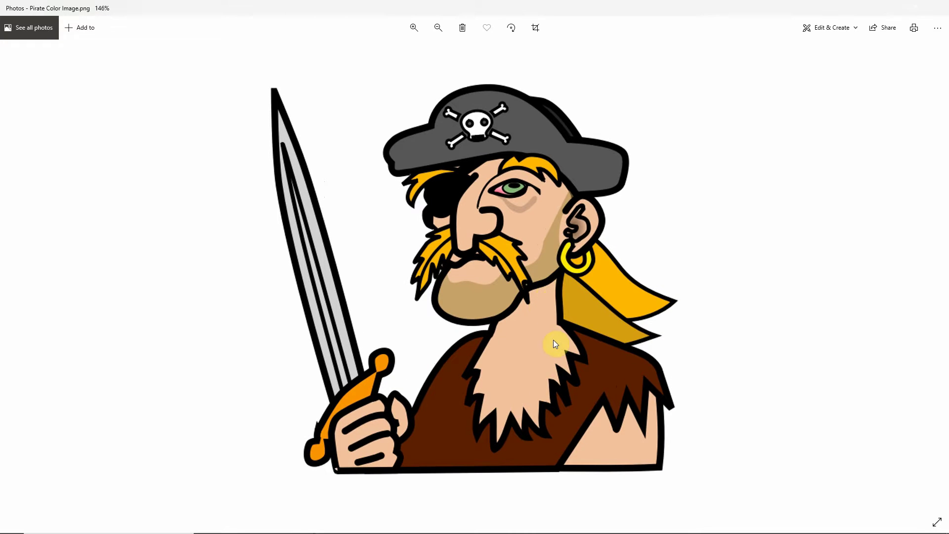
left_click(891, 10)
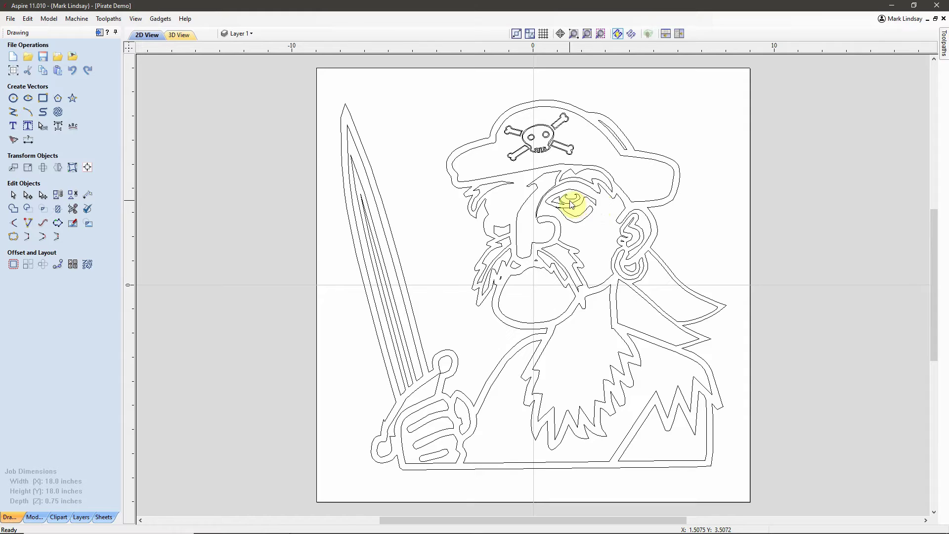
Inspect the nodes of the pirate's eye outline where it meets the bag under the eye
scroll(573, 202, "up", 1)
scroll(567, 204, "up", 2)
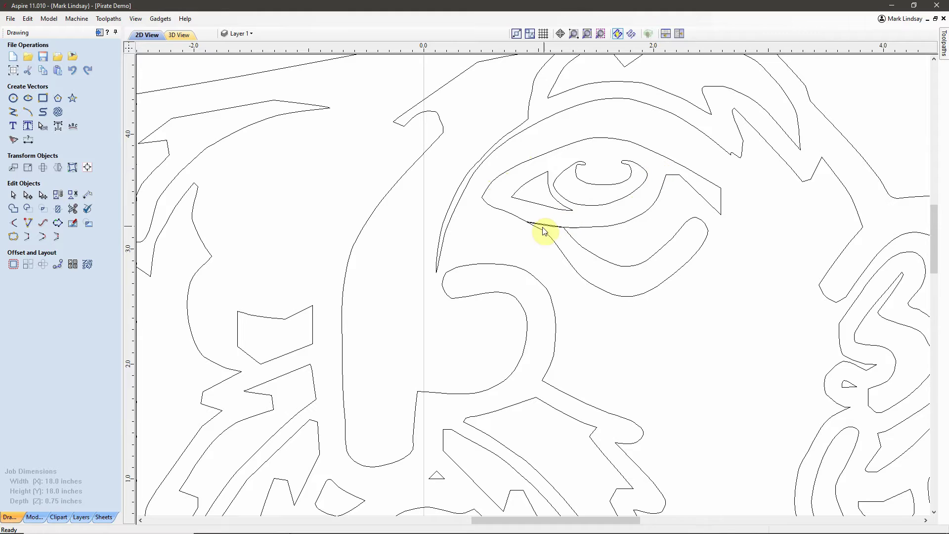
scroll(546, 228, "up", 5)
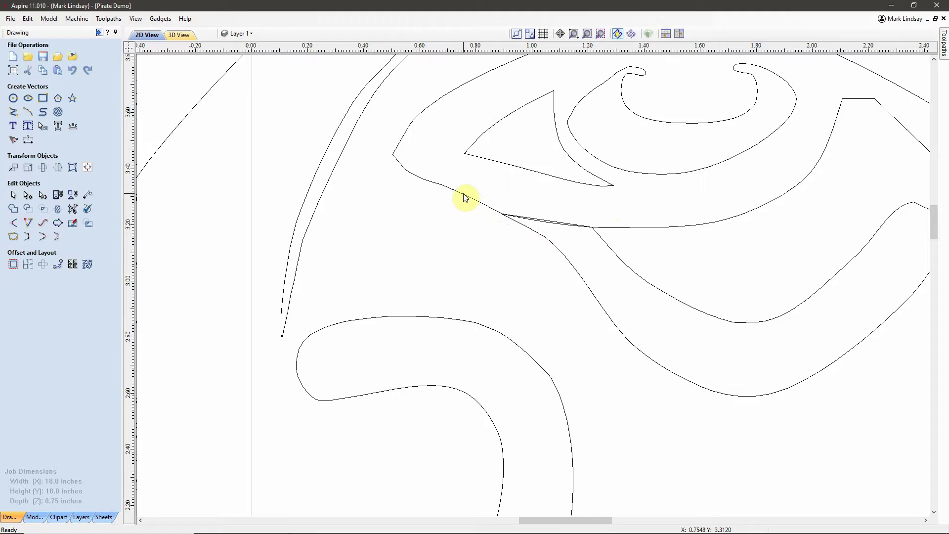
left_click(492, 210)
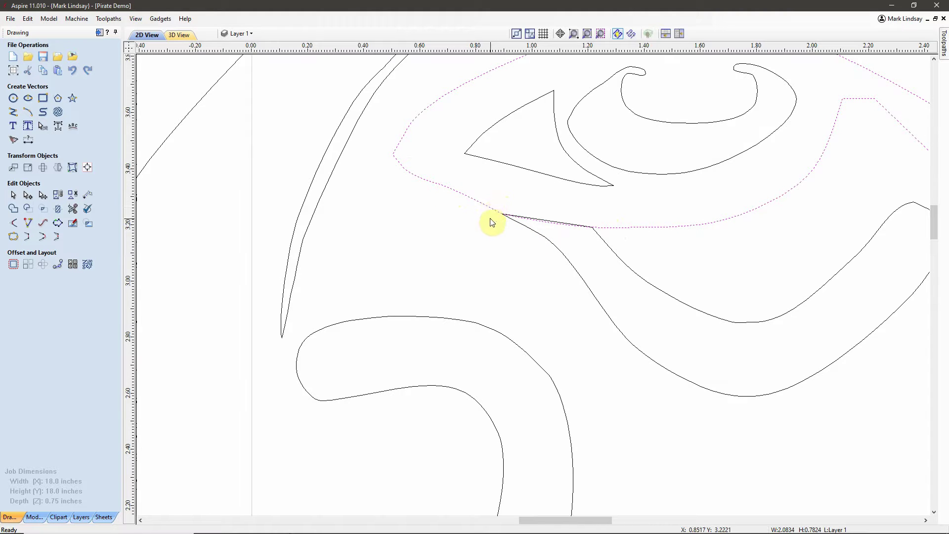
key("n")
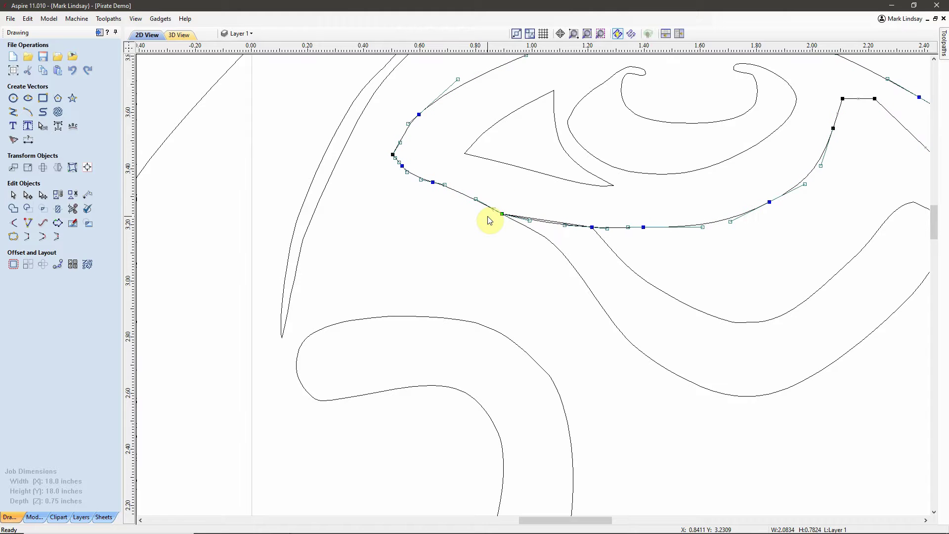
scroll(512, 222, "up", 3)
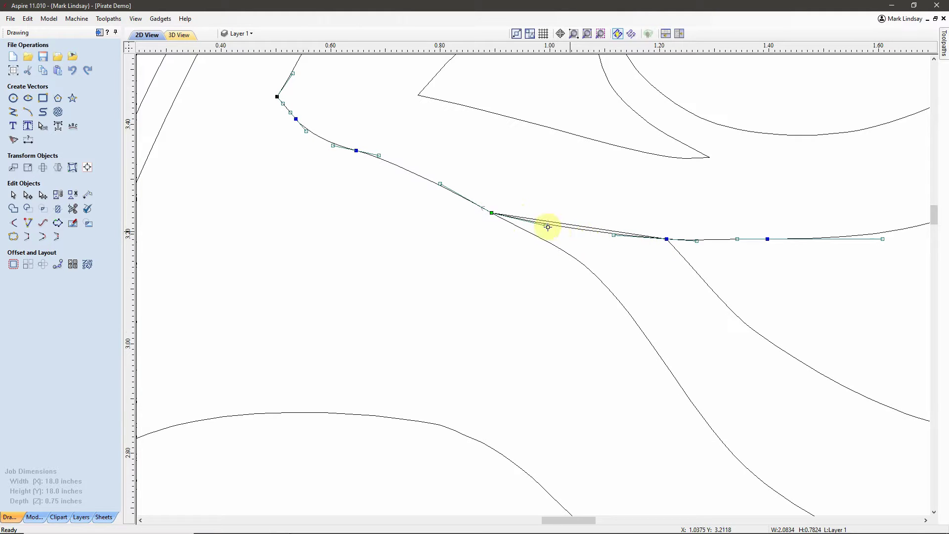
scroll(674, 258, "down", 3)
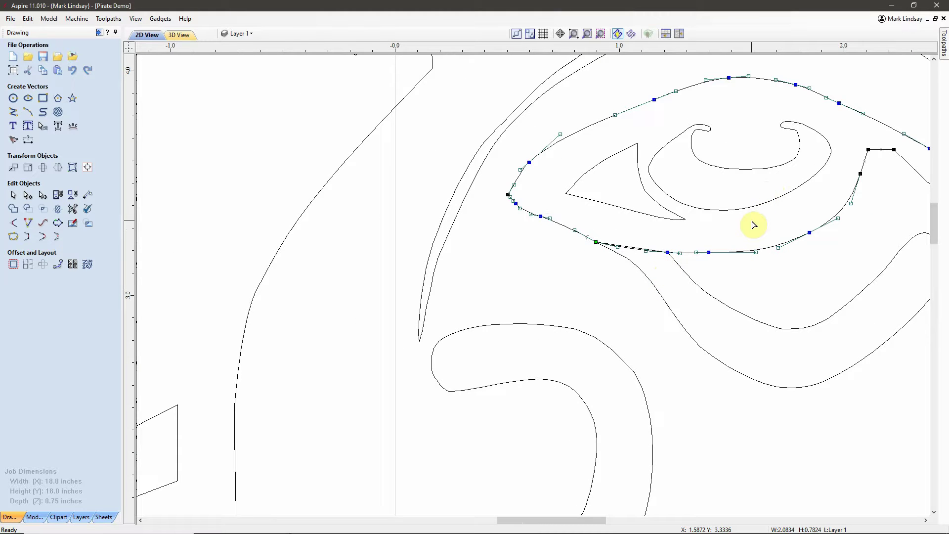
key("n")
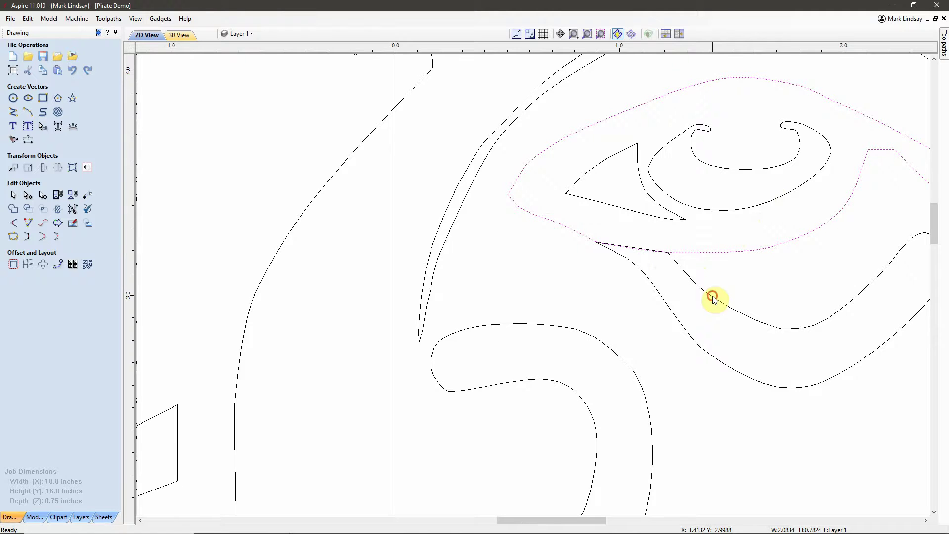
Inspect the nodes of the under-eye bag vector along its shared edge with the eye outline, then deselect it
left_click(713, 299)
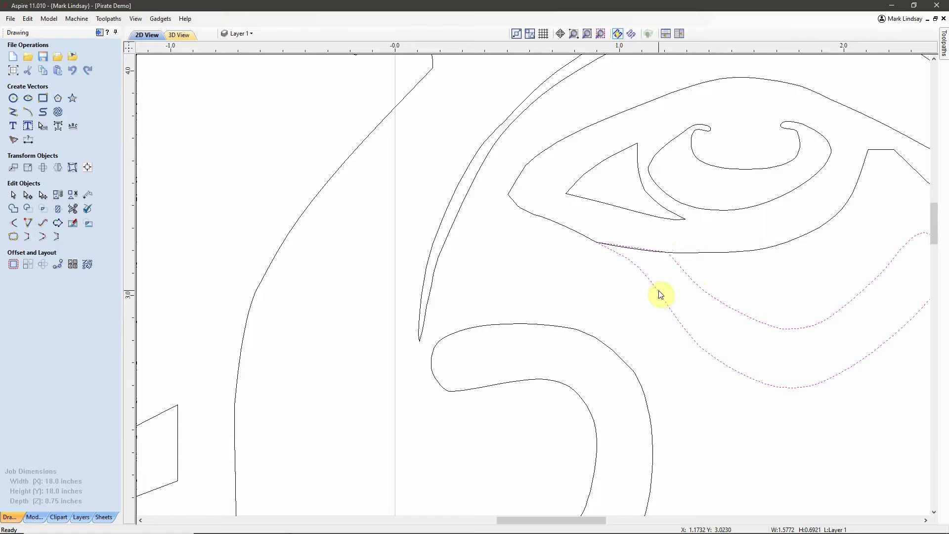
key("n")
scroll(660, 290, "up", 4)
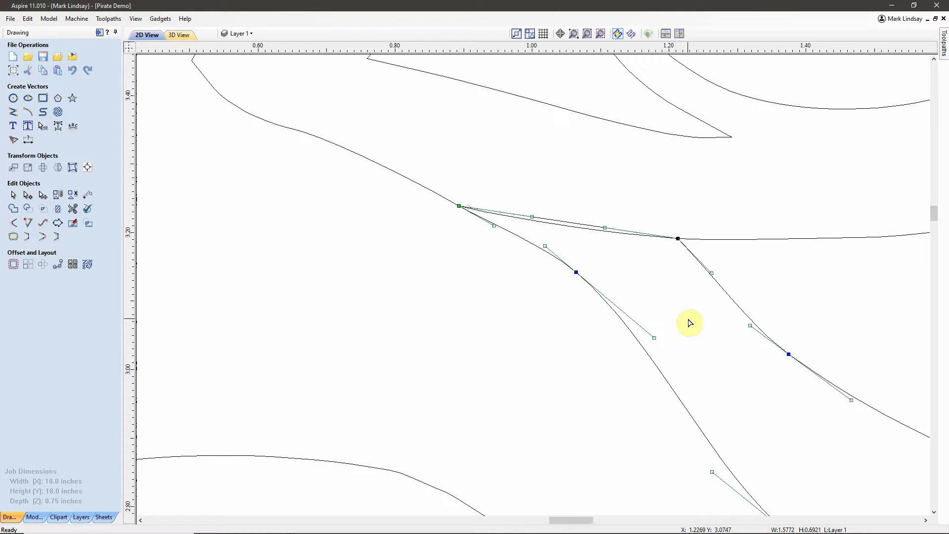
scroll(682, 328, "down", 5)
left_click(618, 343)
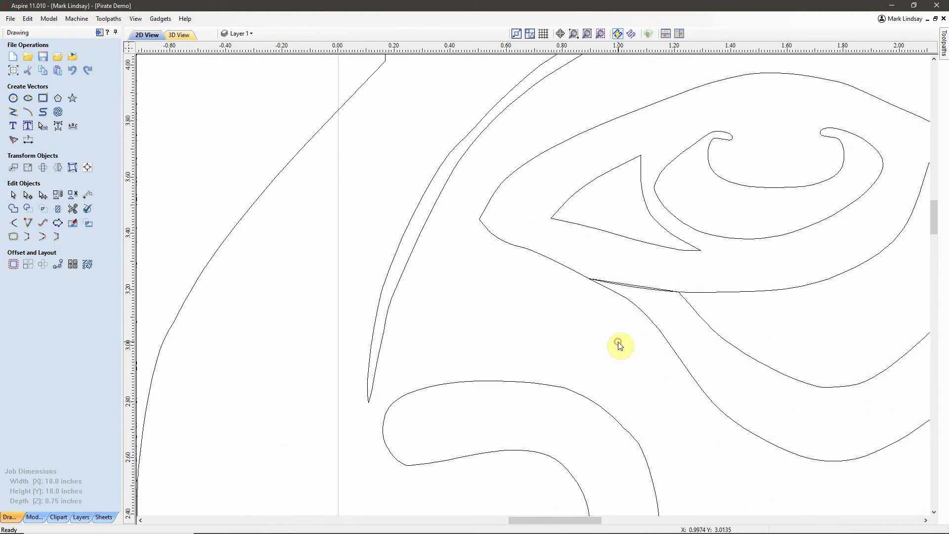
Examine the torn sleeve and shirt outlines, then view the whole pirate drawing
scroll(599, 342, "down", 8)
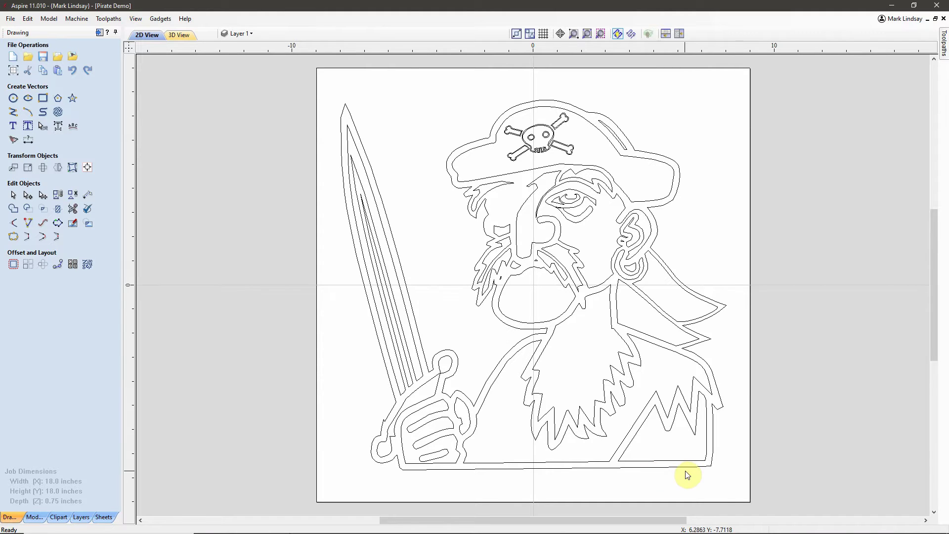
scroll(686, 474, "up", 3)
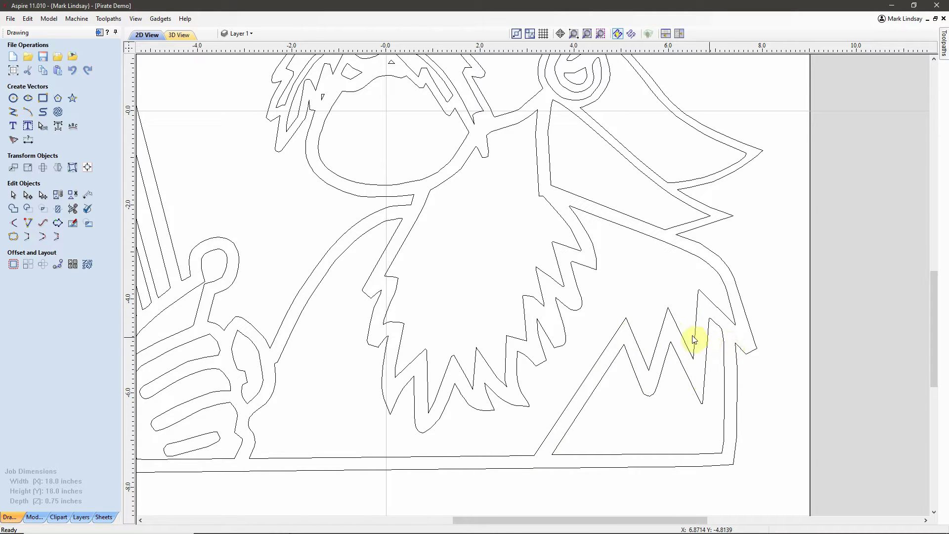
scroll(690, 339, "down", 3)
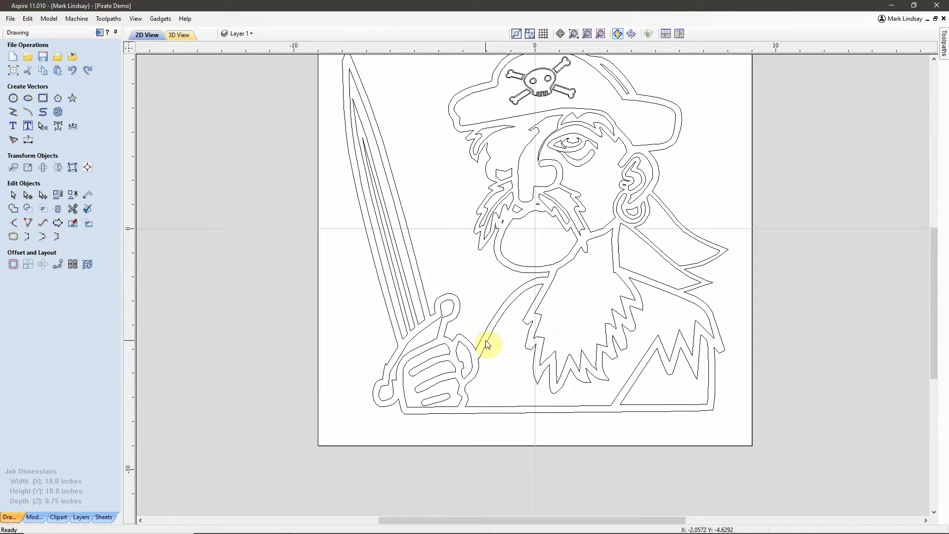
key("F6")
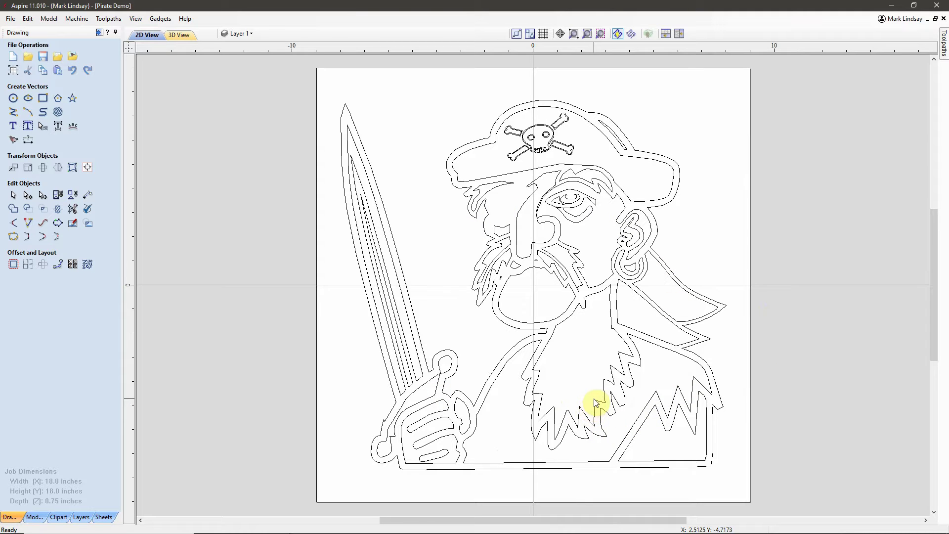
Switch to 1 - No Overlap.jpg in Photos and examine the joints between the blue, black and red pieces up close
mouse_move(303, 524)
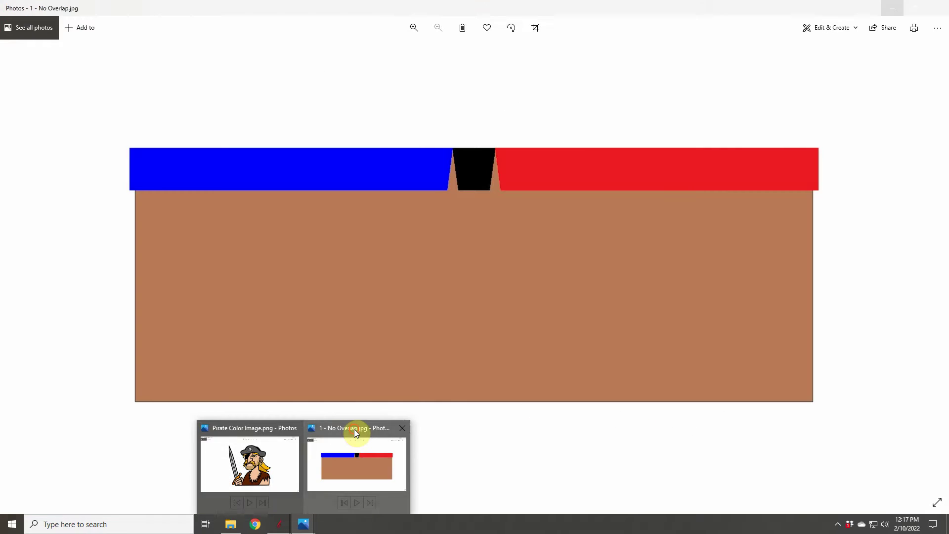
left_click(355, 430)
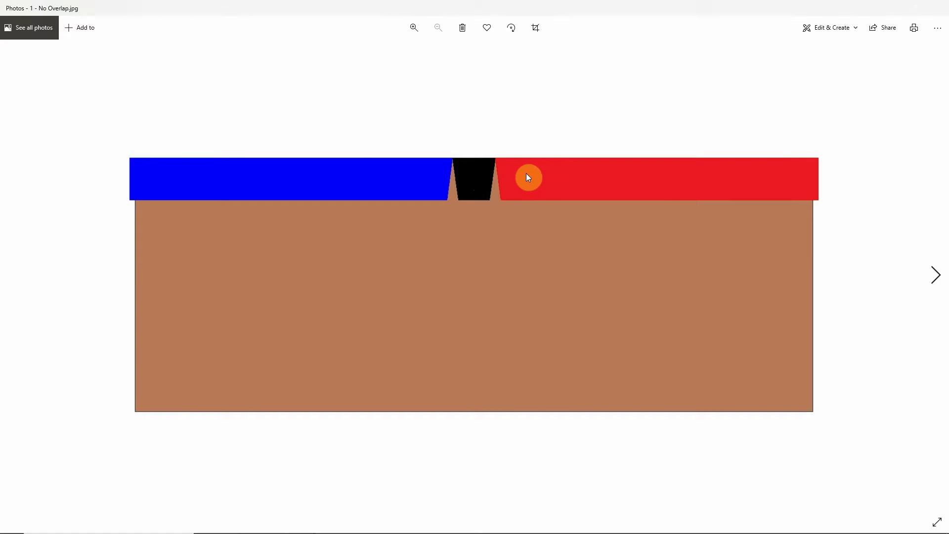
scroll(459, 138, "up", 2, "ctrl")
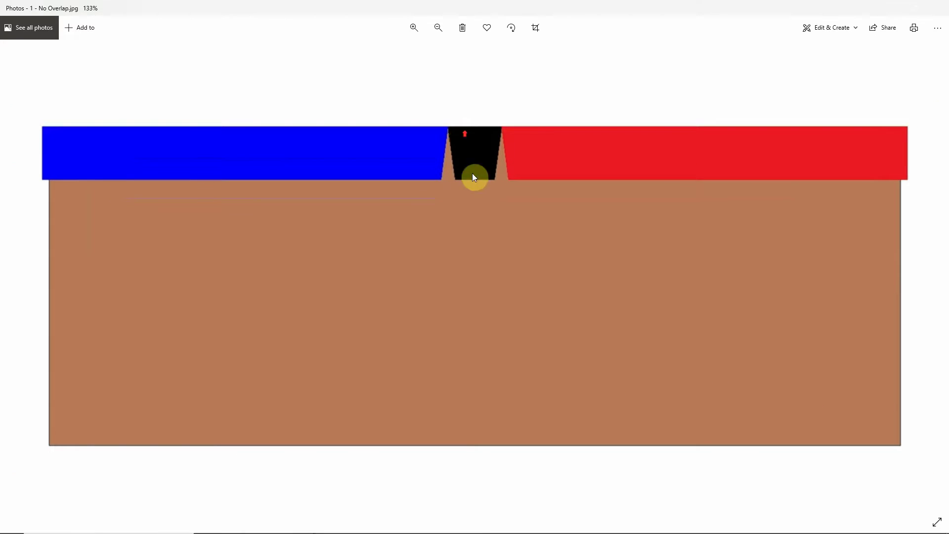
scroll(473, 178, "up", 1, "ctrl")
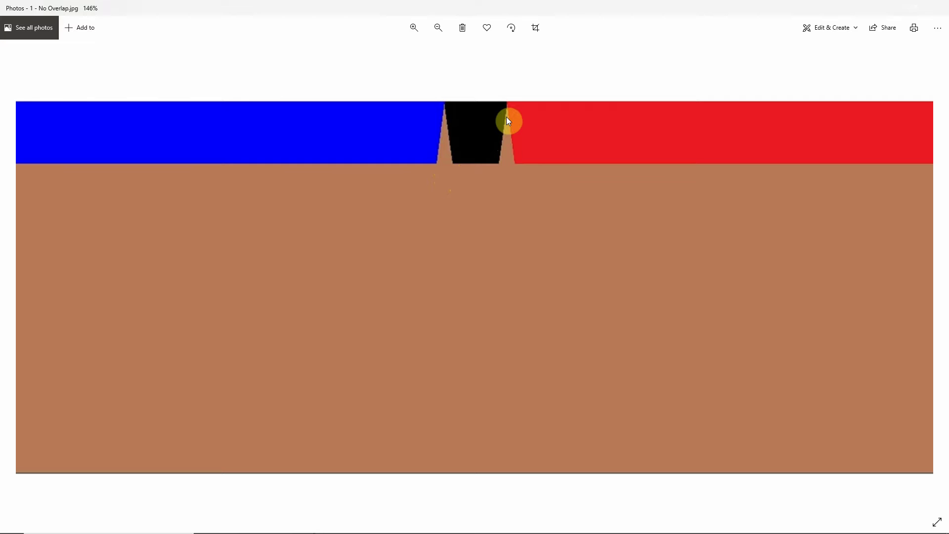
scroll(487, 94, "up", 4)
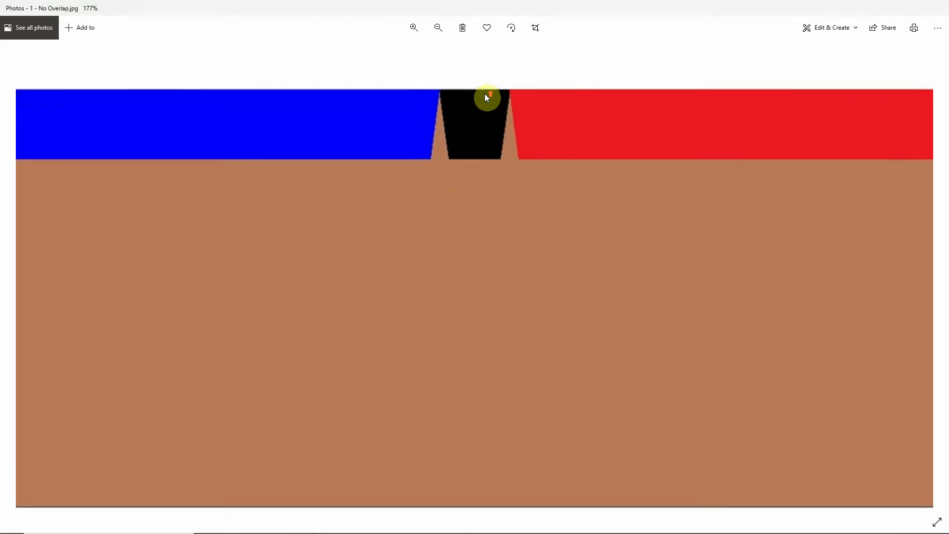
scroll(487, 97, "up", 5)
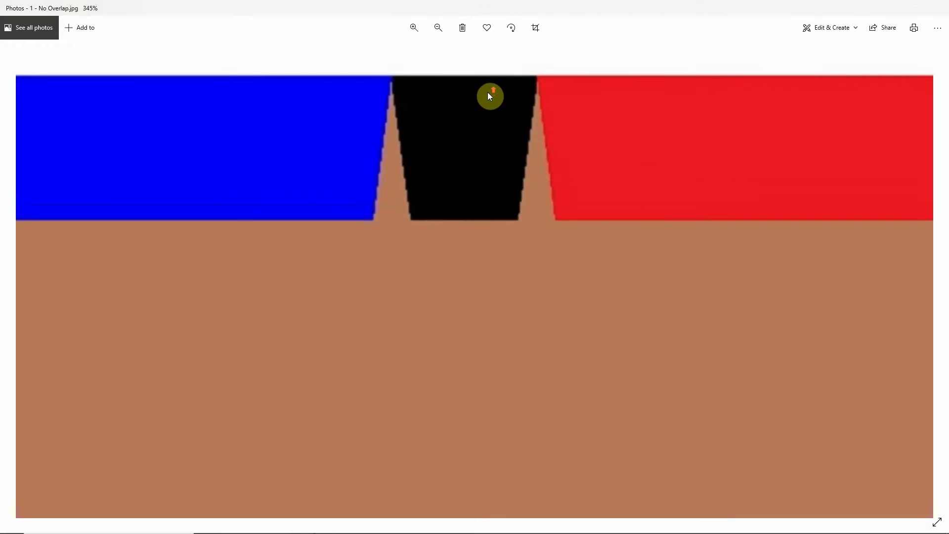
scroll(492, 147, "up", 2)
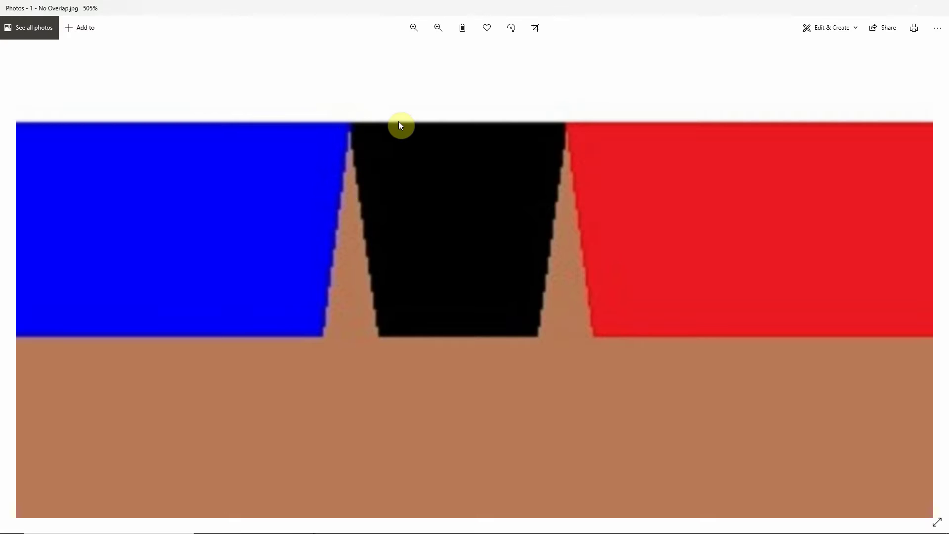
scroll(403, 131, "down", 2)
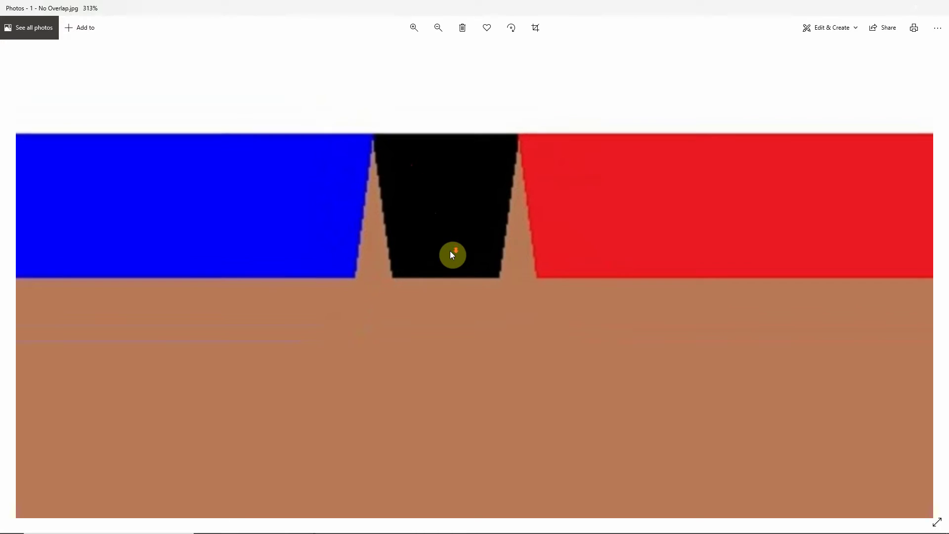
scroll(387, 129, "down", 1)
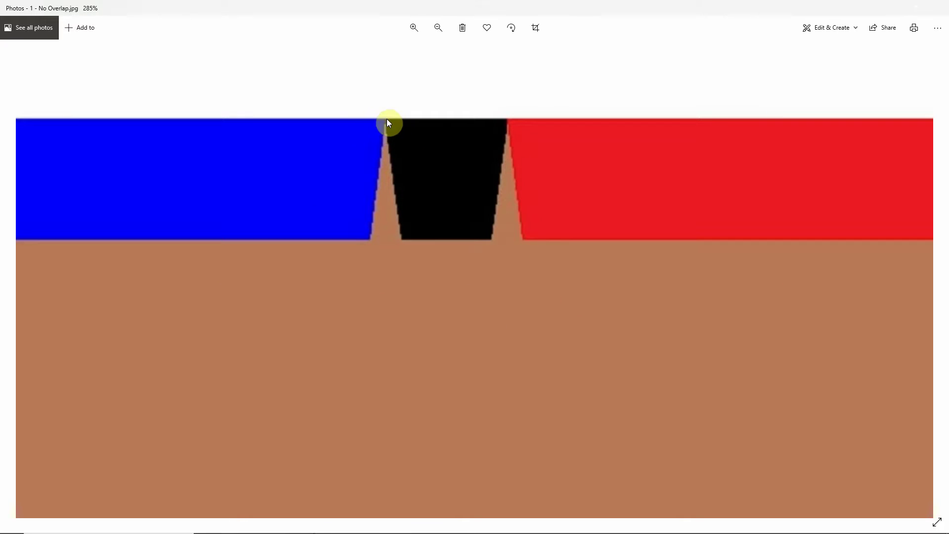
scroll(429, 149, "down", 4)
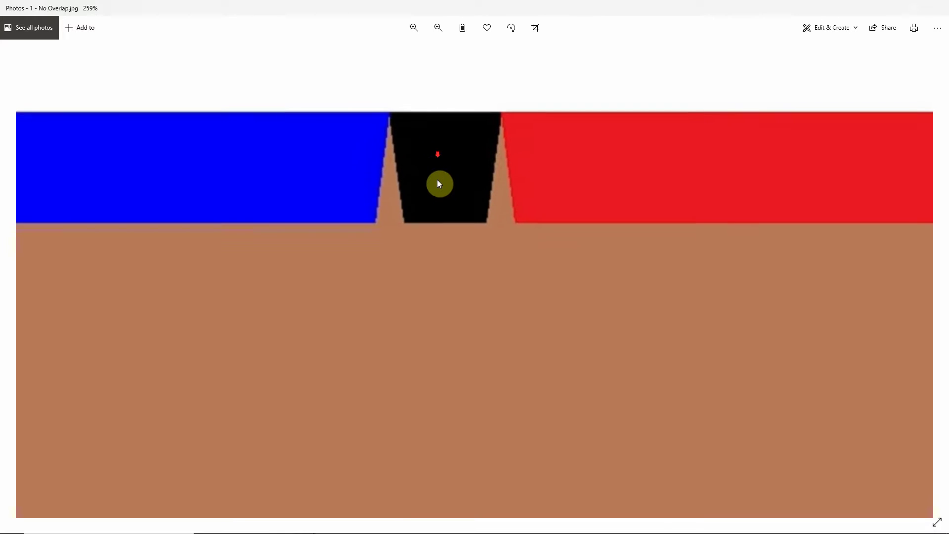
scroll(477, 287, "down", 3)
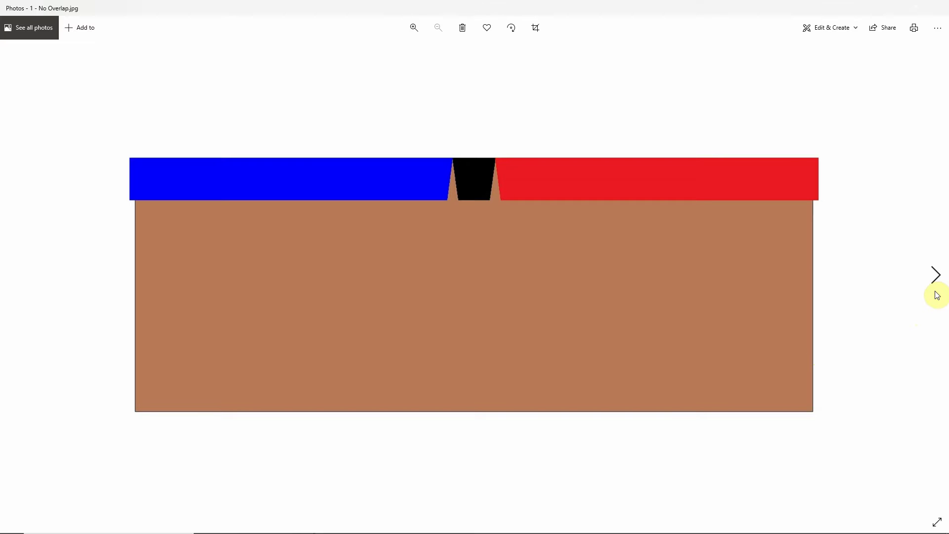
Bring up 2 - With Overlap.jpg and examine how the blue and red pieces meet the tapered black piece
left_click(937, 277)
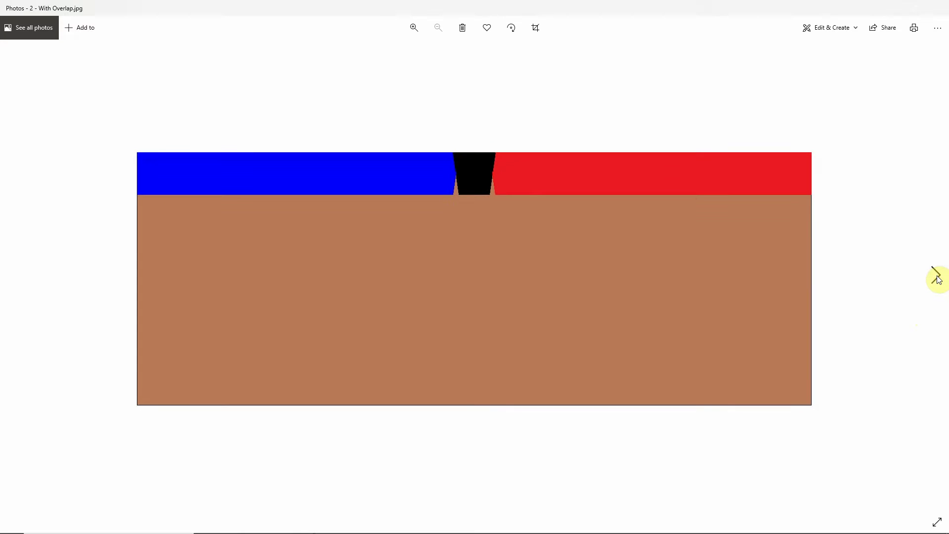
scroll(482, 158, "up", 3)
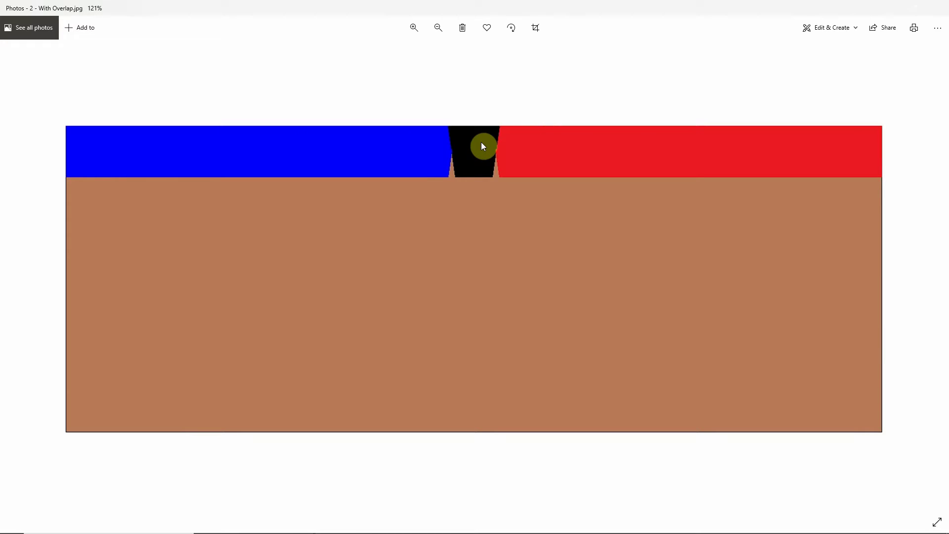
scroll(440, 151, "up", 1)
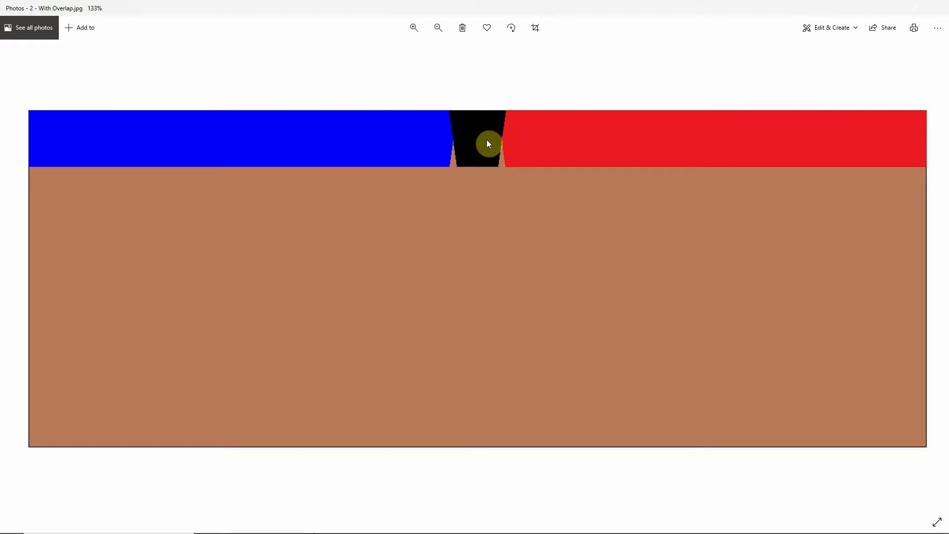
scroll(615, 318, "down", 3)
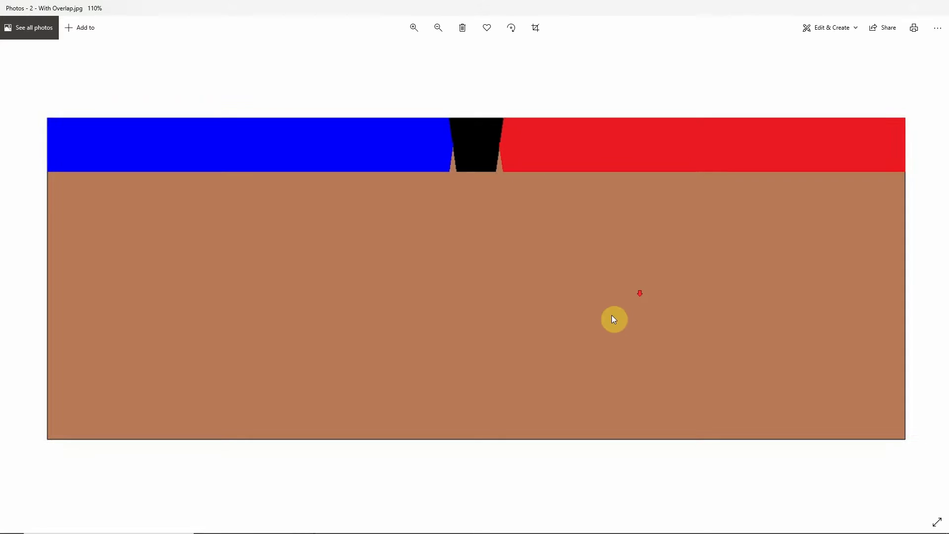
Bring up 3 - With Transparent Overlap.jpg and examine where the blue and red pieces extend into the black piece's area
left_click(938, 277)
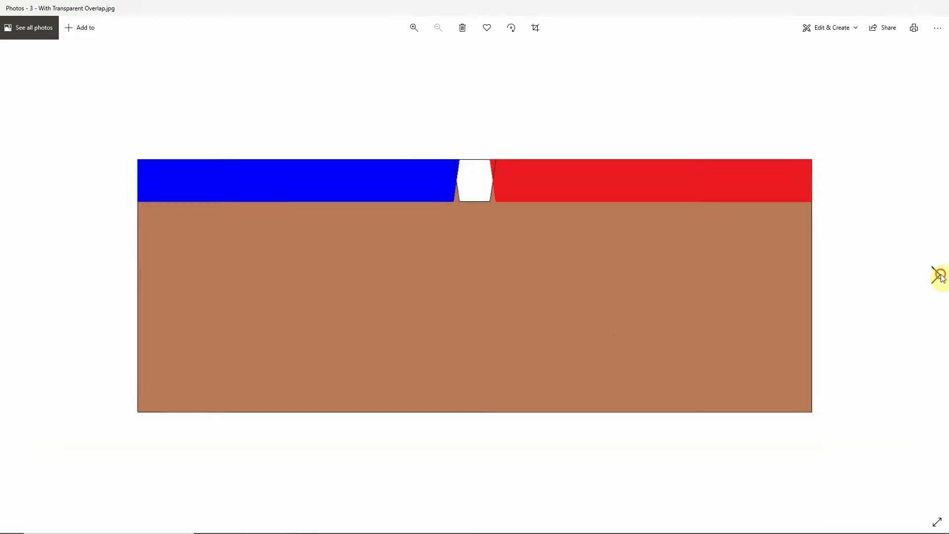
scroll(467, 173, "up", 1)
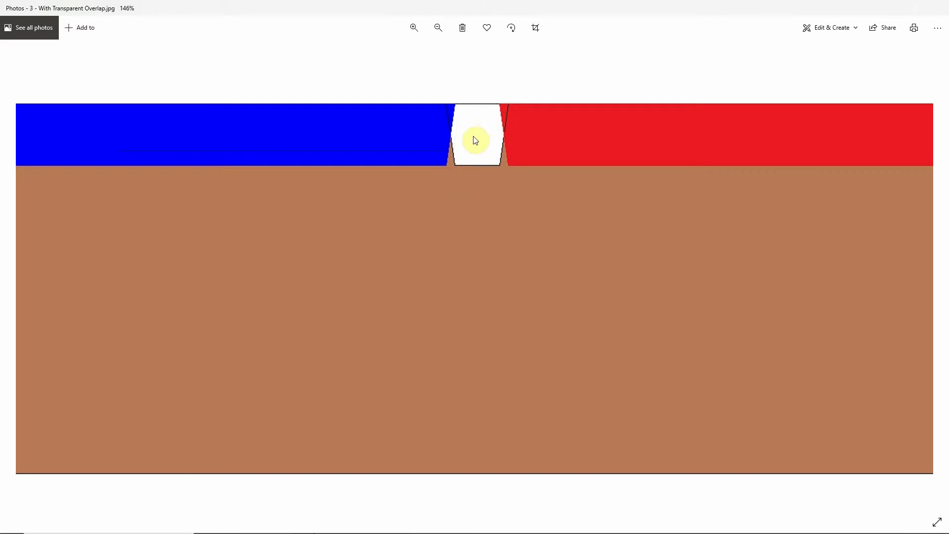
scroll(477, 127, "up", 1)
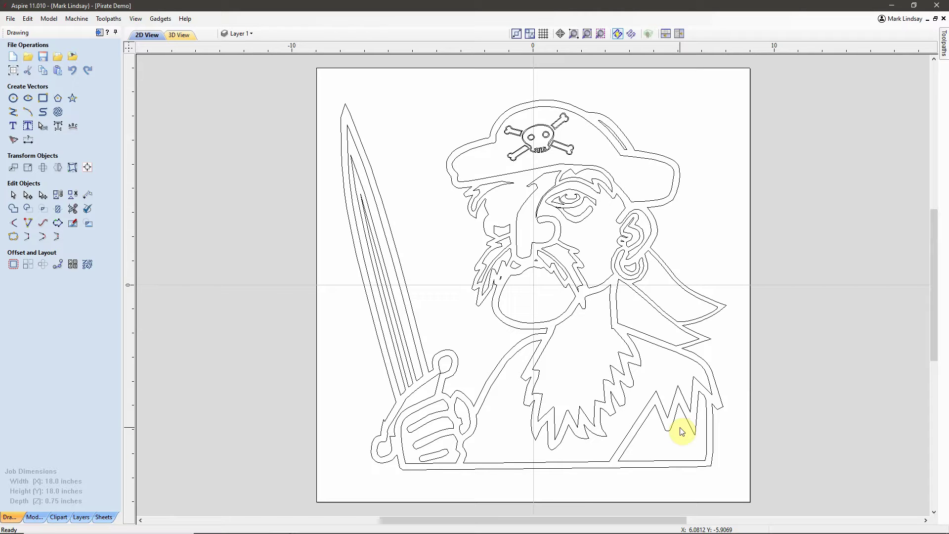
In Aspire, offset the bare arm vector below the torn sleeve outwards by 1/16 inch with sharp corners, keeping the original
left_click(637, 465)
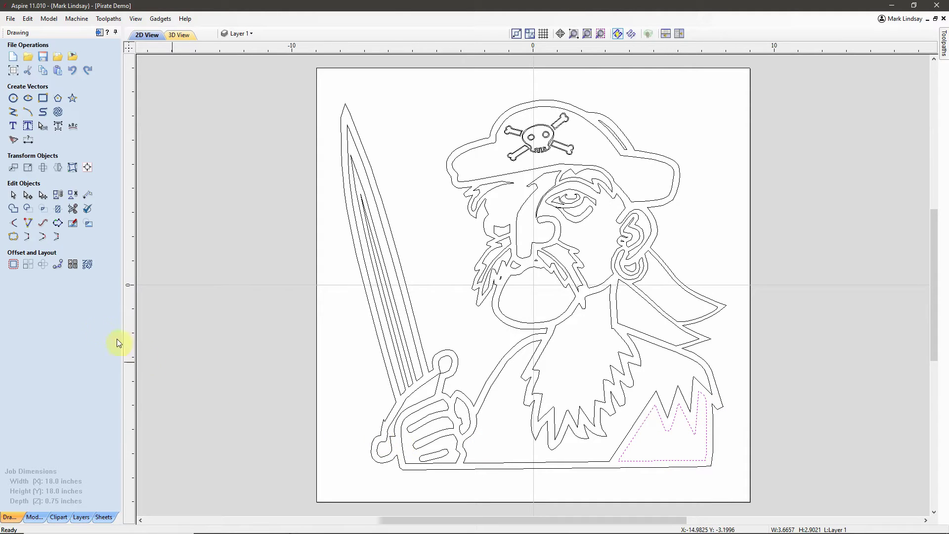
left_click(14, 264)
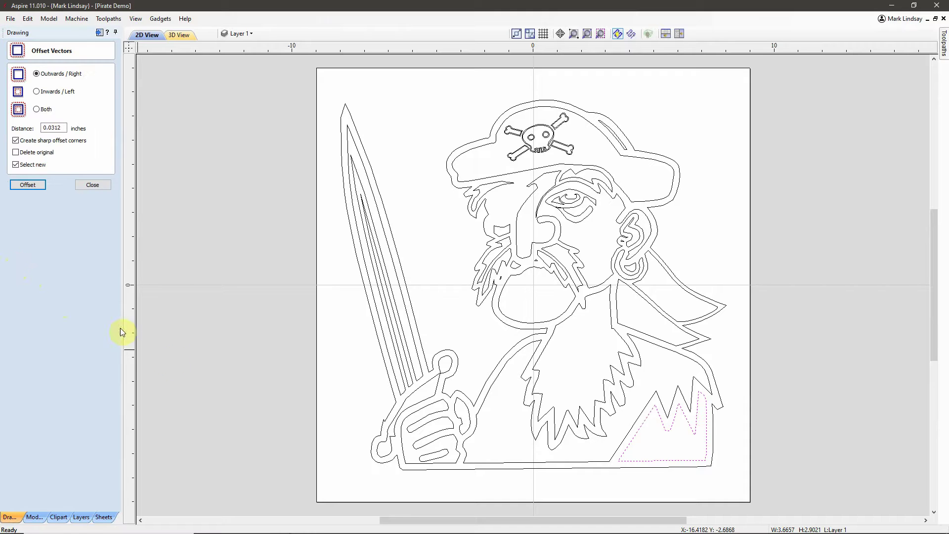
scroll(641, 462, "up", 1)
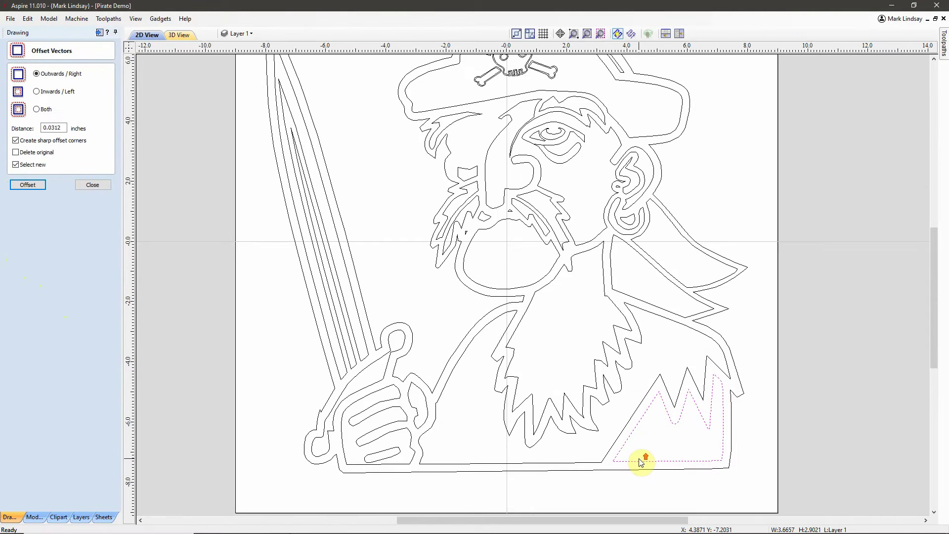
scroll(641, 462, "up", 2)
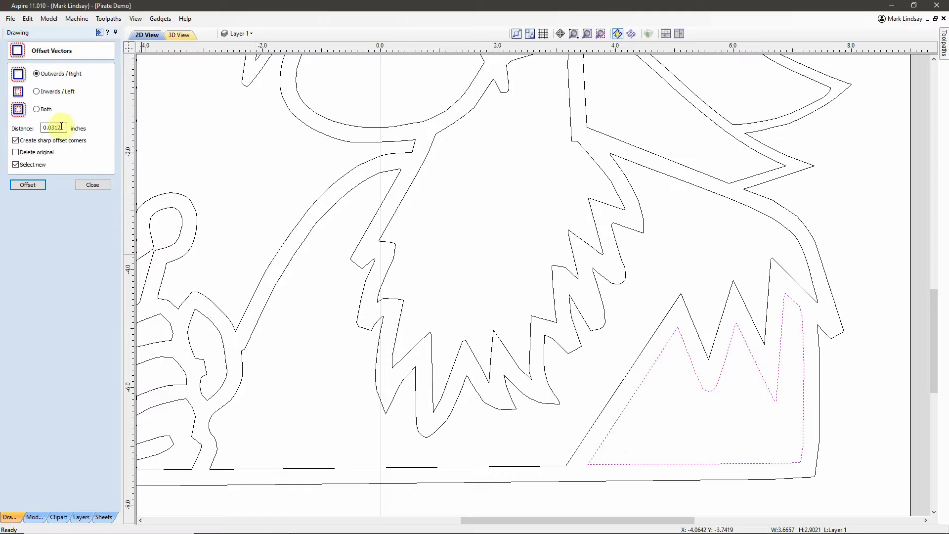
left_click_drag(66, 128, 37, 126)
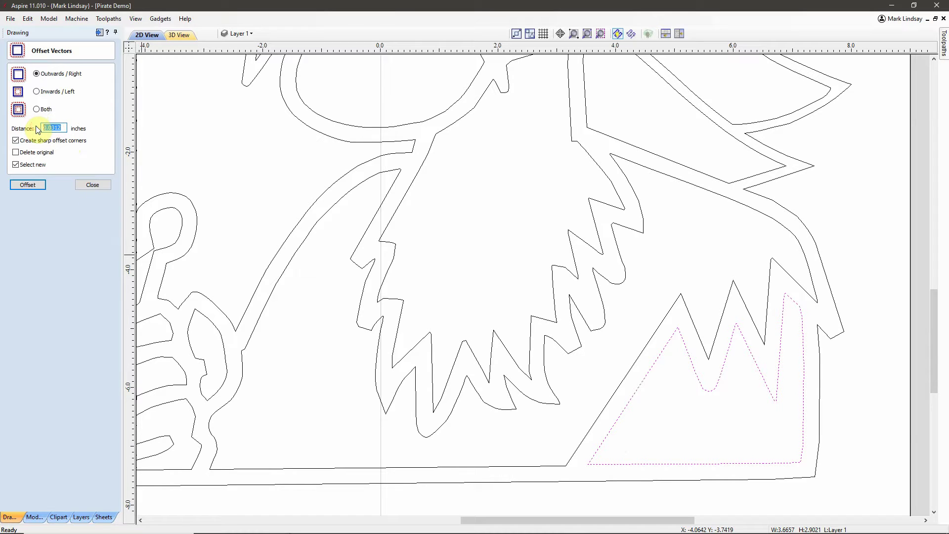
type("1/1")
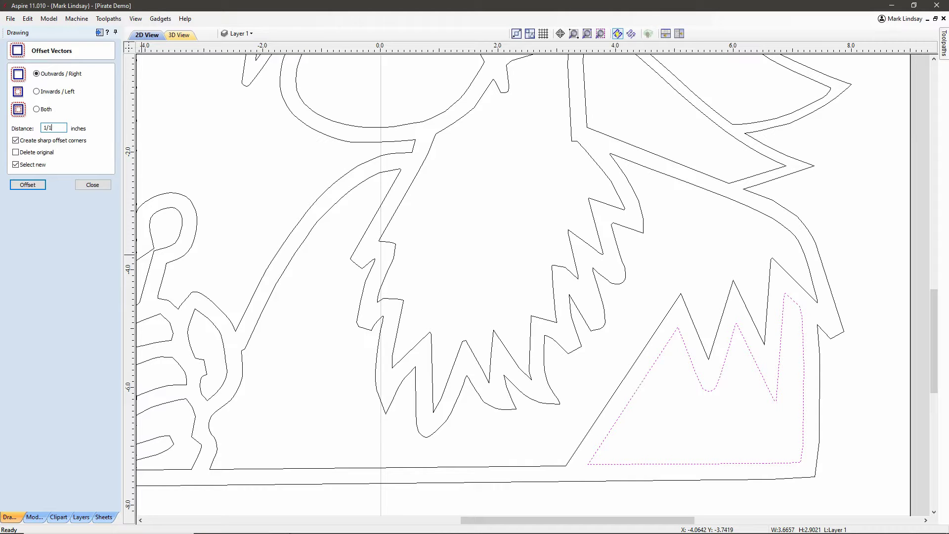
type("6")
type("=")
left_click(28, 185)
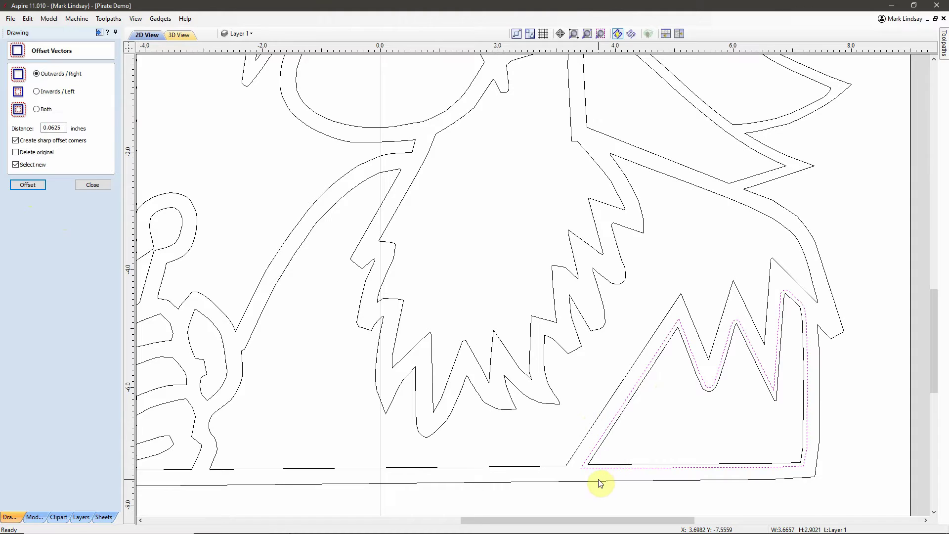
scroll(600, 482, "up", 1)
scroll(600, 481, "up", 2)
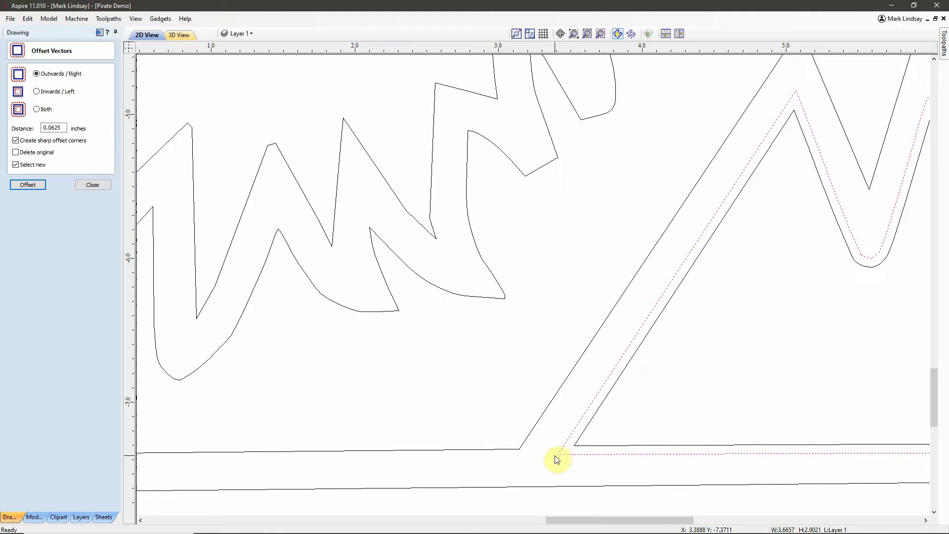
scroll(568, 418, "down", 3)
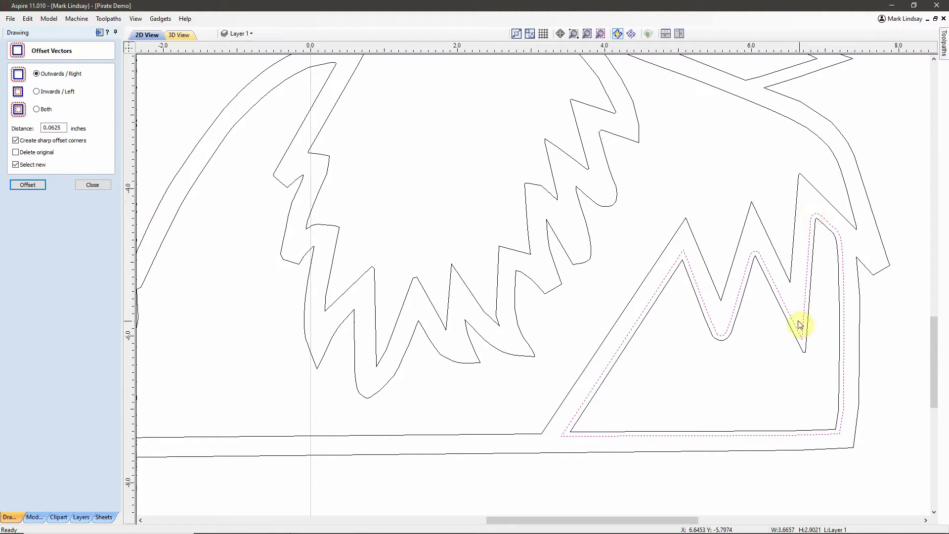
left_click(94, 185)
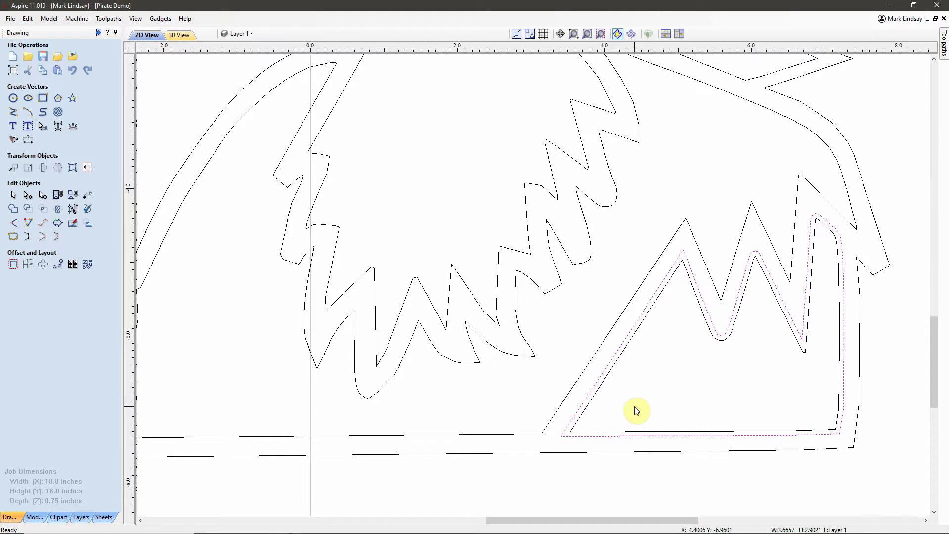
Switch to Pirate Color Image.png in Photos to check the colour of the arm below the torn sleeve, then return to Aspire
mouse_move(297, 531)
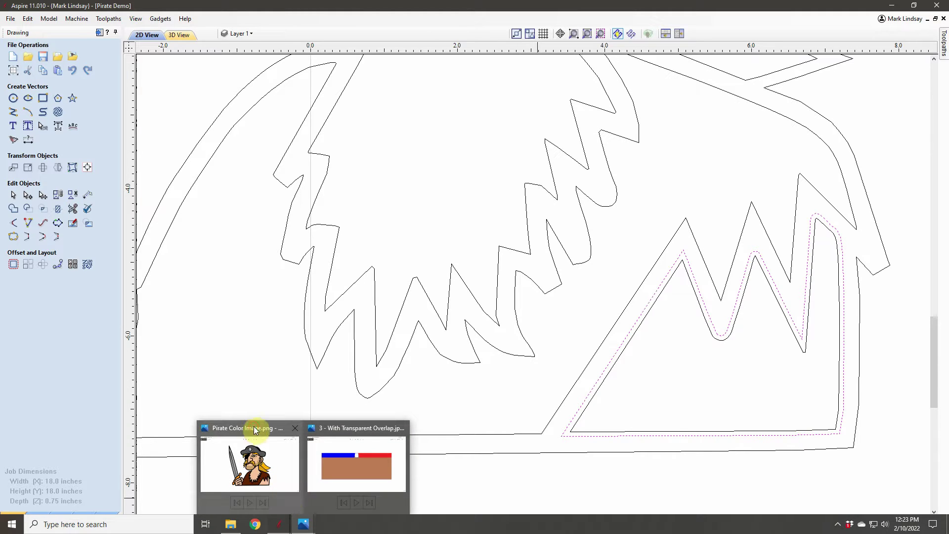
left_click(253, 426)
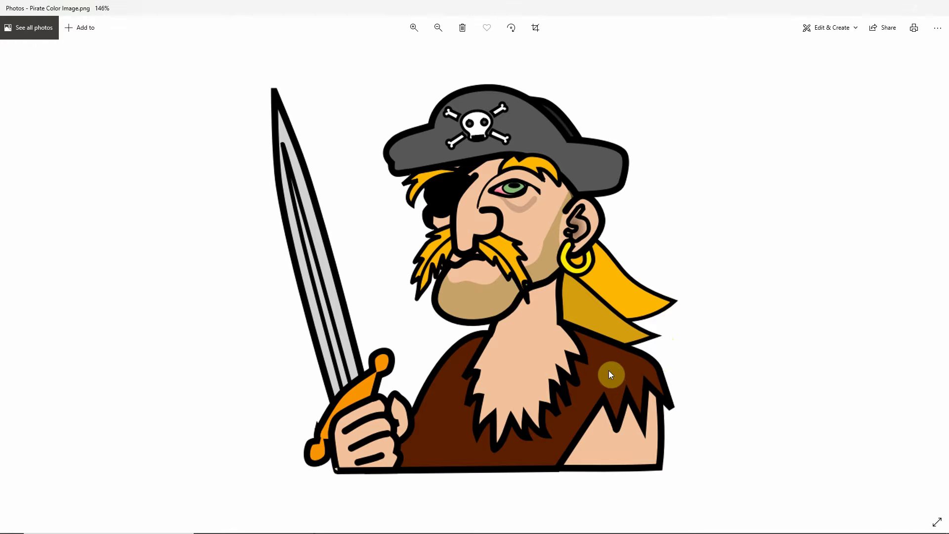
left_click(888, 7)
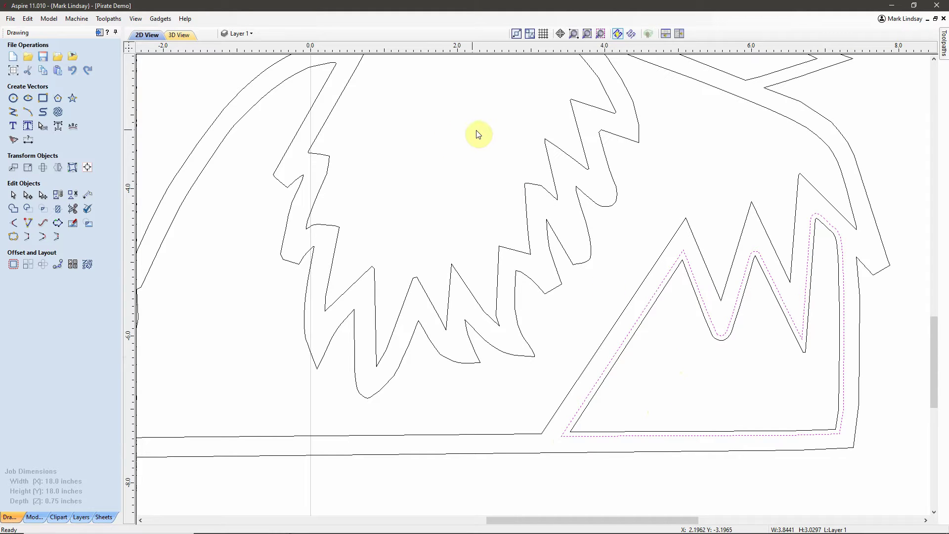
Move the offset arm vector to a new visible layer named Peach with a peach drawing colour, then deselect it
right_click(565, 438)
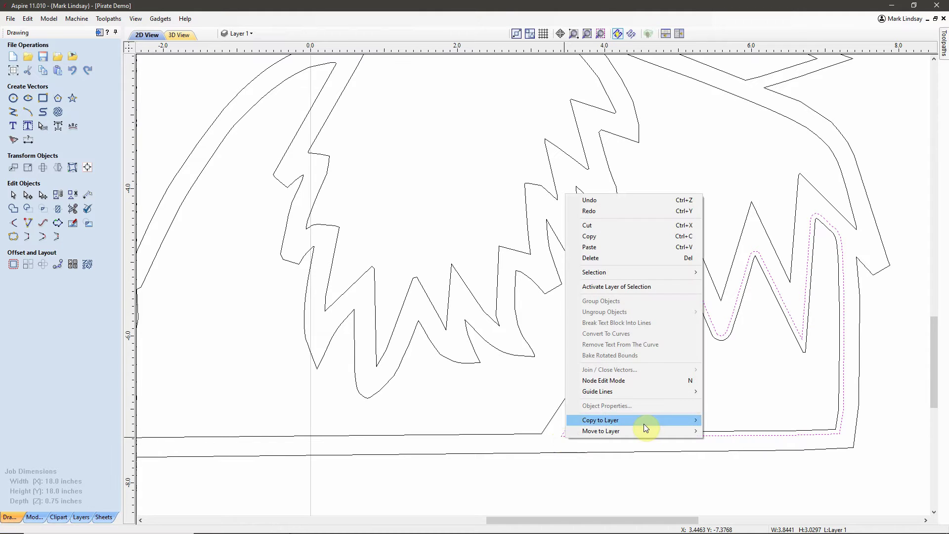
mouse_move(646, 424)
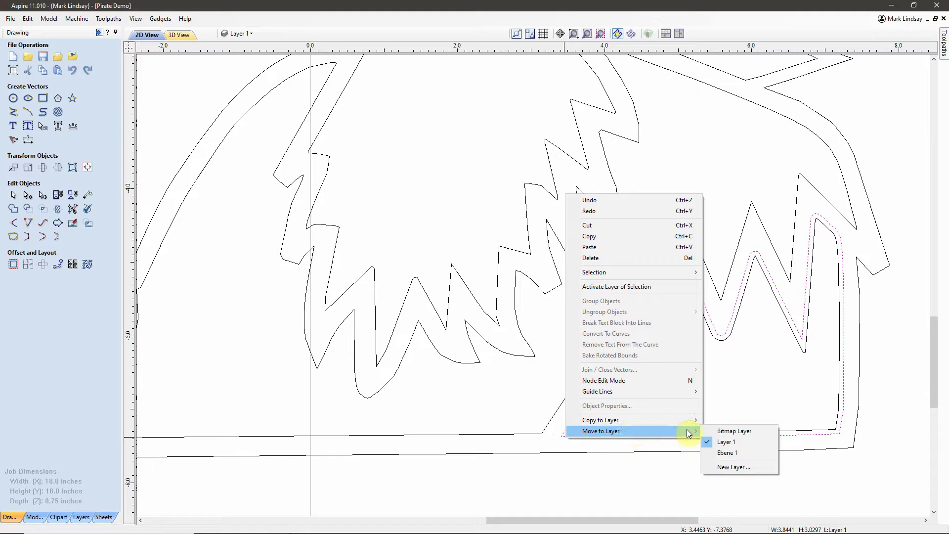
left_click(735, 469)
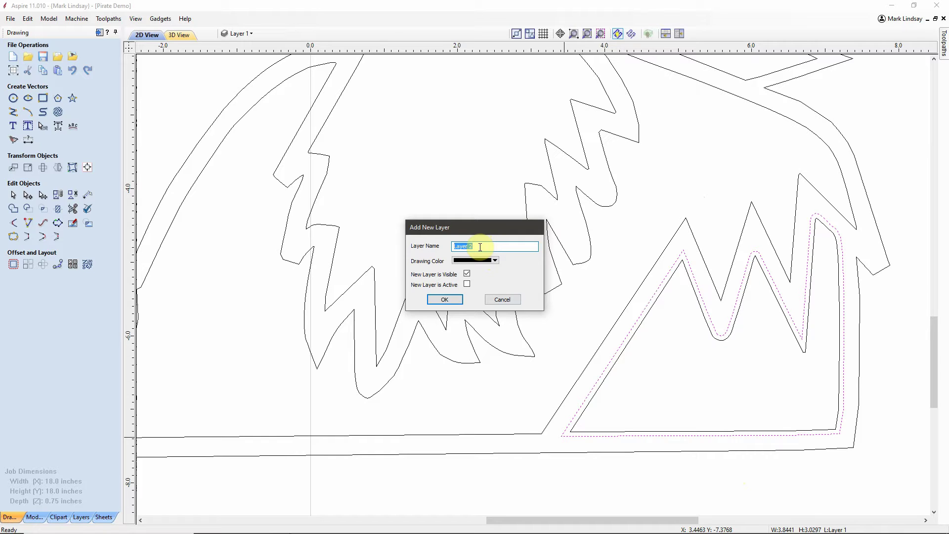
type("Peach")
left_click(495, 260)
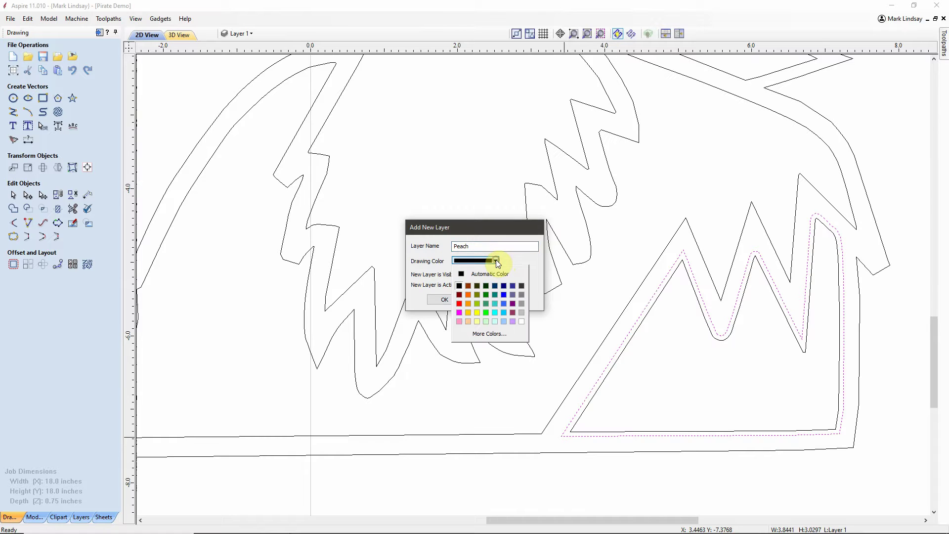
left_click(468, 321)
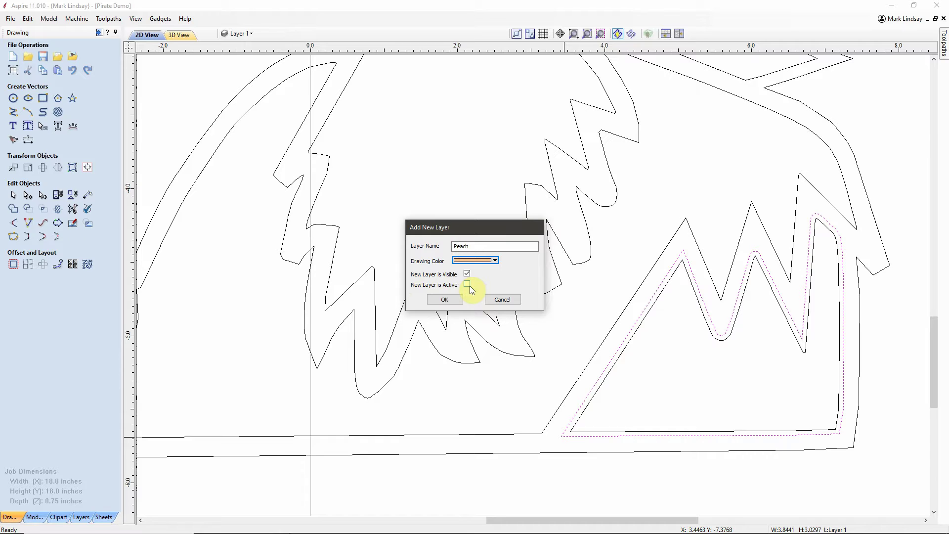
left_click(446, 300)
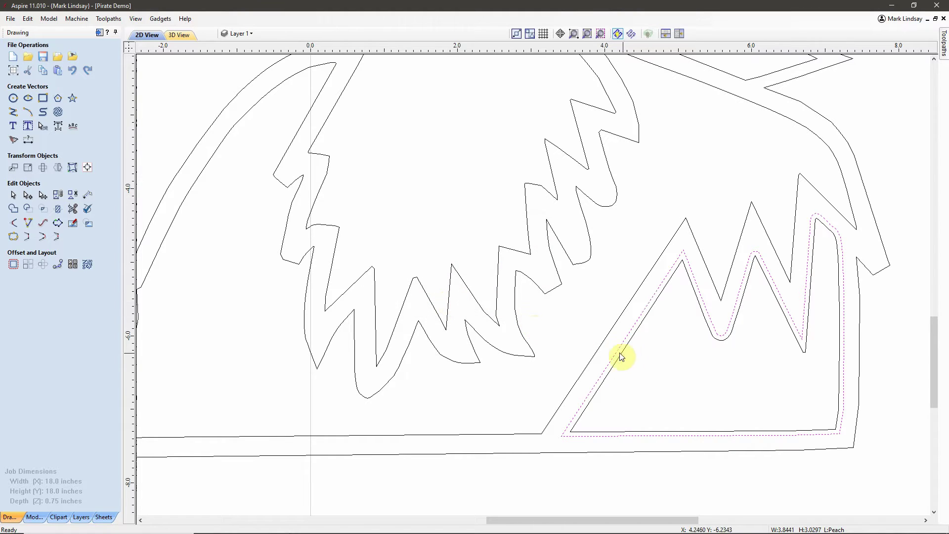
left_click(665, 372)
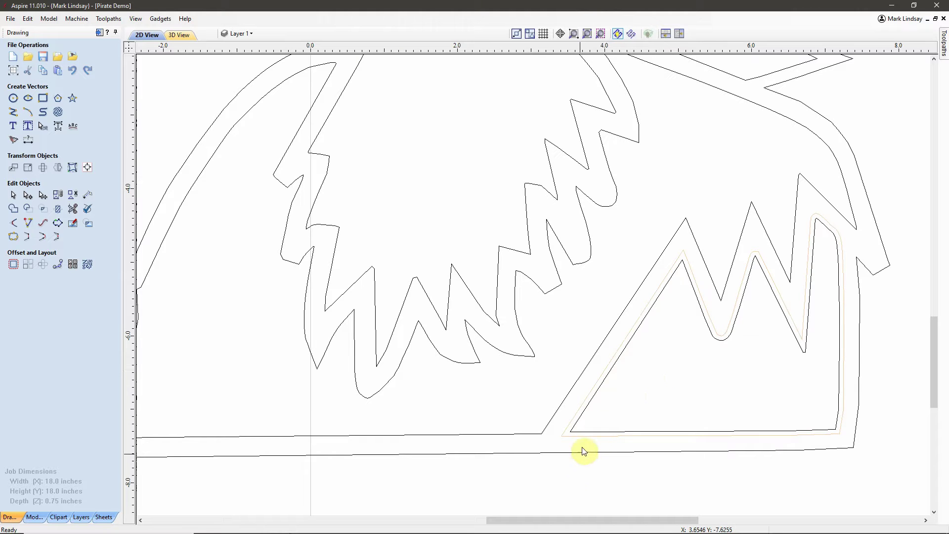
Examine the peach offset outline beside the original arm and shirt vectors, and review the layers list
scroll(583, 451, "up", 3)
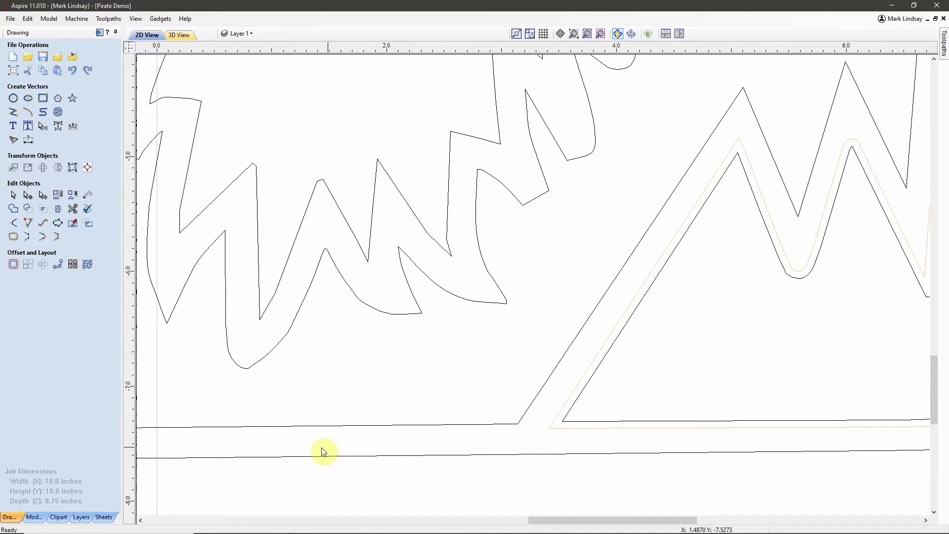
left_click(82, 517)
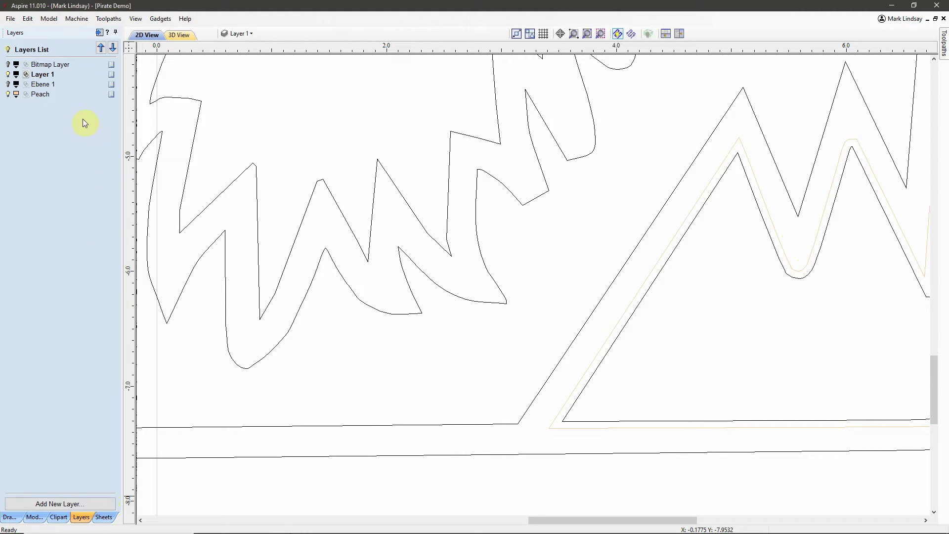
left_click(42, 75)
left_click(10, 517)
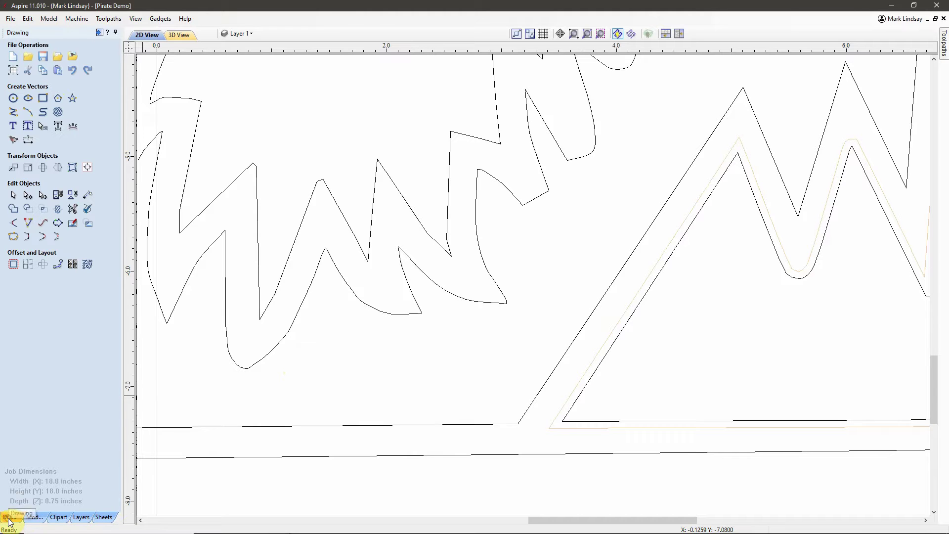
Examine the arm, torn sleeve and shirt vectors in the context of the whole pirate drawing
scroll(504, 431, "down", 4)
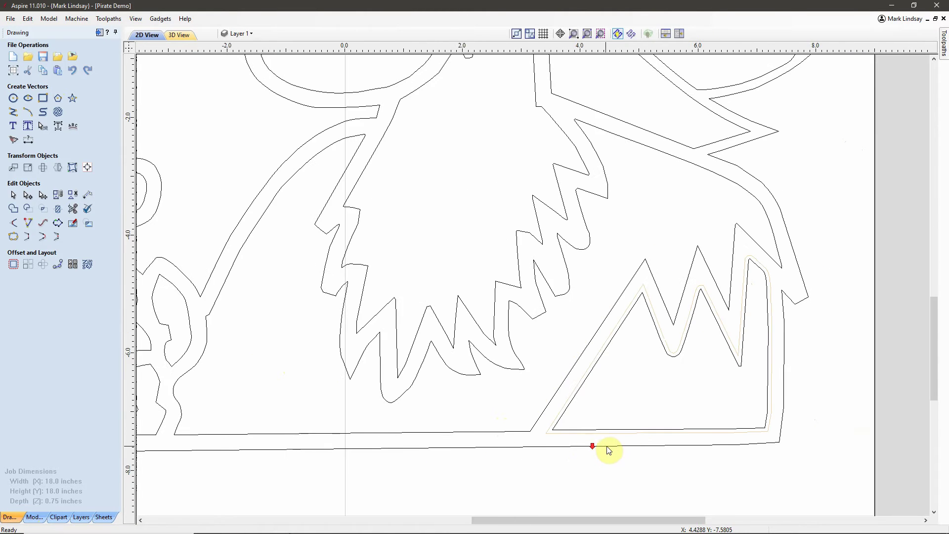
scroll(710, 432, "down", 3)
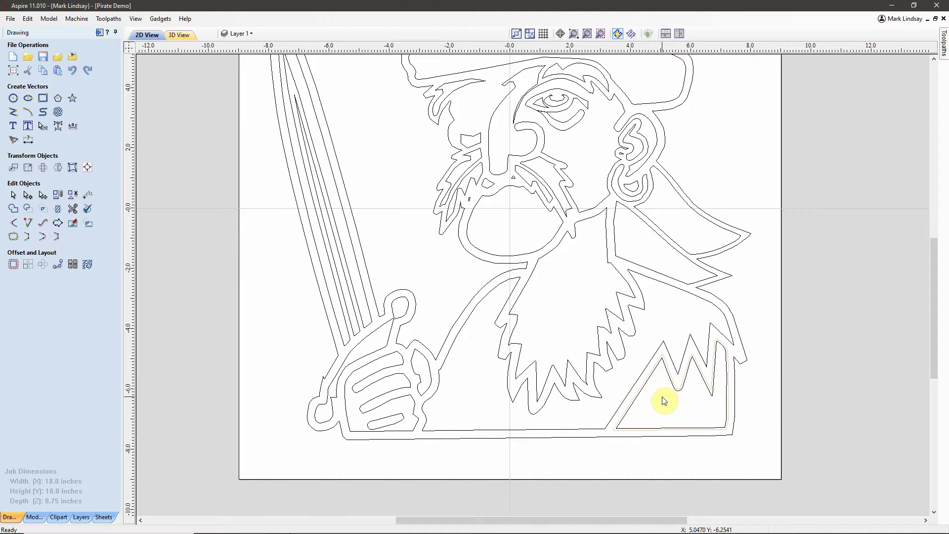
scroll(663, 396, "down", 1)
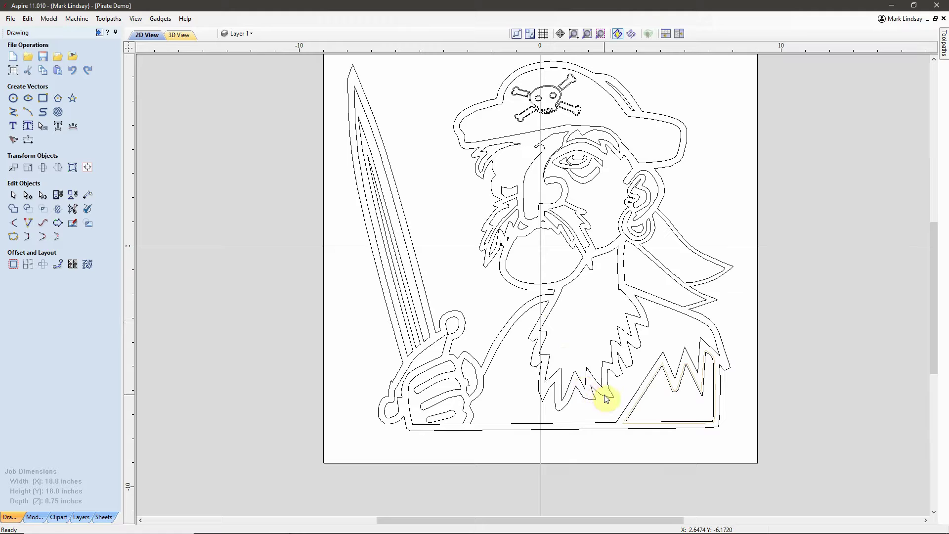
scroll(683, 406, "up", 2)
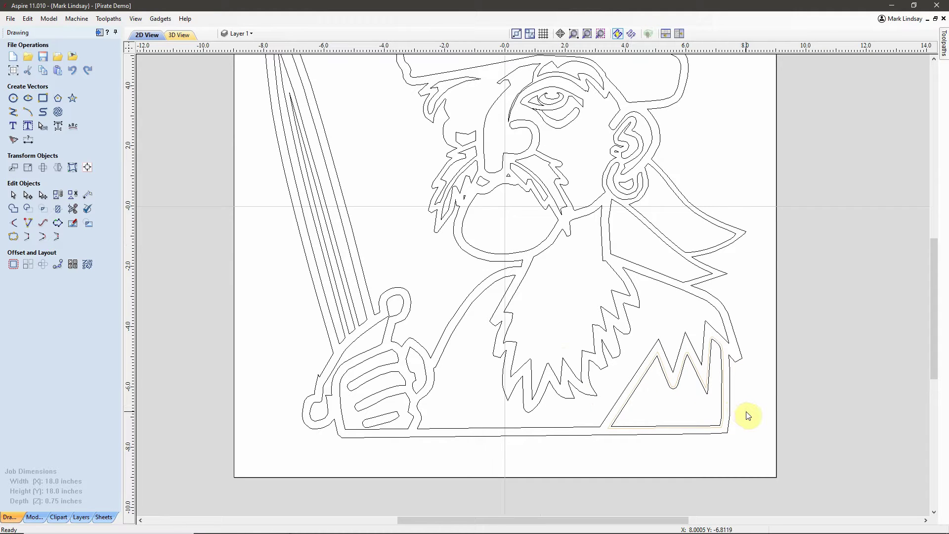
scroll(710, 409, "down", 2)
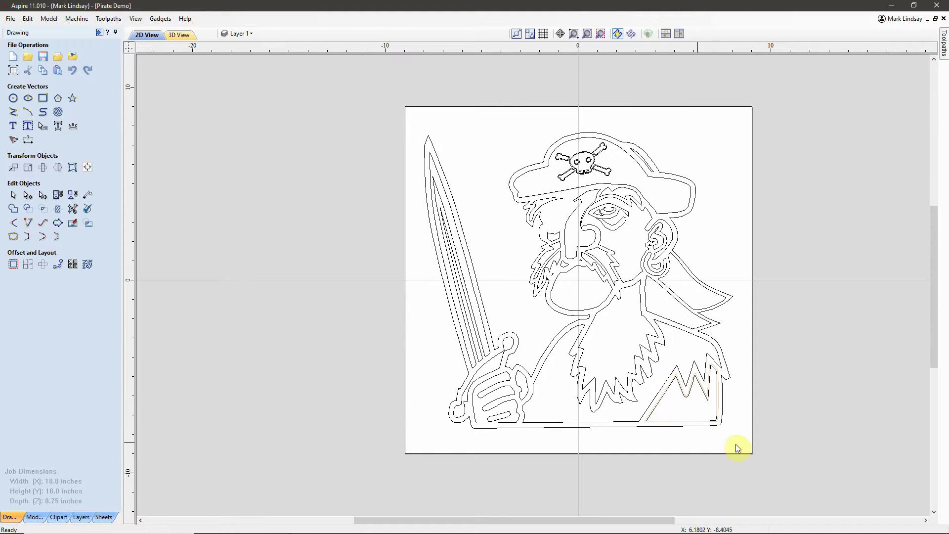
Offset the shirt vector outwards by 0.0625 inches with sharp corners, keeping the original and selecting the new outline
scroll(735, 445, "up", 4)
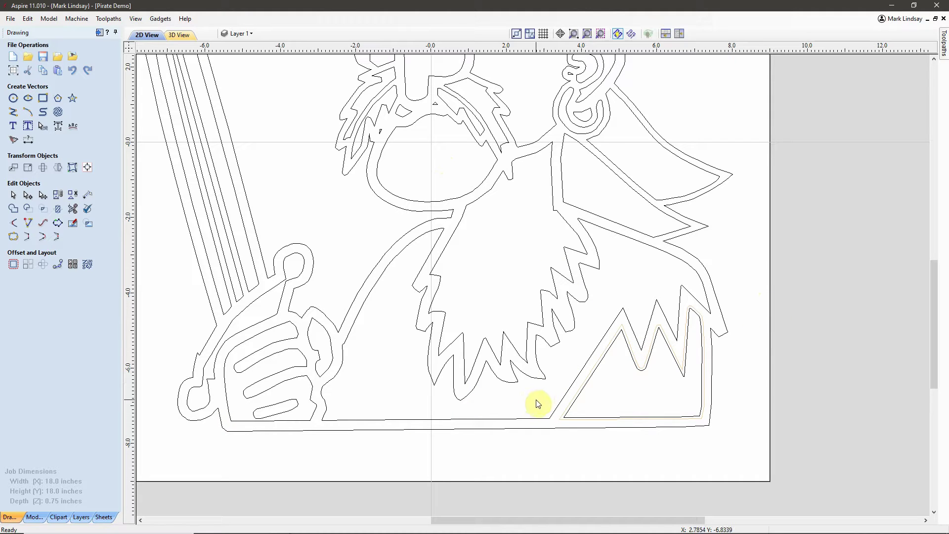
left_click(583, 301)
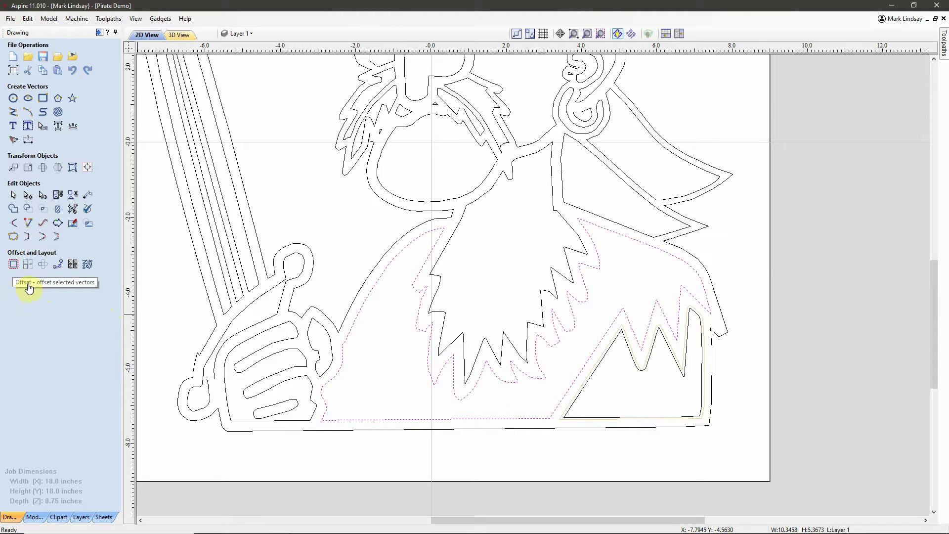
left_click(14, 265)
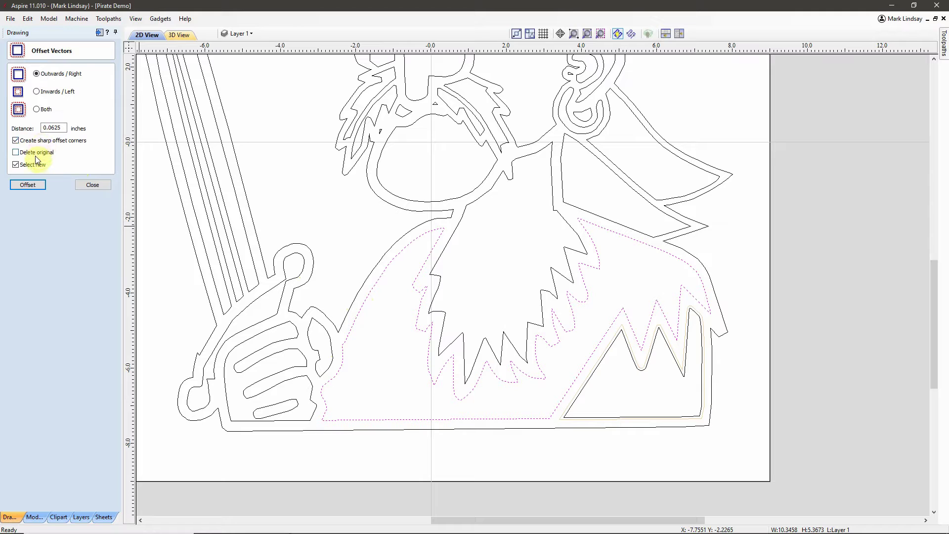
left_click(28, 185)
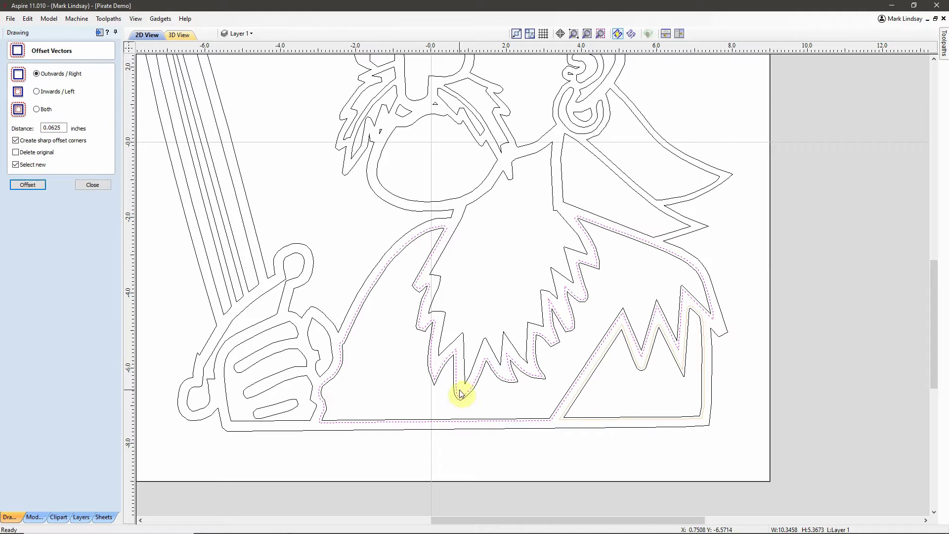
left_click(104, 184)
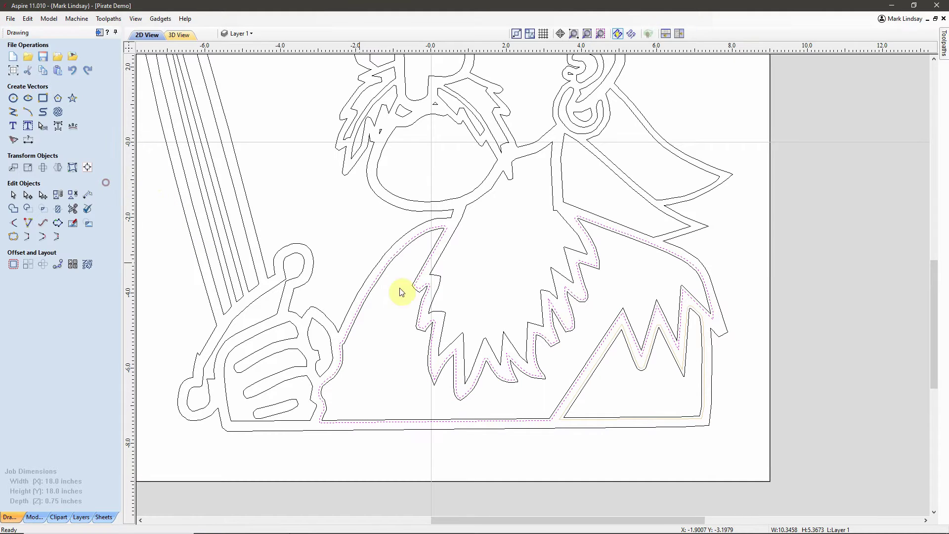
Move the offset shirt vector to a new visible layer named Brown with a brown drawing colour, then deselect it
right_click(482, 423)
mouse_move(540, 417)
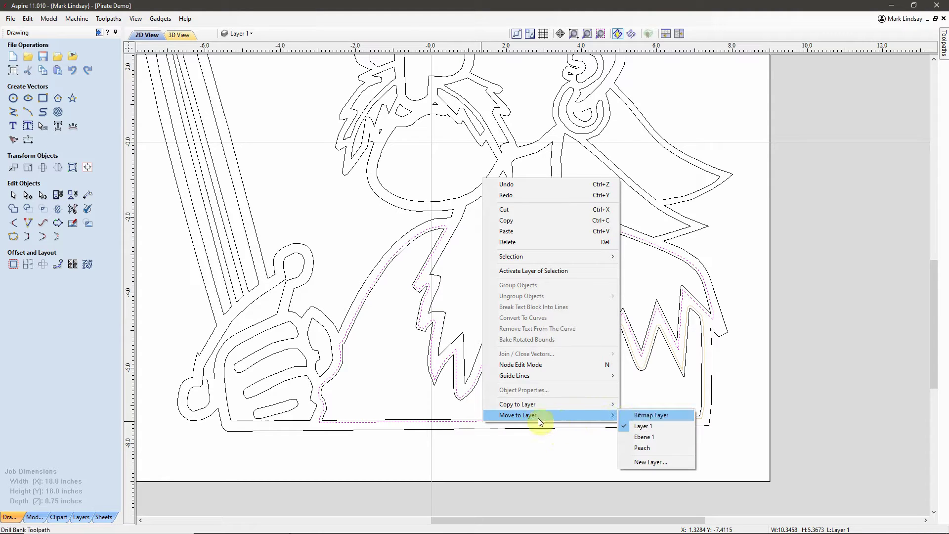
left_click(642, 462)
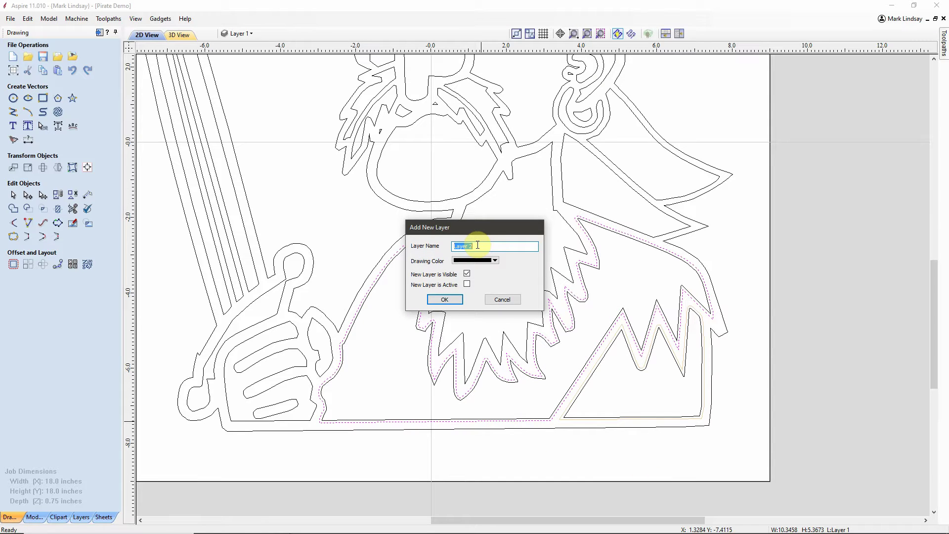
type("Brown")
left_click(492, 260)
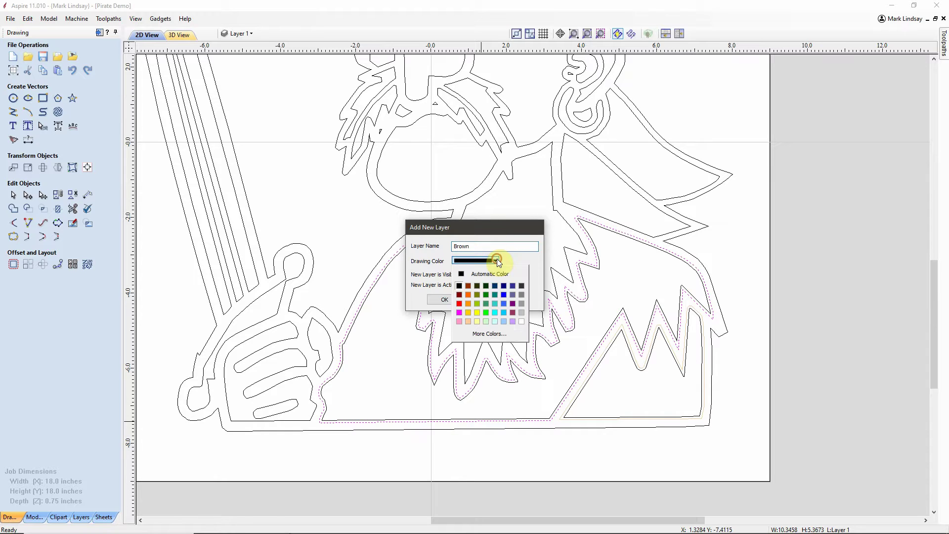
left_click(467, 285)
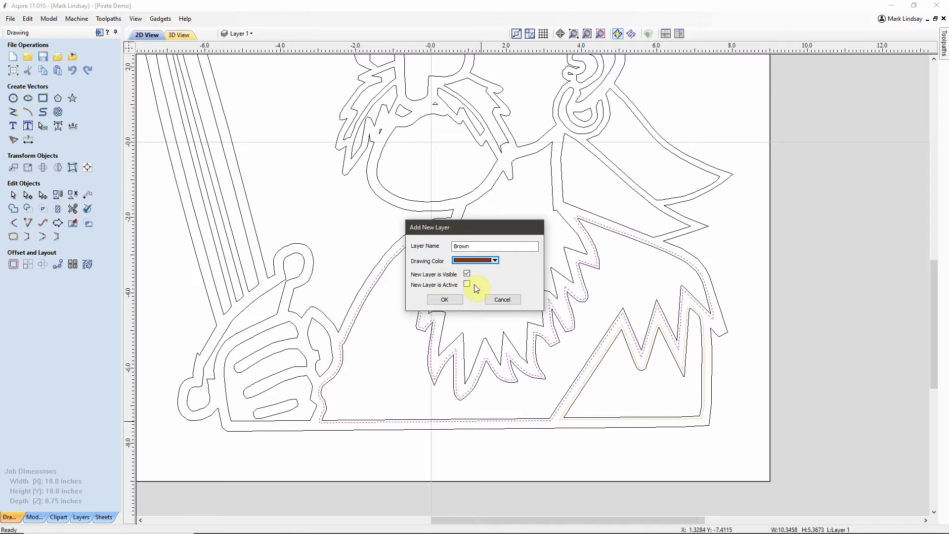
left_click(447, 299)
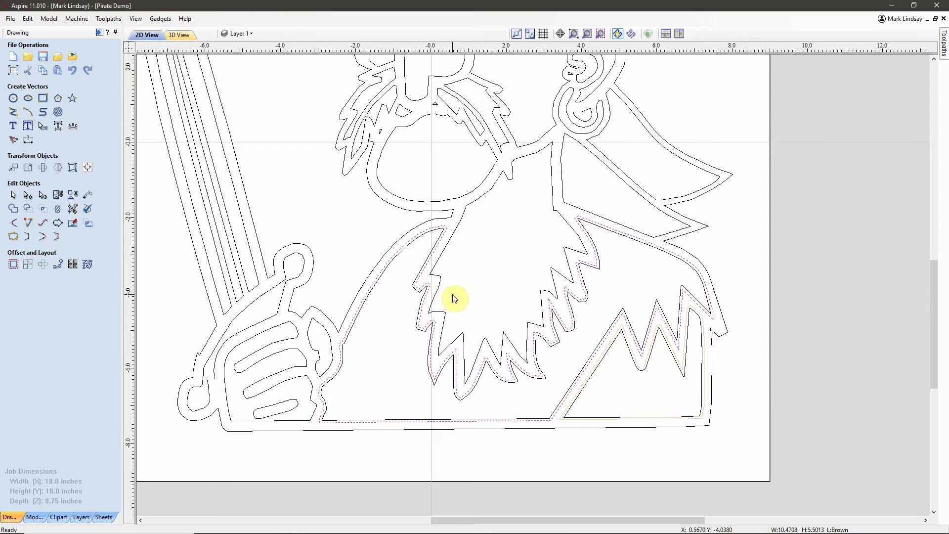
left_click(627, 274)
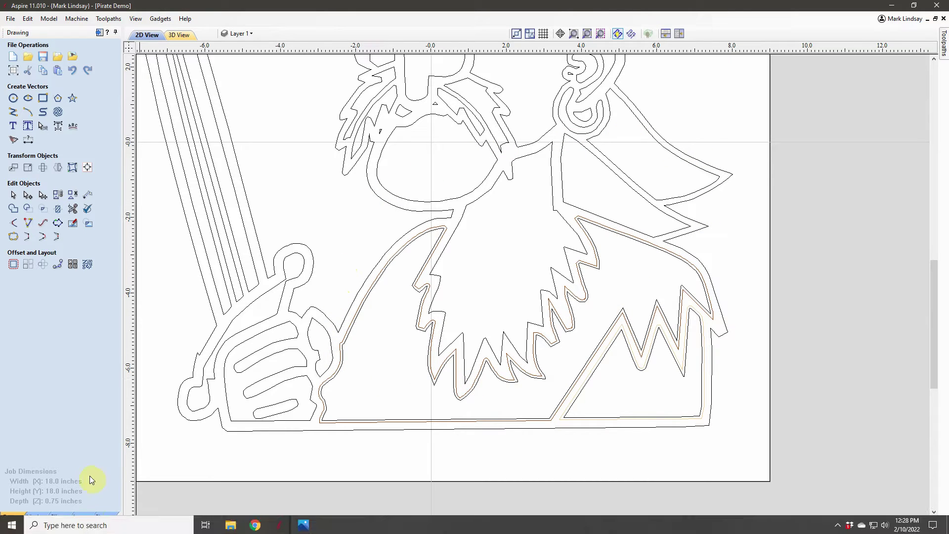
Hide the Brown and Peach layers, show them again, and examine the two offset outlines along the torn sleeve
left_click(81, 516)
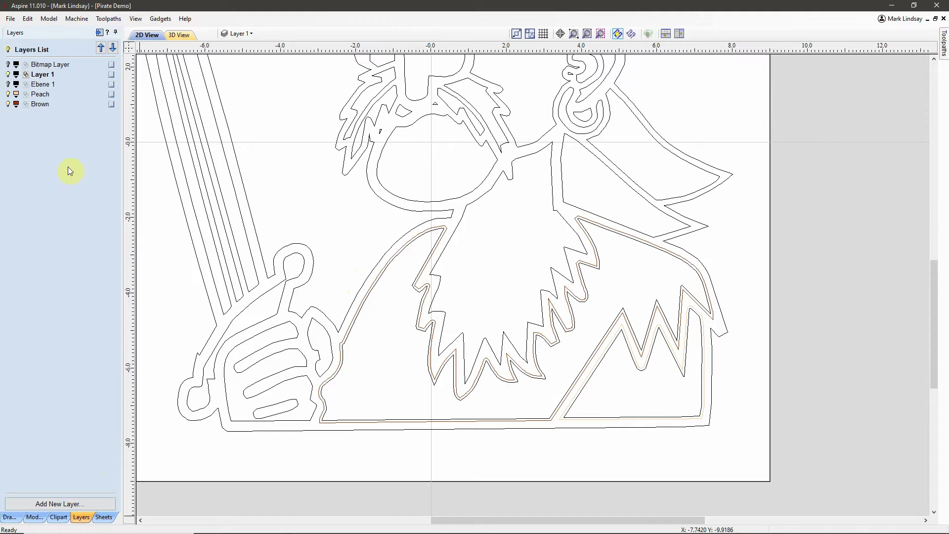
left_click(8, 105)
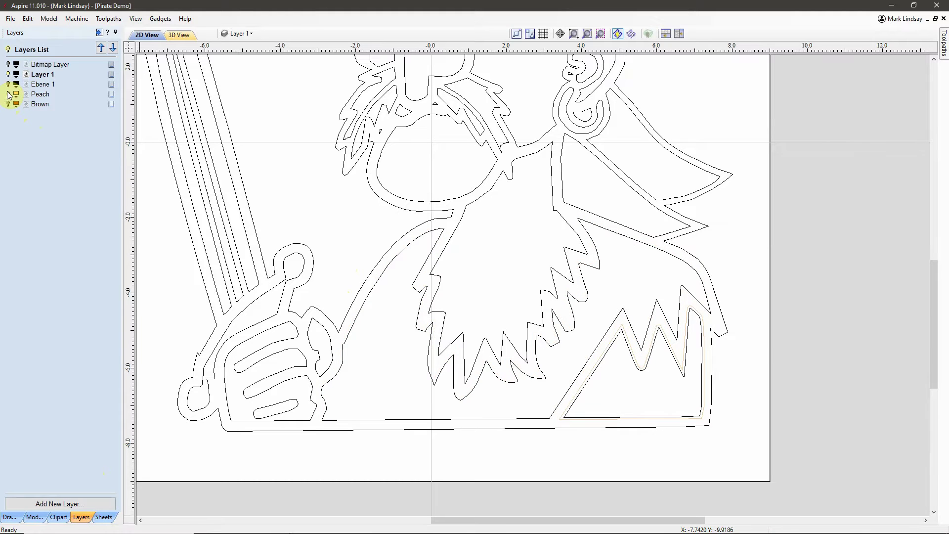
left_click(8, 94)
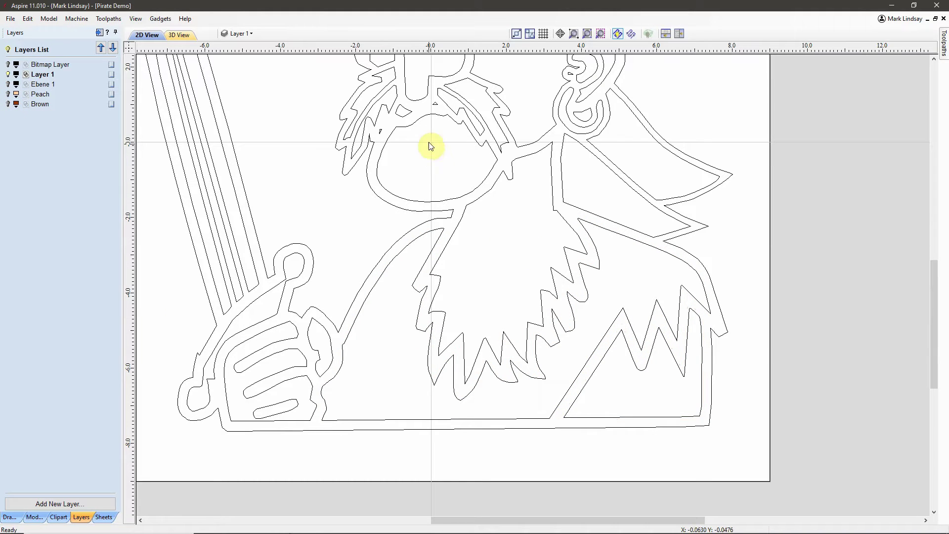
left_click(8, 95)
left_click(8, 104)
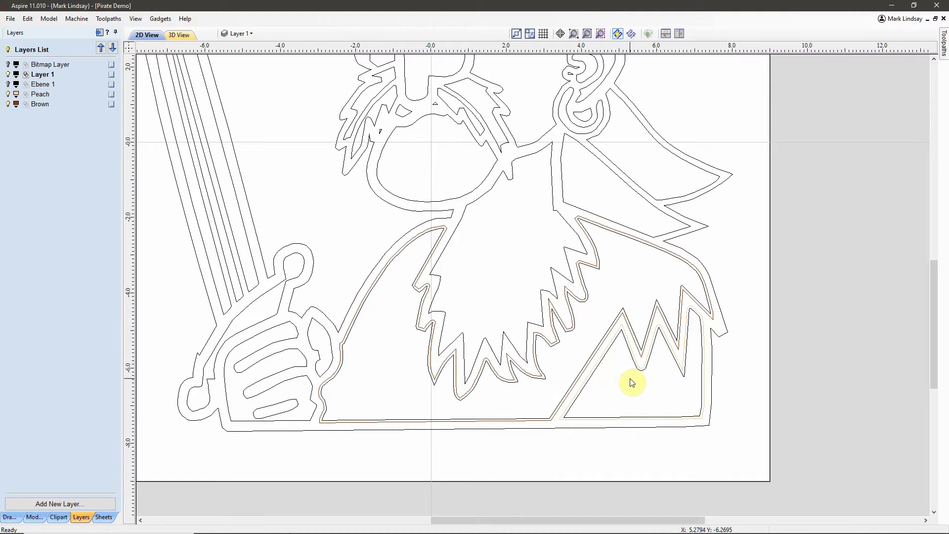
scroll(613, 383, "up", 5)
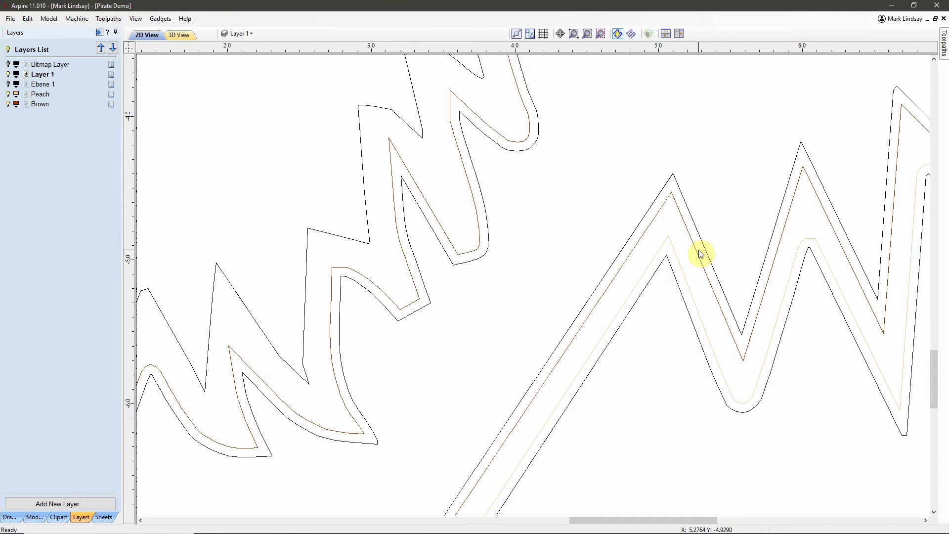
scroll(689, 250, "down", 5)
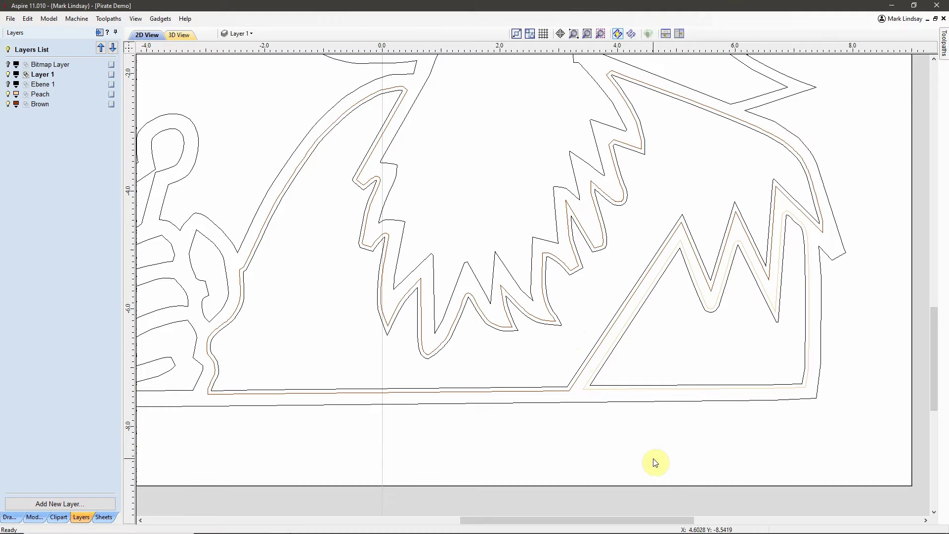
scroll(328, 424, "down", 3)
scroll(360, 396, "up", 2)
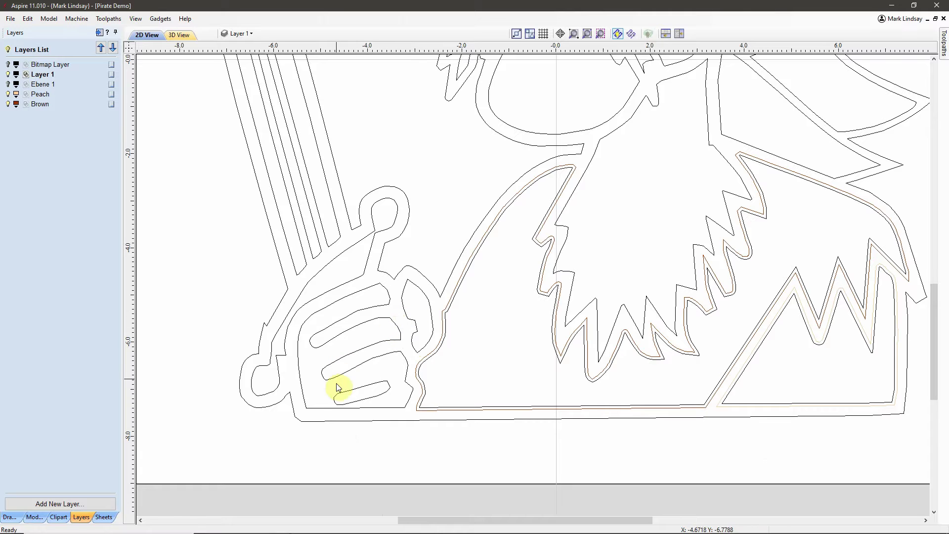
Switch to Pirate Color Image.png in Photos to check the colours of the hand and shirt, then return to Aspire
mouse_move(310, 530)
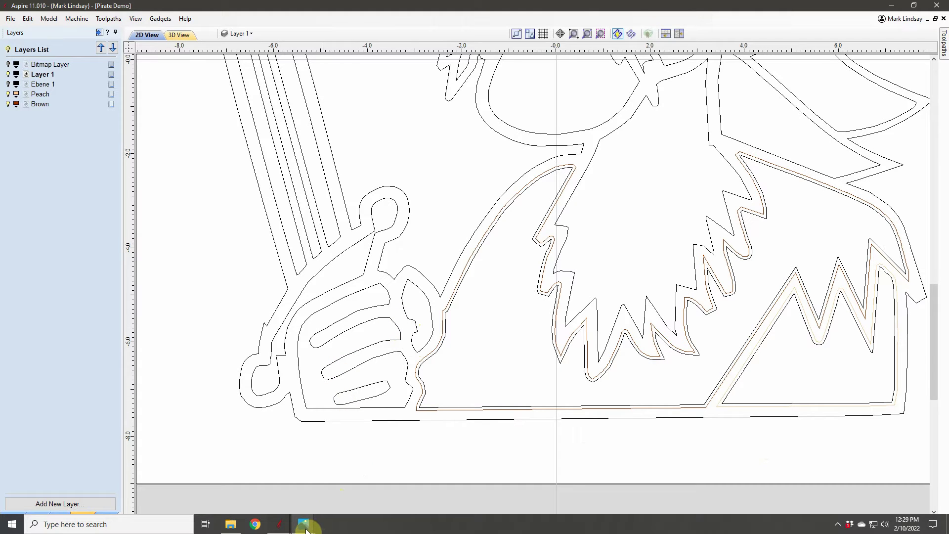
left_click(252, 432)
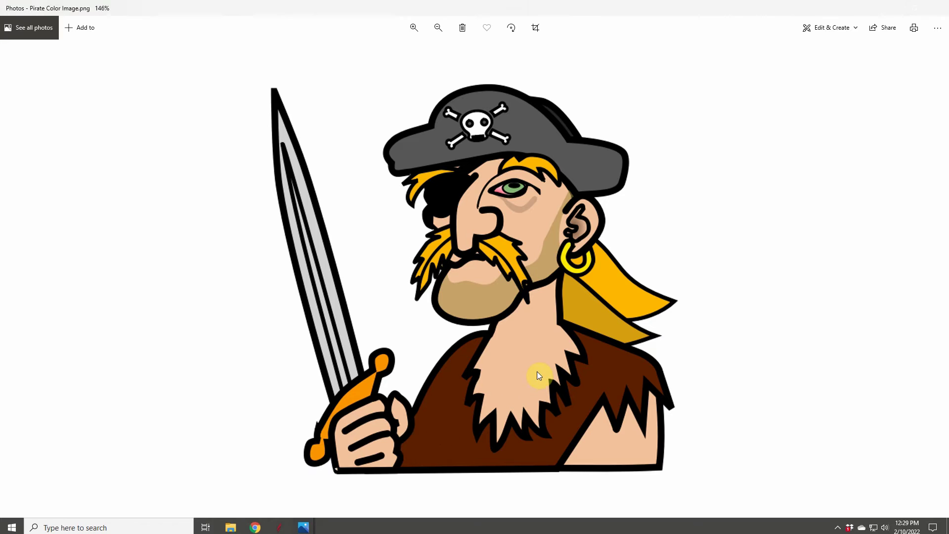
scroll(361, 491, "up", 2, "ctrl")
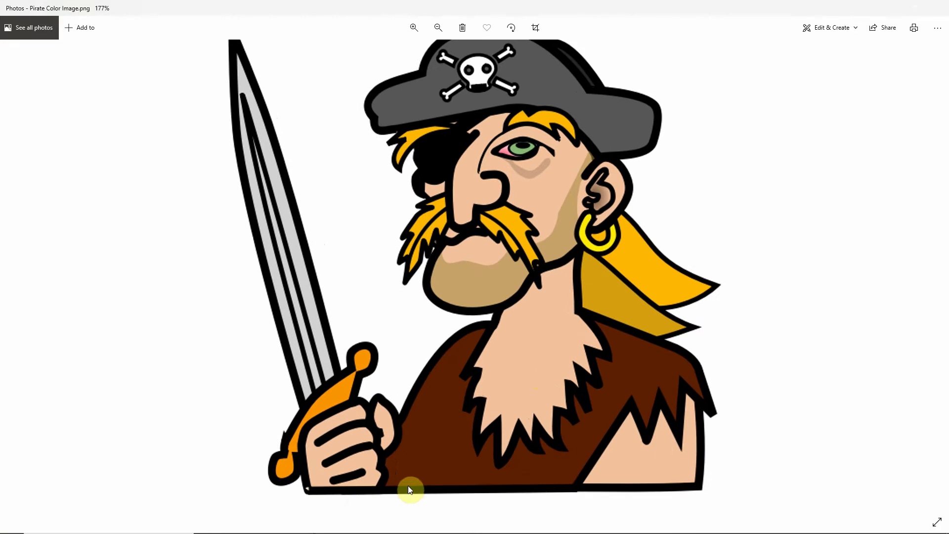
scroll(409, 490, "up", 2, "ctrl")
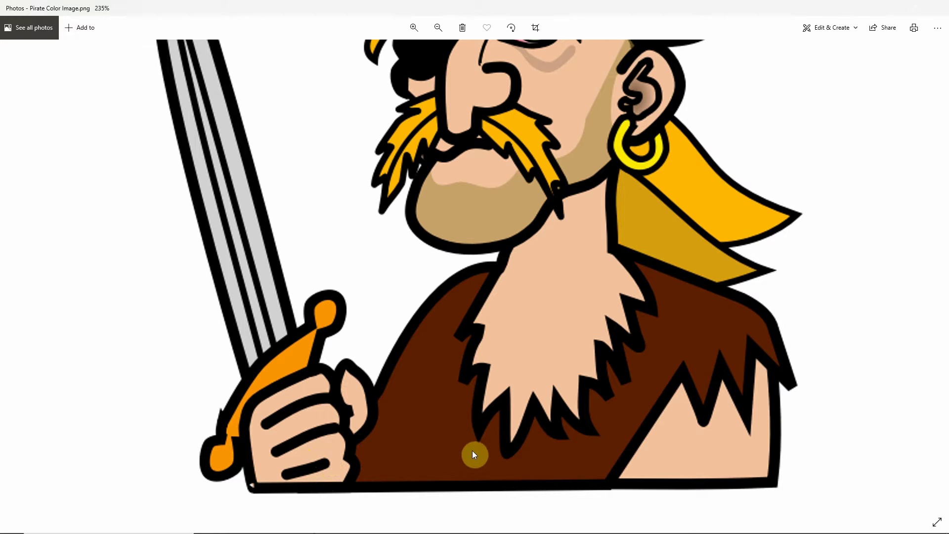
left_click(890, 11)
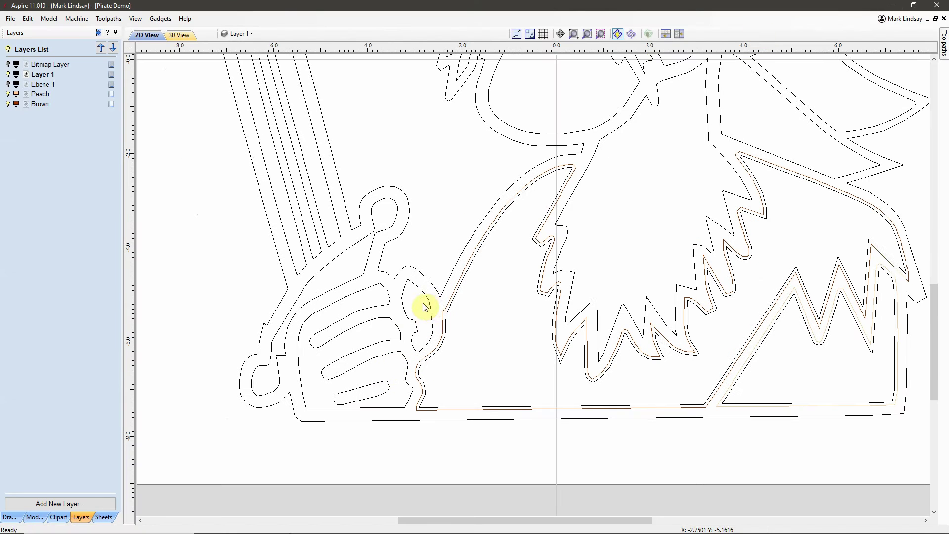
Offset the hand and thumb vectors together outwards by 0.0625 inches with sharp corners, keeping the originals
left_click_drag(410, 296, 372, 364)
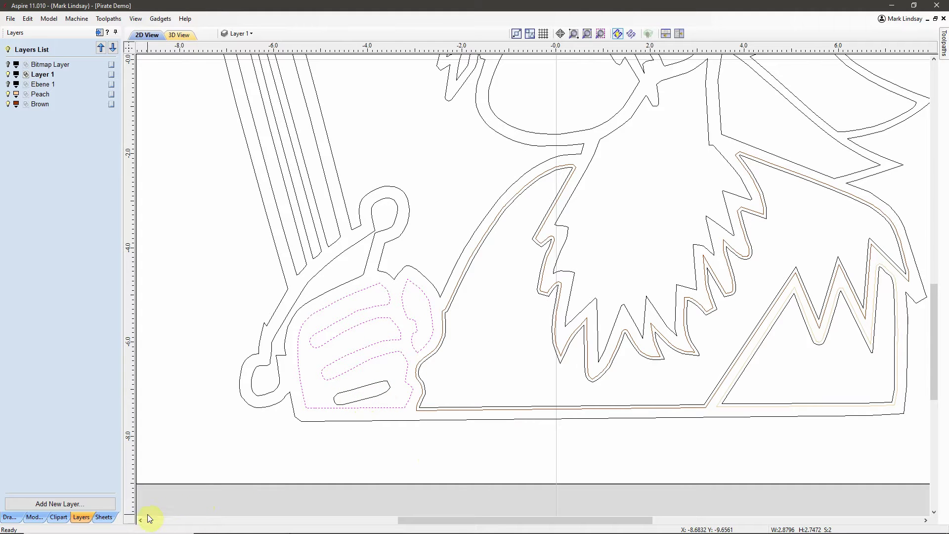
left_click(15, 519)
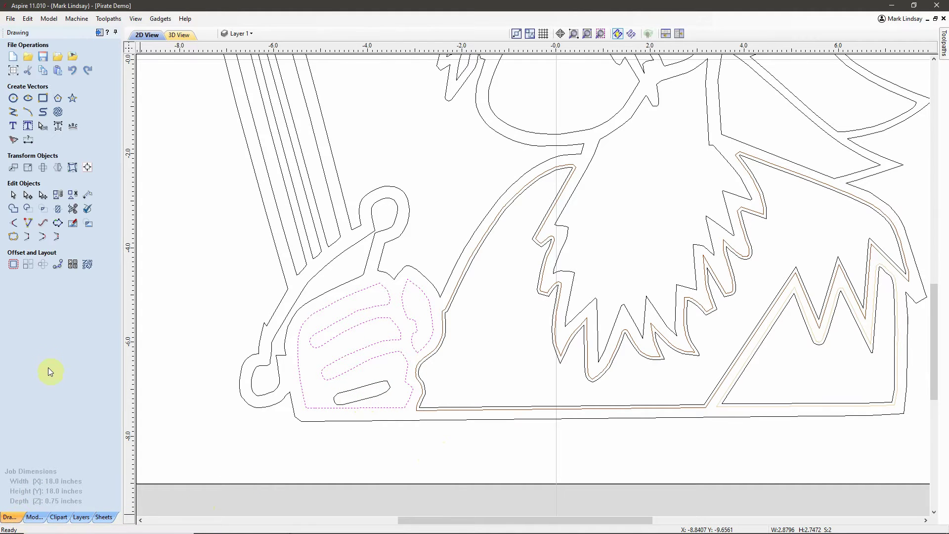
left_click(11, 265)
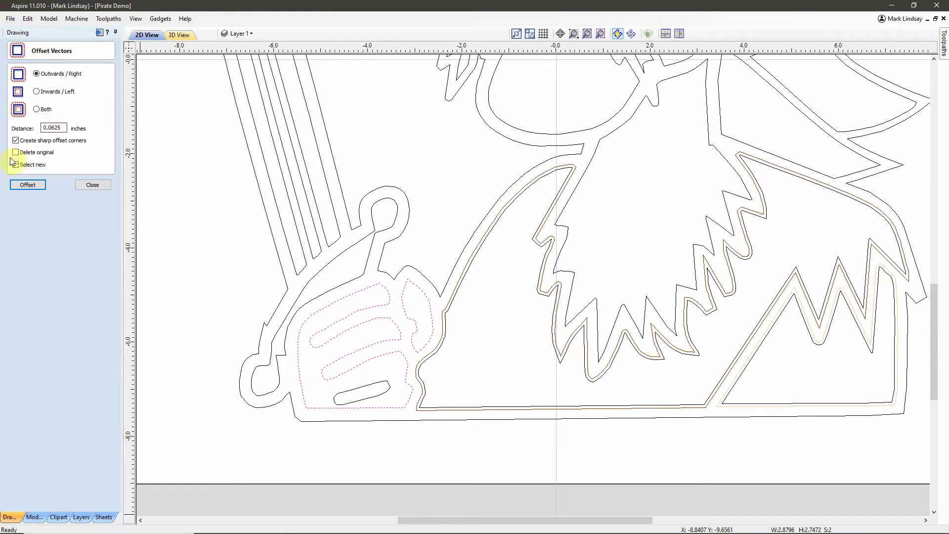
left_click(28, 186)
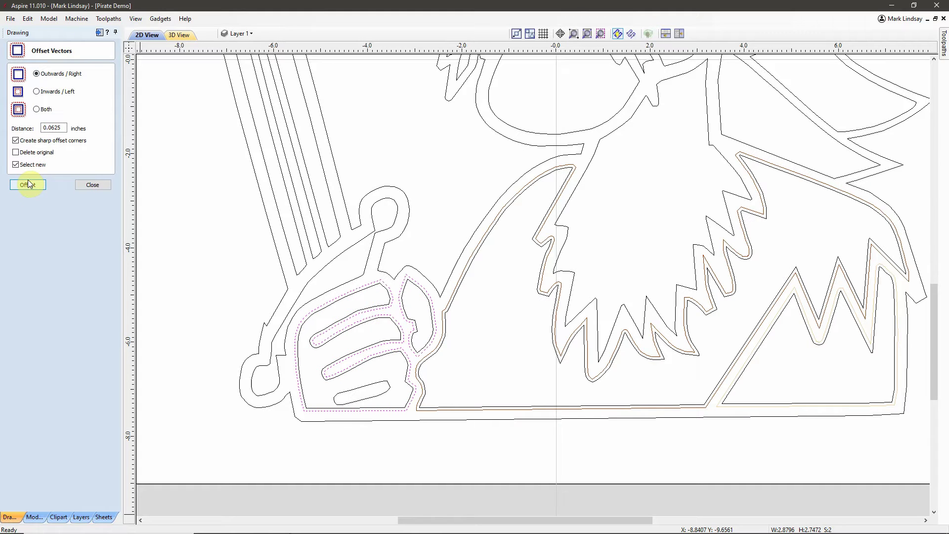
left_click(89, 185)
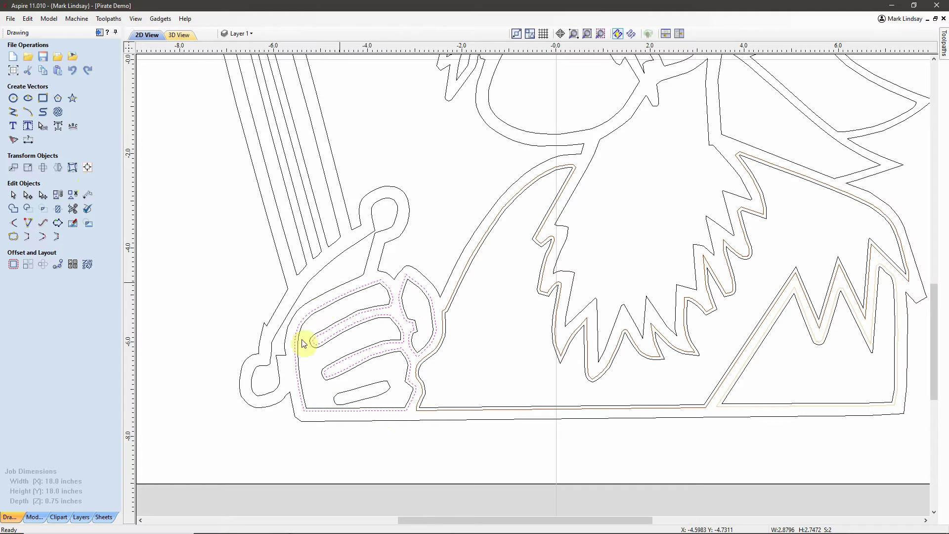
Move the offset hand and thumb vectors to the existing Peach layer
right_click(395, 310)
mouse_move(493, 298)
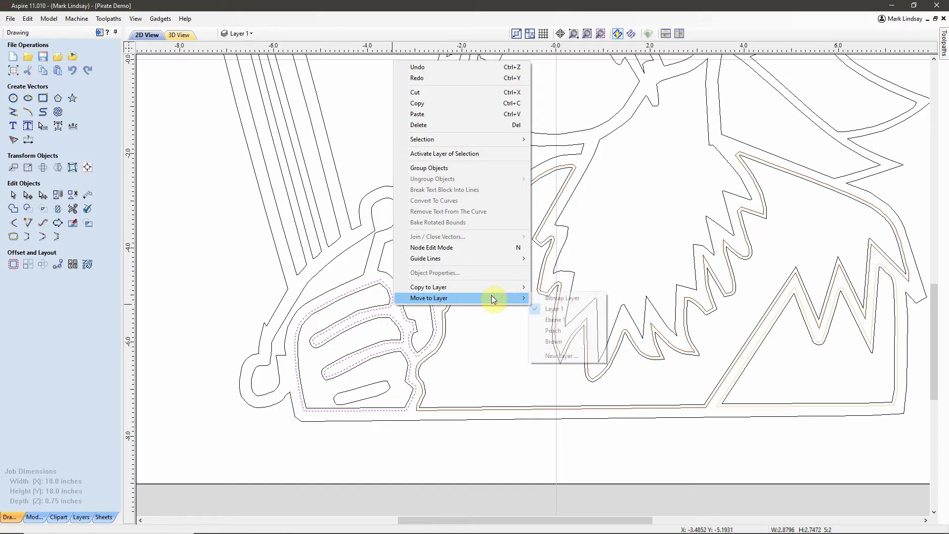
left_click(556, 330)
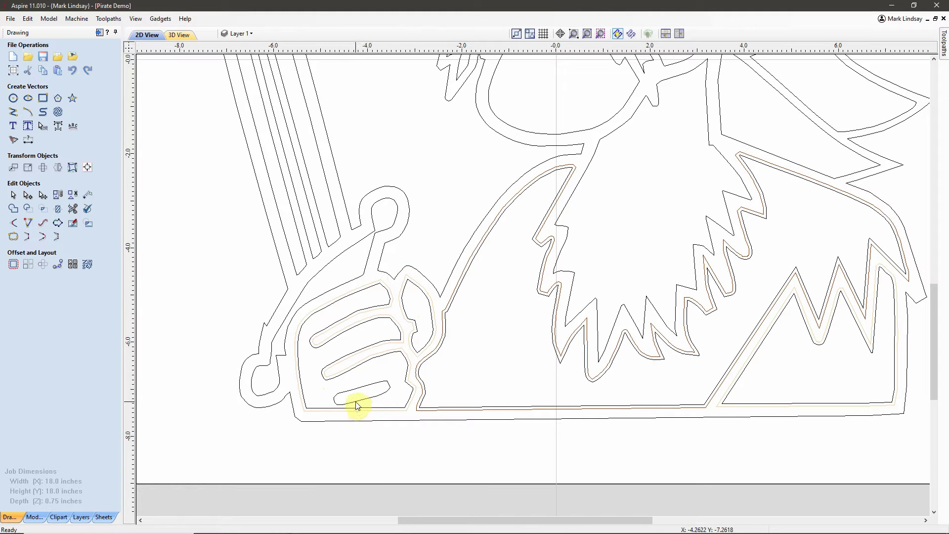
Offset the closed lowest finger-line vector inside the hand inwards by 0.0625 inches, keeping the original
scroll(359, 403, "up", 4)
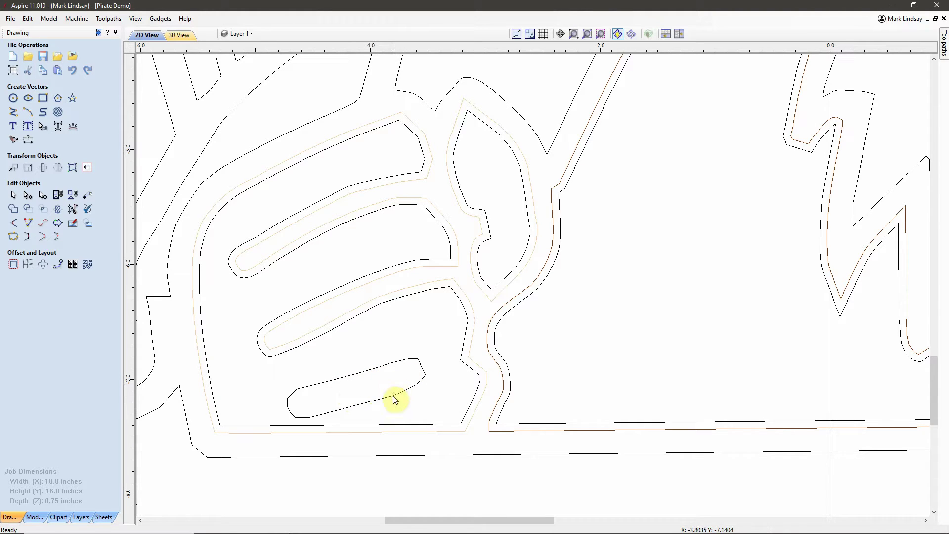
left_click(405, 381)
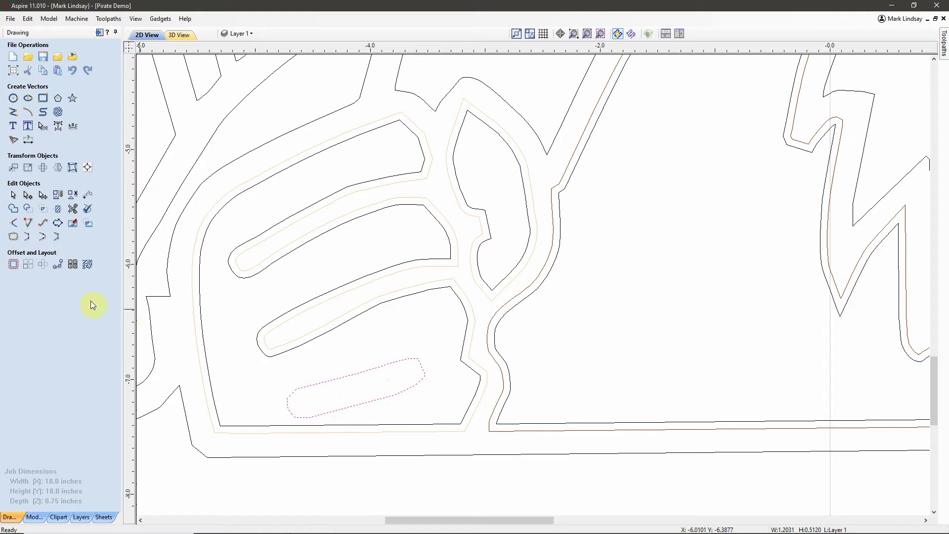
left_click(13, 264)
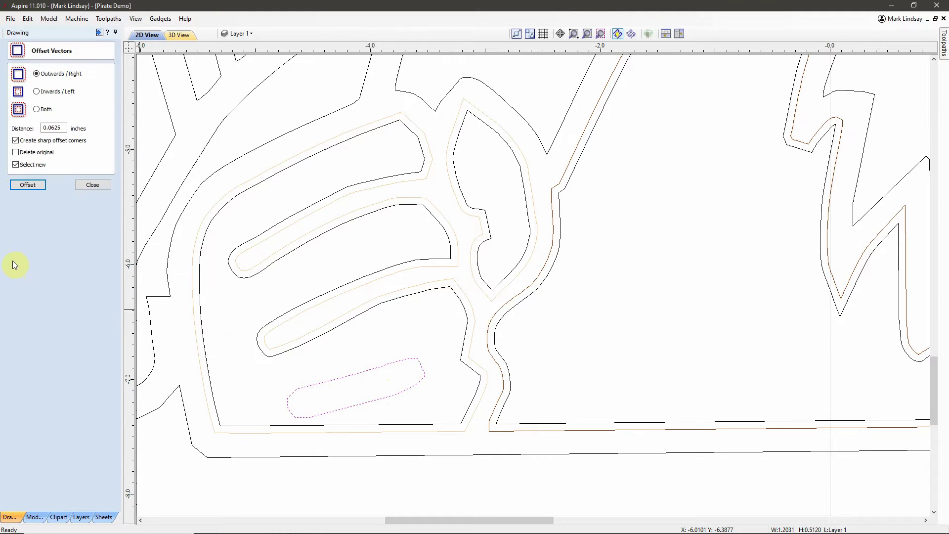
left_click(37, 92)
left_click(38, 190)
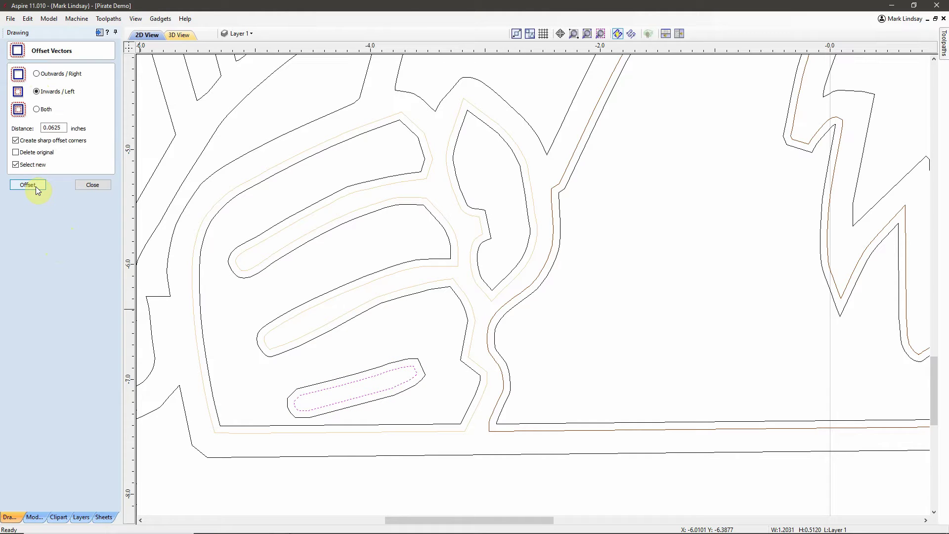
left_click(93, 185)
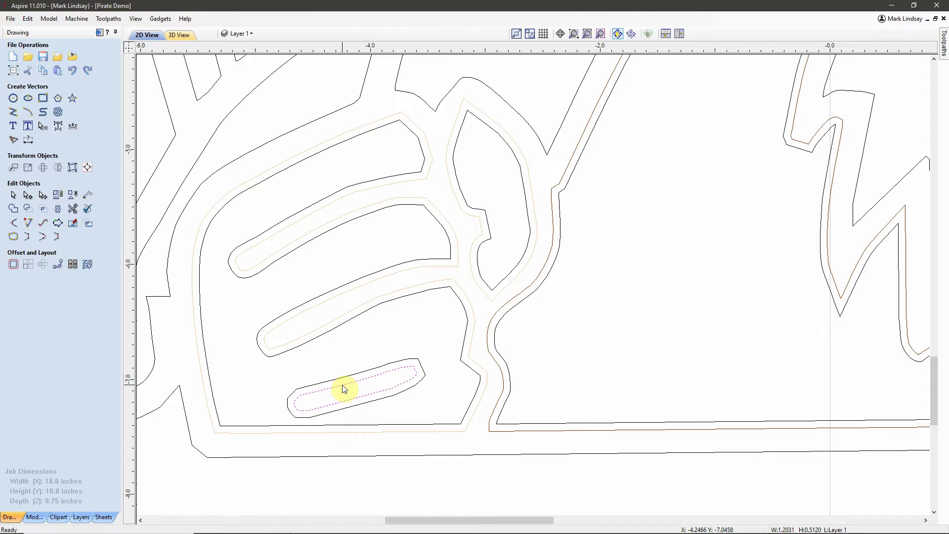
Move the inward-offset lowest finger-line vector to the existing Peach layer
right_click(345, 389)
mouse_move(434, 377)
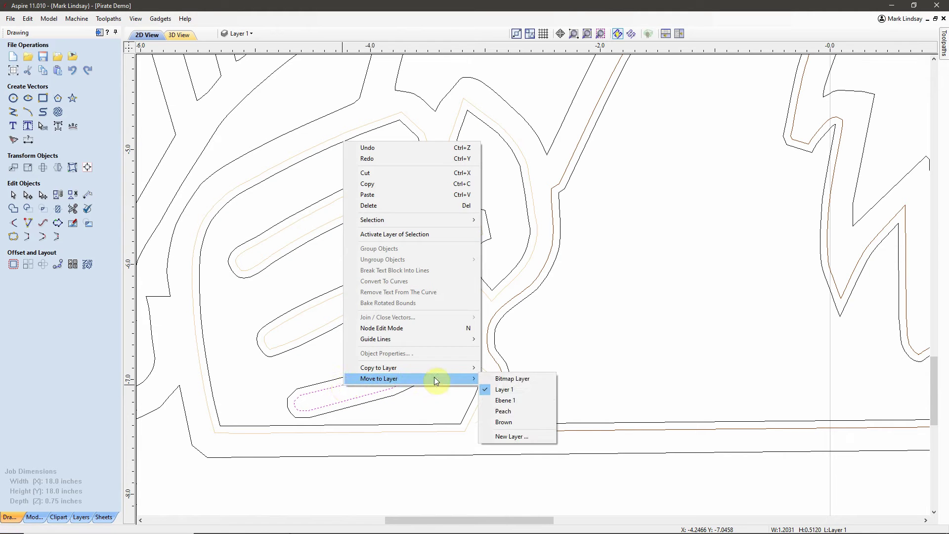
left_click(507, 411)
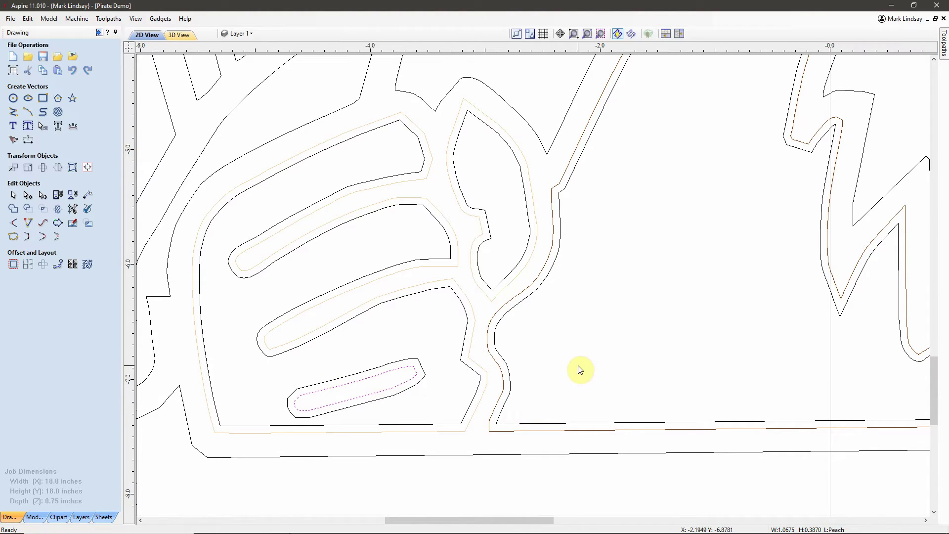
left_click(558, 366)
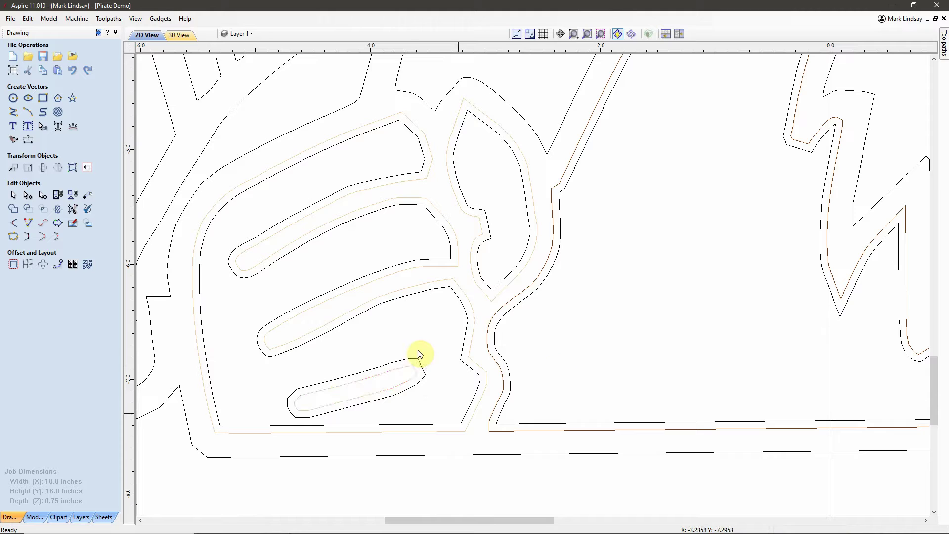
Compare the hand's Peach offset outline and finger-line hole with the original pair by selecting each pair
left_click(430, 286)
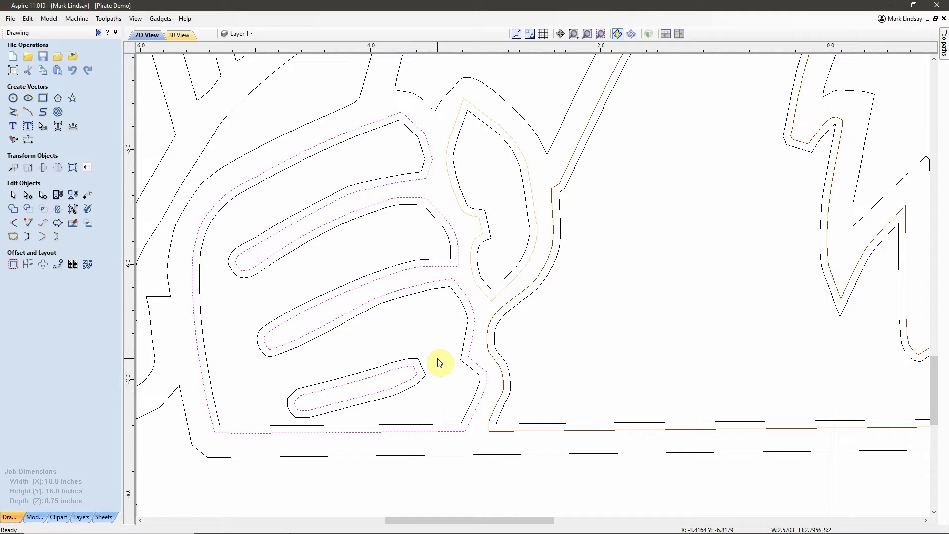
left_click(576, 350)
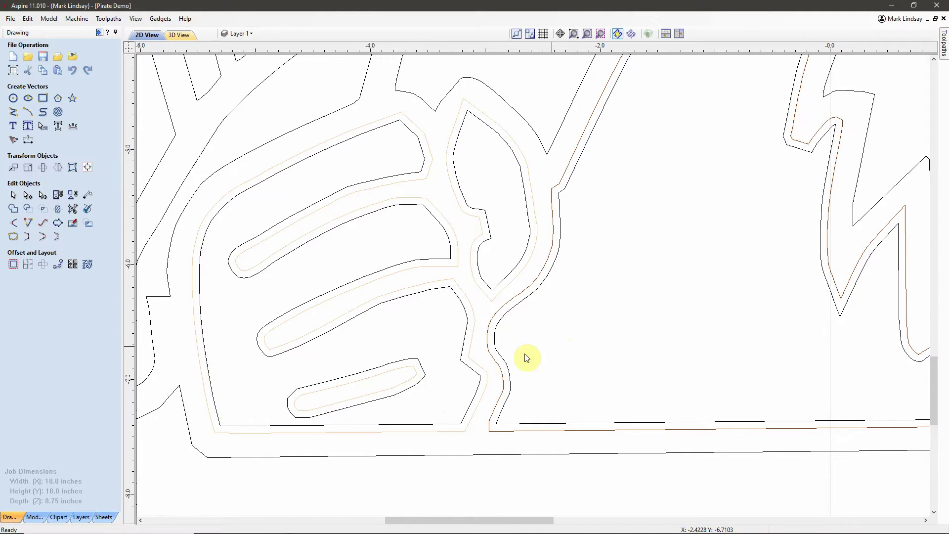
left_click(459, 427)
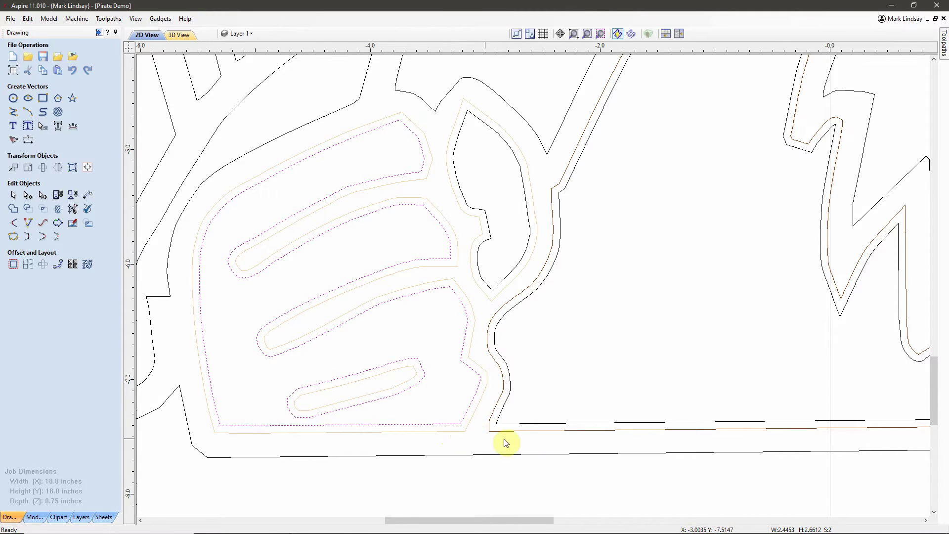
Switch to Pirate Color Image.png in Photos to check the colours around the eye and the shadow beneath it, then return to Aspire
scroll(492, 353, "down", 5)
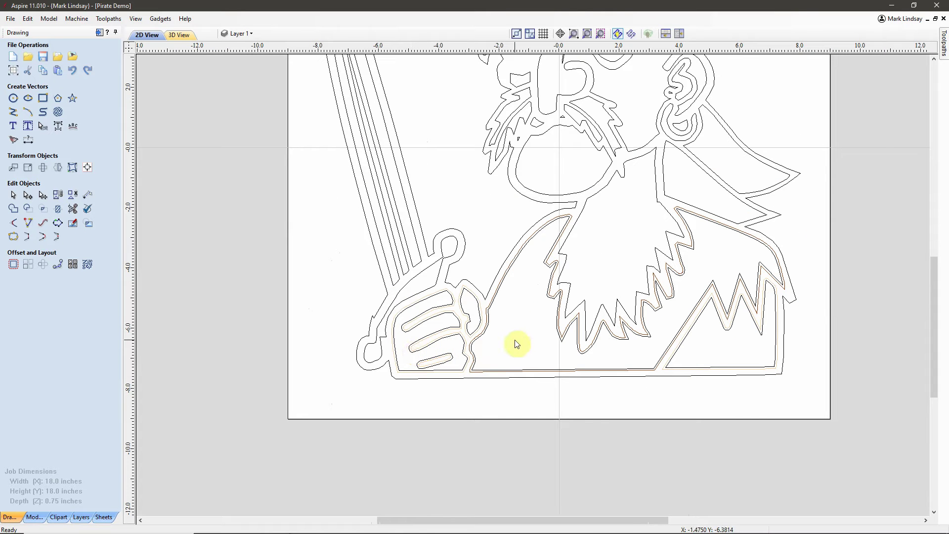
scroll(433, 350, "down", 1)
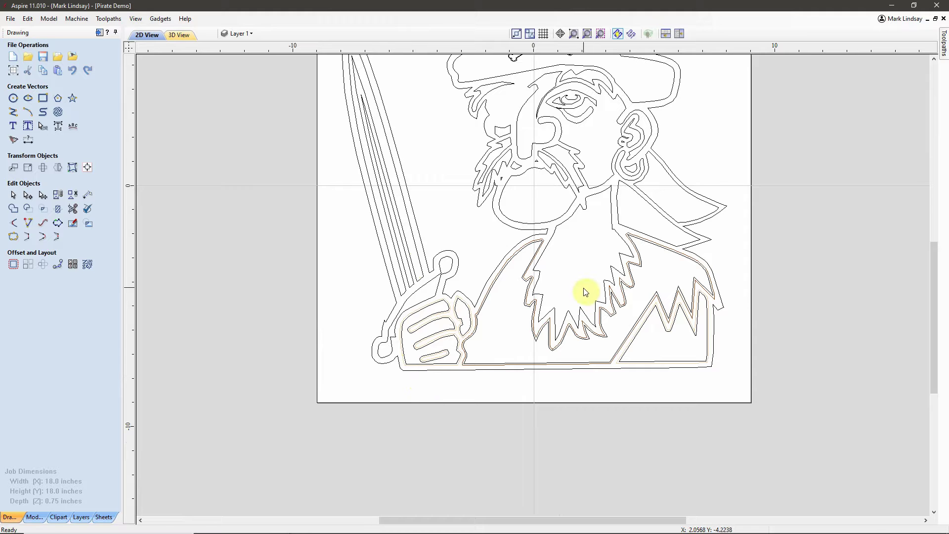
scroll(581, 318, "down", 1)
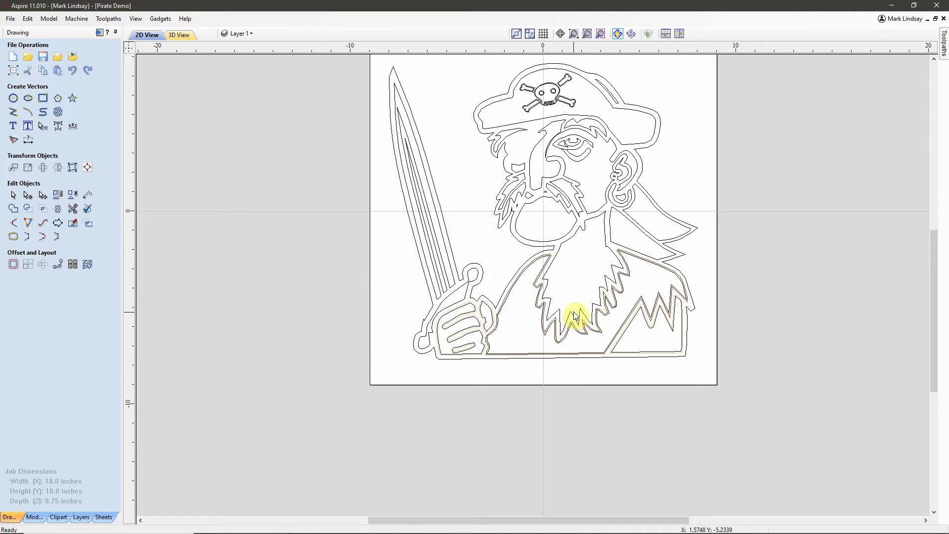
scroll(578, 139, "up", 3)
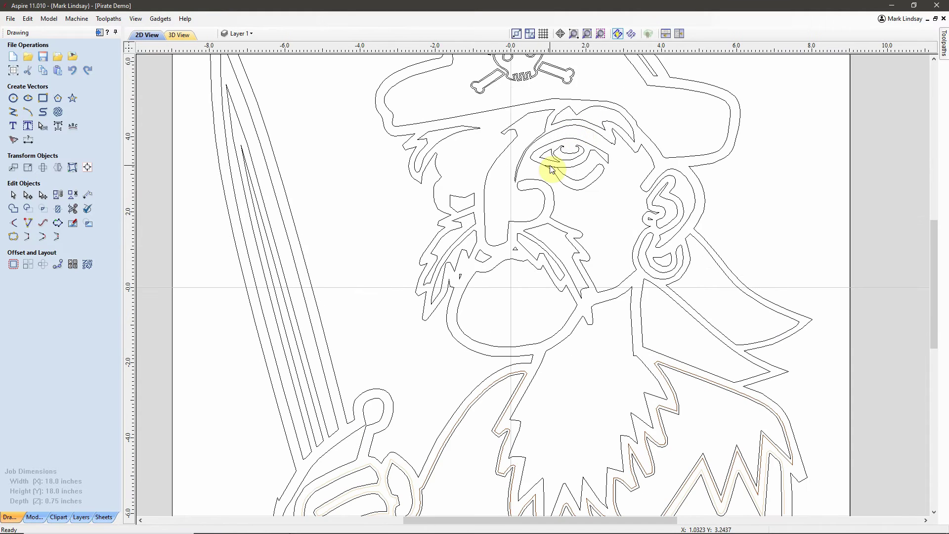
scroll(550, 160, "up", 1)
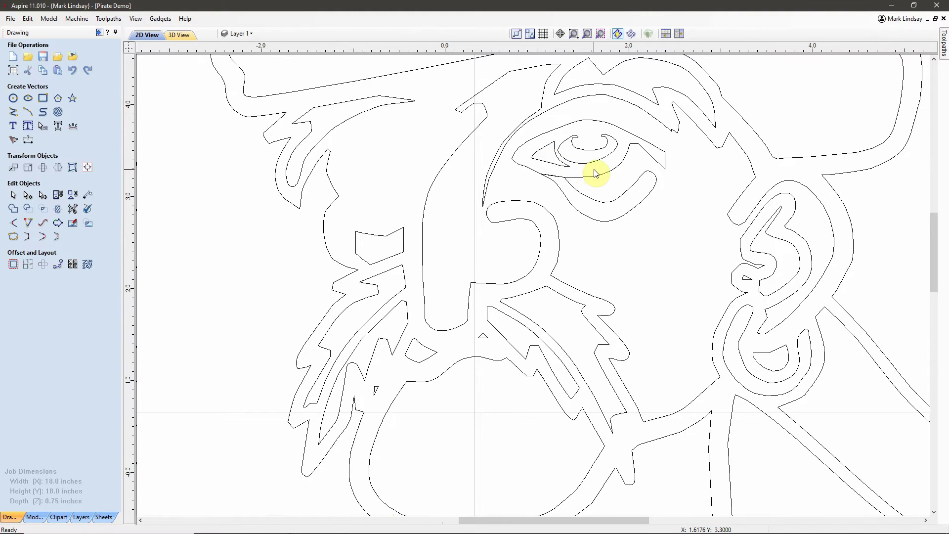
scroll(596, 173, "up", 1)
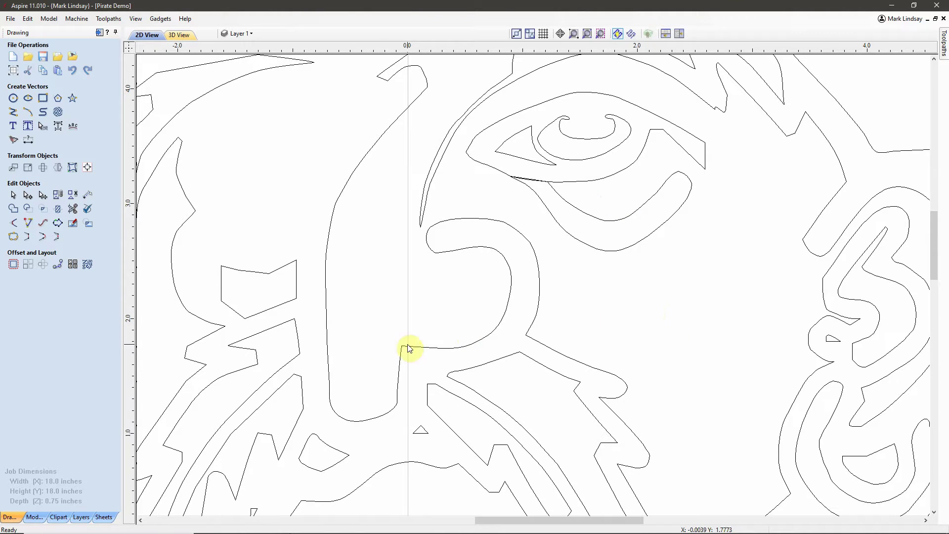
mouse_move(303, 524)
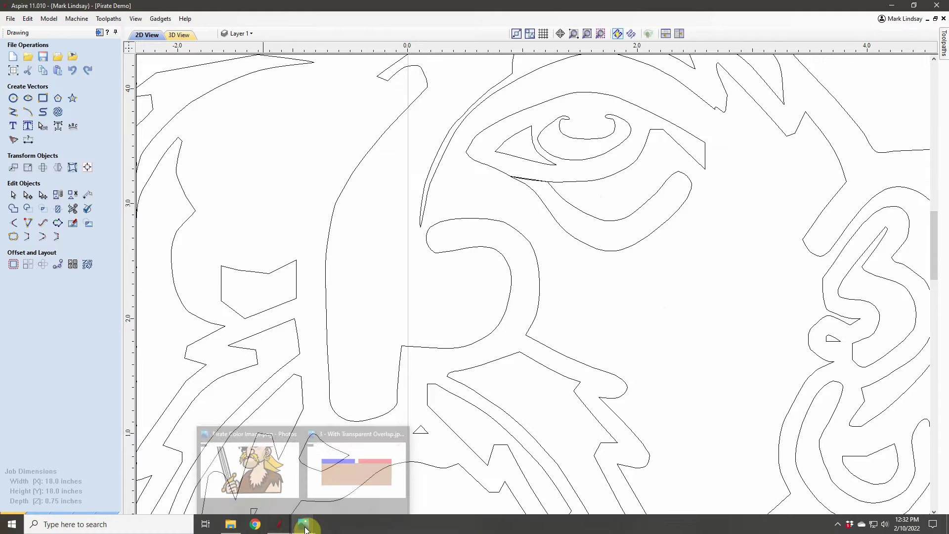
left_click(257, 425)
scroll(515, 205, "up", 3)
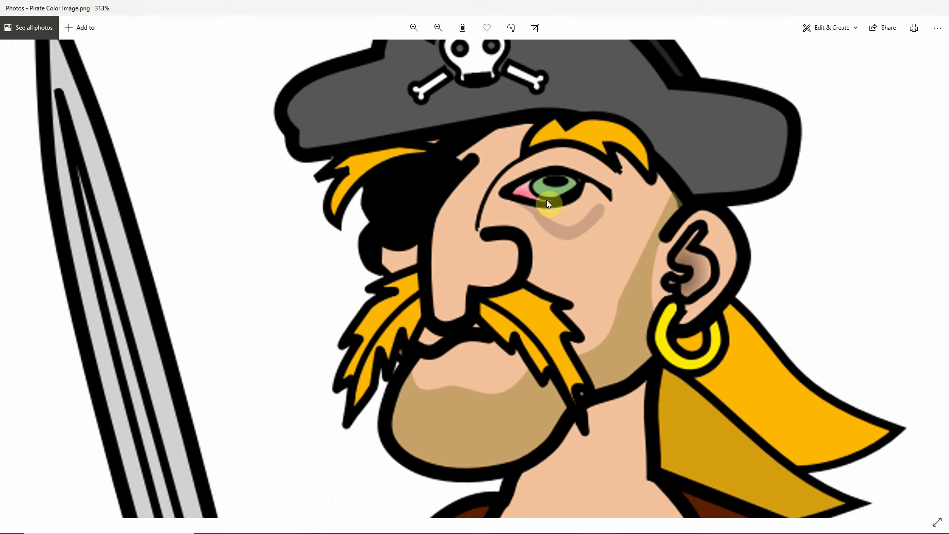
scroll(551, 227, "up", 2)
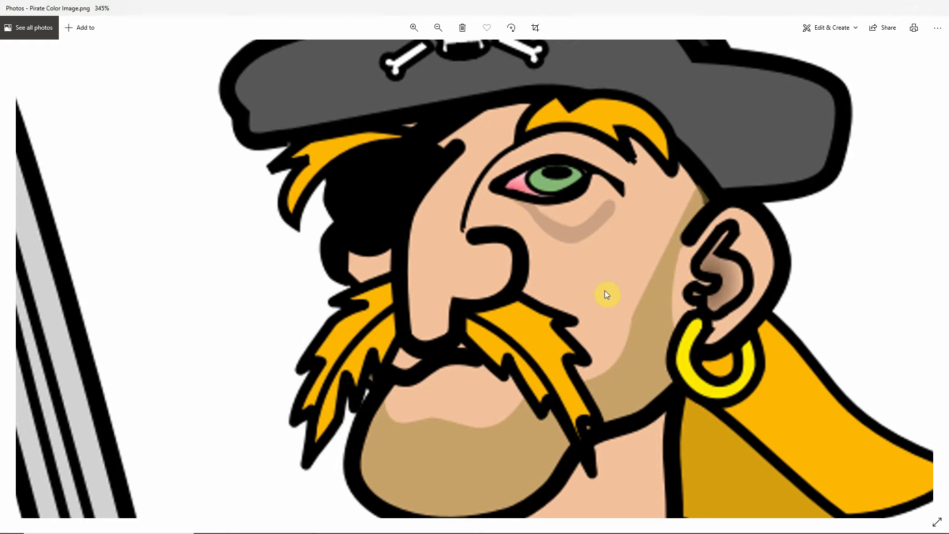
scroll(614, 316, "down", 2)
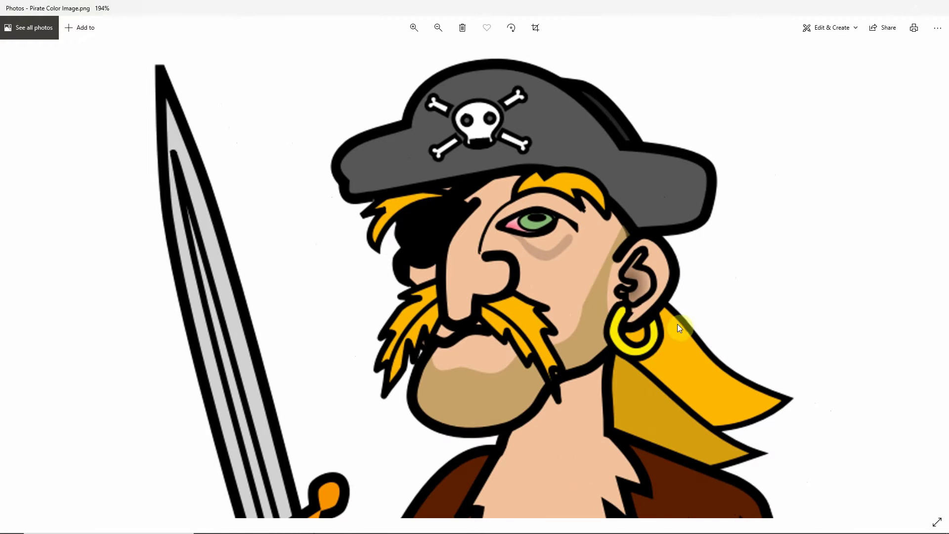
scroll(682, 326, "down", 4)
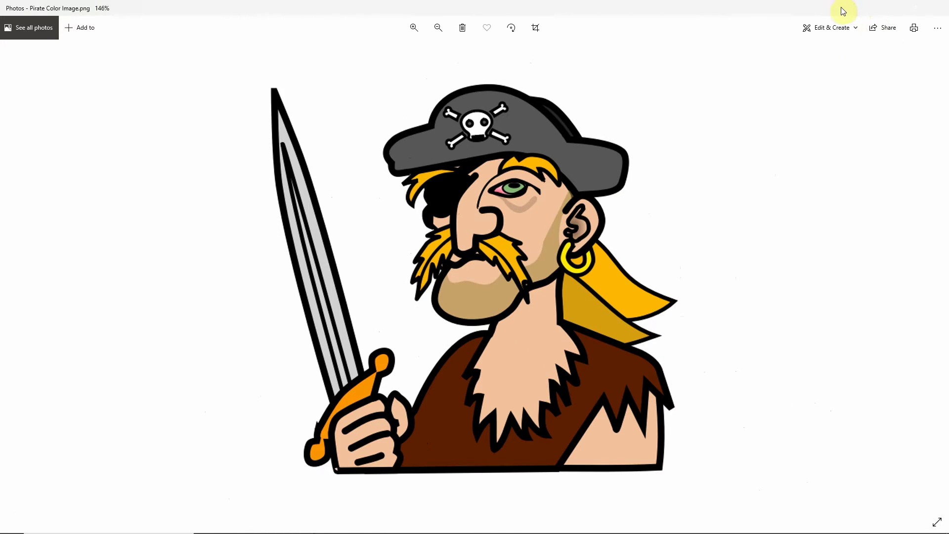
left_click(890, 8)
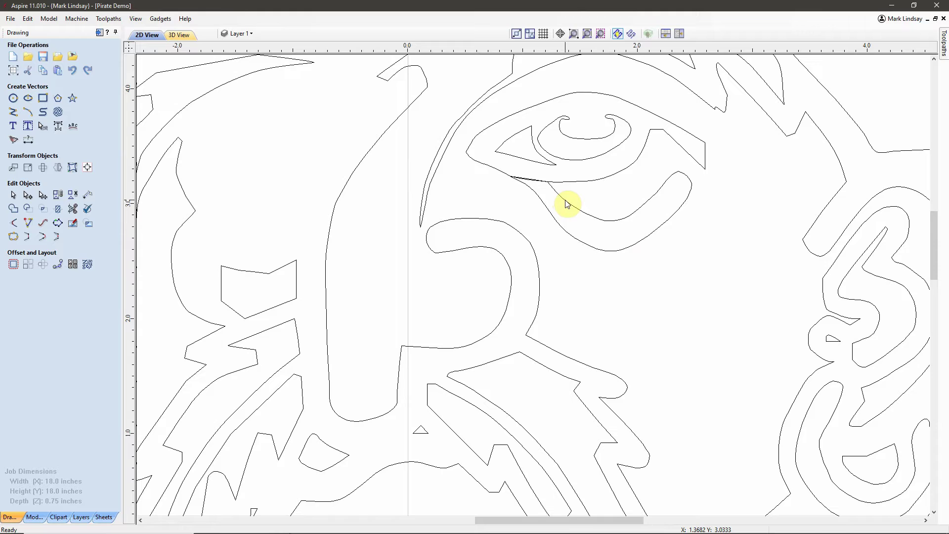
Node-edit the shadow vector under the eye and move its upper-right corner node up inside the eye outline
left_click(578, 180)
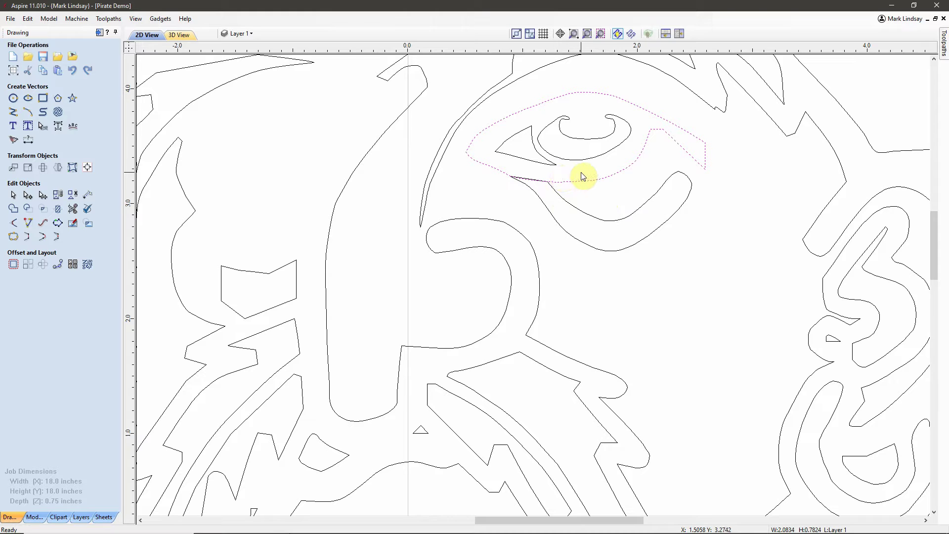
left_click(585, 208)
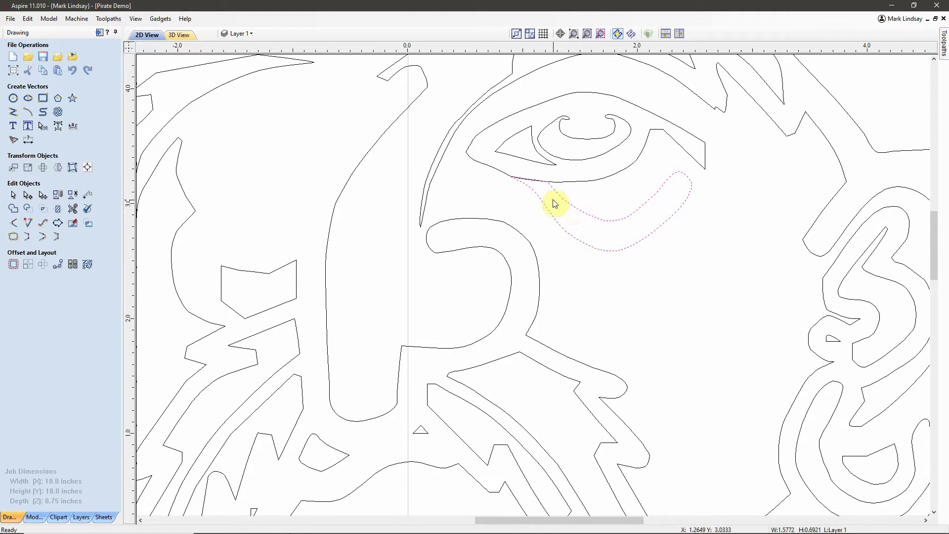
scroll(531, 181, "up", 5)
scroll(531, 180, "up", 2)
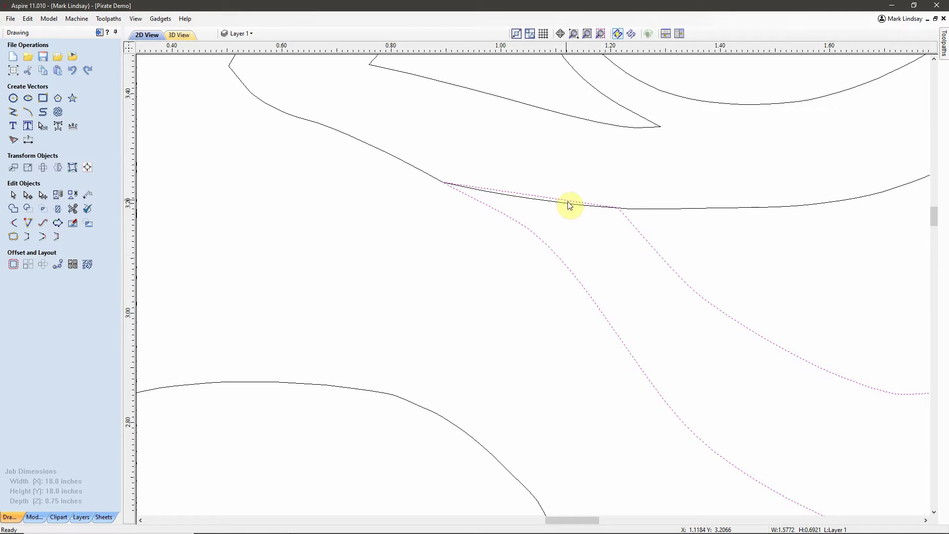
key("n")
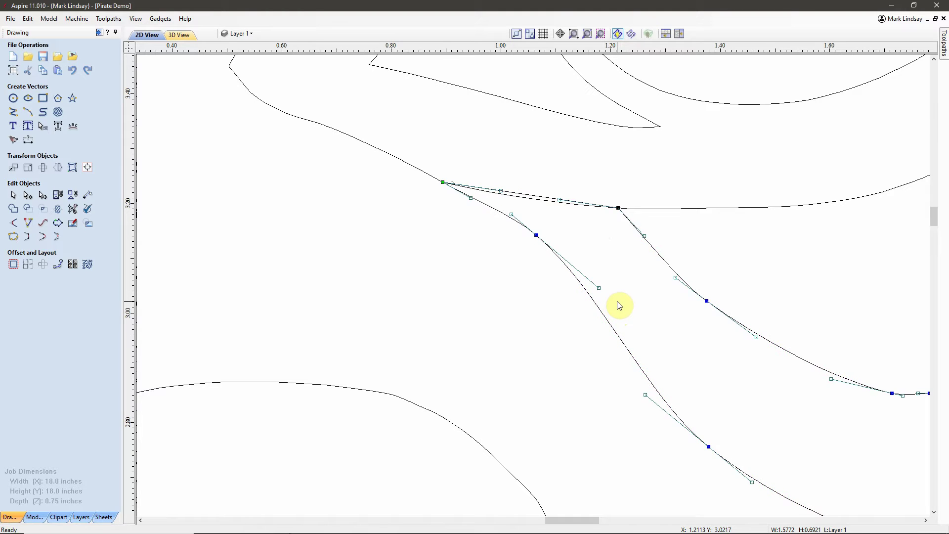
left_click(619, 208)
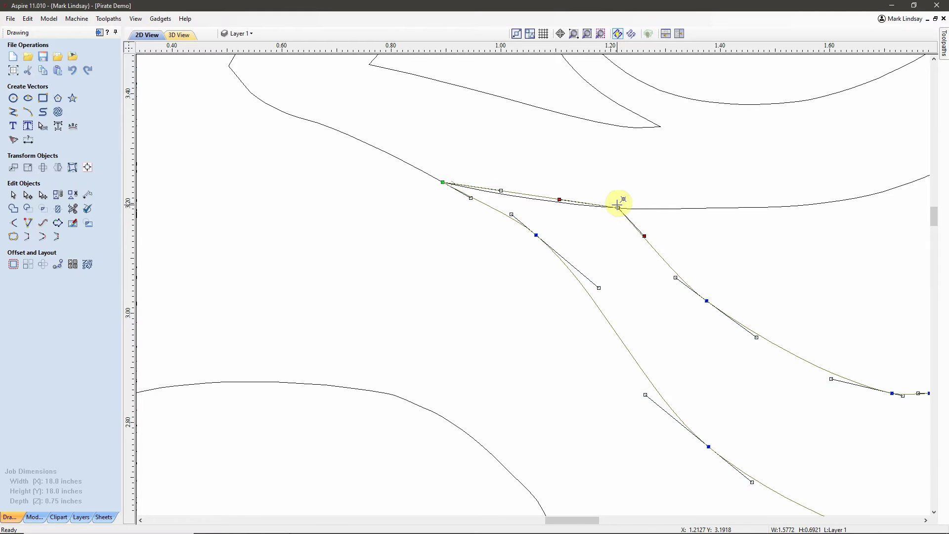
left_click_drag(618, 208, 610, 196)
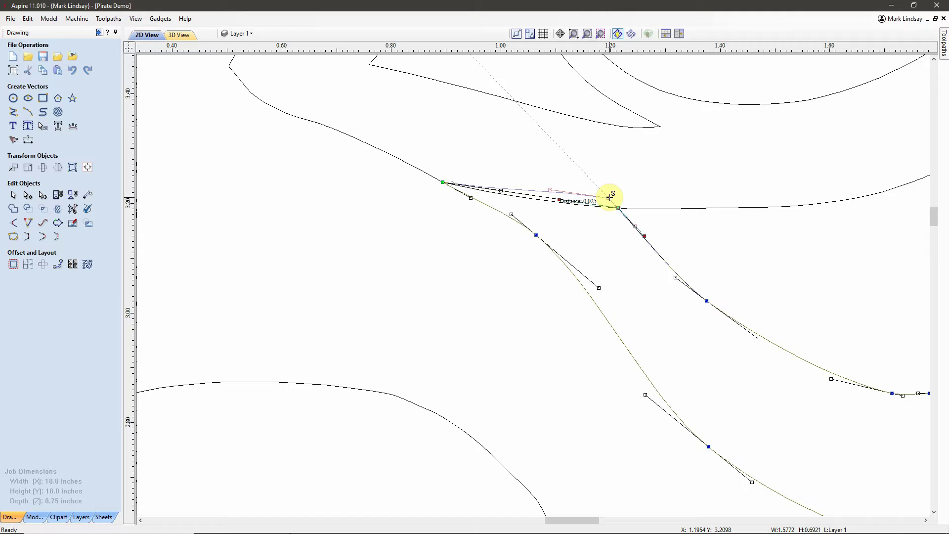
left_click_drag(610, 196, 584, 172)
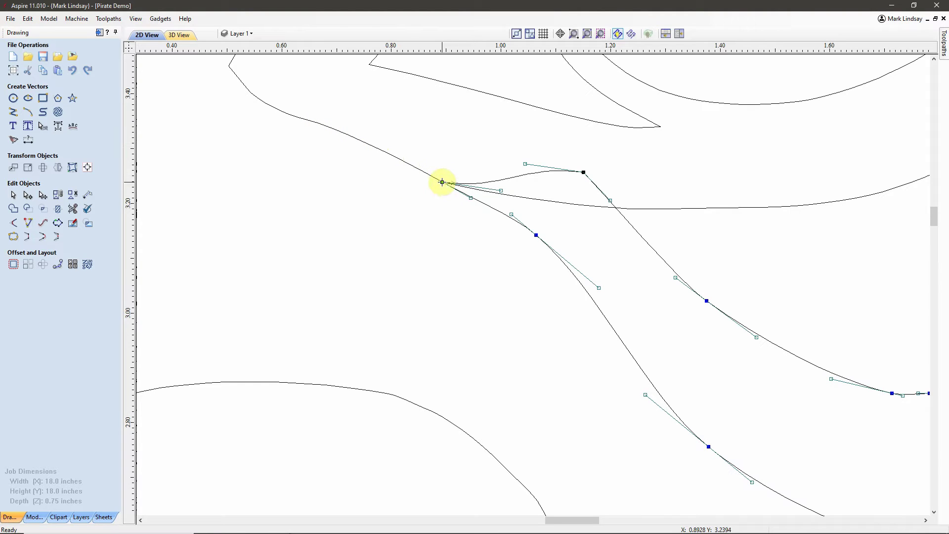
Try moving the eye shadow vector's start node up inside the eye outline, and undo that move
left_click_drag(442, 182, 447, 149)
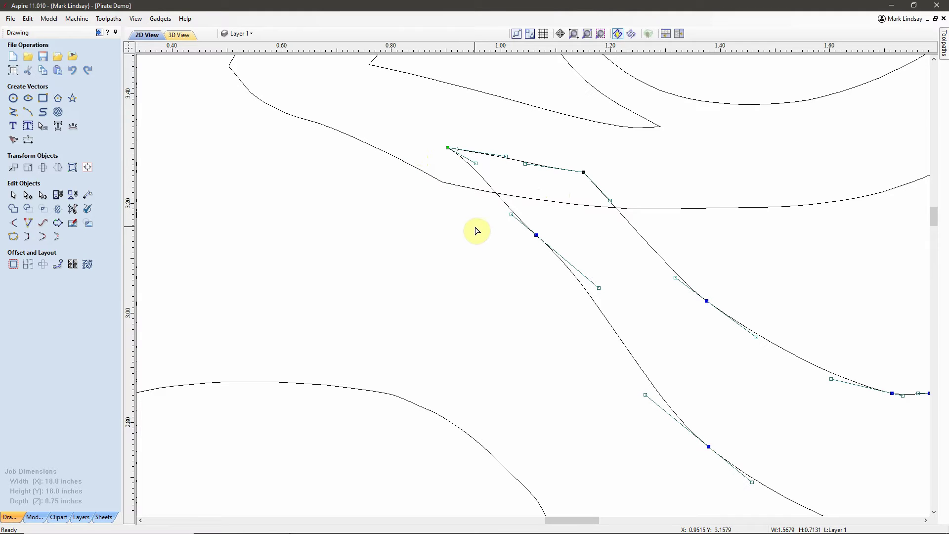
key("ctrl+z")
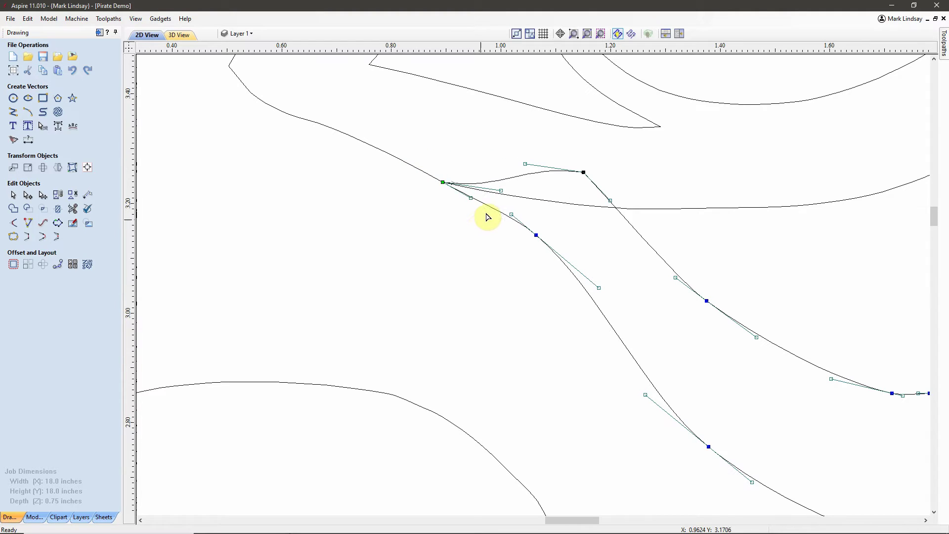
Insert a point on the upper span of the eye shadow vector, just beside its start node
scroll(472, 188, "up", 4)
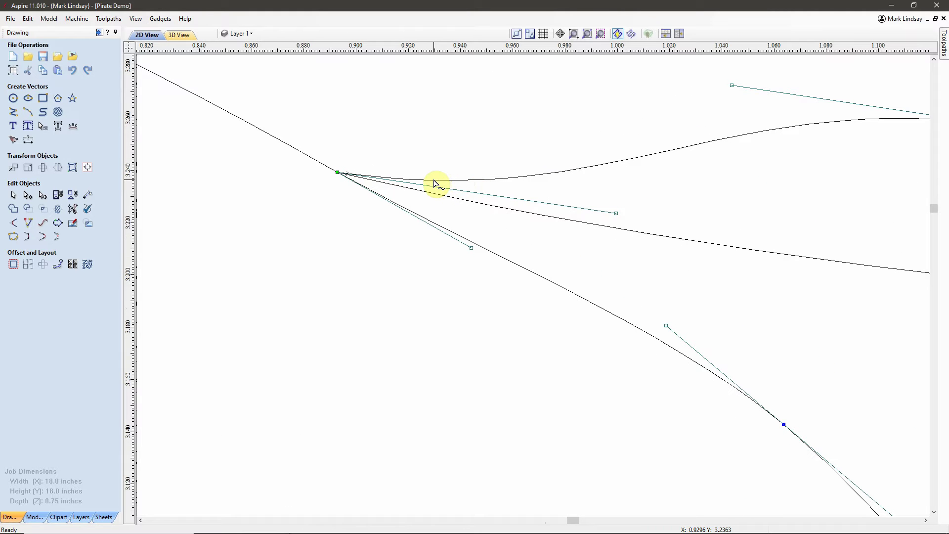
right_click(435, 183)
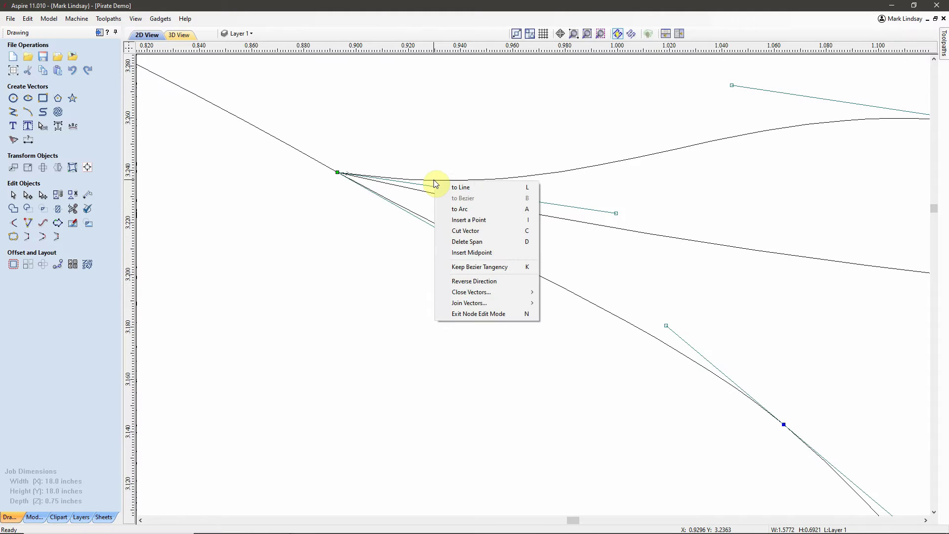
left_click(474, 220)
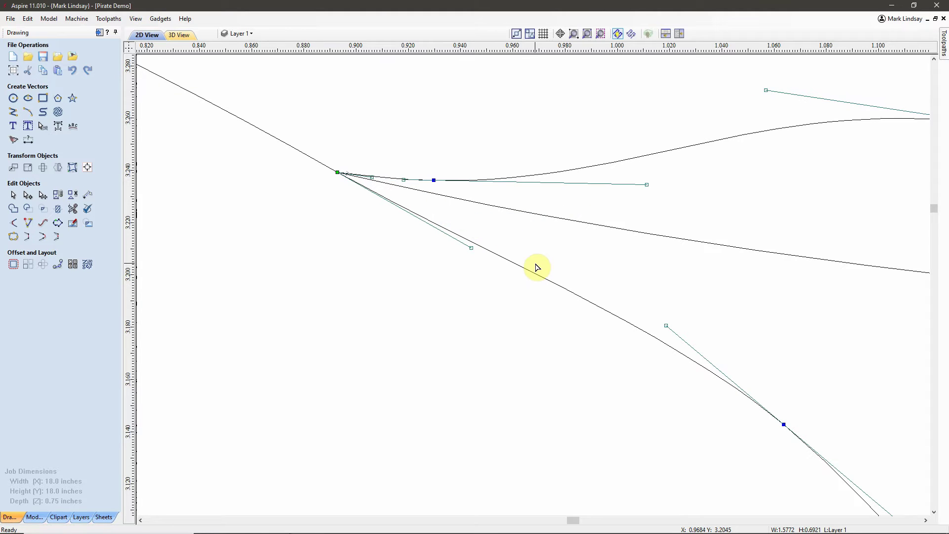
scroll(589, 271, "down", 1)
scroll(589, 271, "up", 1)
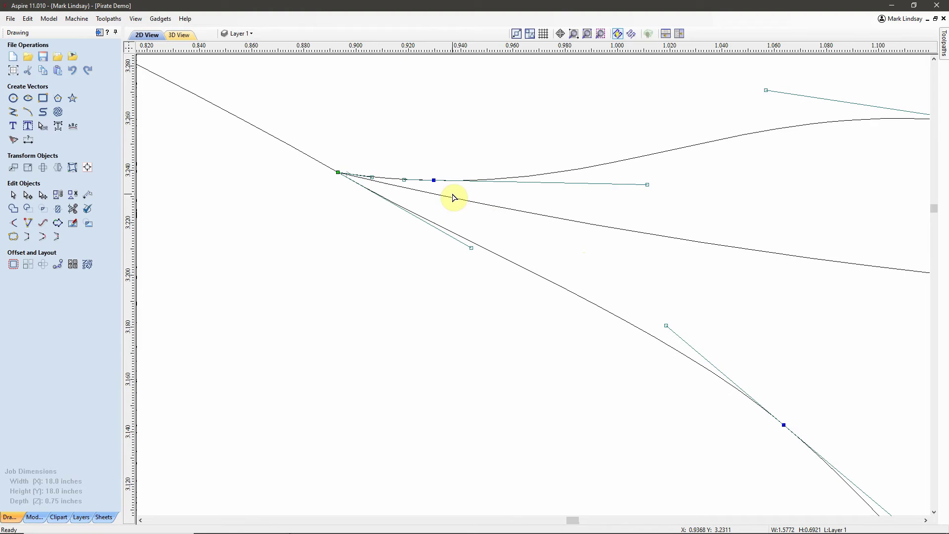
Move the inserted point up inside the eye outline and convert the short span between it and the start node to a line
left_click(433, 180)
scroll(488, 296, "down", 3)
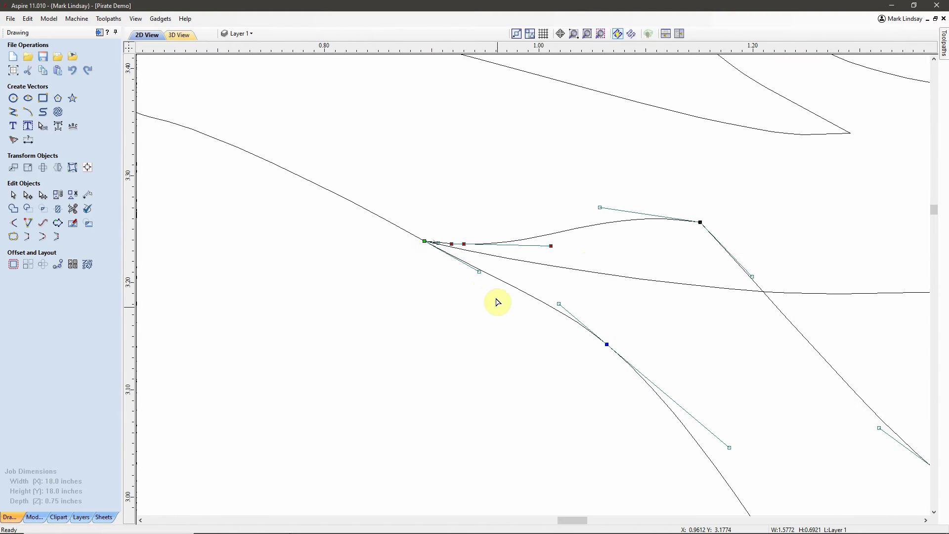
left_click_drag(452, 243, 424, 171)
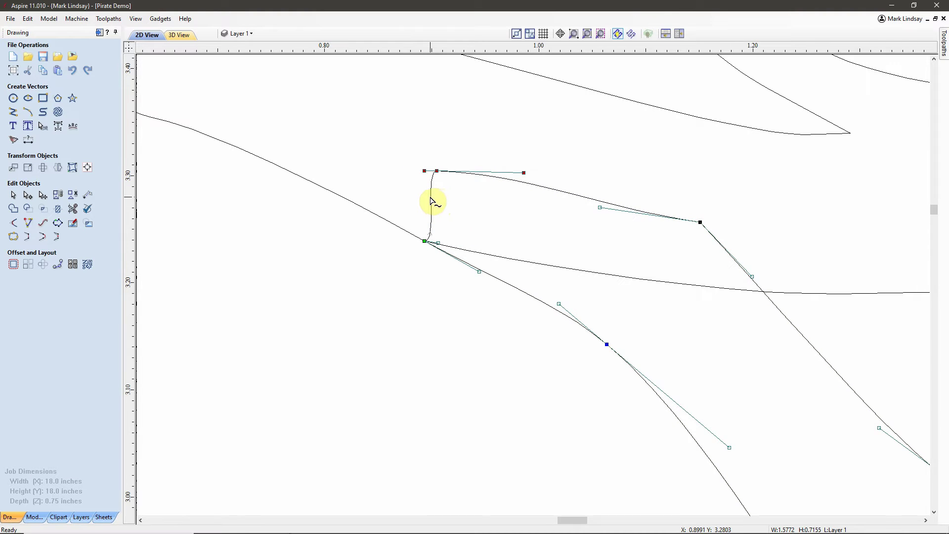
right_click(431, 201)
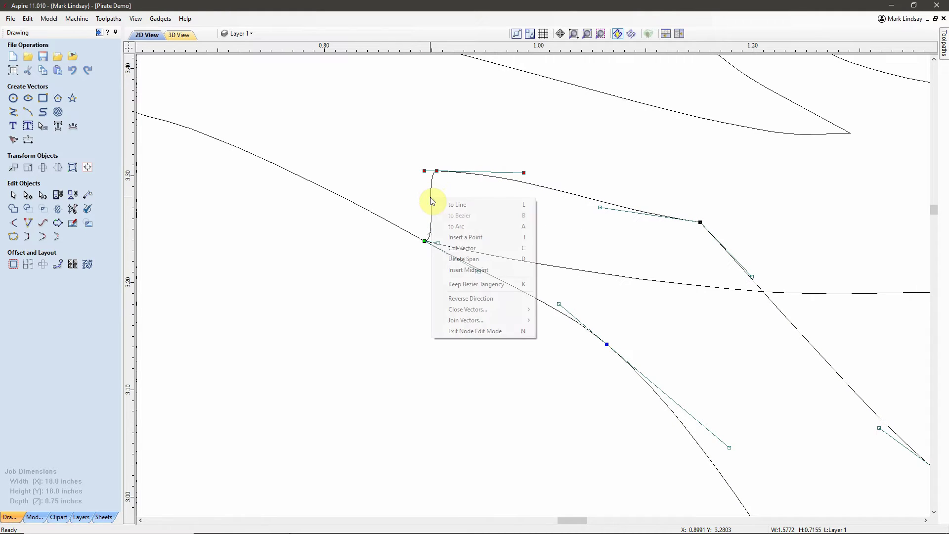
left_click(469, 205)
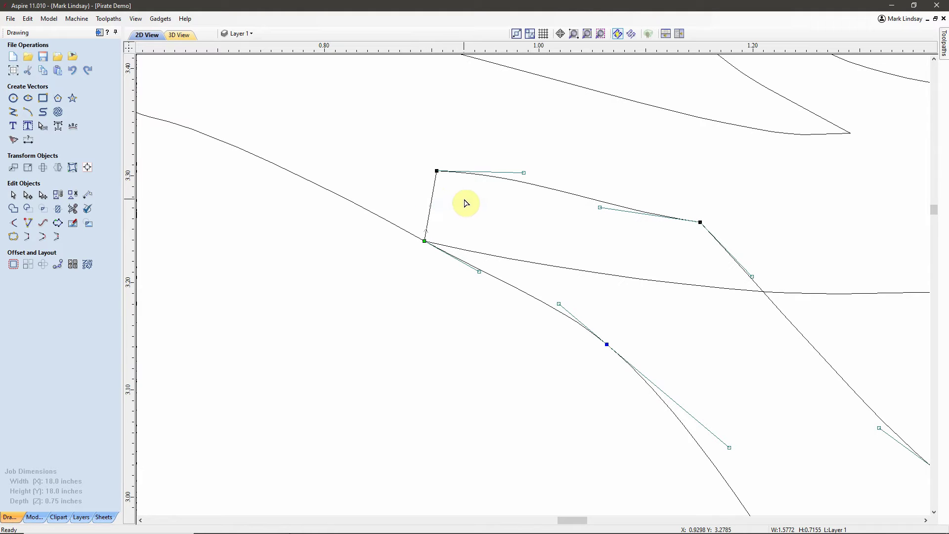
Move the eye shadow vector's inserted node directly above its start node and convert the adjoining upper span to a line
left_click(435, 171)
left_click_drag(435, 170, 425, 171)
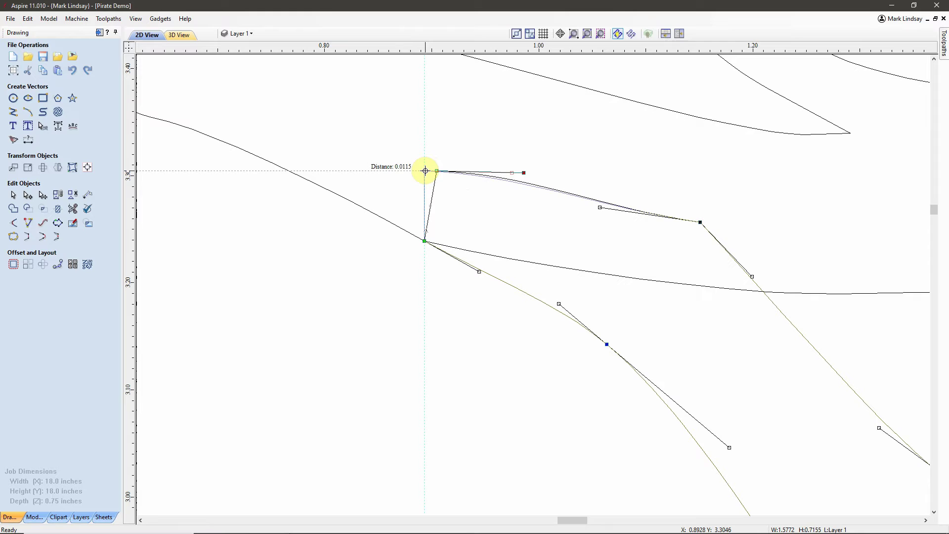
left_click_drag(425, 170, 425, 170)
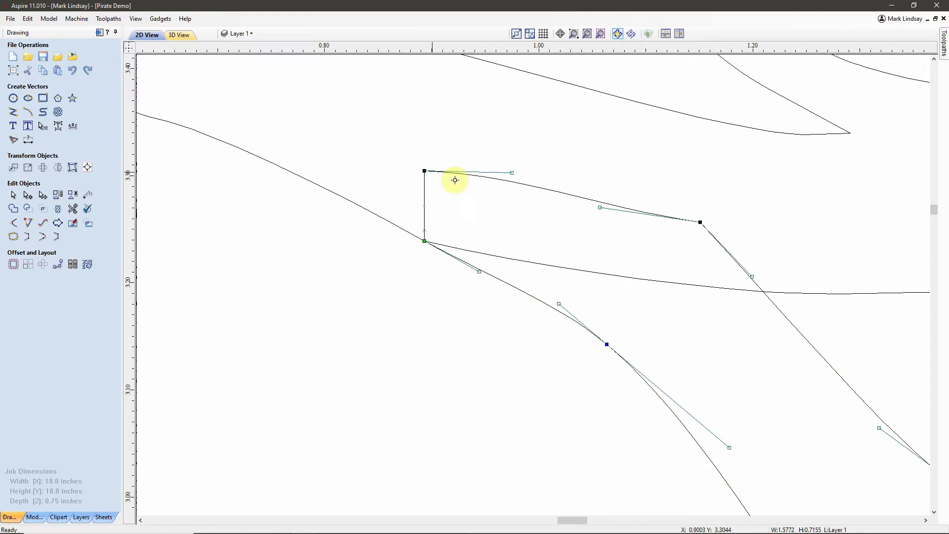
right_click(571, 198)
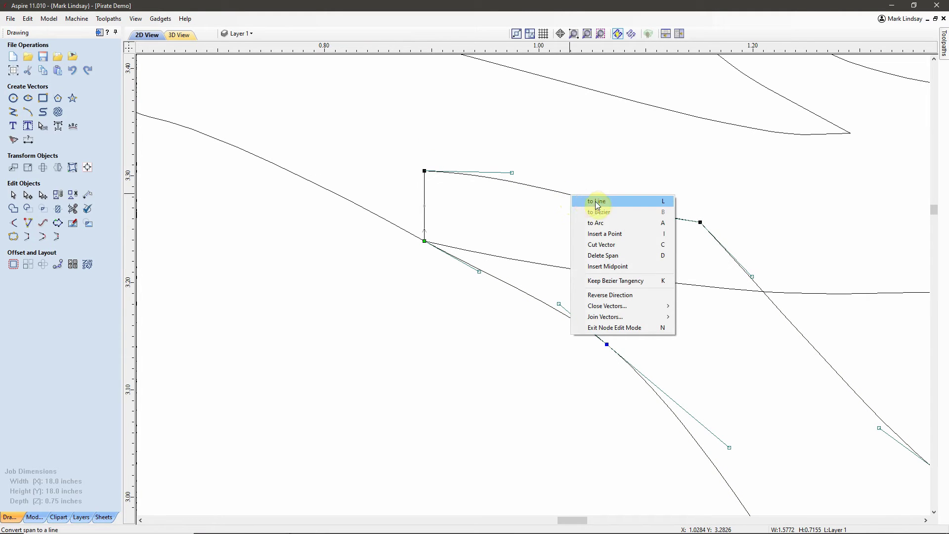
left_click(585, 202)
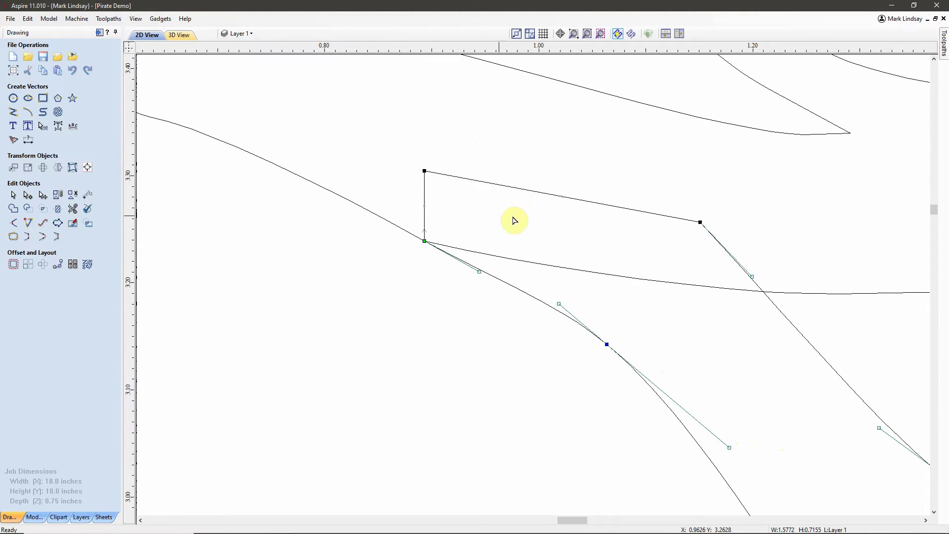
scroll(636, 349, "down", 4)
key("n")
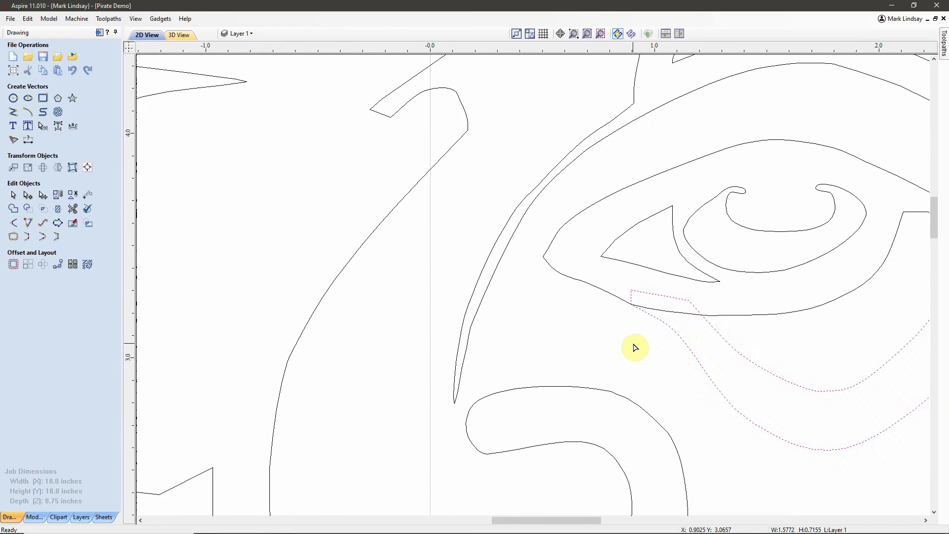
scroll(594, 339, "down", 1)
left_click(627, 341)
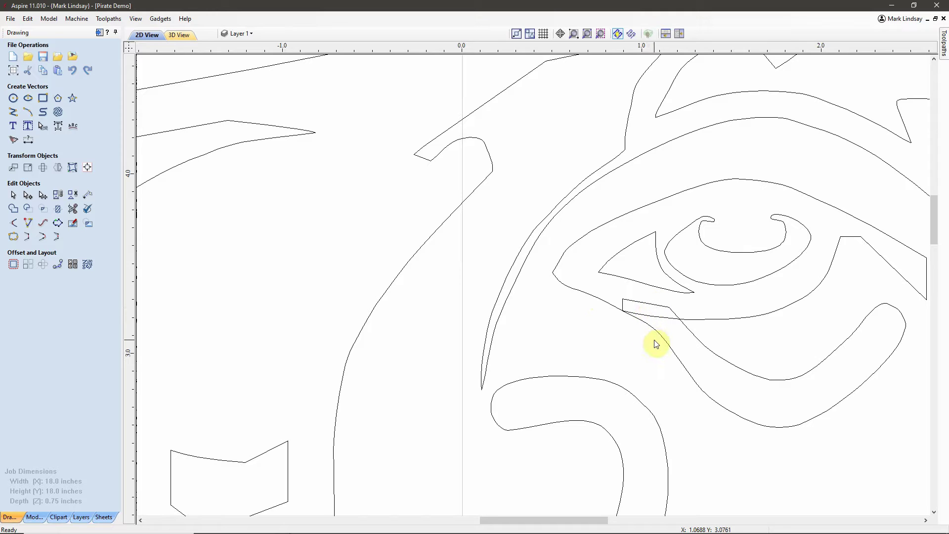
Move the eye shadow vector to a new layer named Eye Shadow Line with a grey drawing colour
scroll(657, 343, "down", 1)
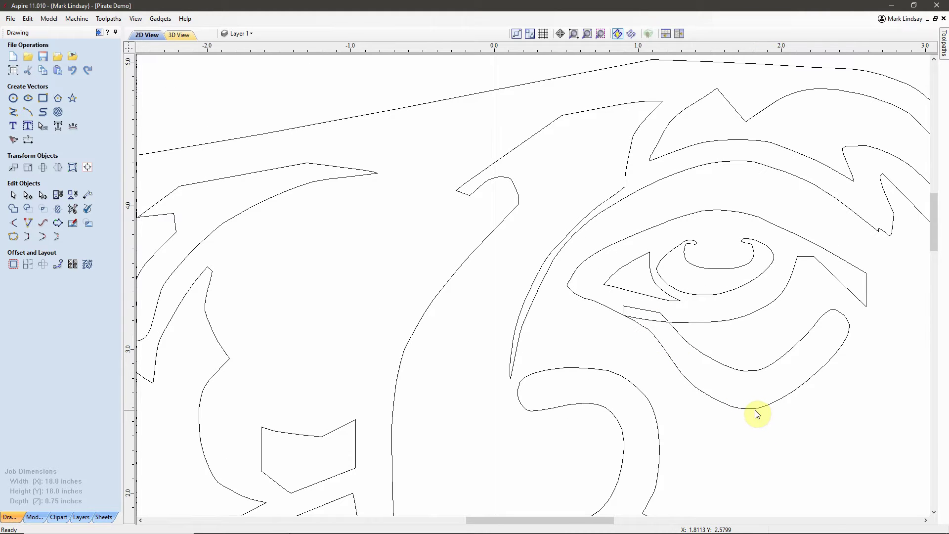
left_click(750, 410)
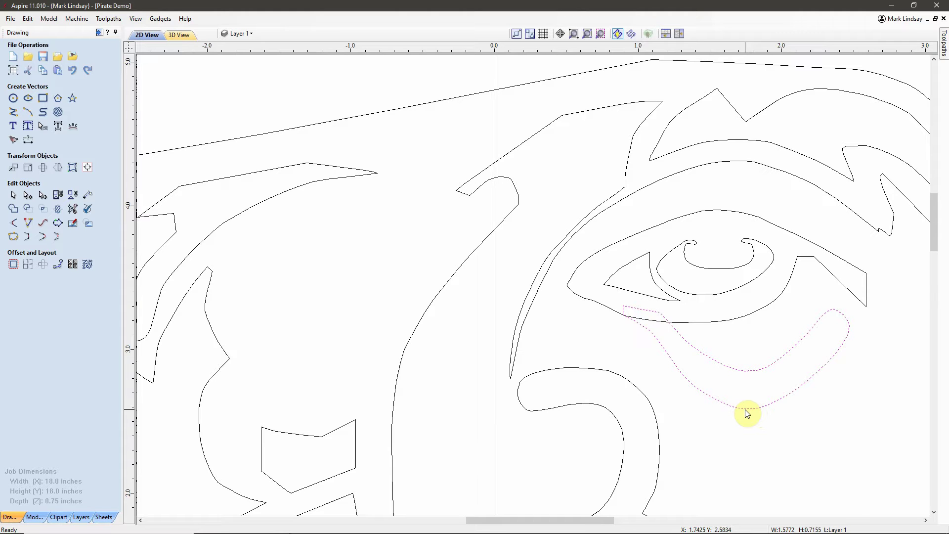
right_click(747, 414)
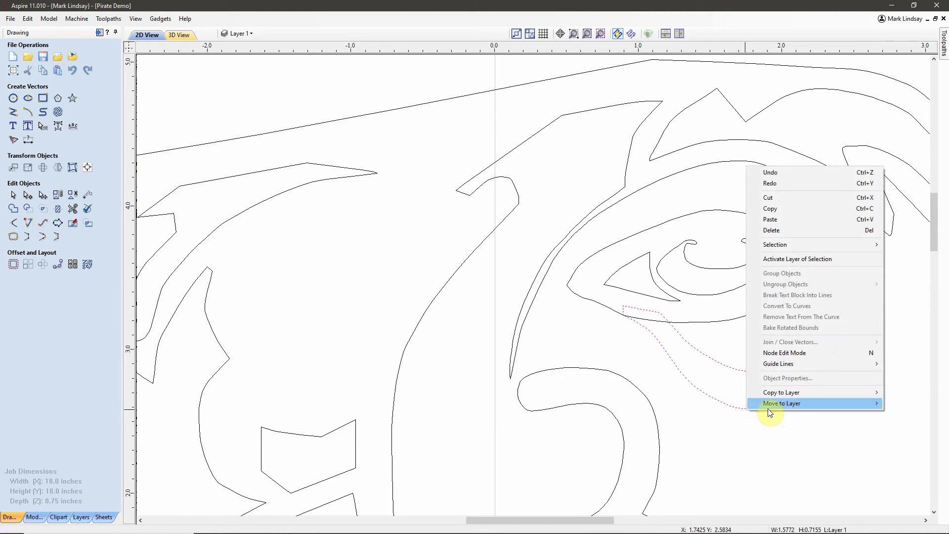
mouse_move(797, 406)
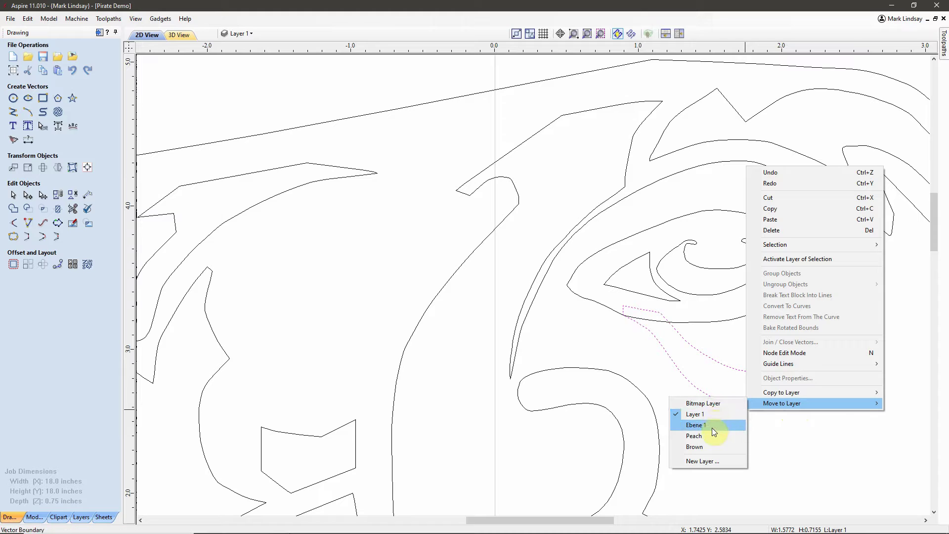
left_click(708, 461)
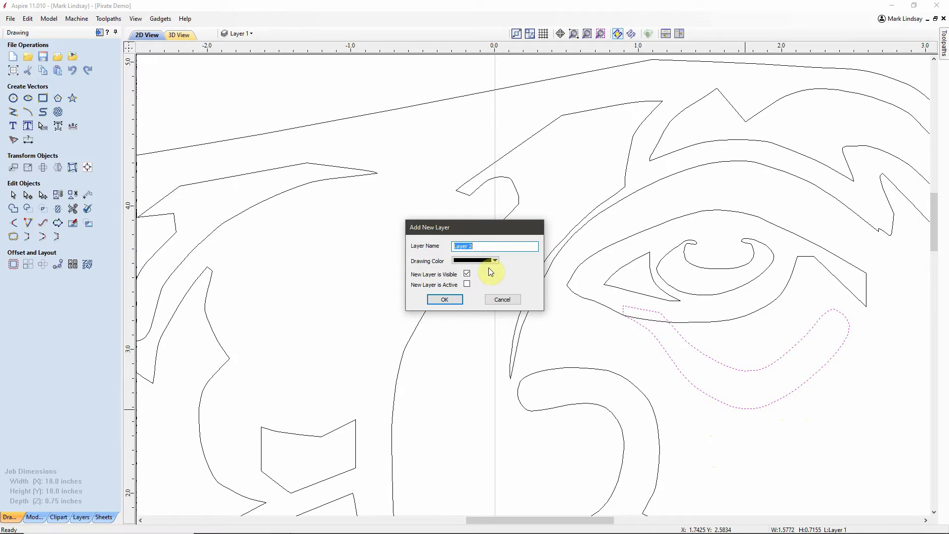
type("Ey")
type("e Shadow Line")
left_click(496, 261)
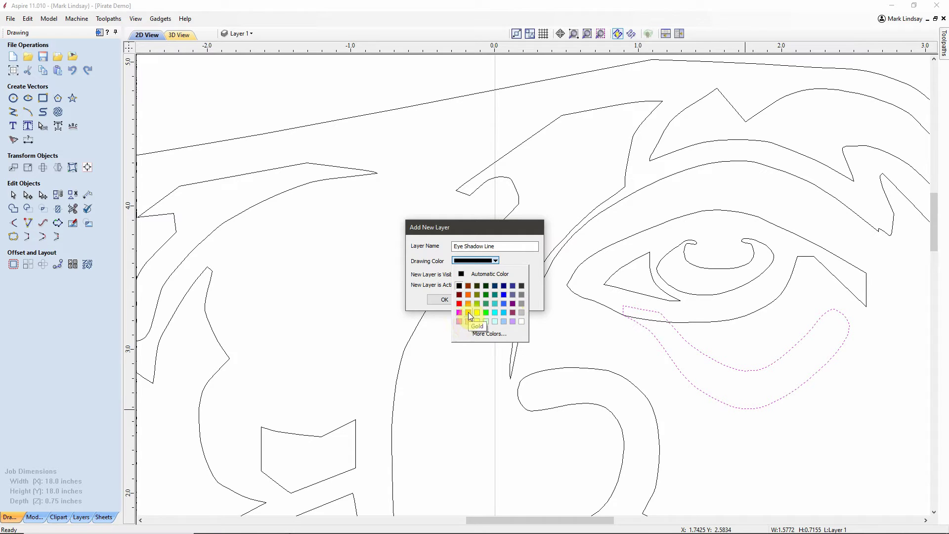
left_click(521, 313)
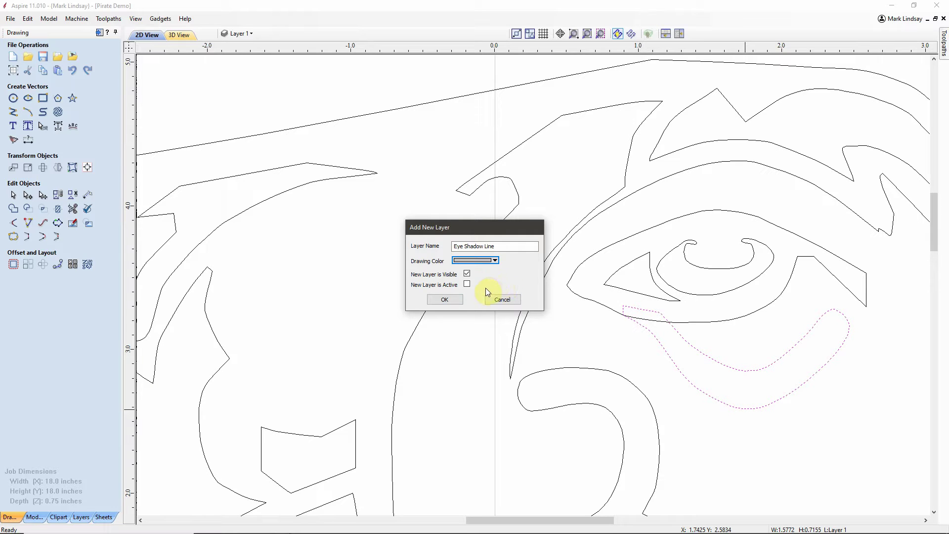
left_click(445, 301)
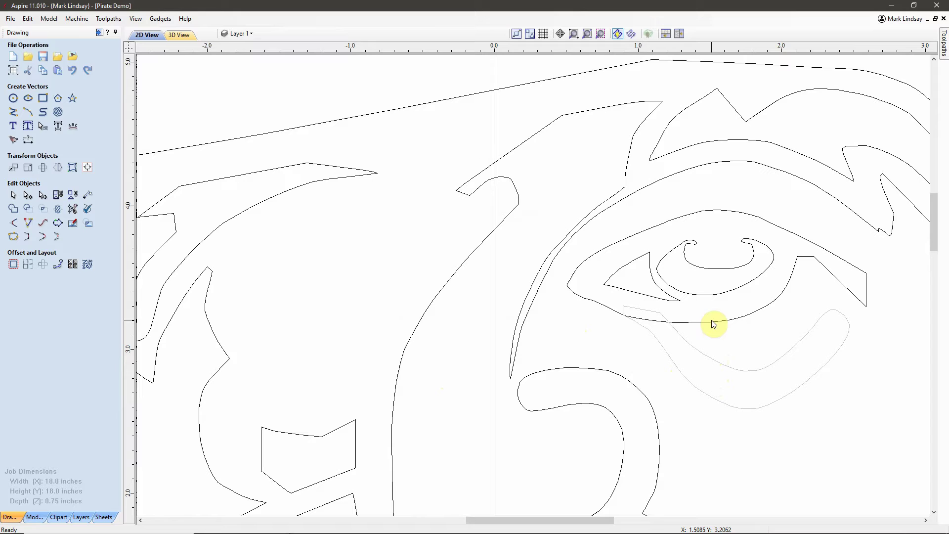
Offset the face vector outwards by 0.0625 inches with sharp offset corners, keeping the original and selecting the new vector
scroll(494, 296, "down", 5)
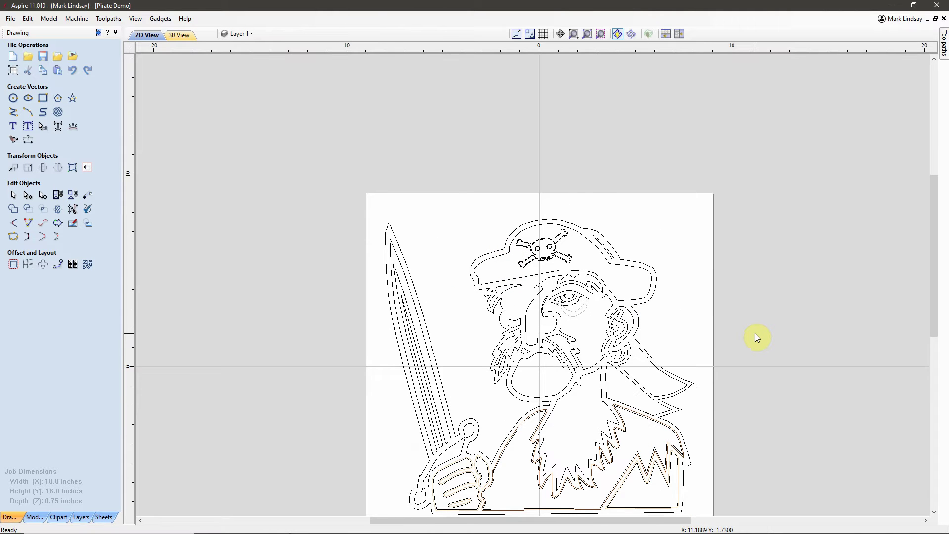
key("F6")
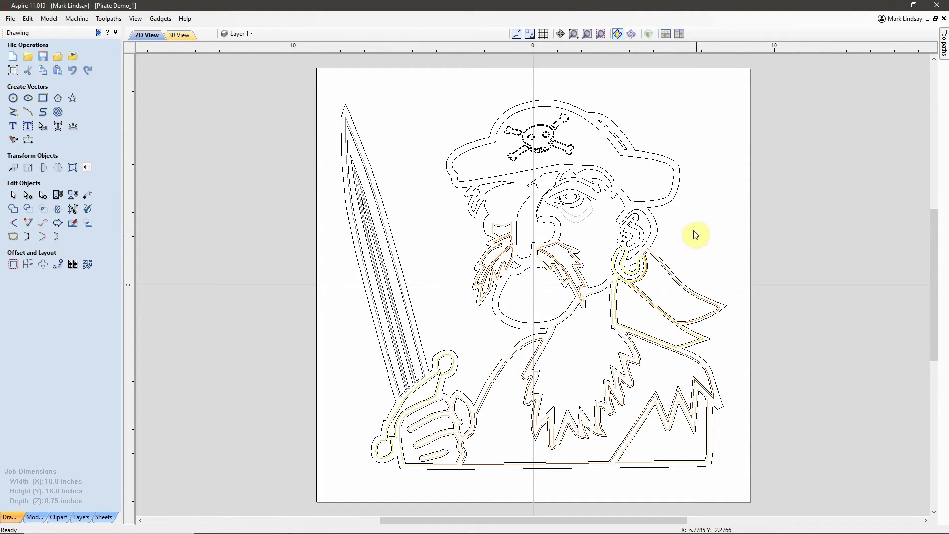
left_click(595, 291)
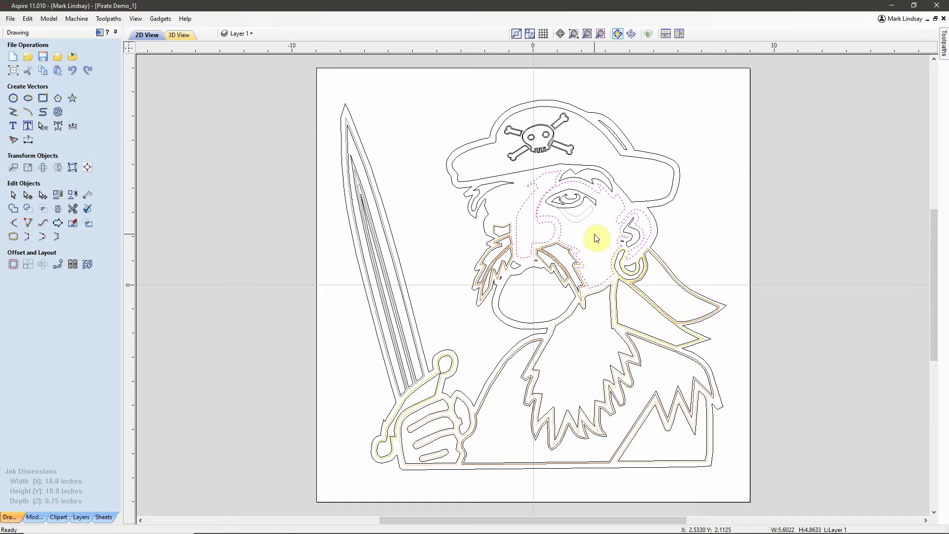
left_click(12, 266)
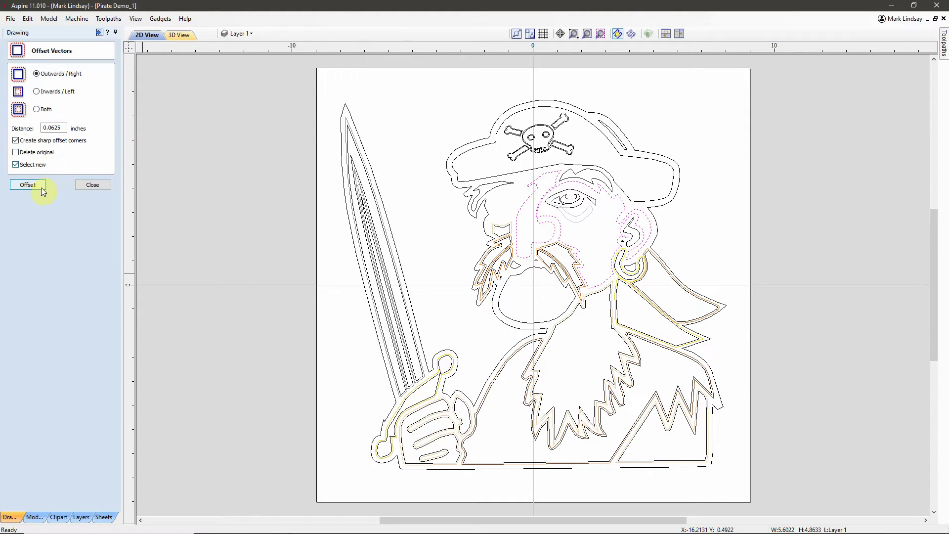
left_click(26, 185)
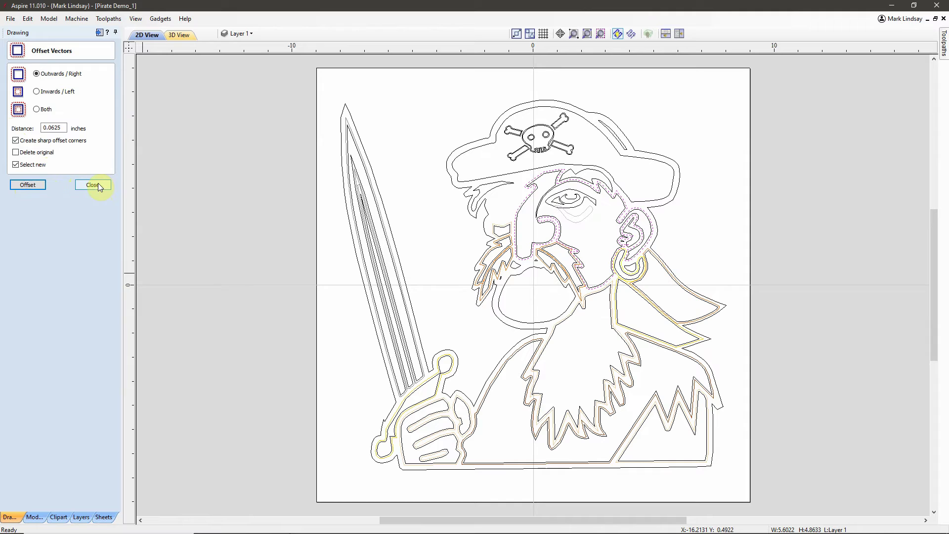
left_click(95, 184)
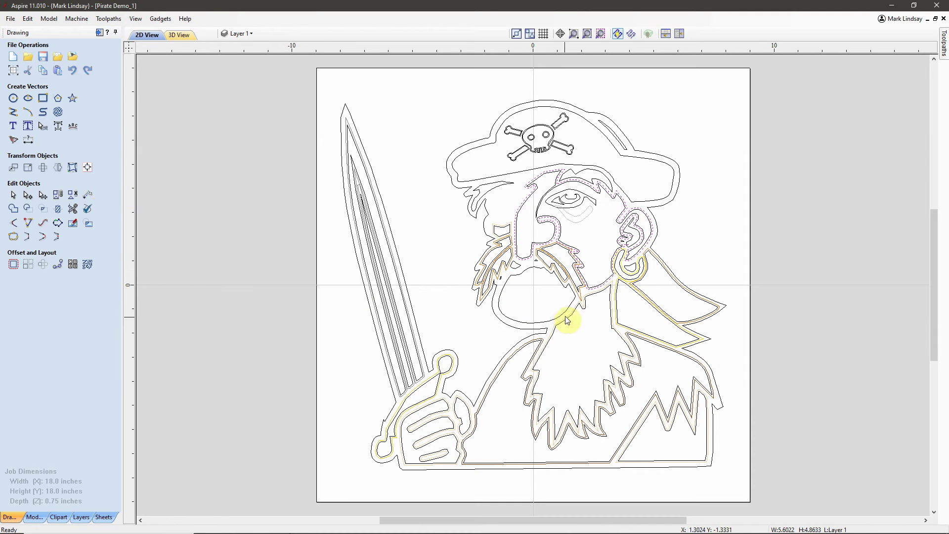
Node-edit the face offset and pull its two long pointed corner nodes inside the ear back within the black outline
scroll(648, 232, "up", 3)
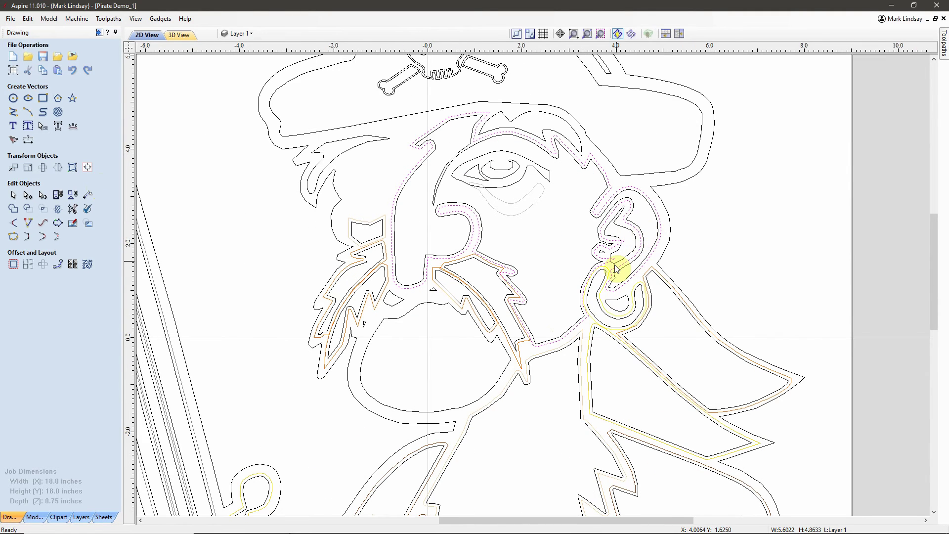
scroll(616, 267, "up", 3)
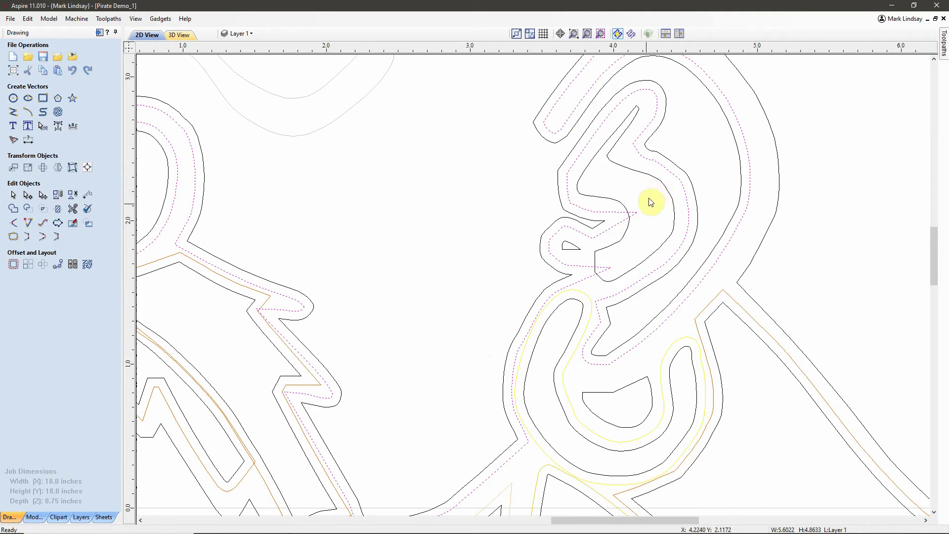
key("n")
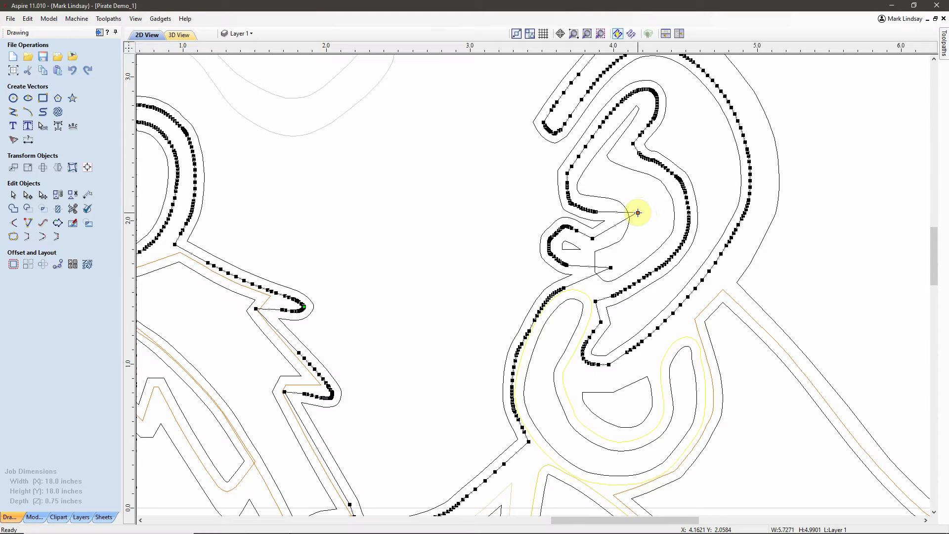
left_click(638, 213)
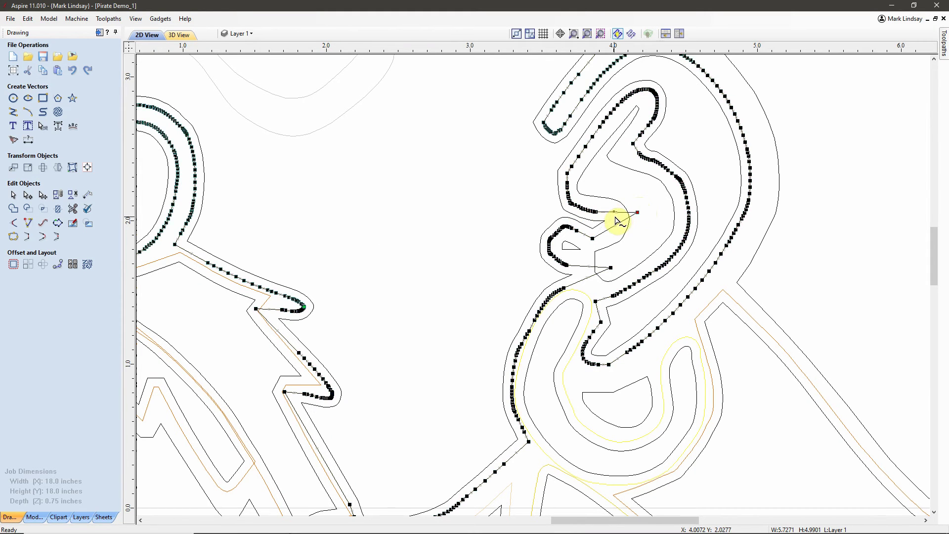
left_click_drag(615, 217, 615, 214)
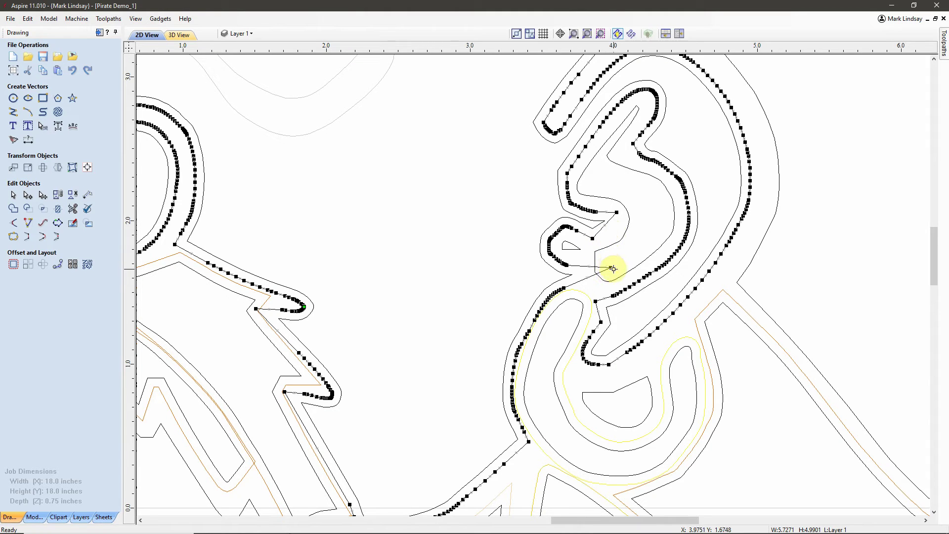
left_click_drag(610, 267, 589, 272)
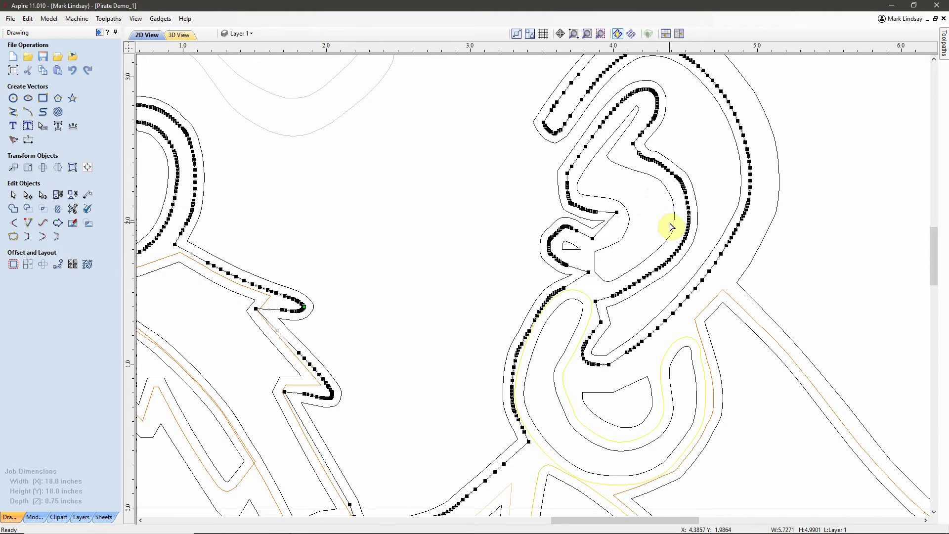
Try moving the face offset's corner node at the moustache's upper notch further into the moustache, and undo that move
scroll(674, 227, "down", 1)
scroll(673, 226, "down", 1)
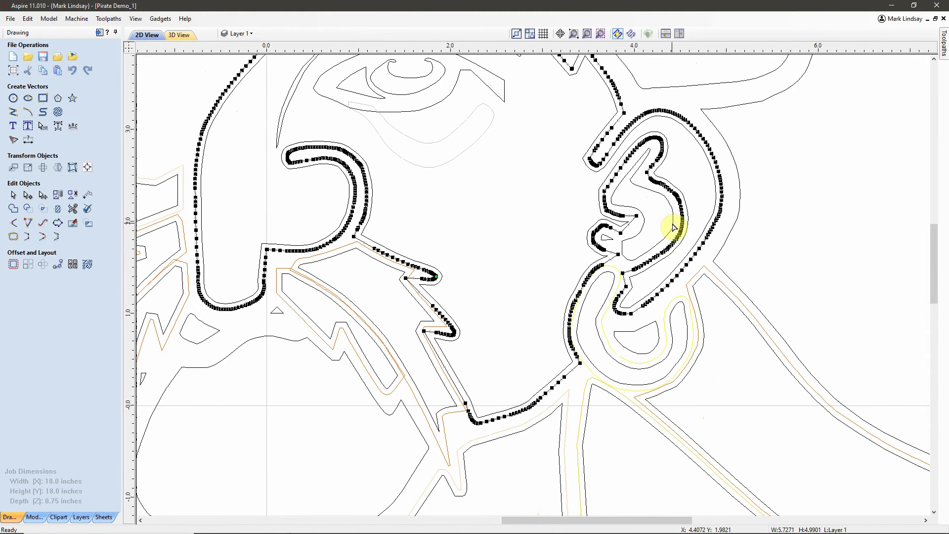
scroll(673, 226, "down", 2)
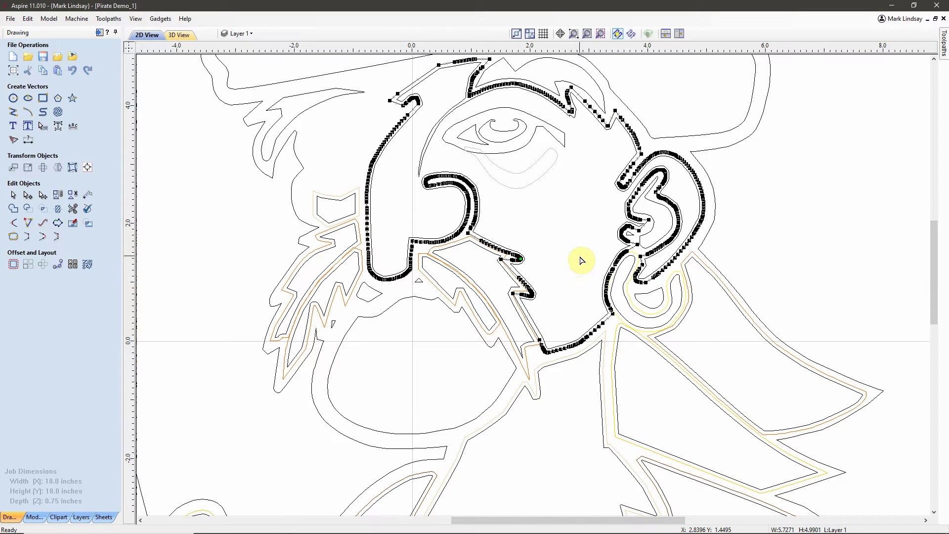
scroll(504, 262, "up", 2)
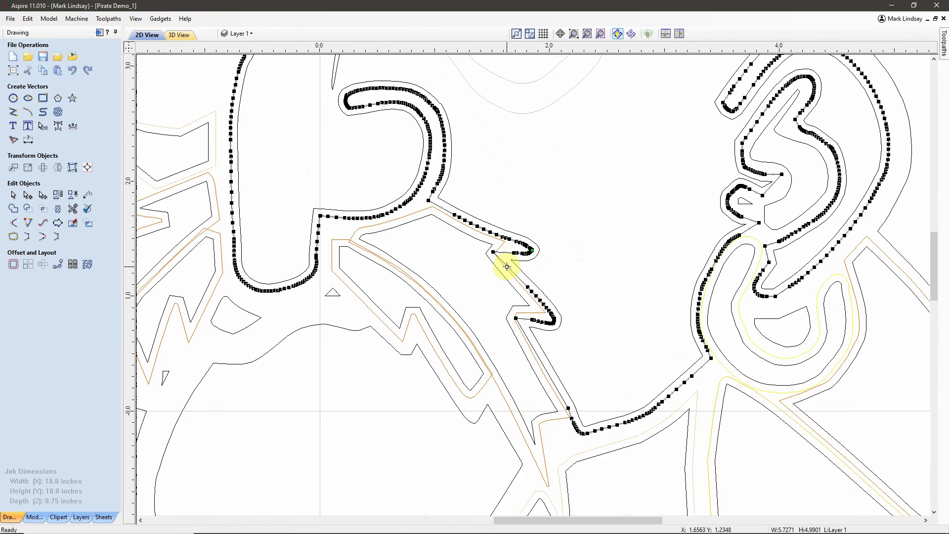
scroll(502, 254, "up", 1)
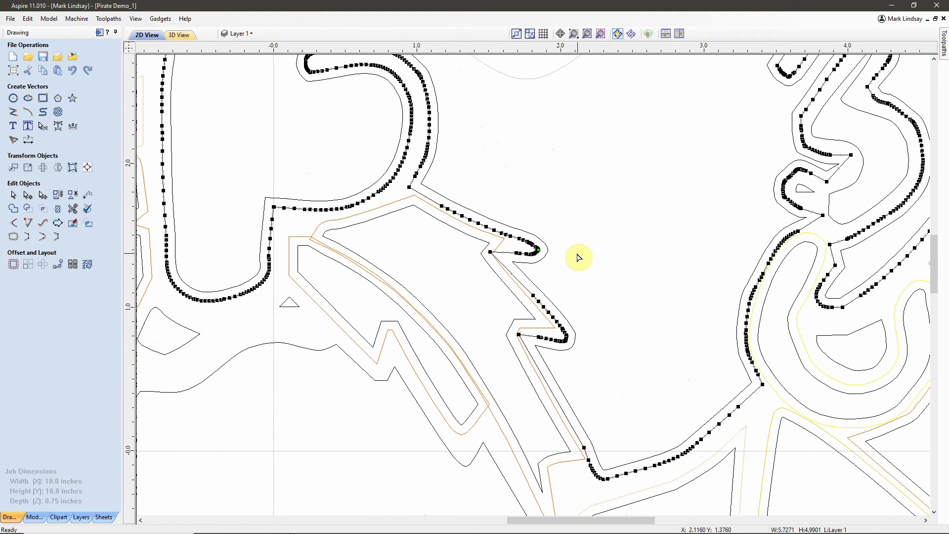
scroll(579, 257, "up", 1)
scroll(494, 277, "up", 1)
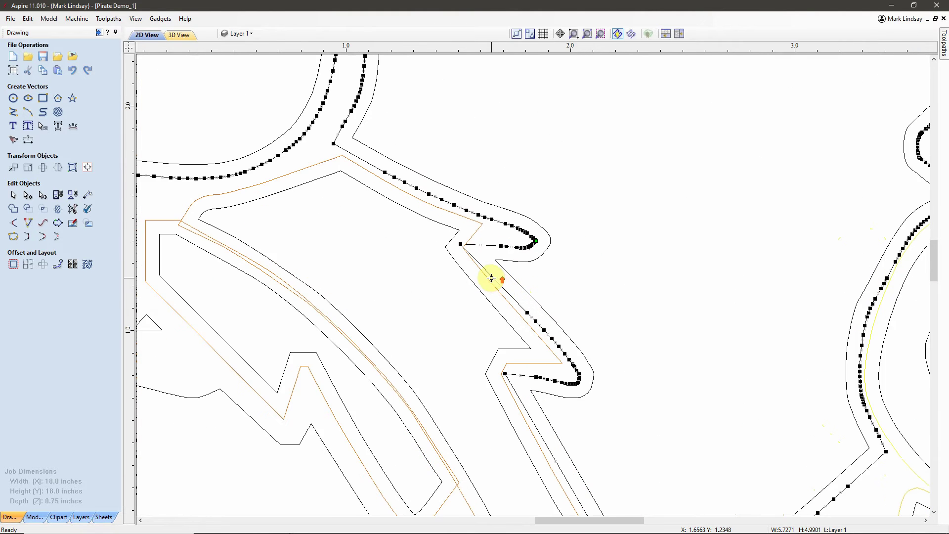
scroll(491, 278, "up", 1)
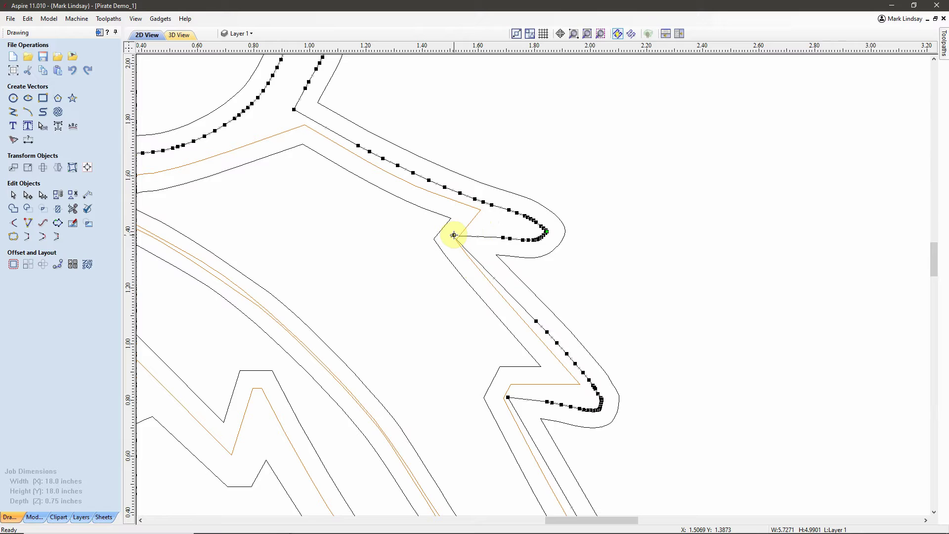
left_click_drag(454, 235, 413, 233)
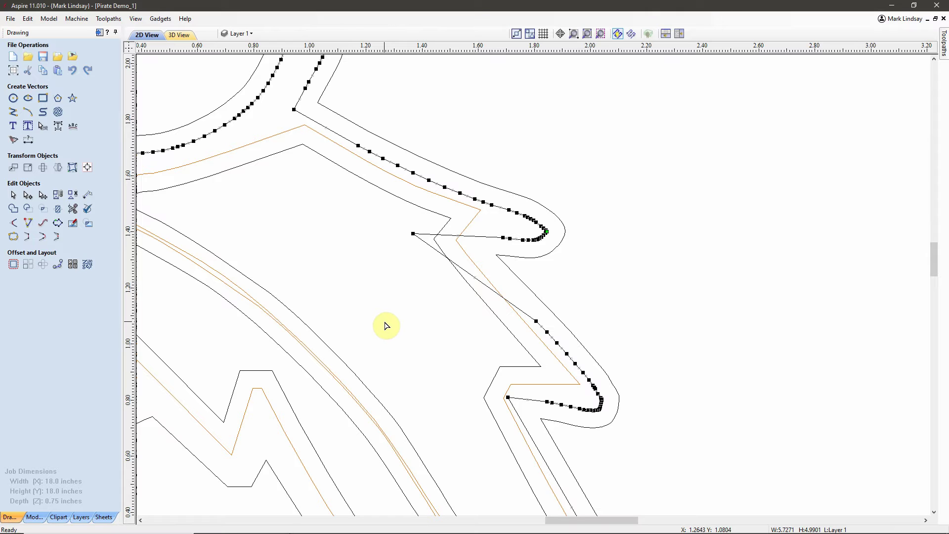
key("ctrl+z")
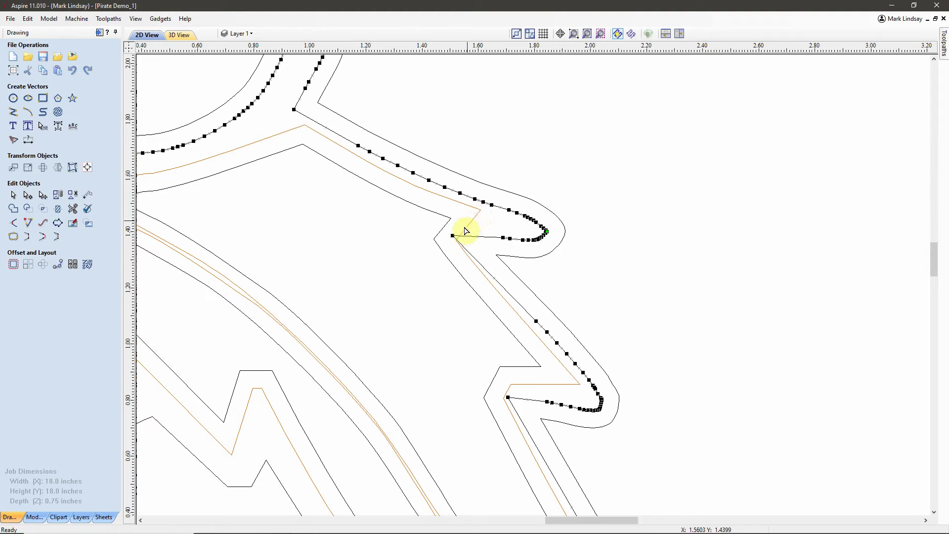
scroll(589, 275, "down", 3)
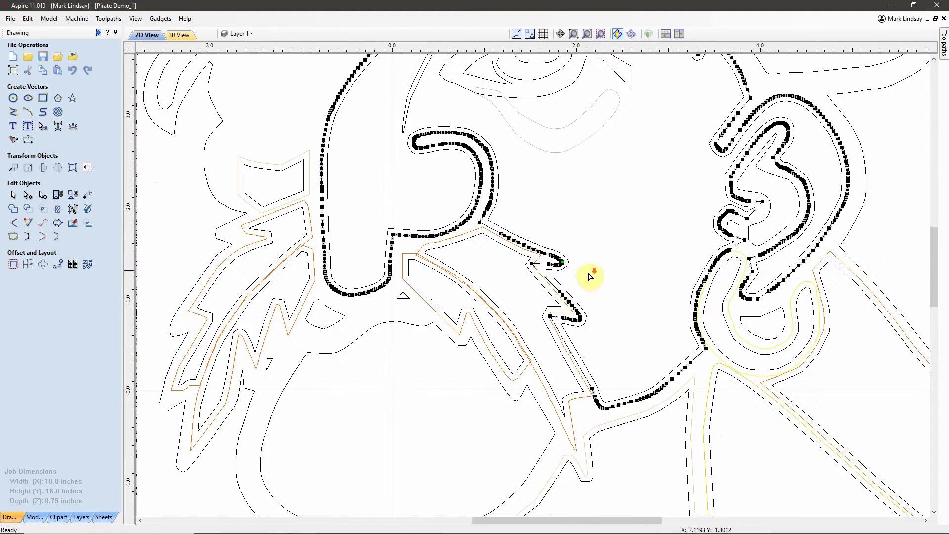
Leave node editing, move the face offset vector to the existing Peach layer, and clear the selection
scroll(589, 276, "down", 1)
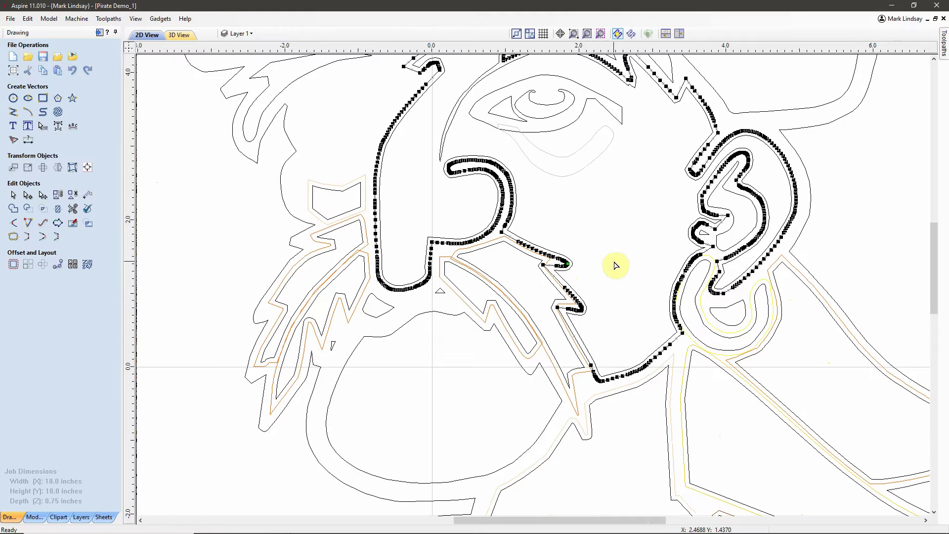
key("n")
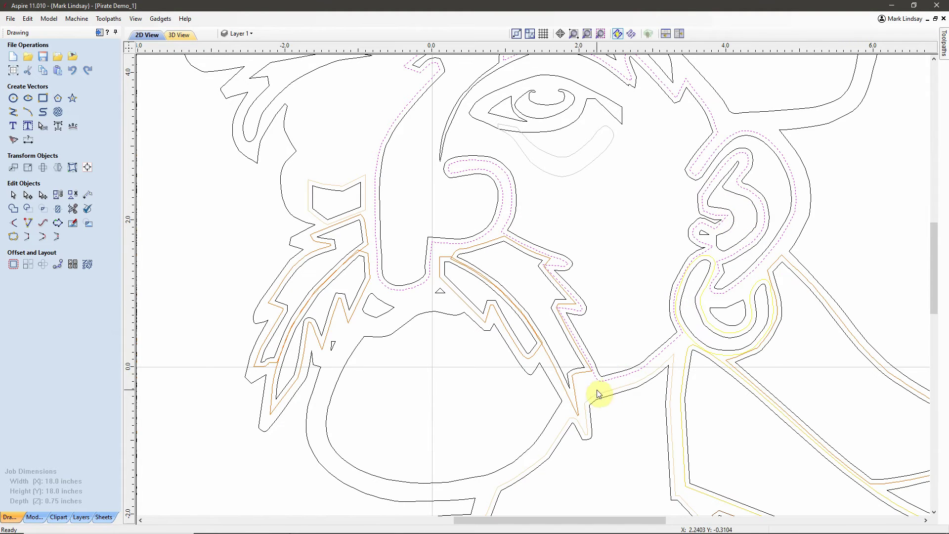
scroll(595, 388, "up", 3)
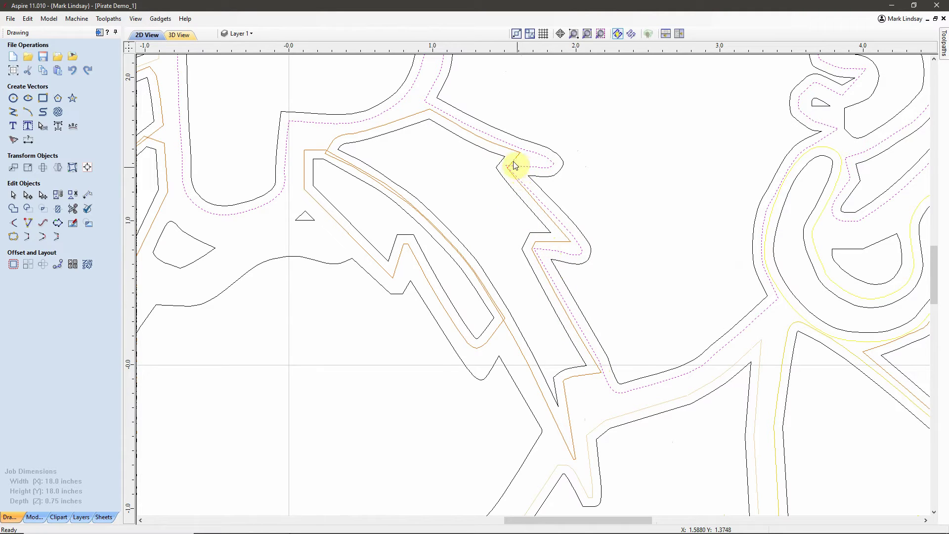
scroll(529, 326, "down", 2)
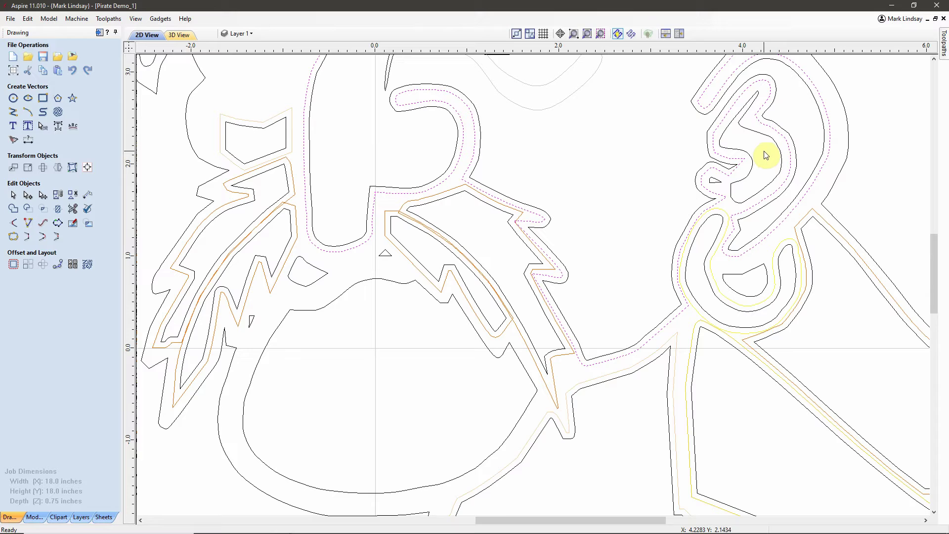
right_click(645, 349)
mouse_move(690, 340)
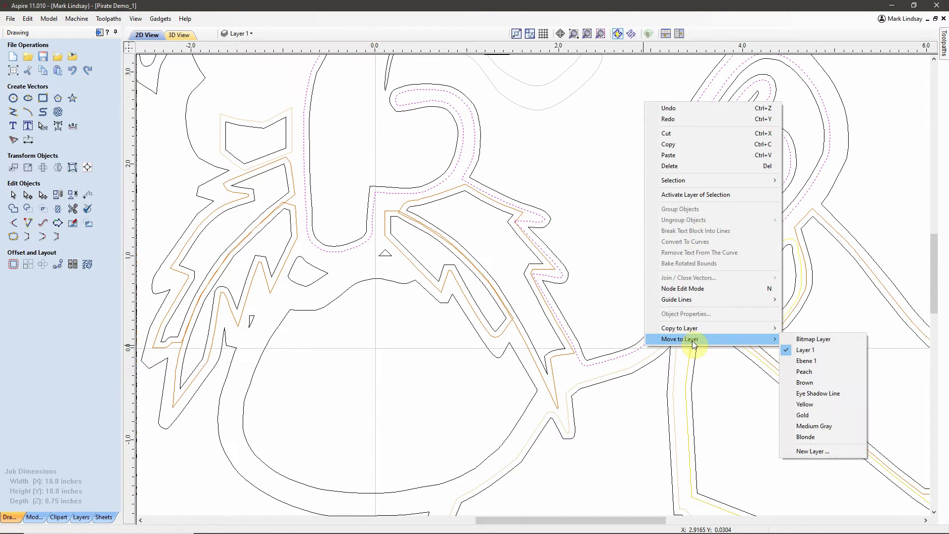
left_click(809, 370)
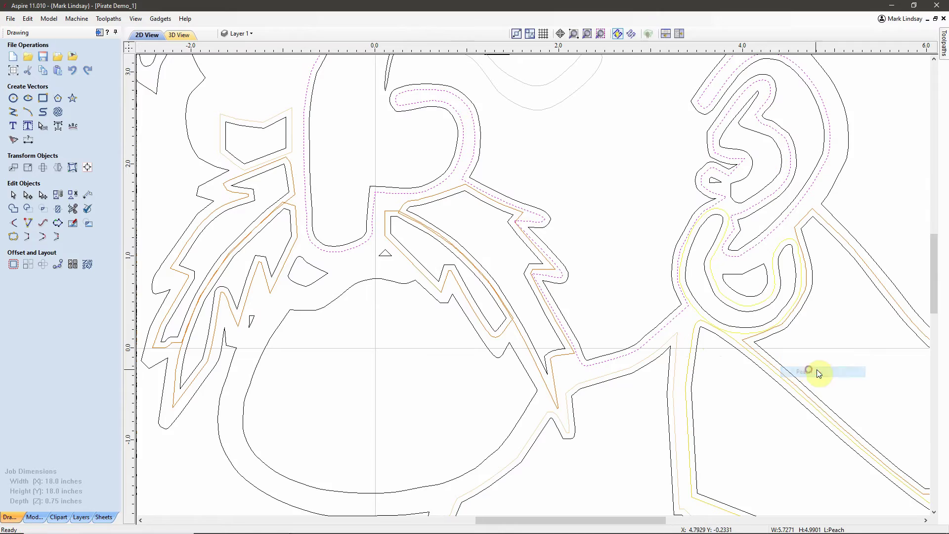
left_click(629, 176)
Examine the skull and crossbones on the hat in the vectors, switching to Photos to compare them with Pirate Color Image.png
scroll(637, 212, "down", 1)
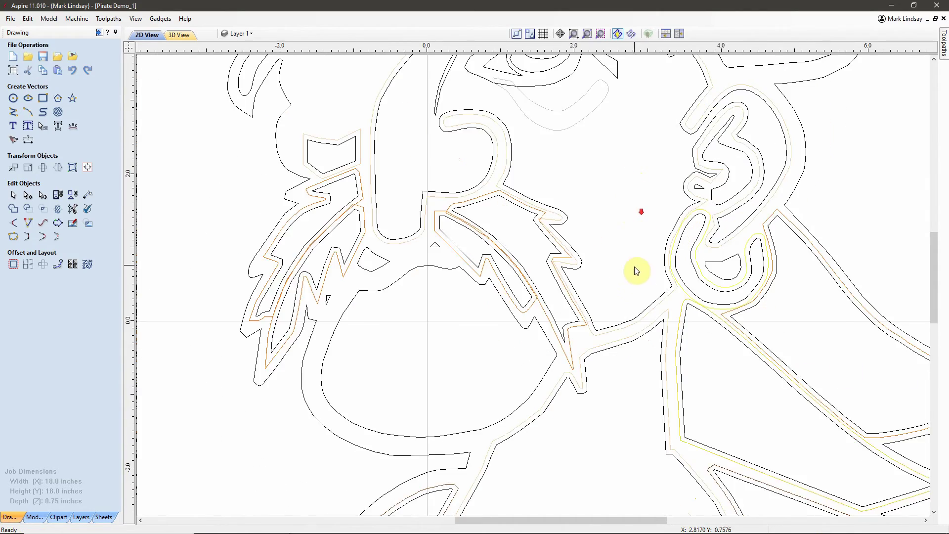
scroll(642, 274, "down", 2)
scroll(757, 112, "up", 1)
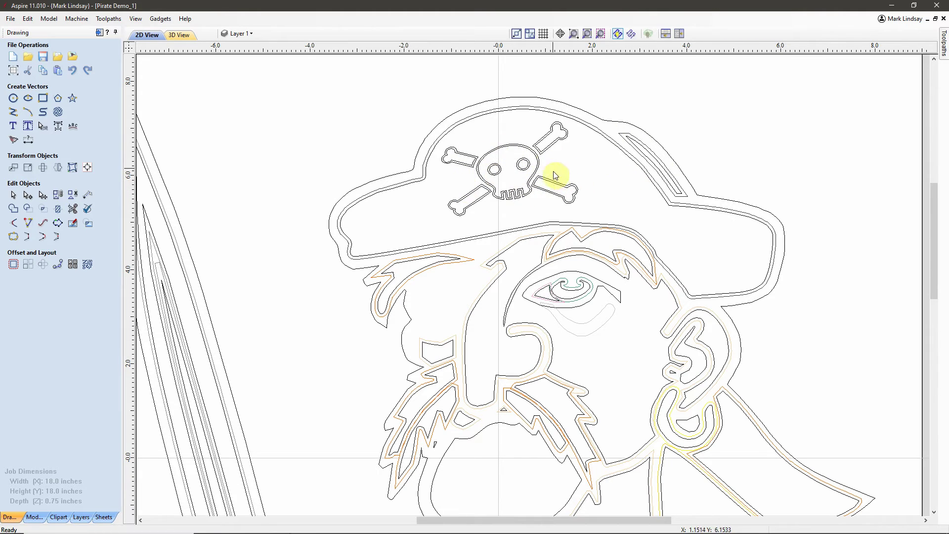
scroll(528, 179, "up", 3)
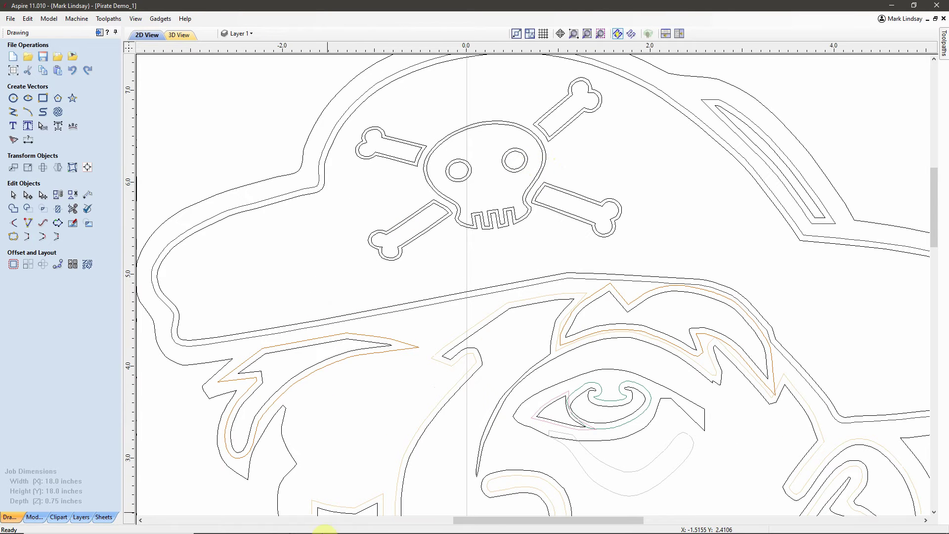
left_click(303, 523)
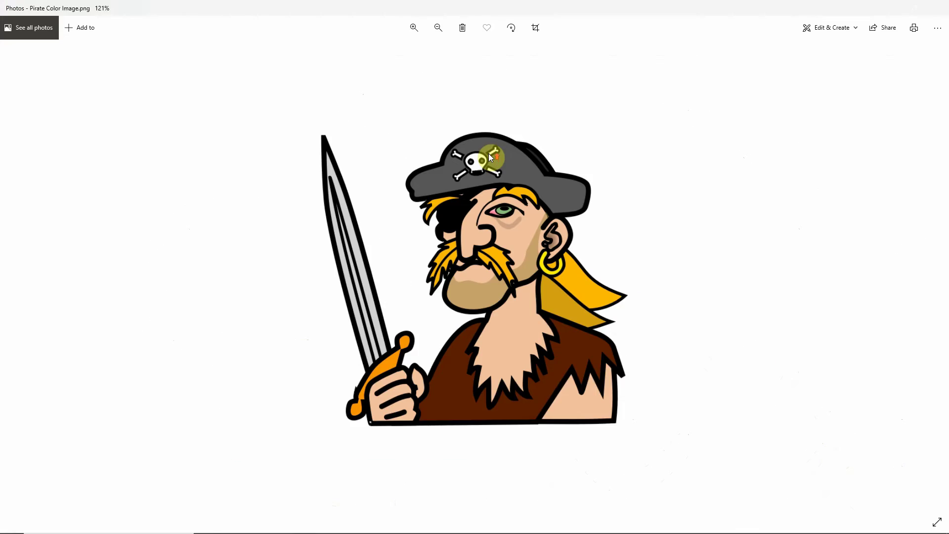
scroll(489, 153, "up", 5)
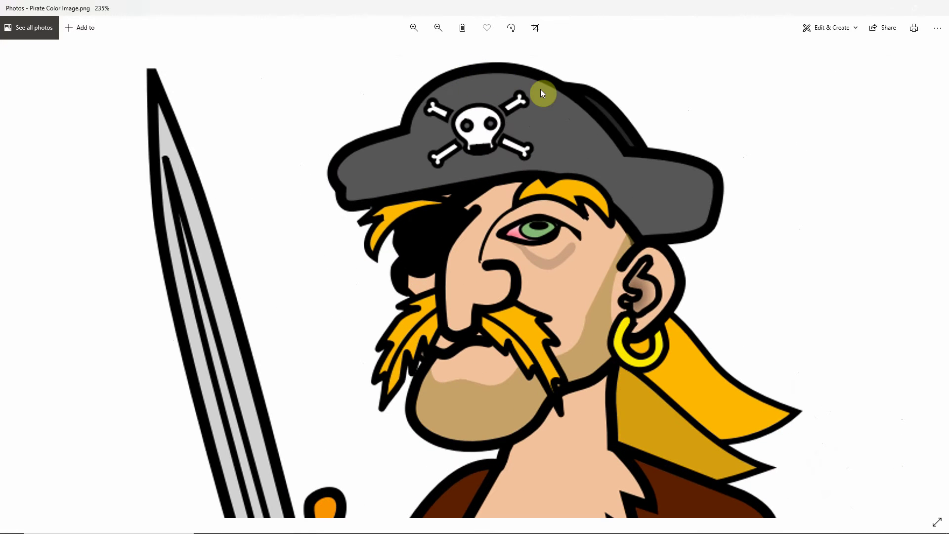
scroll(482, 121, "up", 1)
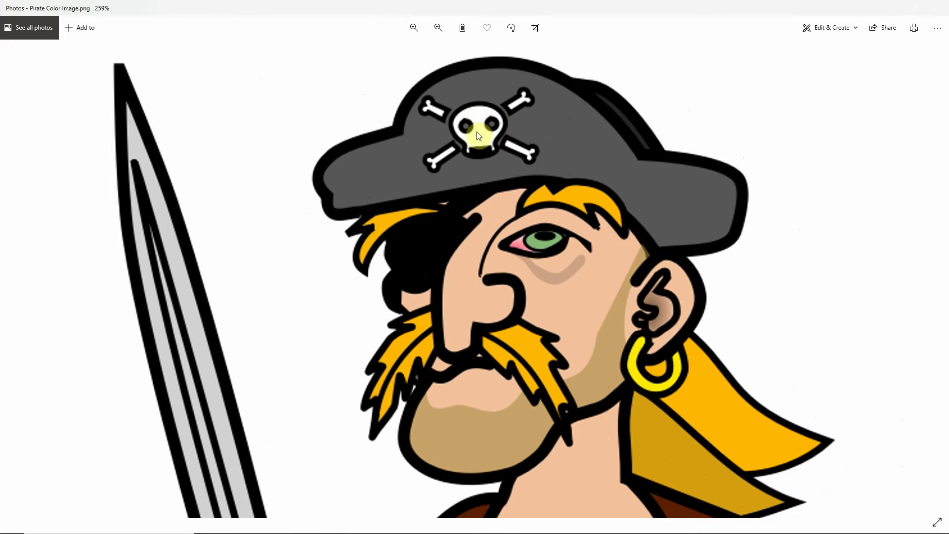
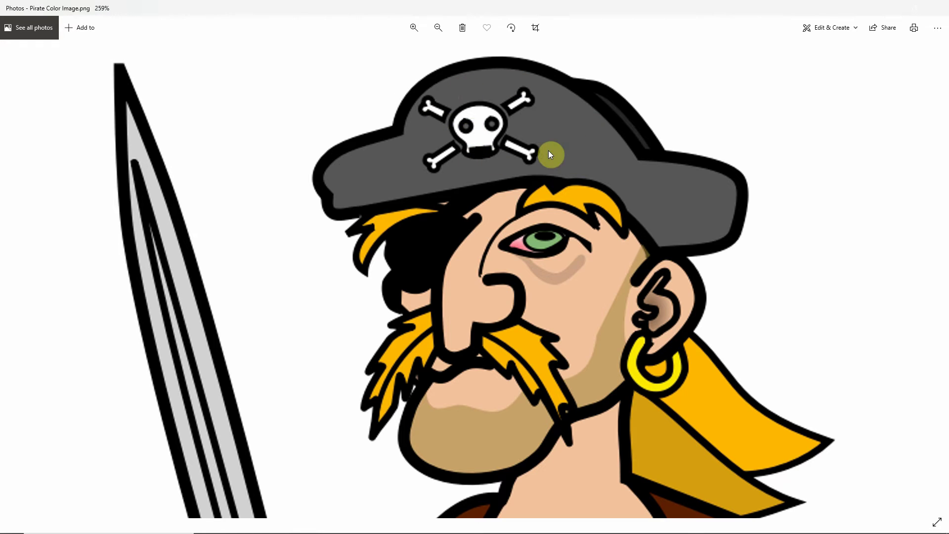
scroll(551, 155, "down", 3)
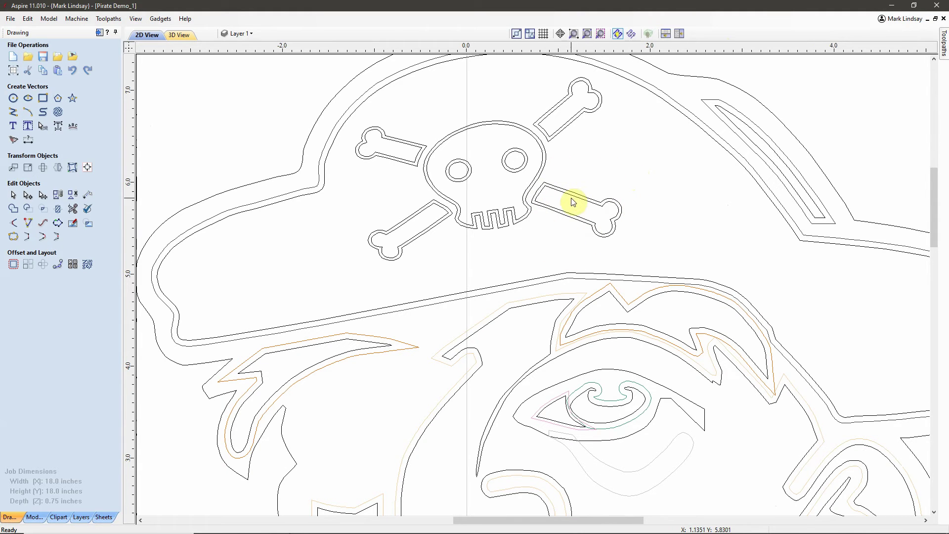
Back in Aspire, select the inner outlines of the hat's skull and its four crossbones together
scroll(585, 203, "up", 2)
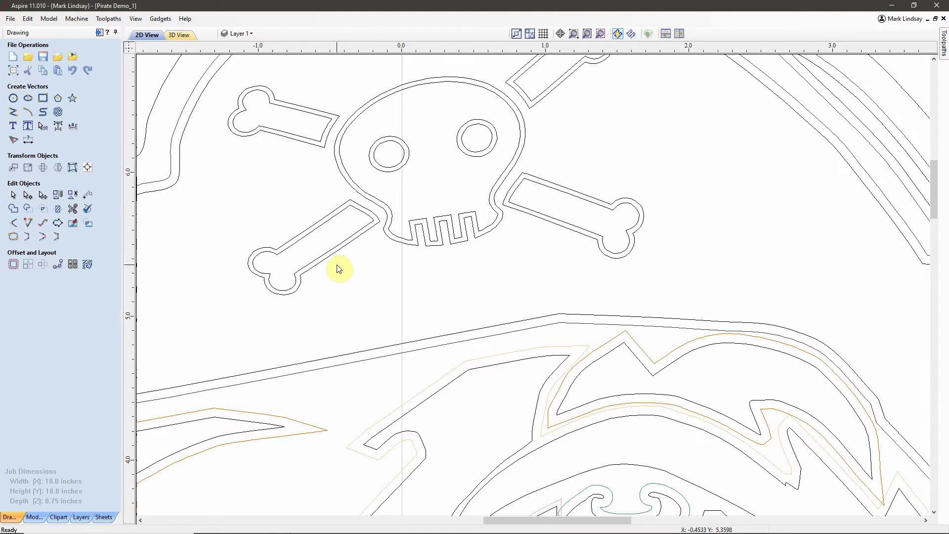
left_click(512, 112)
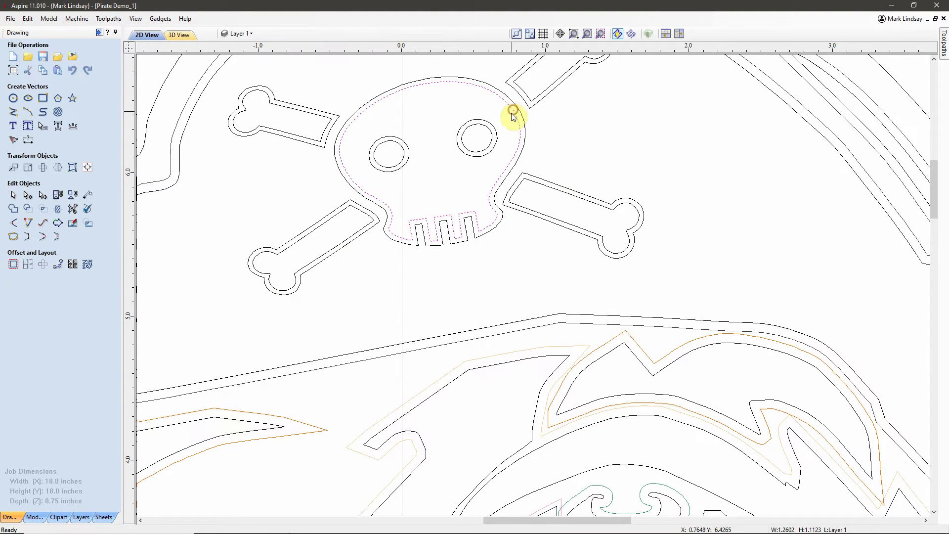
left_click(529, 100, "shift")
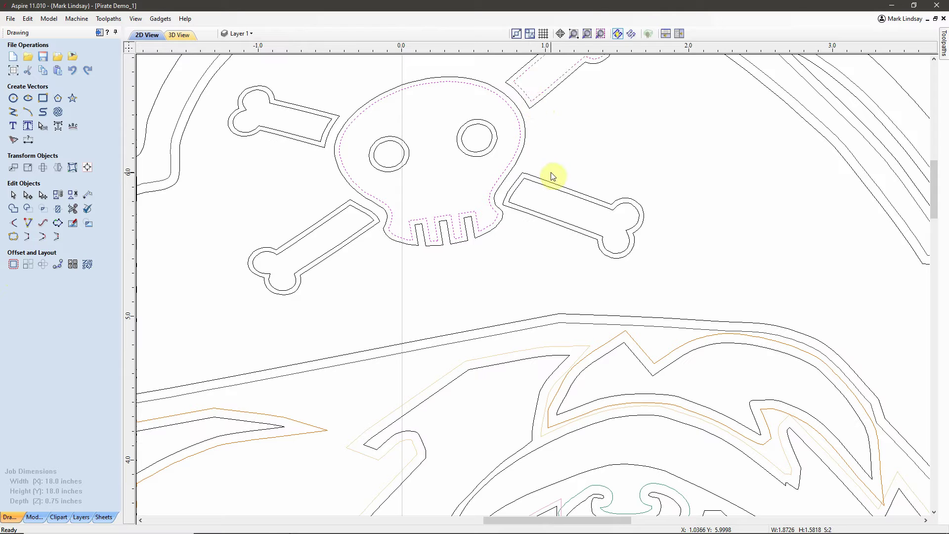
left_click(554, 190, "shift")
left_click(354, 238, "shift")
left_click(314, 142, "shift")
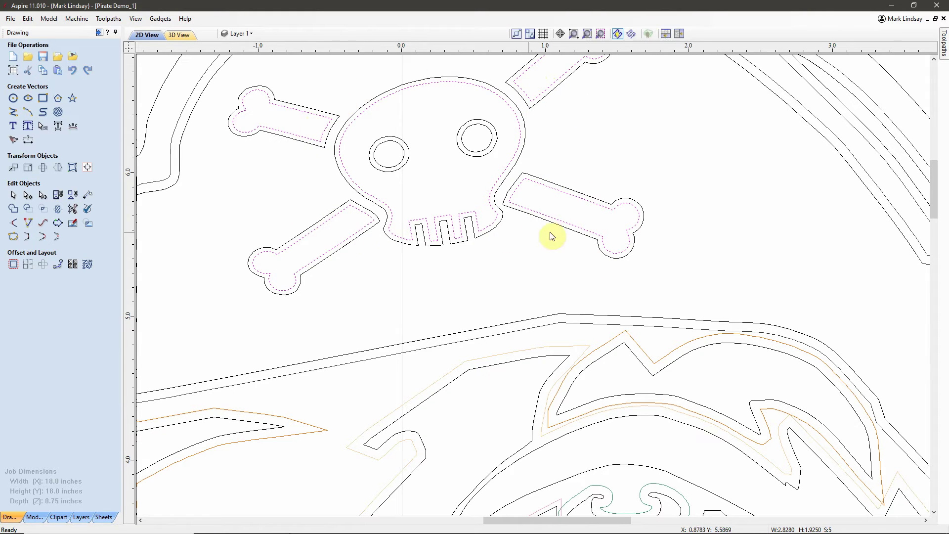
Try offsetting the skull and crossbones outwards by 0.03125 inches with sharp corners, and inspect the offset against the black outline
left_click(13, 264)
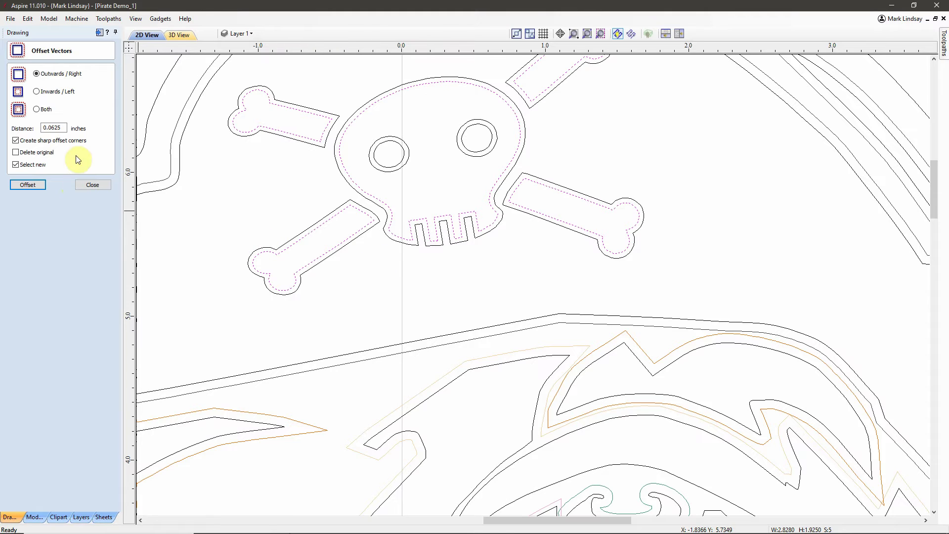
left_click(64, 127)
type("/2")
key("Tab")
left_click(28, 185)
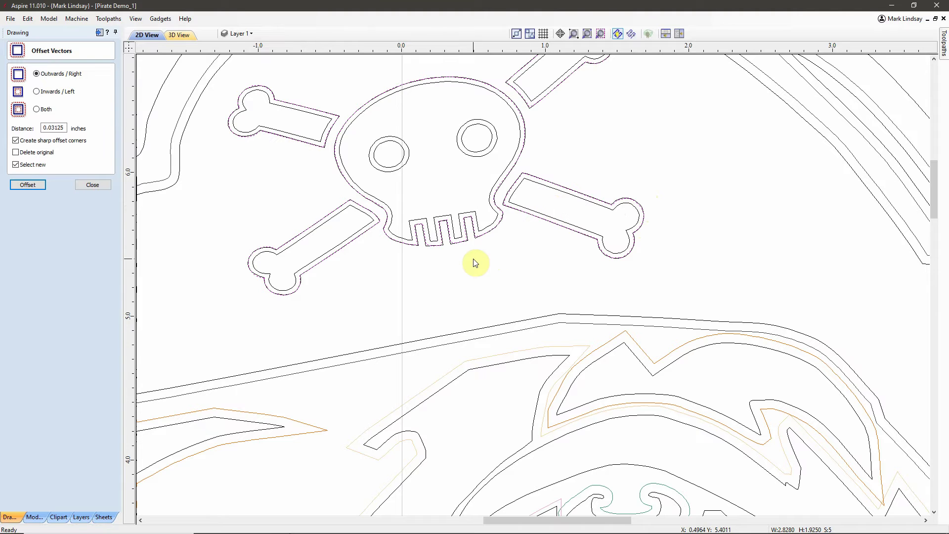
scroll(340, 130, "up", 2)
scroll(340, 130, "up", 1)
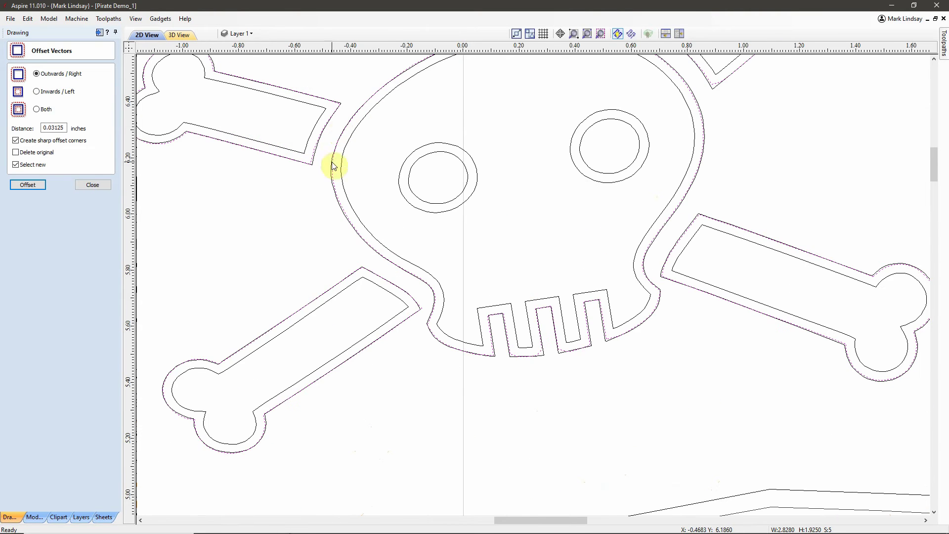
scroll(341, 178, "up", 1)
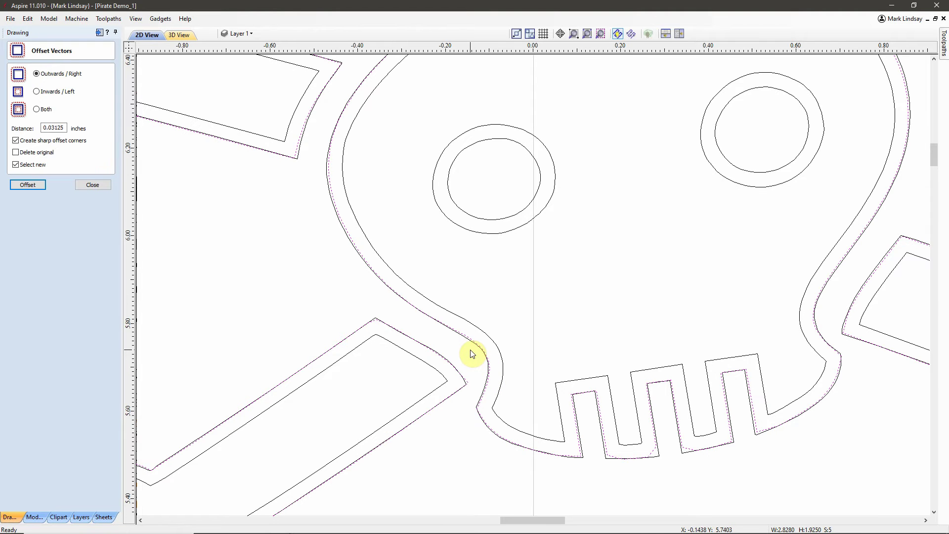
scroll(646, 462, "up", 2)
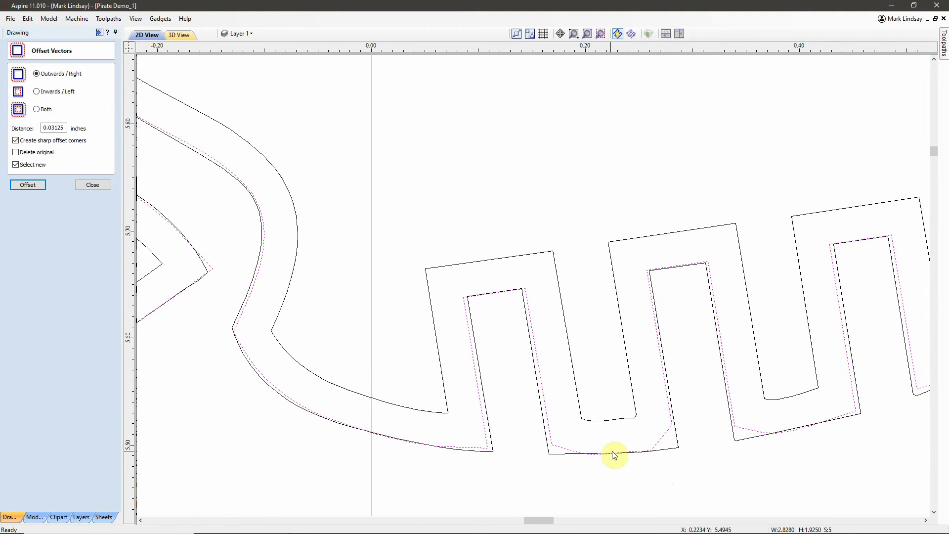
scroll(615, 455, "down", 3)
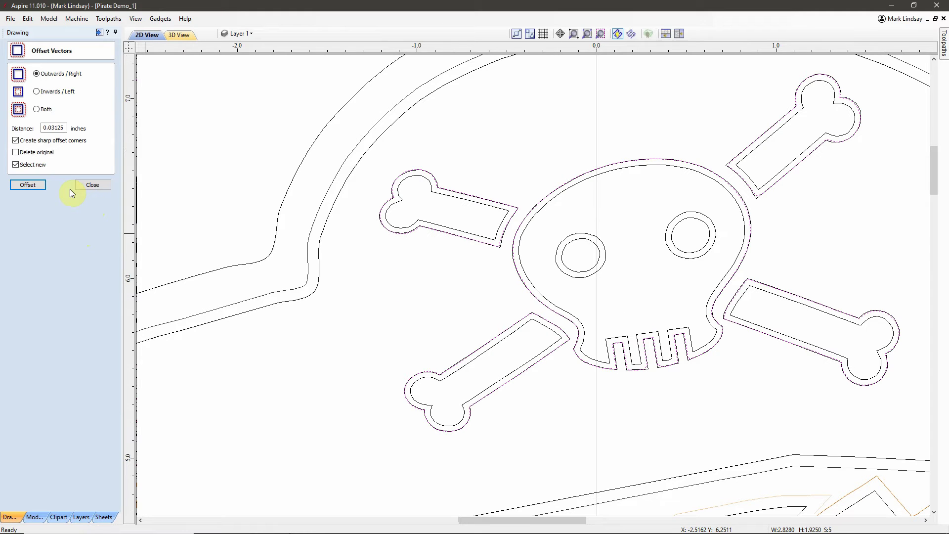
Replace the 0.03125-inch offset with a 0.025-inch outward offset of the skull and crossbones, keeping the originals and sharp corners
double_click(57, 127)
type("0.025")
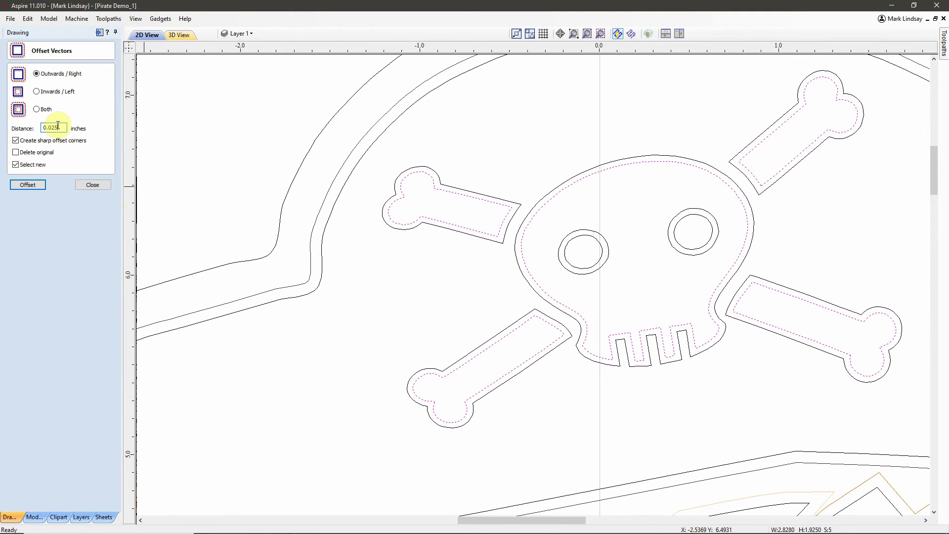
left_click(29, 185)
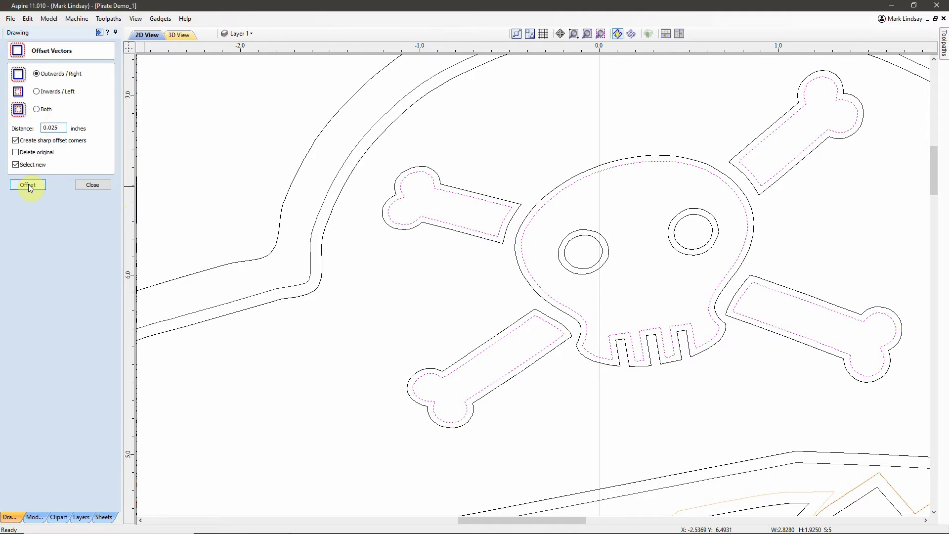
left_click(28, 185)
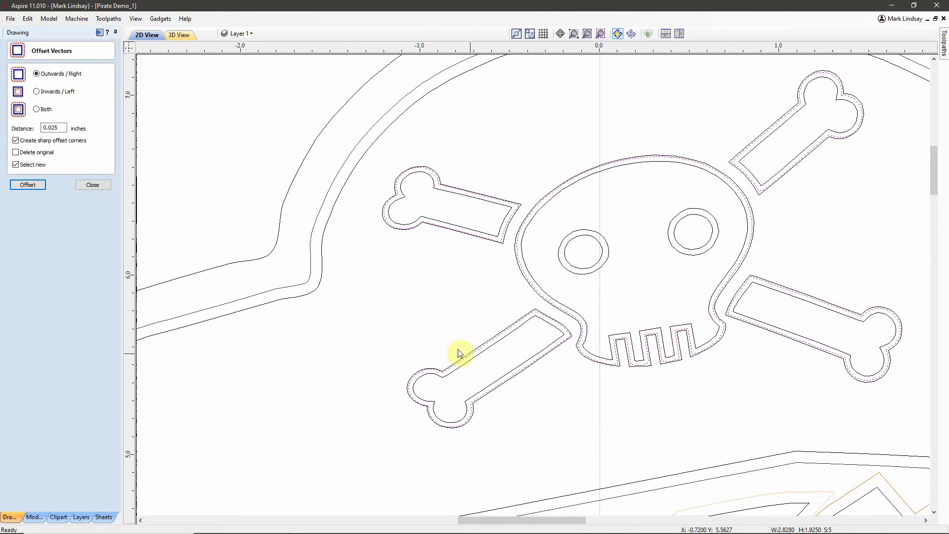
scroll(500, 389, "up", 3)
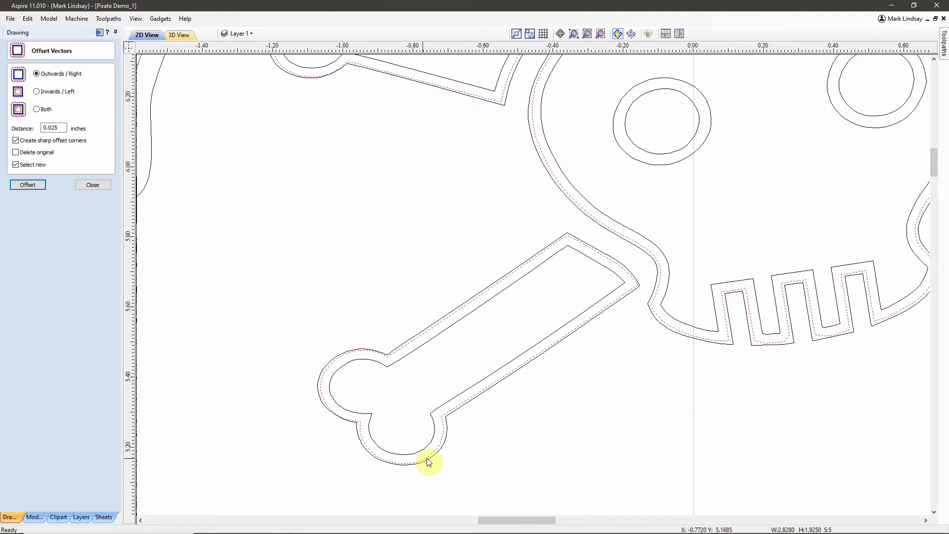
scroll(540, 387, "down", 3)
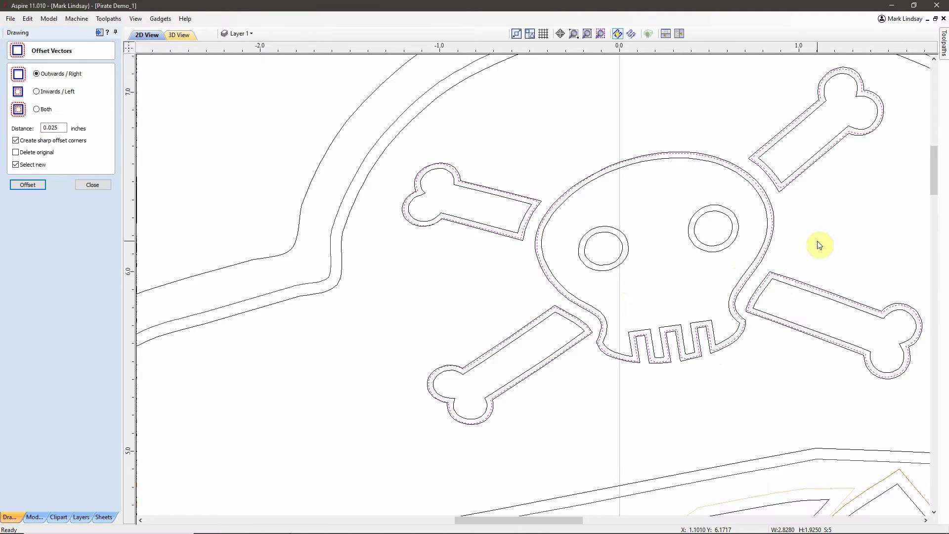
left_click(93, 185)
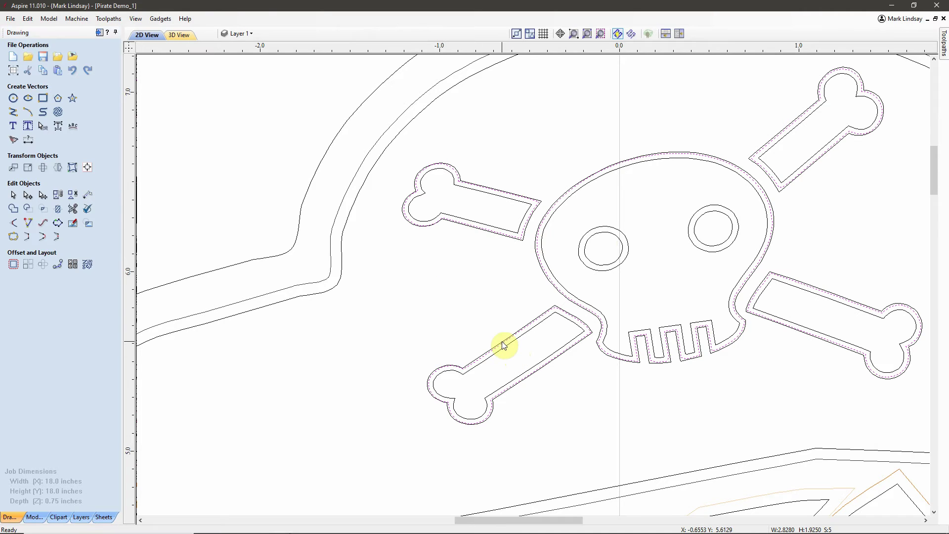
Start moving the selected skull and crossbones offsets to a new layer, naming it White
right_click(585, 307)
right_click(588, 309)
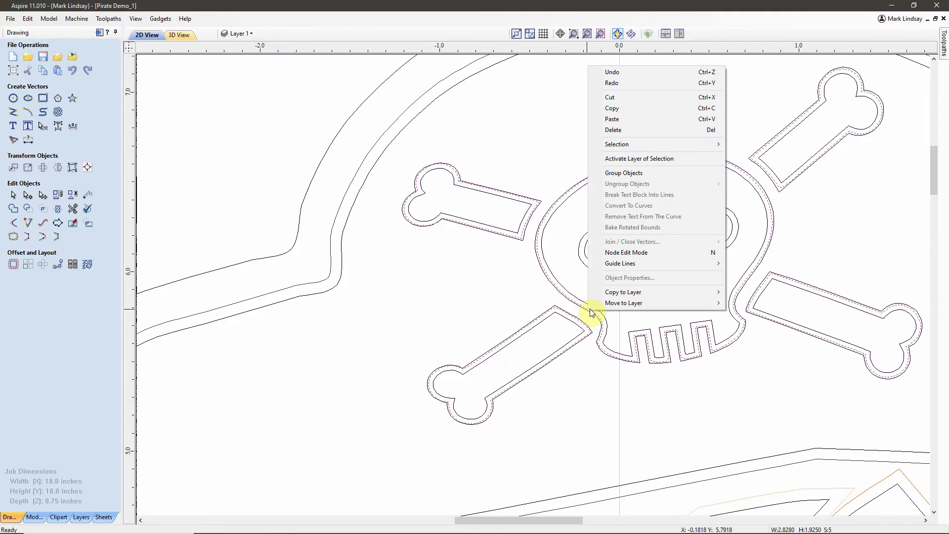
mouse_move(664, 302)
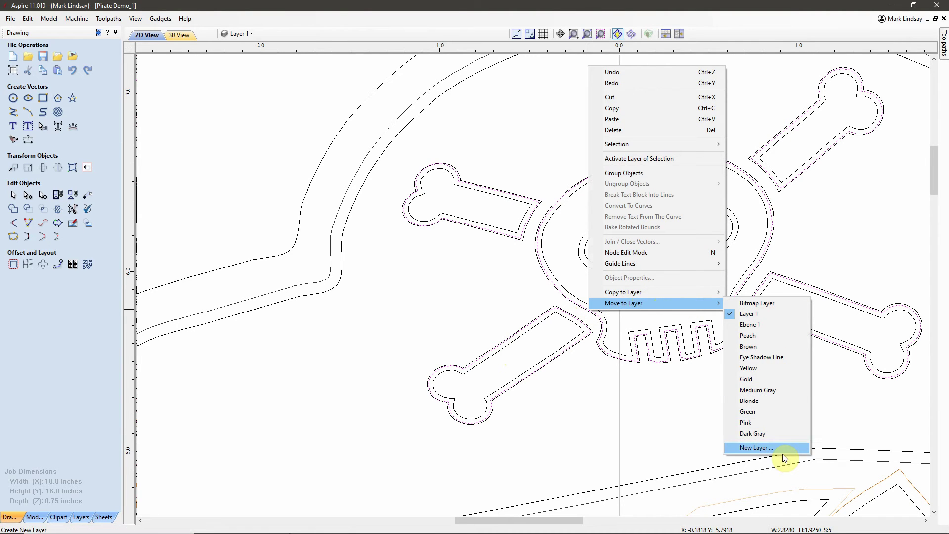
left_click(782, 454)
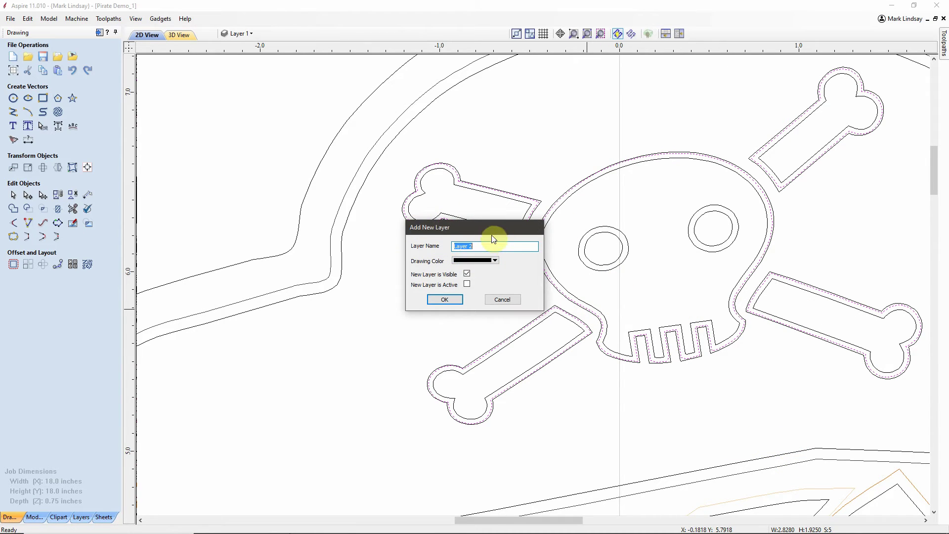
type("White")
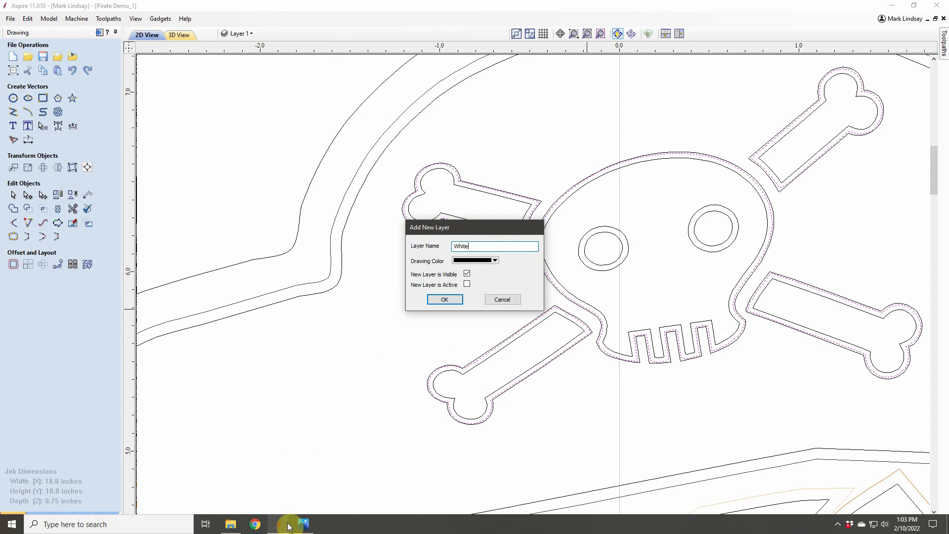
Switch to Photos, examine the skull and crossbones colours in Pirate Color Image.png, and return to Aspire
left_click(303, 524)
scroll(547, 203, "down", 5, "ctrl")
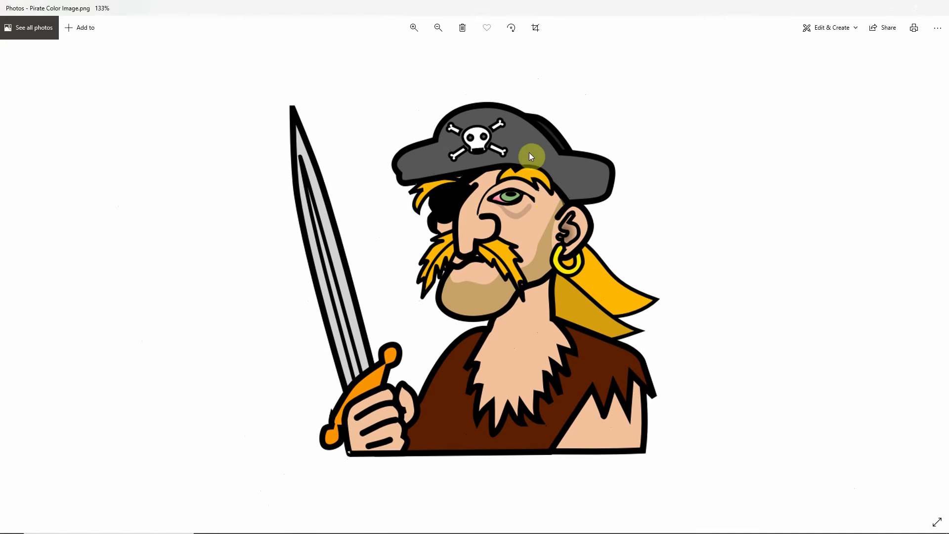
scroll(514, 137, "up", 2, "ctrl")
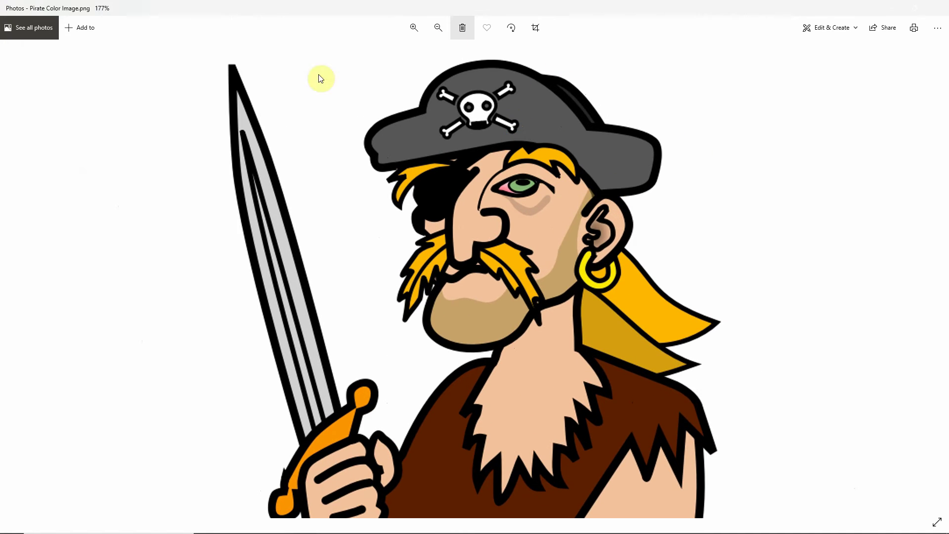
left_click(894, 8)
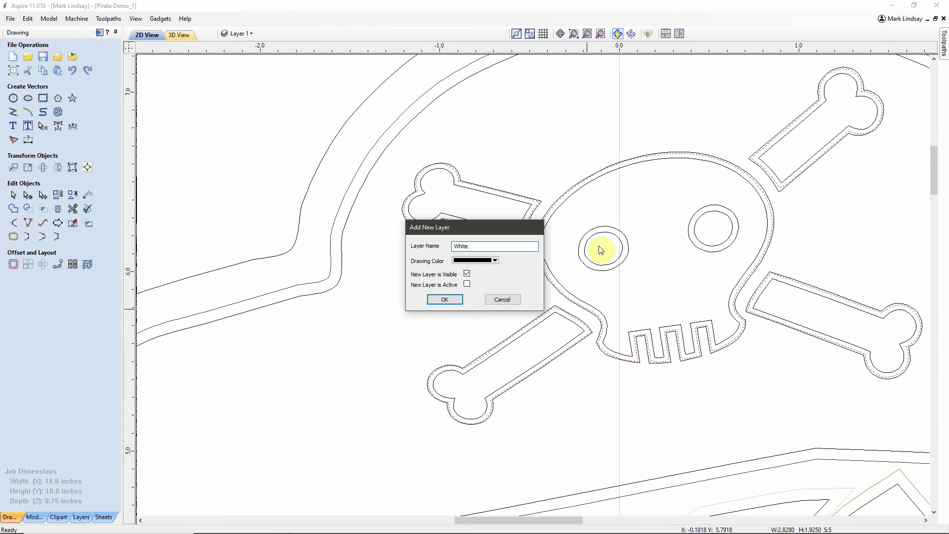
Give the White layer a red drawing colour and create it for the skull and crossbones offsets
left_click(494, 260)
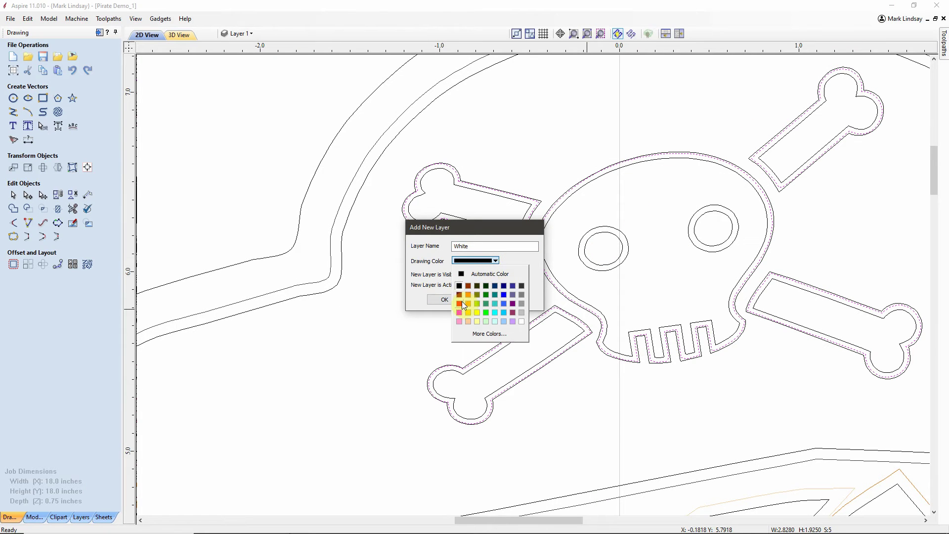
left_click(459, 304)
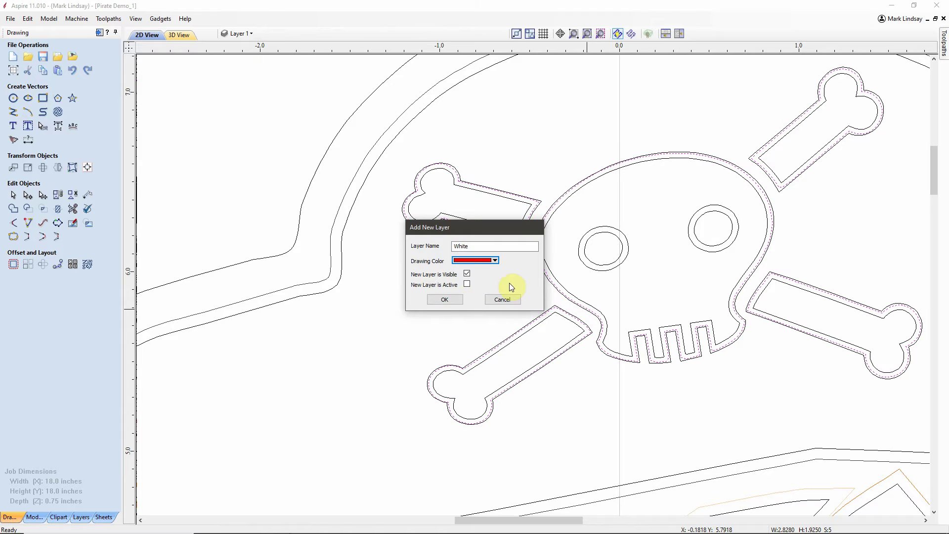
left_click(445, 300)
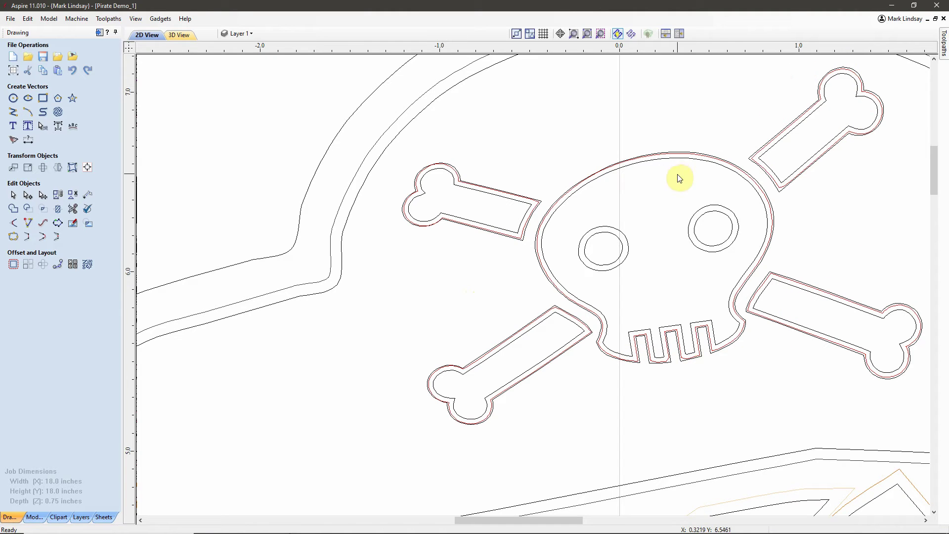
Offset the inner outlines of both skull eye sockets outwards by 0.025 inches with sharp corners, keeping the originals
left_click(614, 267)
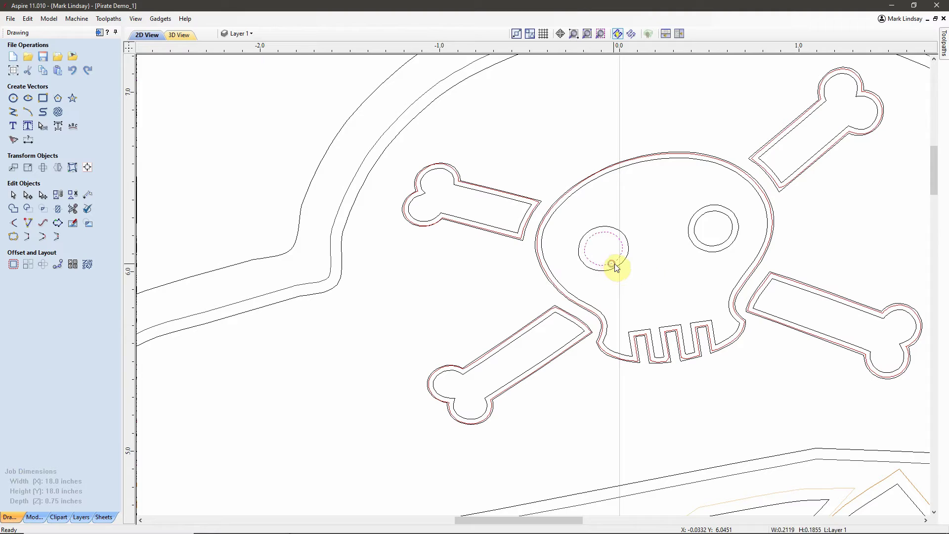
left_click(13, 265)
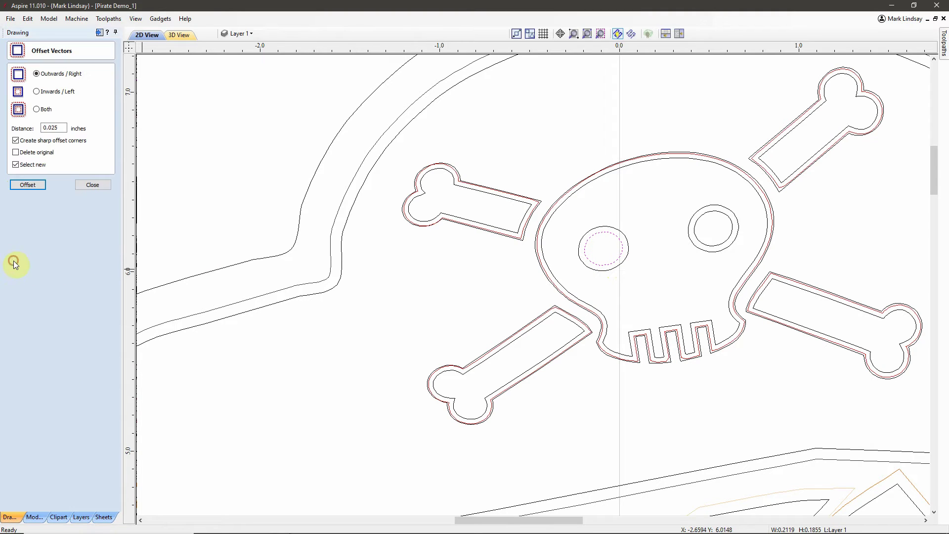
left_click(55, 128)
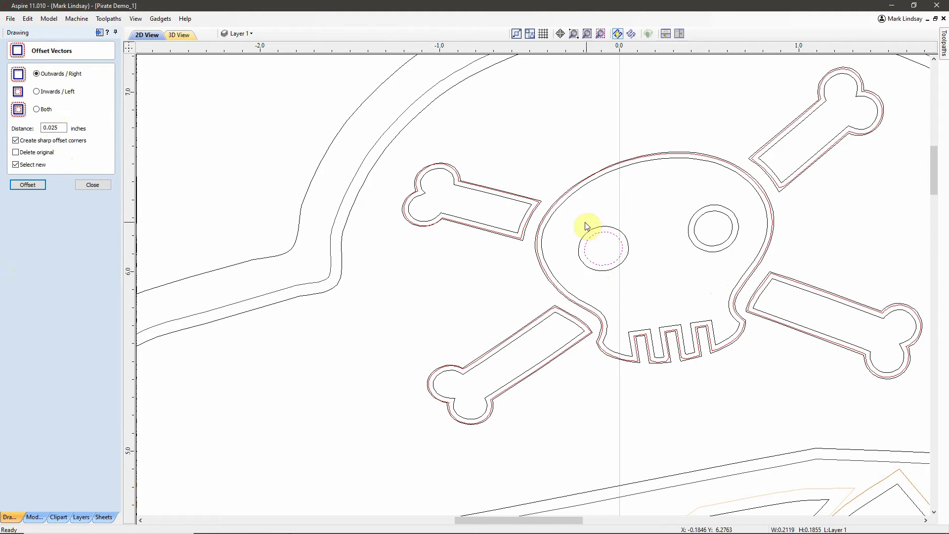
left_click(28, 186)
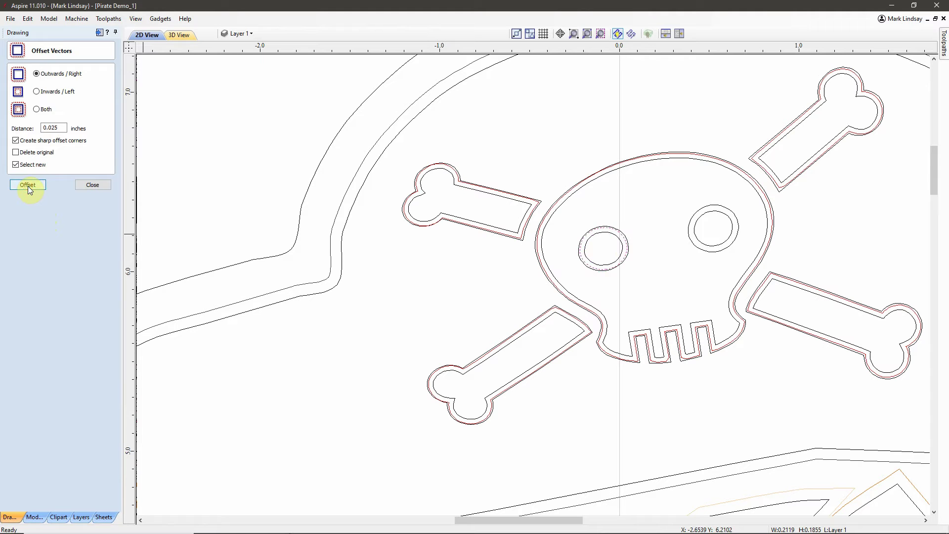
scroll(626, 238, "up", 2)
scroll(626, 283, "up", 1)
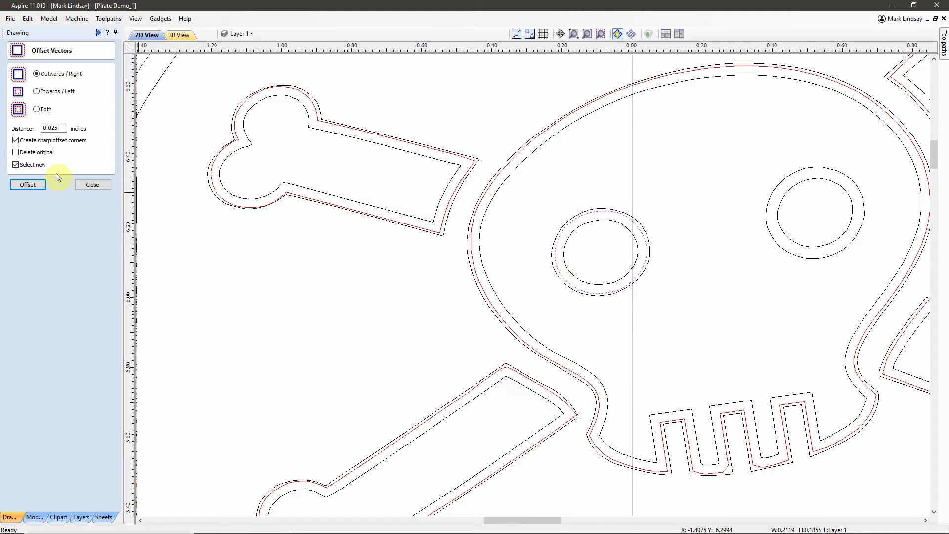
left_click(815, 247)
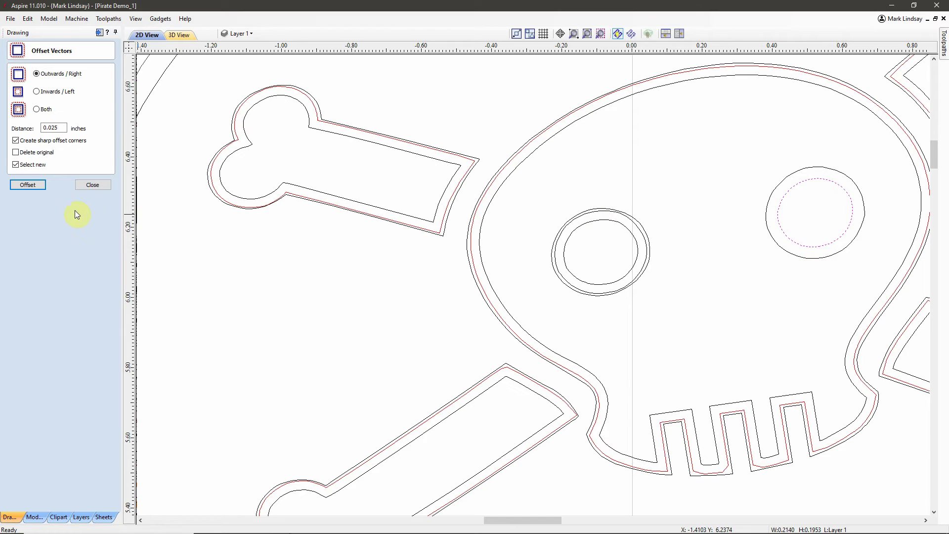
left_click(26, 189)
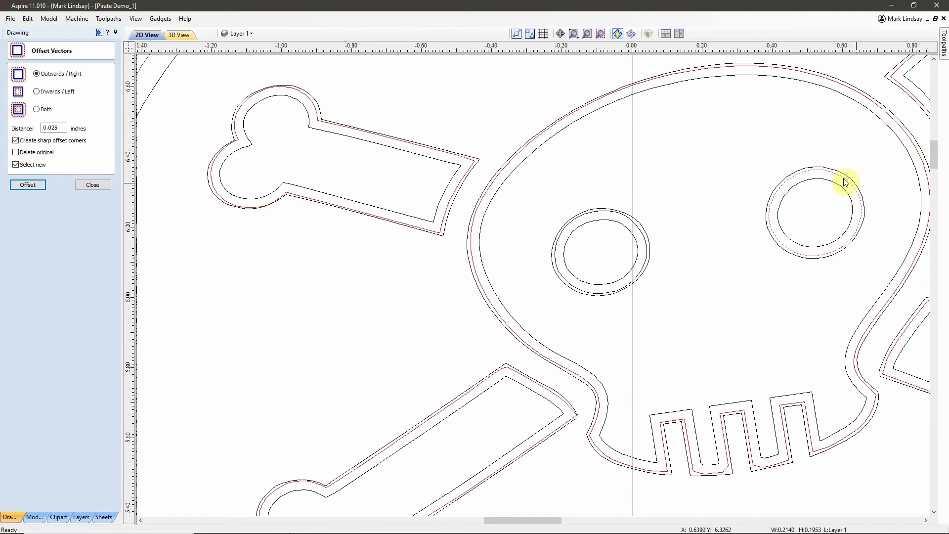
left_click(94, 186)
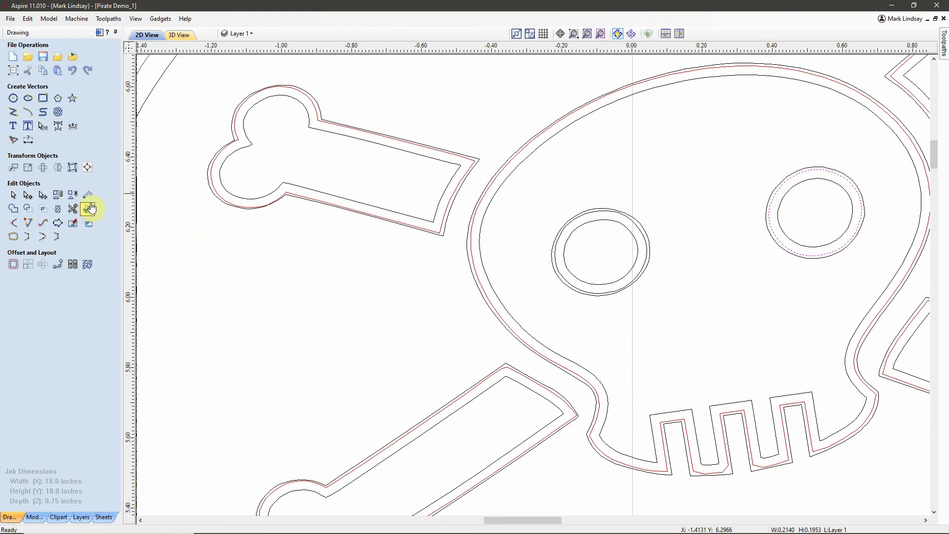
Select the new offsets of both skull eye sockets and move them to the Dark Gray layer
left_click(602, 216, "shift")
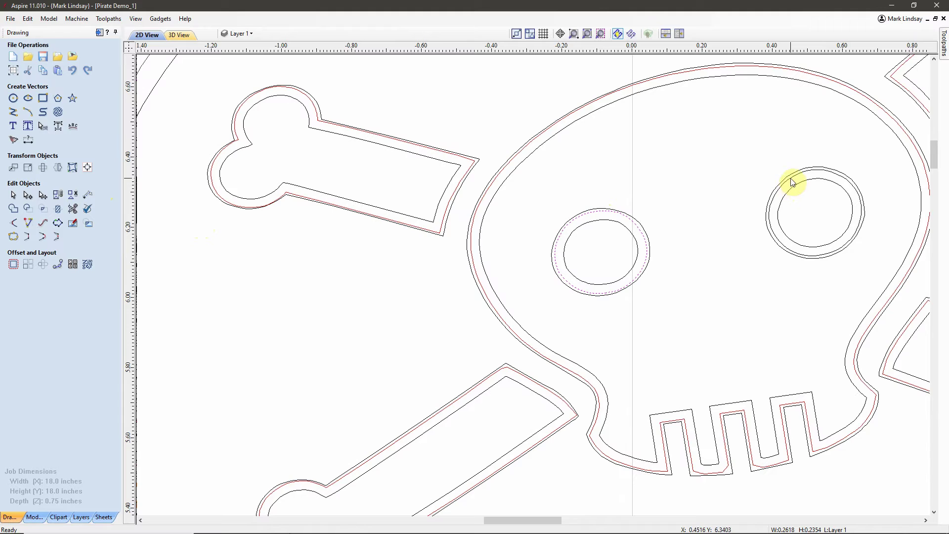
right_click(642, 235)
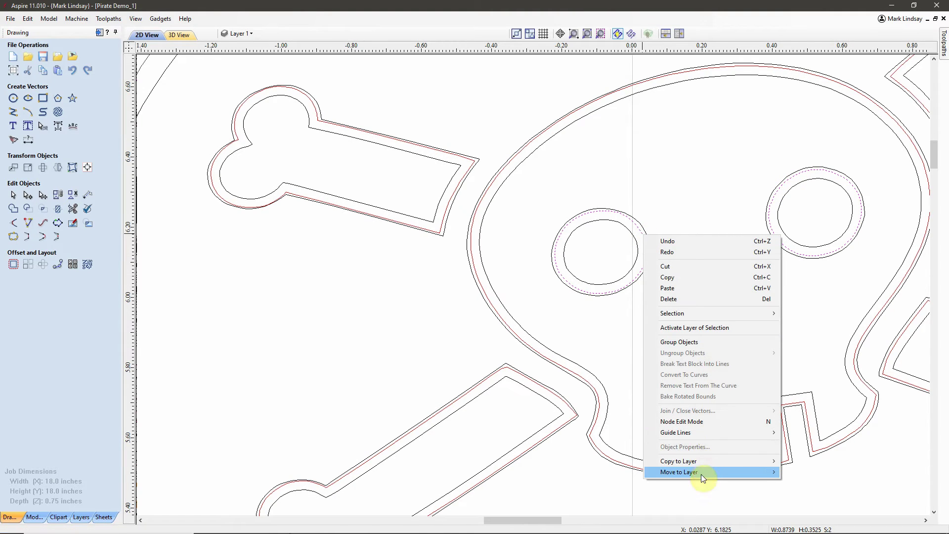
mouse_move(702, 473)
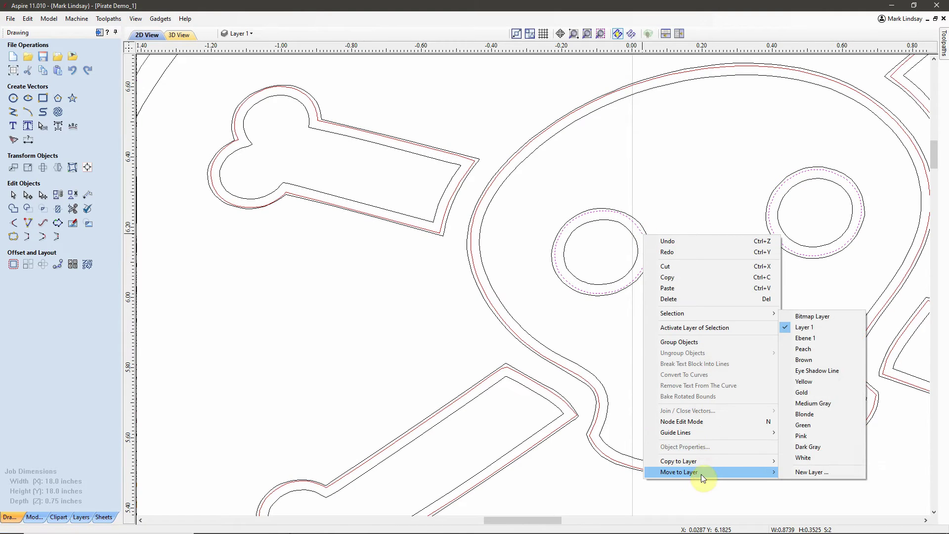
left_click(818, 446)
scroll(546, 289, "down", 2)
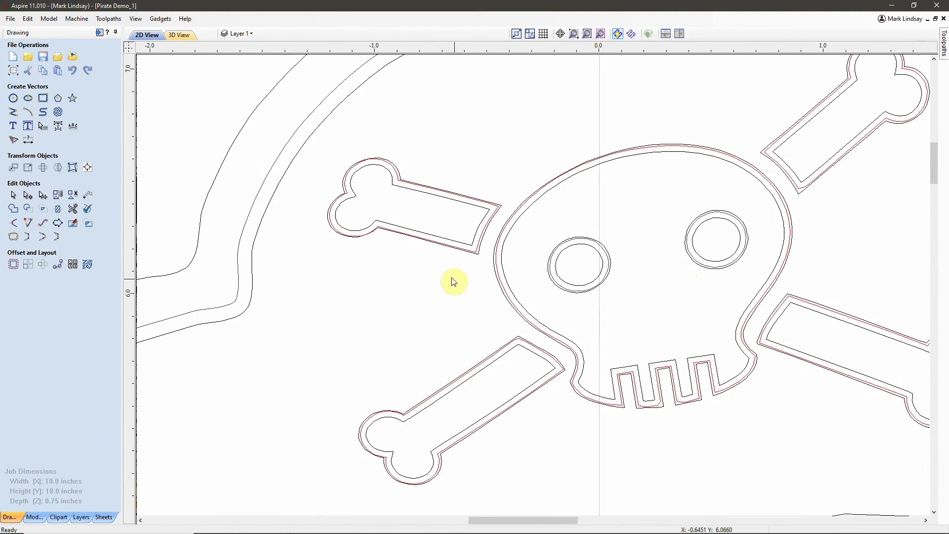
Offset the inner outline of the pirate's chin outwards by 0.0625 inches with sharp corners, keeping the original
scroll(454, 282, "down", 6)
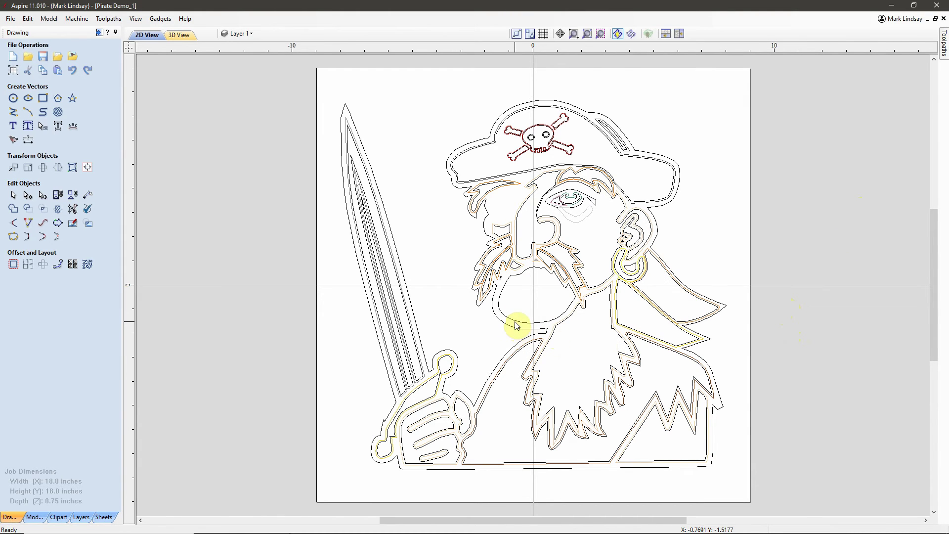
scroll(516, 325, "up", 4)
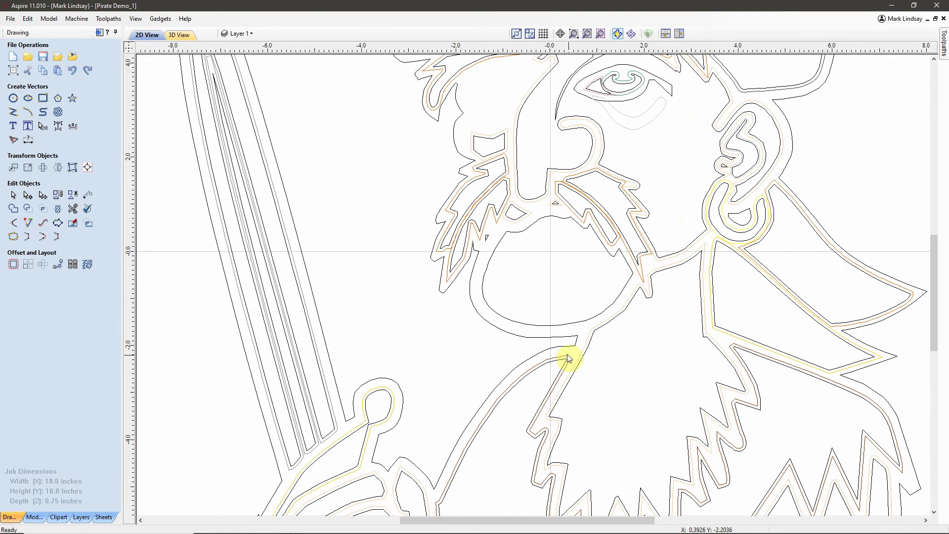
left_click(585, 322)
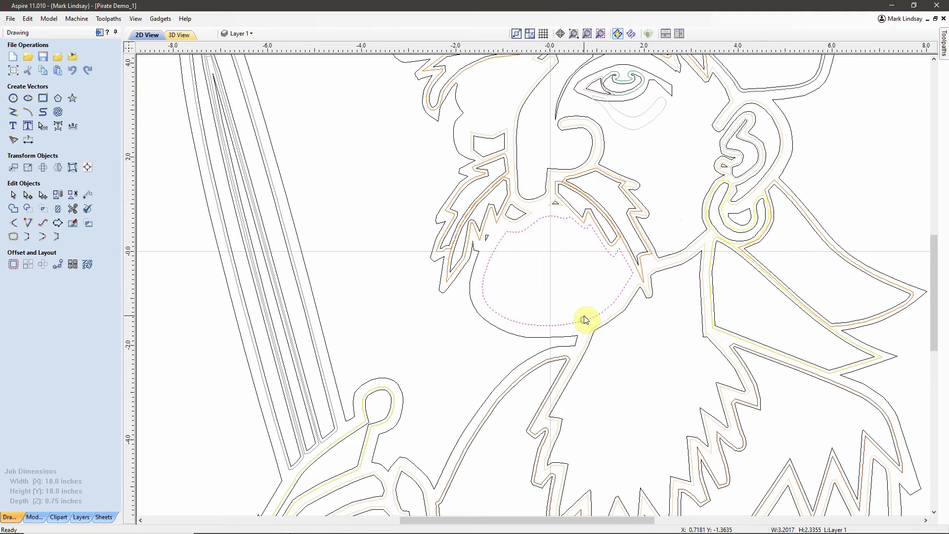
left_click(14, 264)
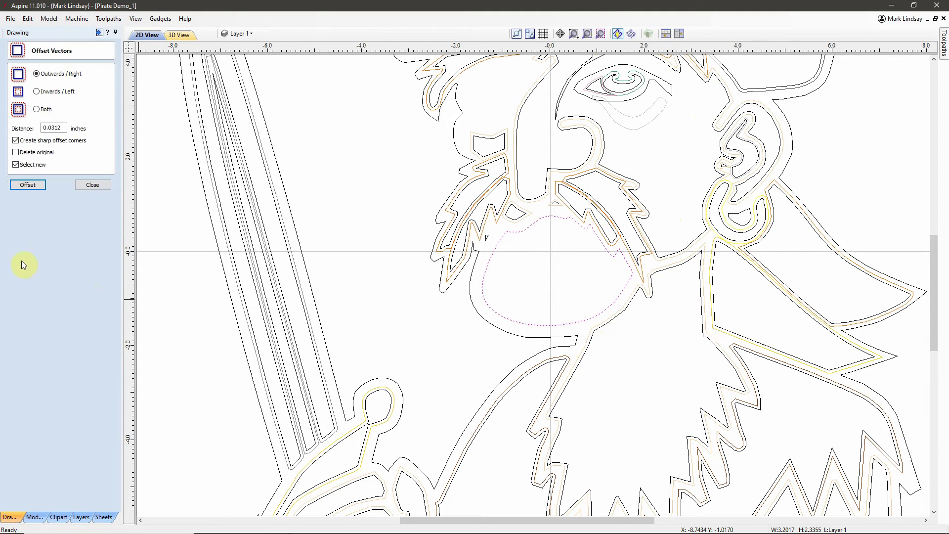
left_click(53, 127)
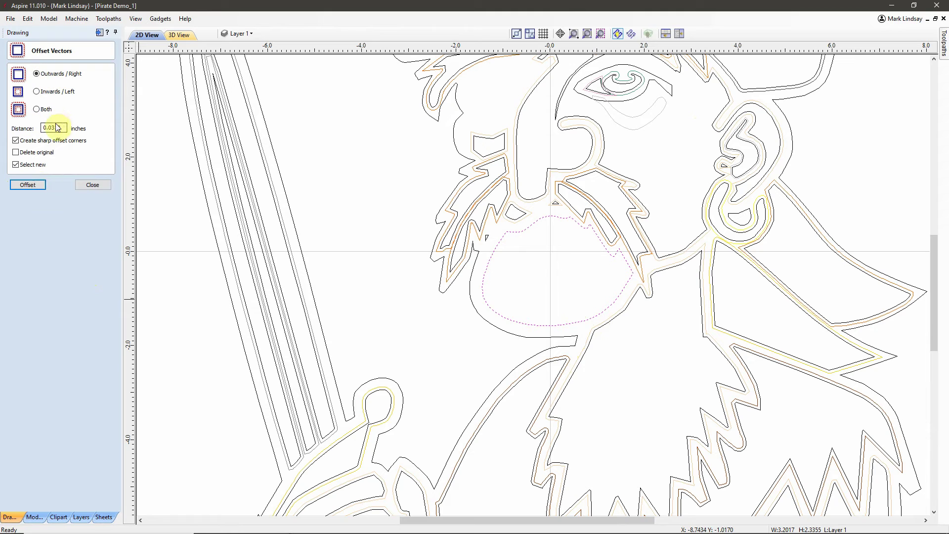
left_click_drag(53, 127, 72, 127)
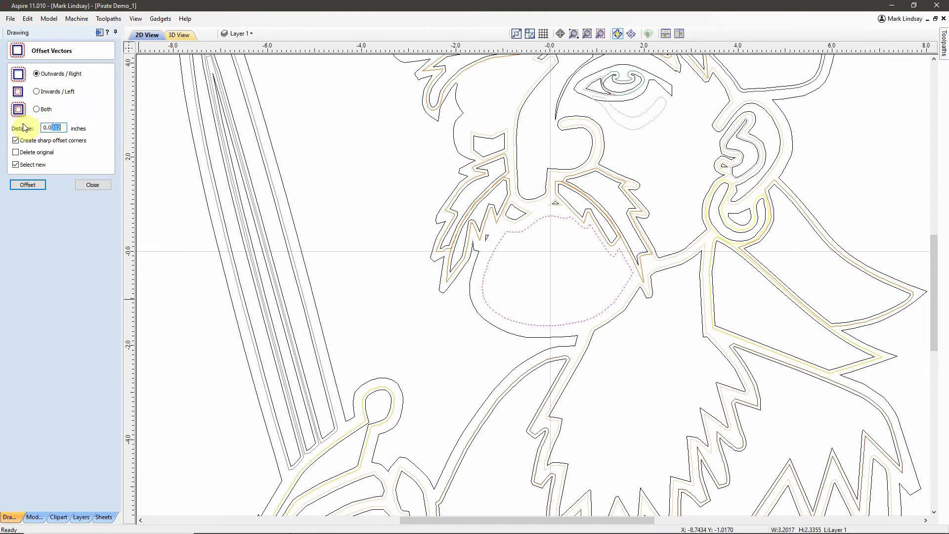
type("625")
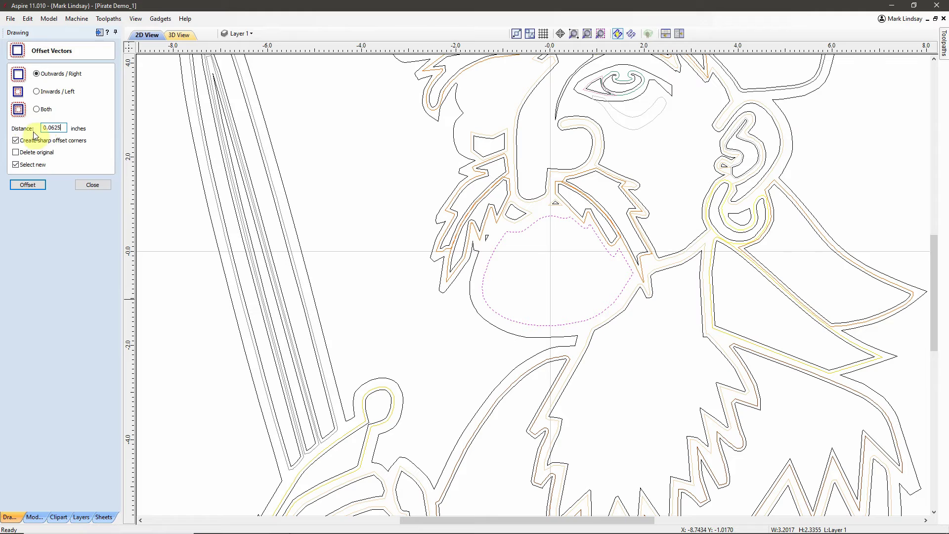
left_click(28, 185)
left_click(93, 184)
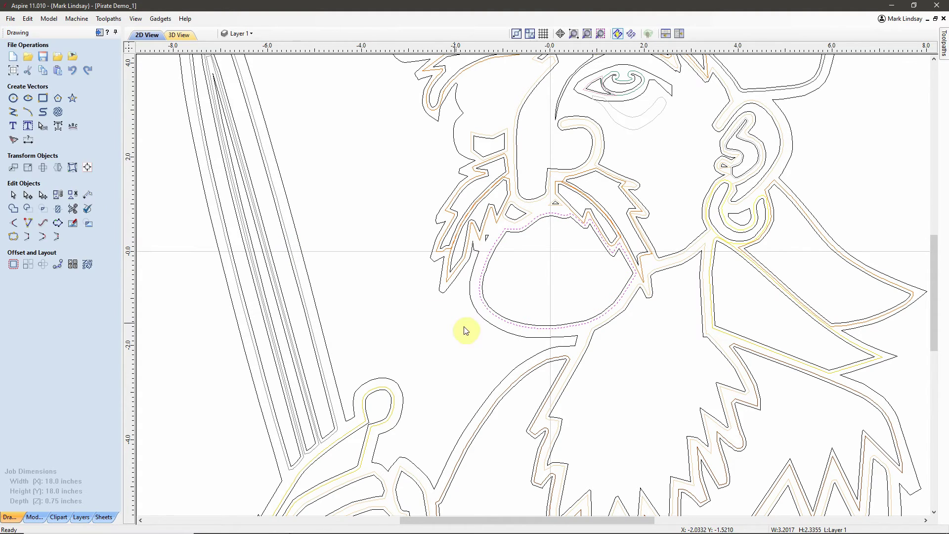
Move the new chin offset to the Peach layer
right_click(532, 329)
left_click(532, 329)
right_click(533, 329)
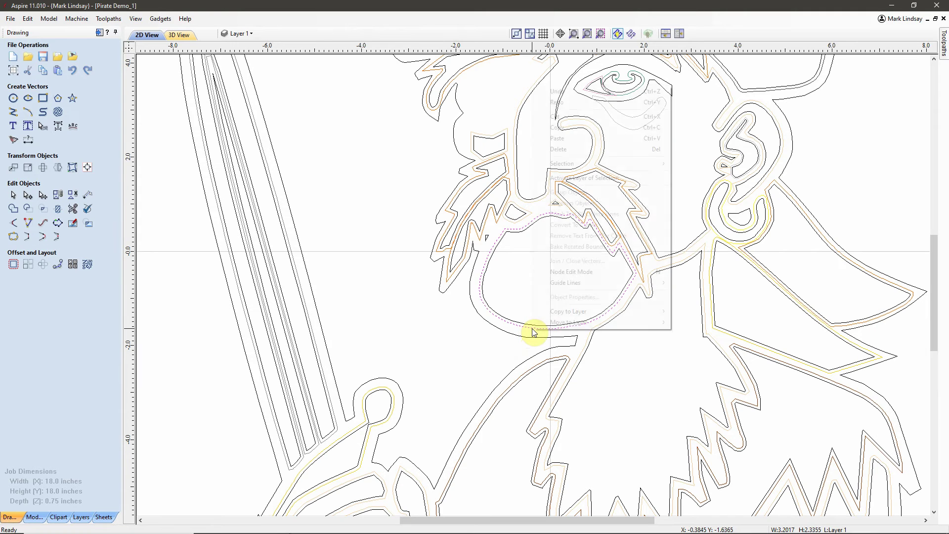
mouse_move(636, 323)
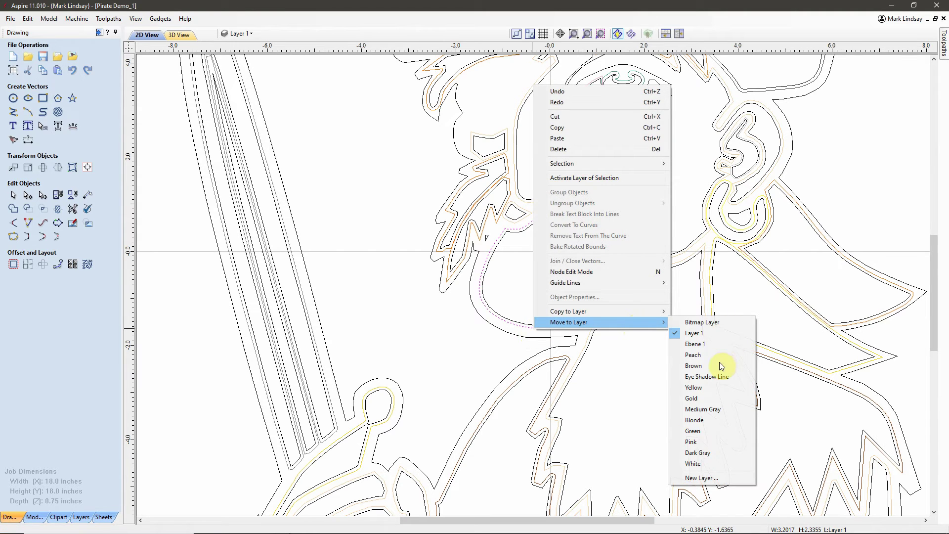
left_click(705, 356)
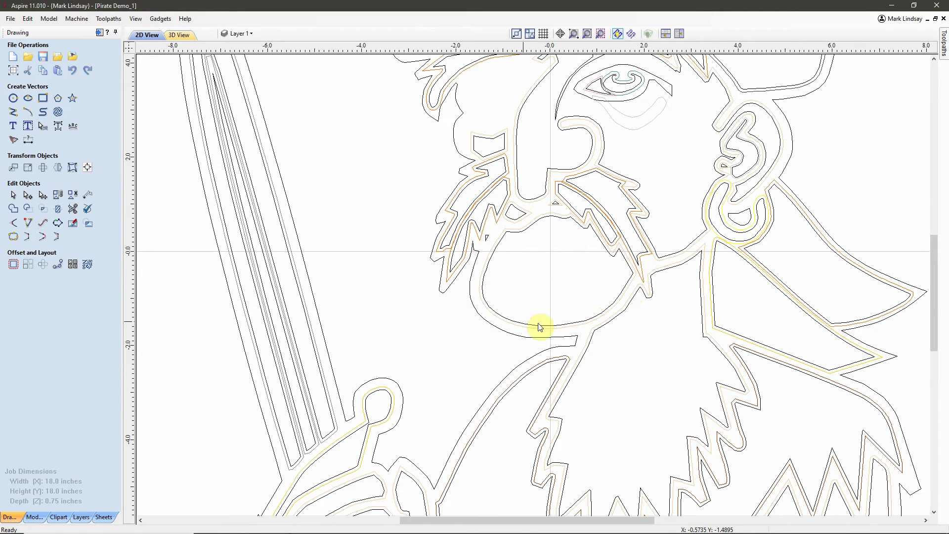
Check the beard shading on the chin and cheek in the Pirate Color Image.png reference in Photos, then return to Aspire
scroll(524, 286, "down", 2)
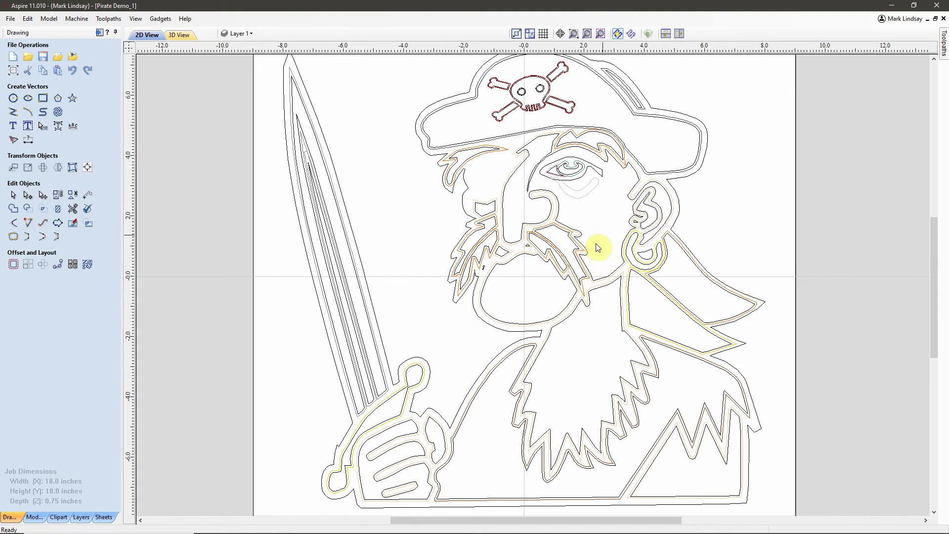
left_click(302, 527)
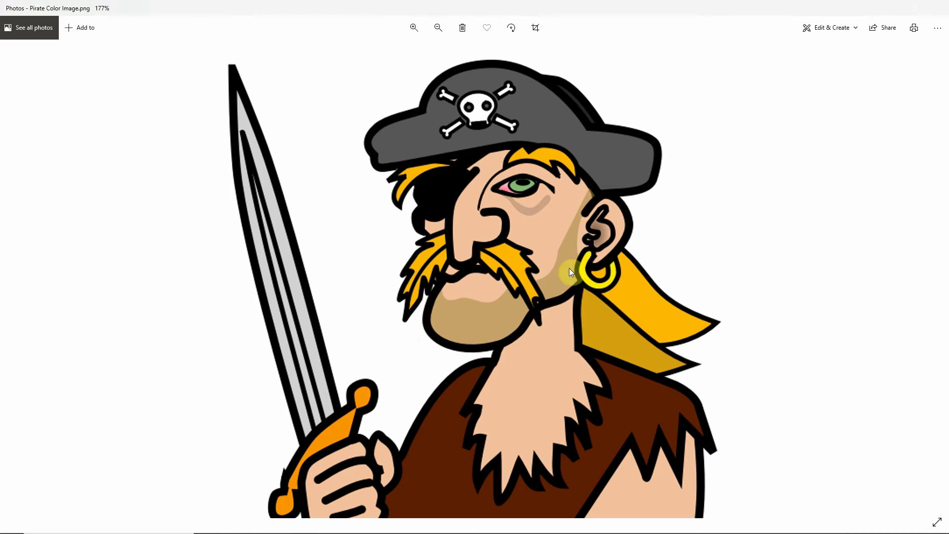
left_click(892, 8)
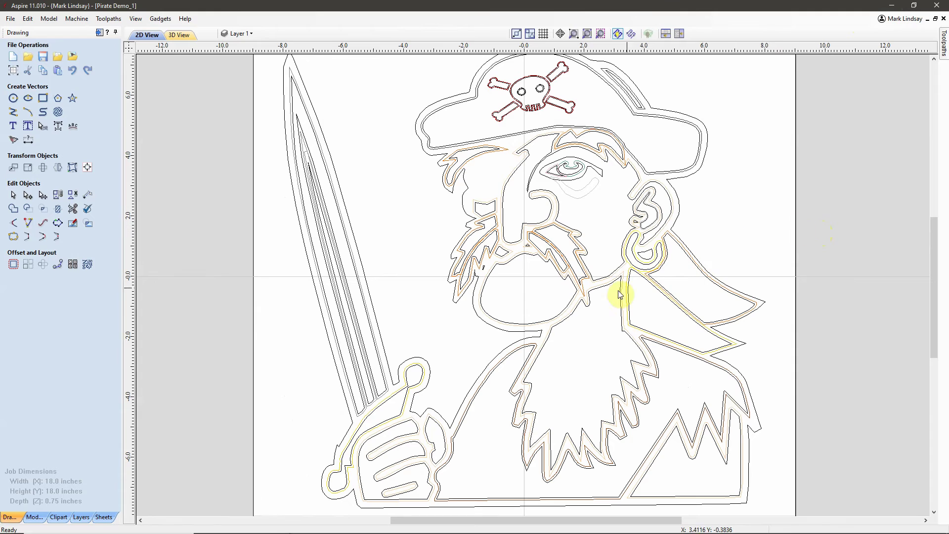
Show the Ebene 1 layer so the original traced vectors are displayed over the whole pirate
scroll(564, 299, "down", 1)
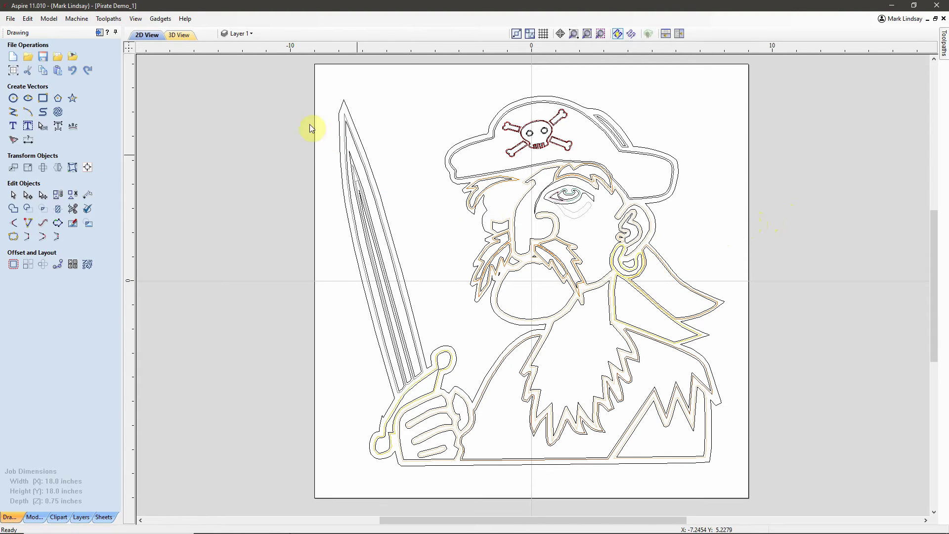
left_click(249, 36)
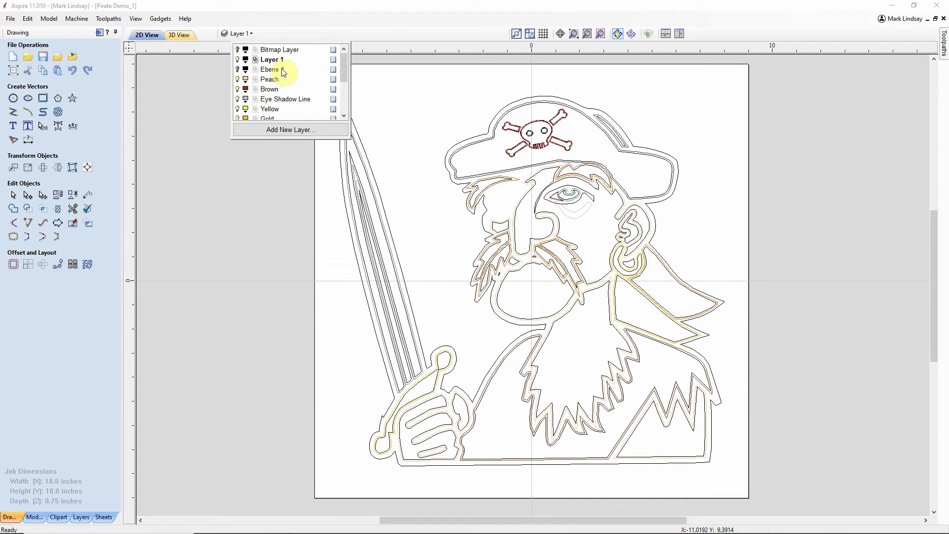
left_click(238, 71)
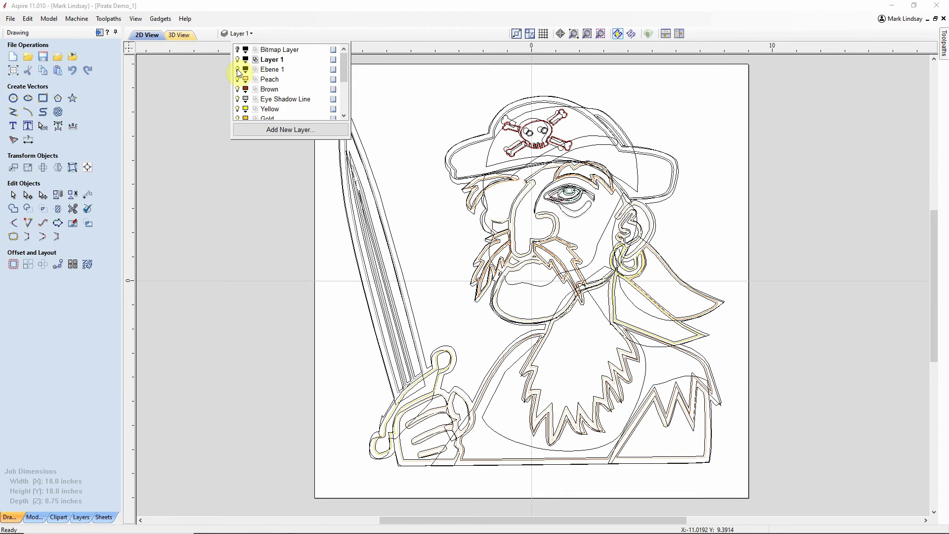
left_click(251, 185)
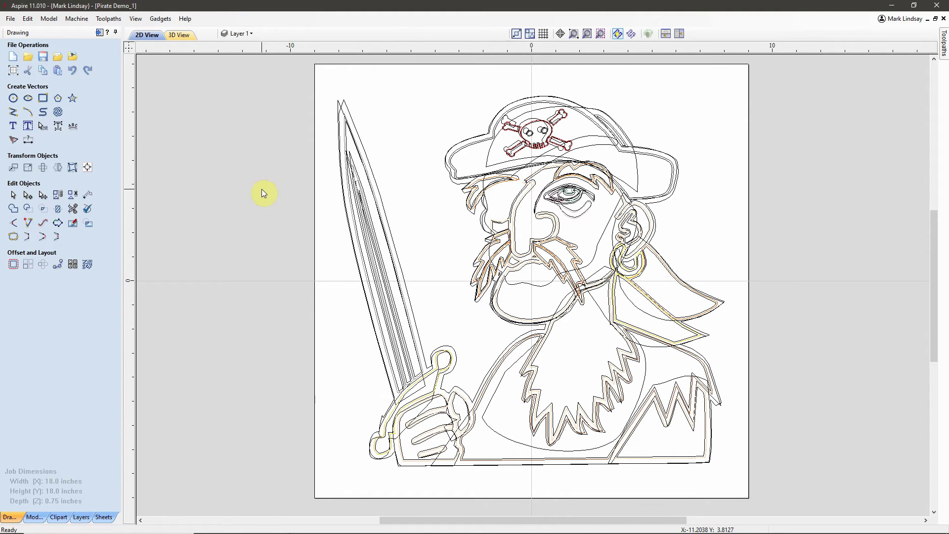
Move the beard shading outline on the cheek and chin to a new visible layer named Beard with an orange drawing colour
scroll(587, 253, "up", 3)
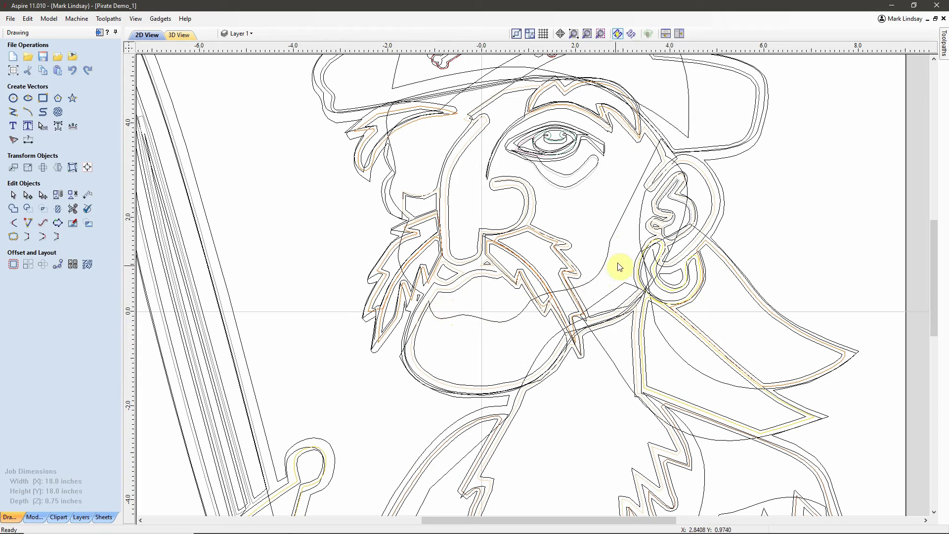
left_click(592, 286)
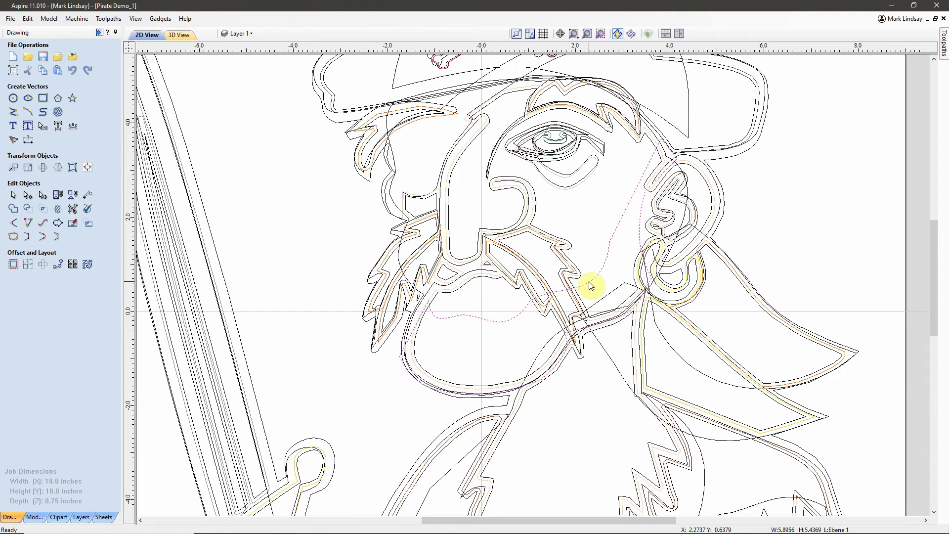
right_click(591, 286)
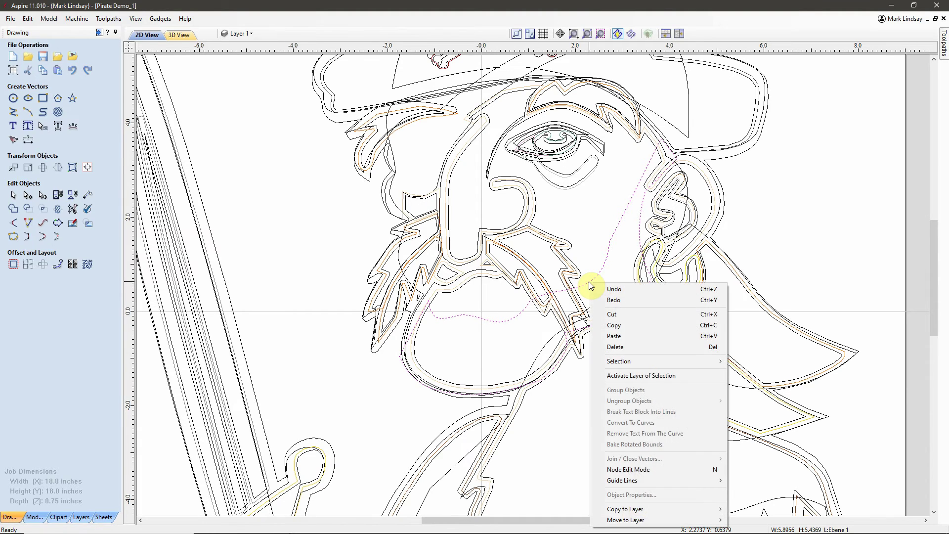
mouse_move(671, 521)
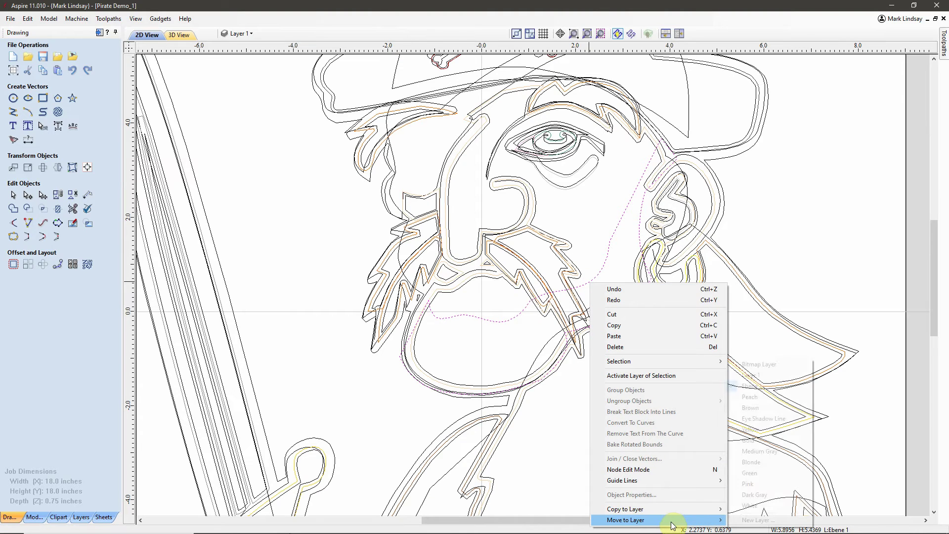
left_click(773, 521)
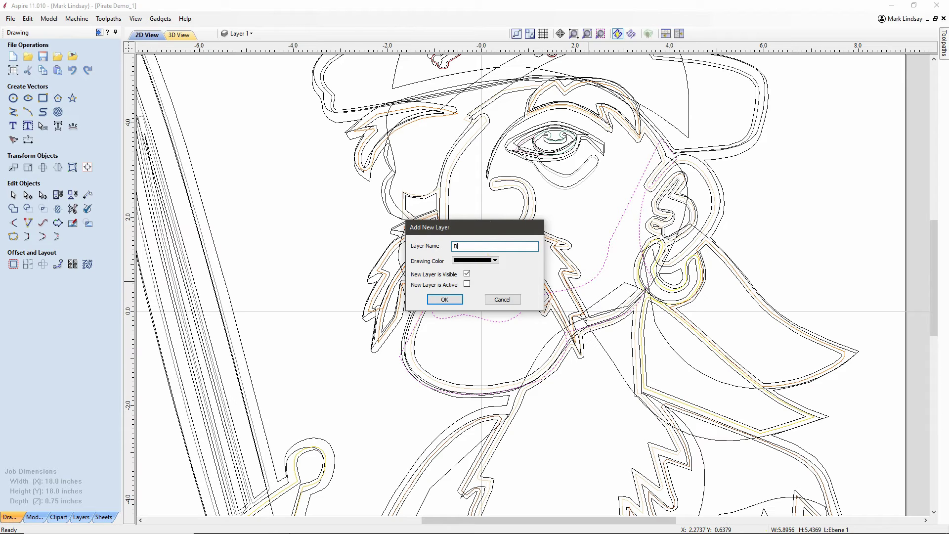
type("eard")
left_click(477, 247)
left_click(496, 260)
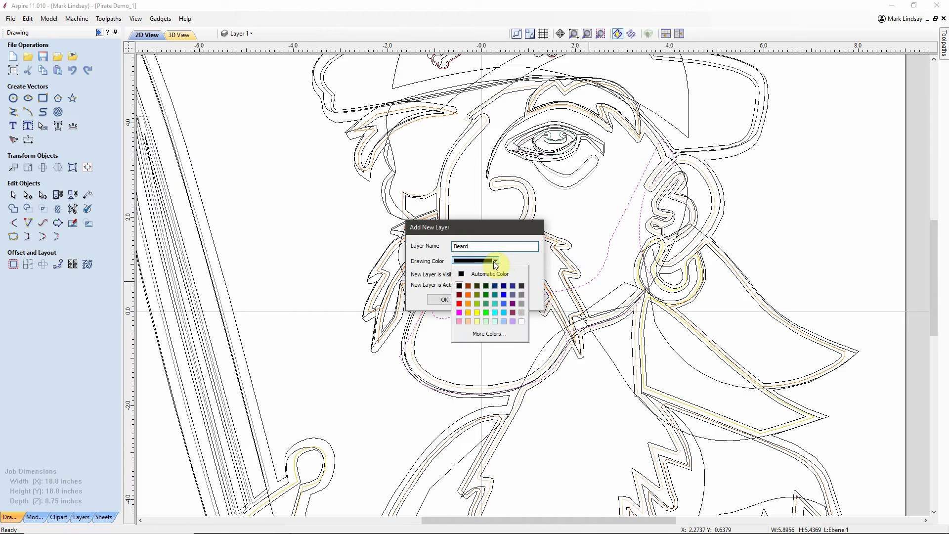
left_click(468, 295)
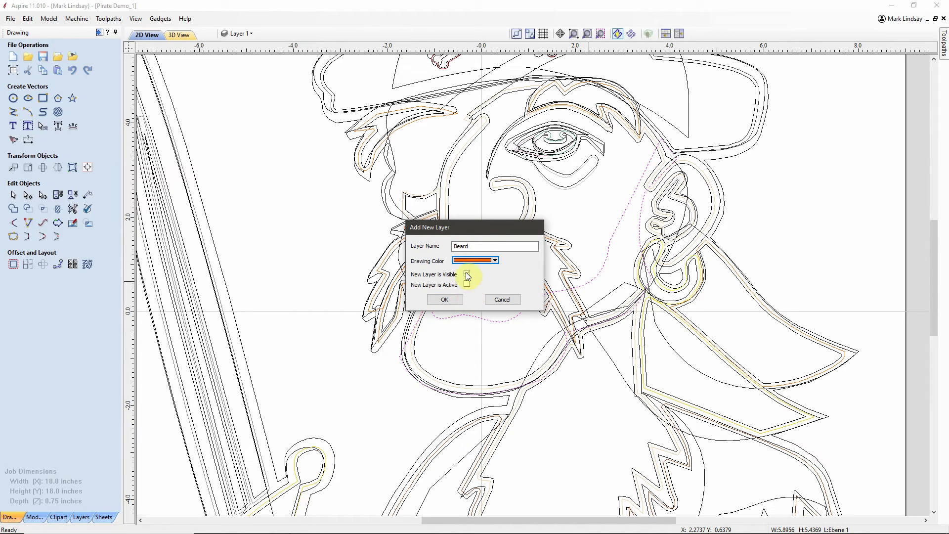
left_click(445, 299)
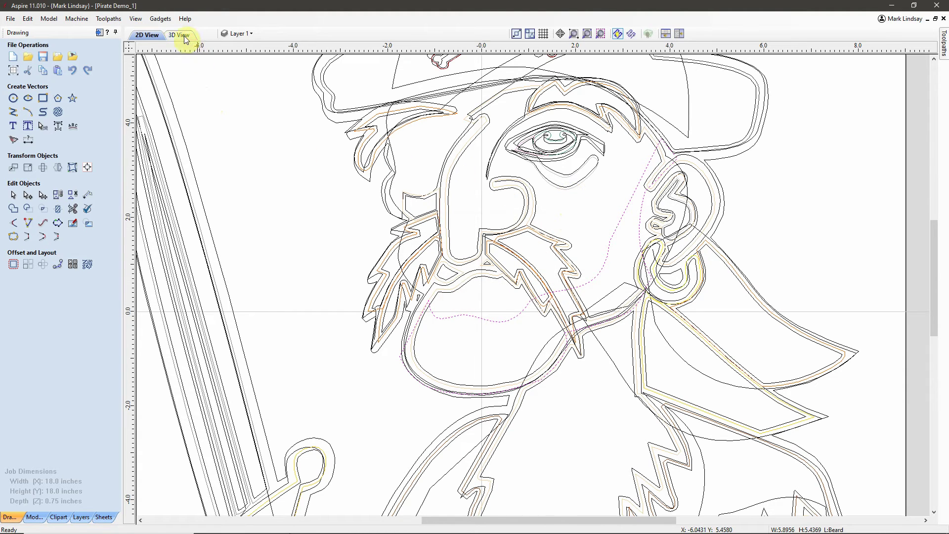
Hide the Ebene 1 layer and deselect the beard outline
left_click(250, 33)
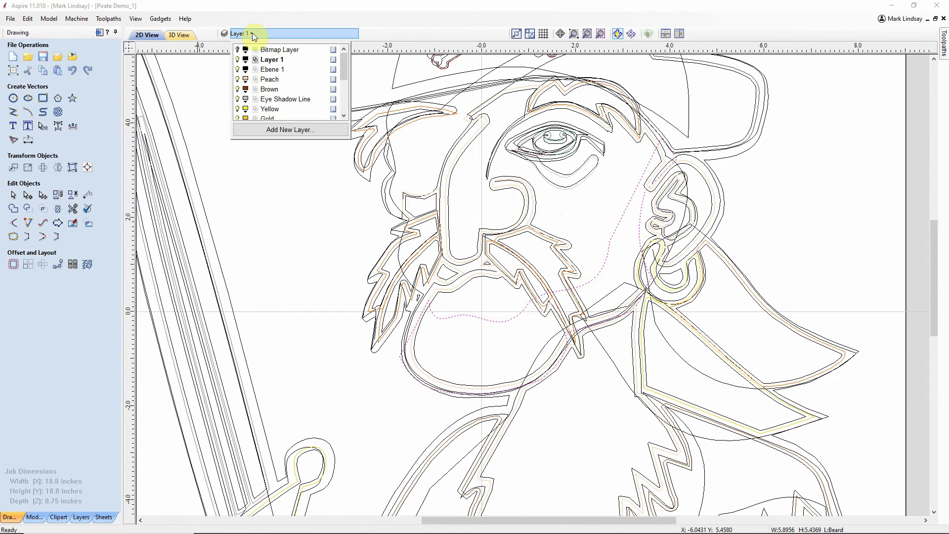
left_click(238, 71)
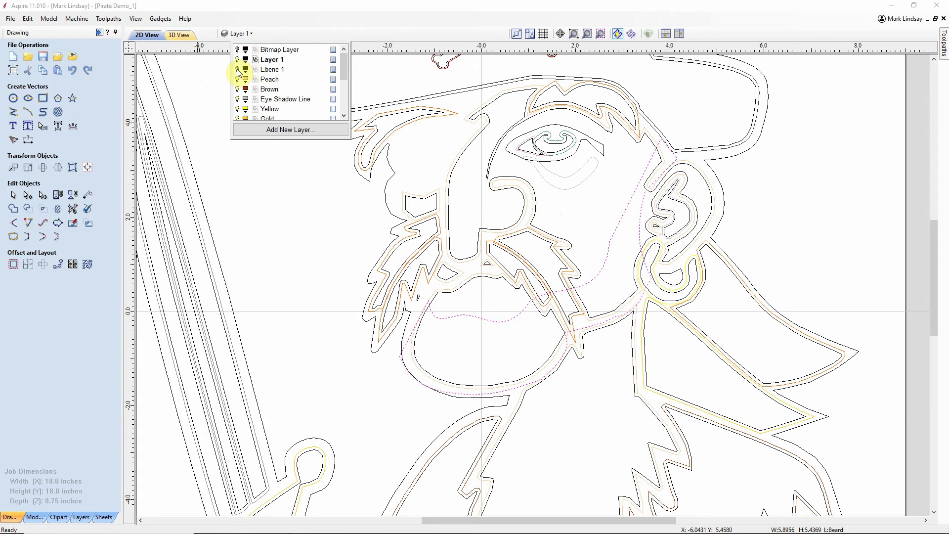
left_click(288, 212)
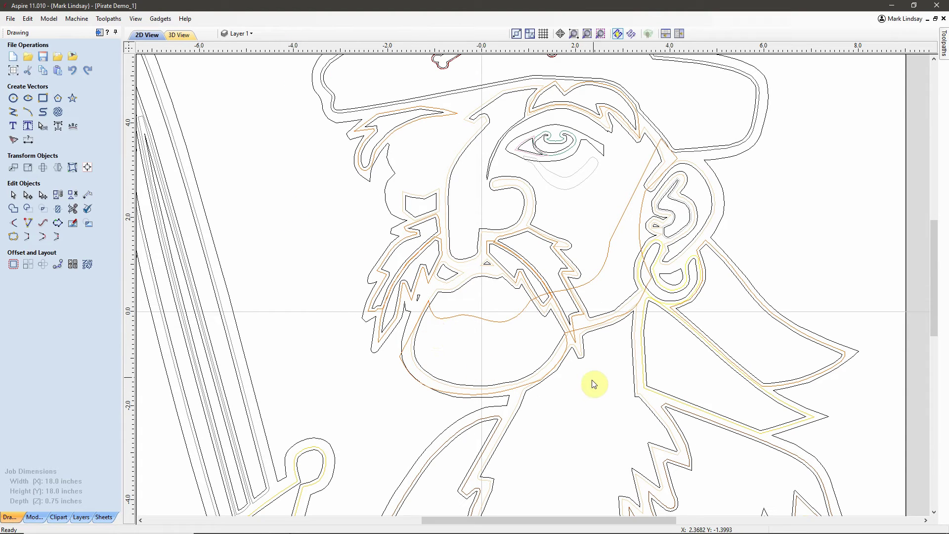
Edit the nodes of the beard outline and nudge its two uppermost nodes between hat brim and ear left and slightly down
left_click(612, 240)
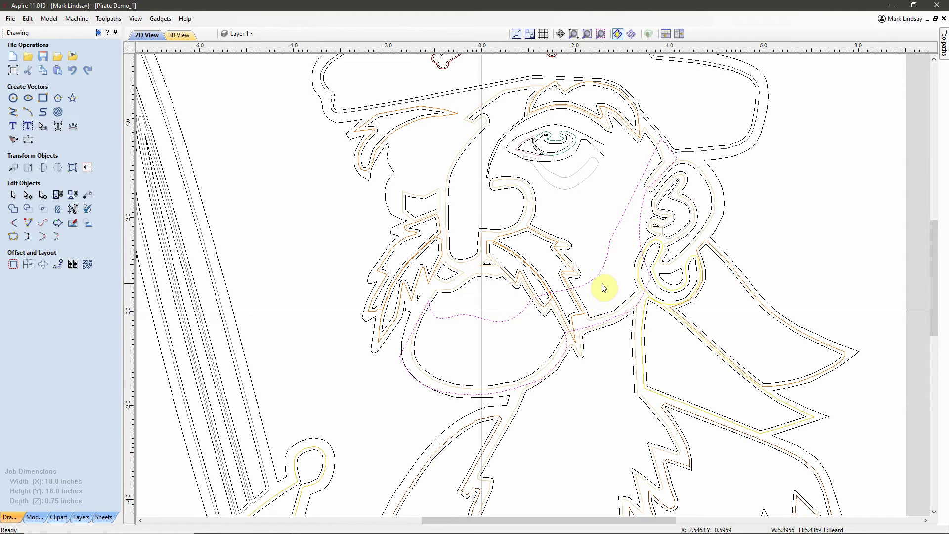
key("n")
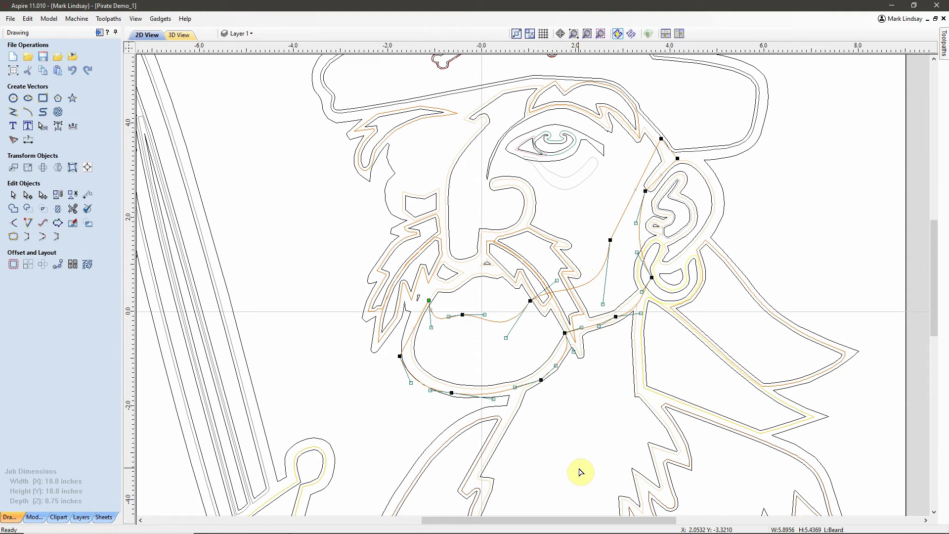
scroll(682, 141, "up", 3)
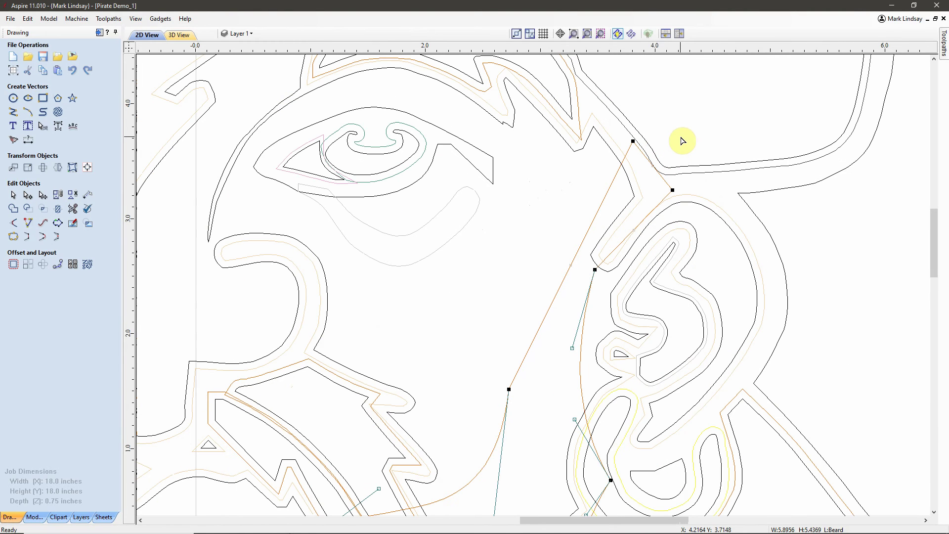
left_click_drag(702, 136, 633, 216)
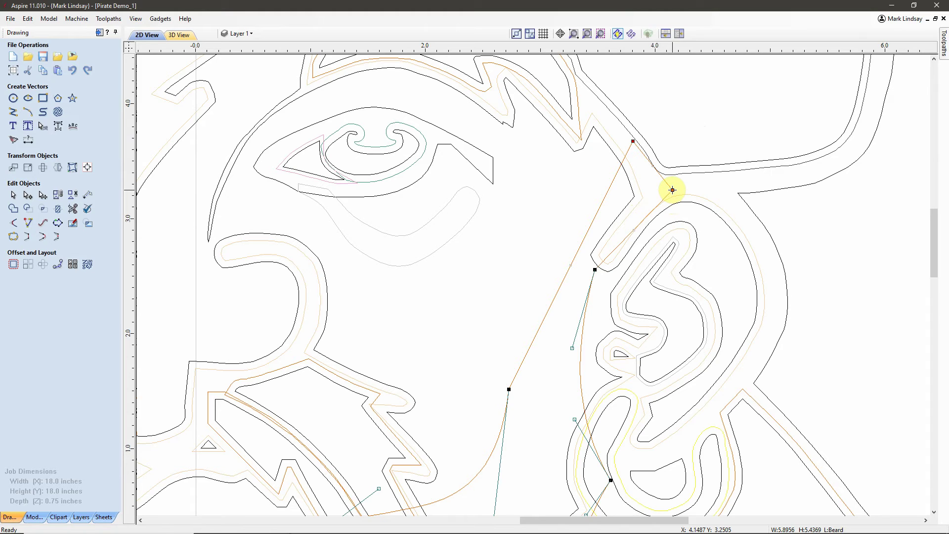
key("Left")
key("Left")
key("Left")
key("Left")
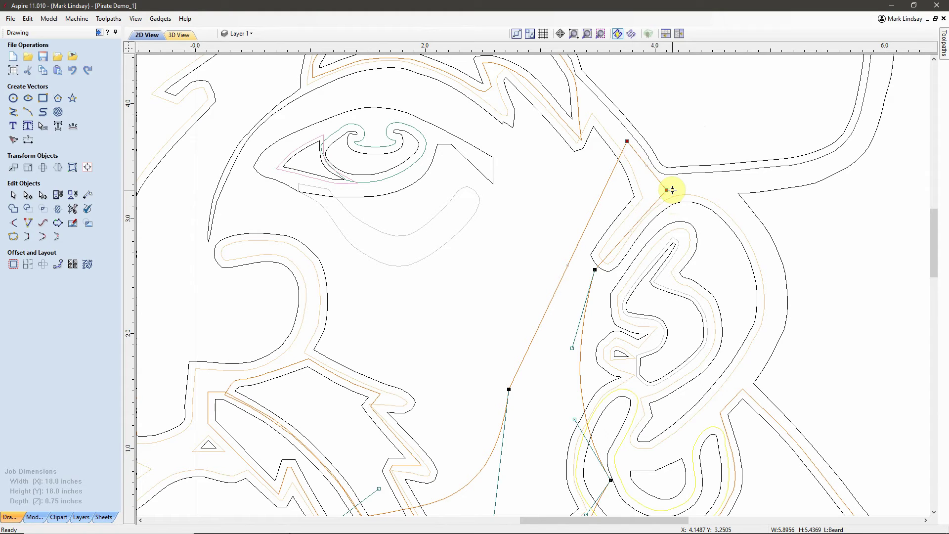
key("Down")
key("Down")
key("Left")
key("Left")
key("Left")
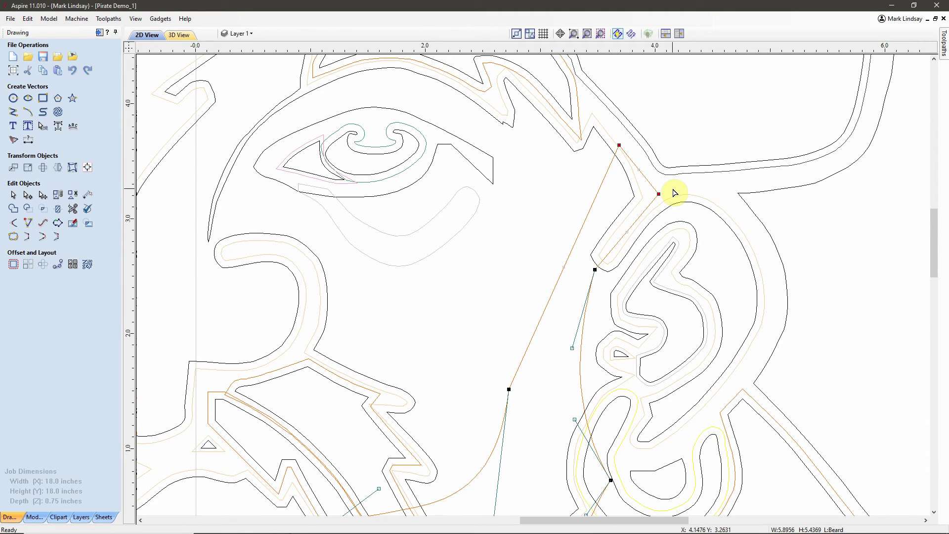
key("Left")
key("Down")
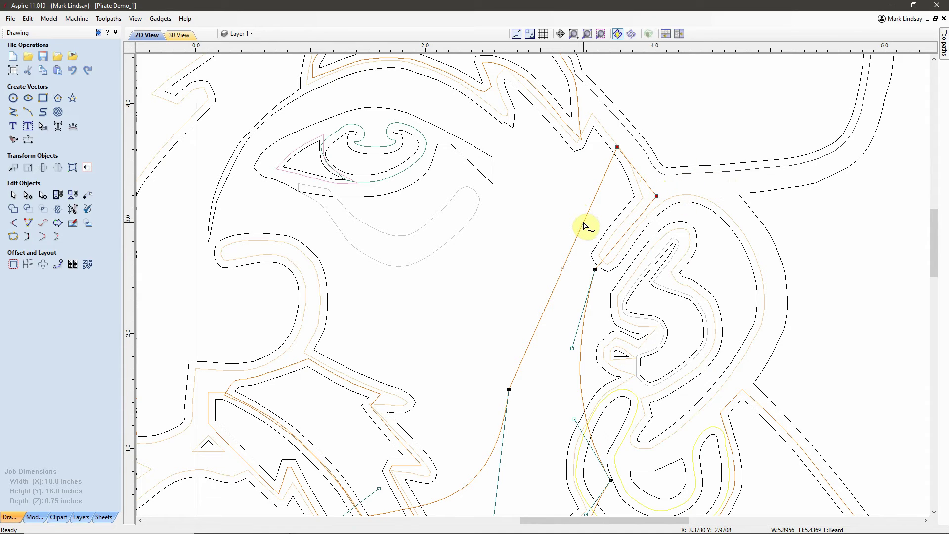
Move the beard outline's single node just above the ear slightly inwards, towards the face
left_click(684, 192)
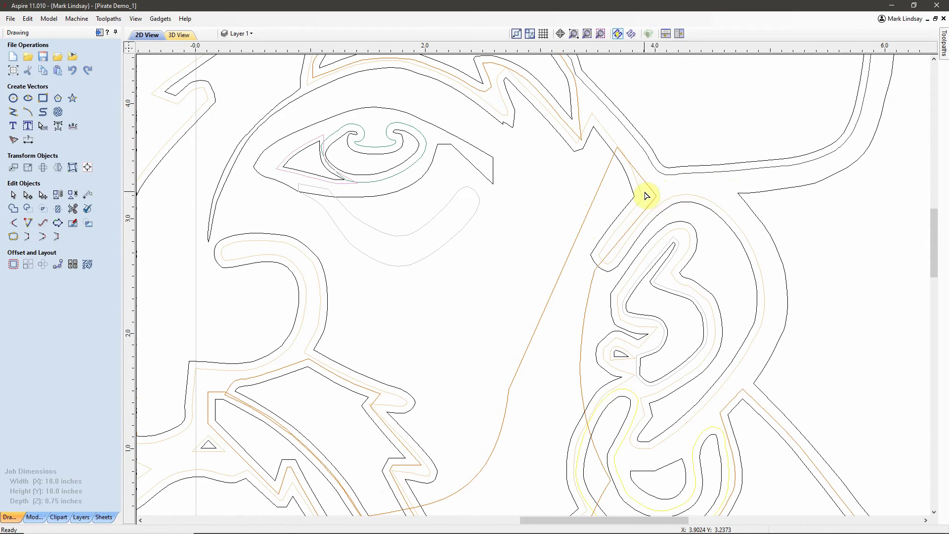
left_click(652, 193)
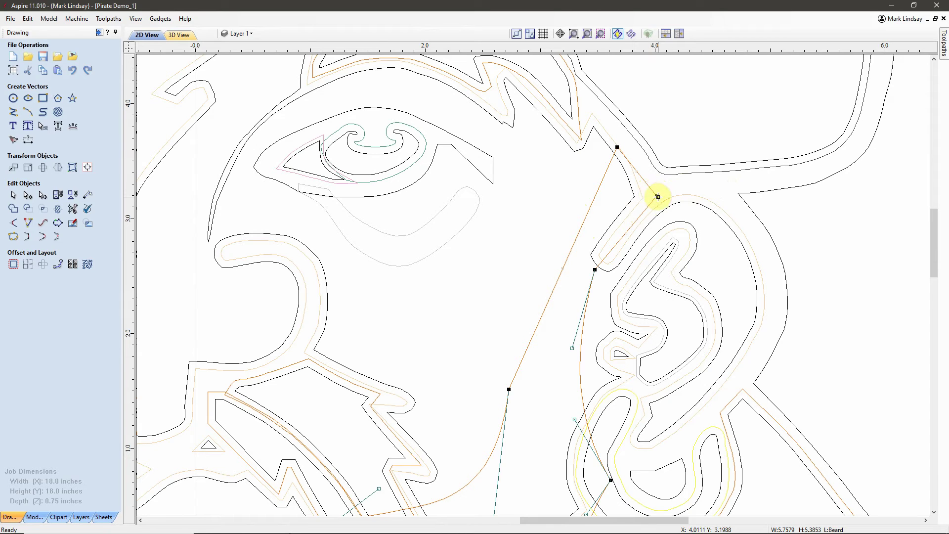
left_click_drag(653, 200, 650, 196)
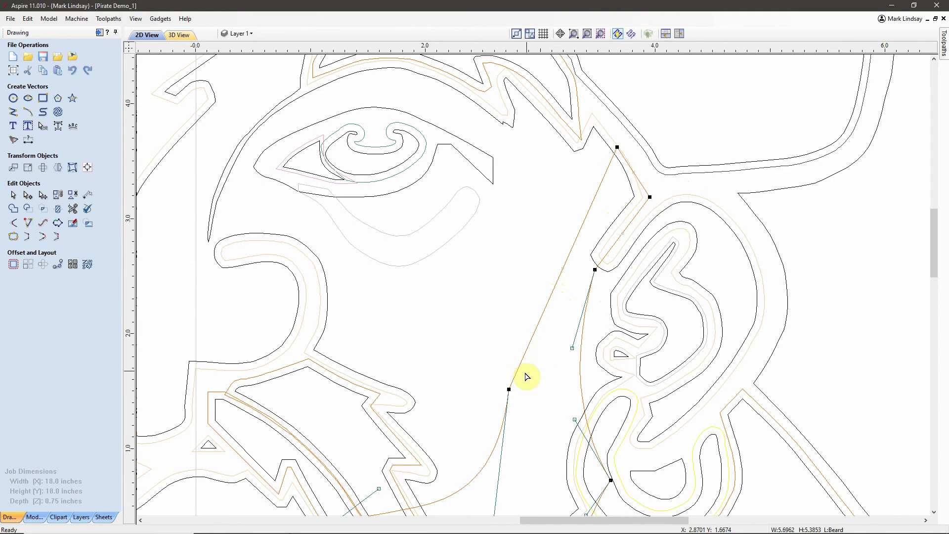
Move the beard outline's node inside the earring left onto the earring's outer edge
scroll(542, 325, "down", 3)
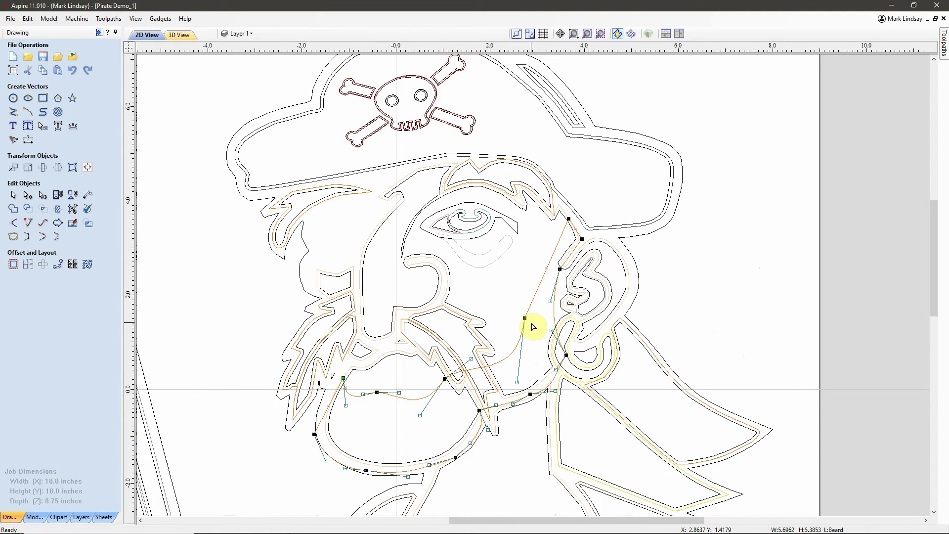
scroll(578, 351, "up", 3)
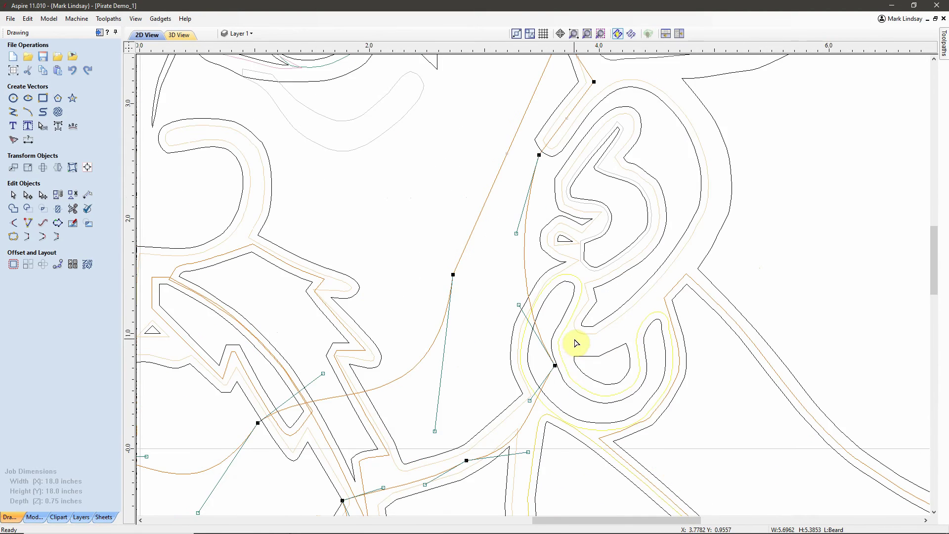
scroll(555, 384, "up", 3)
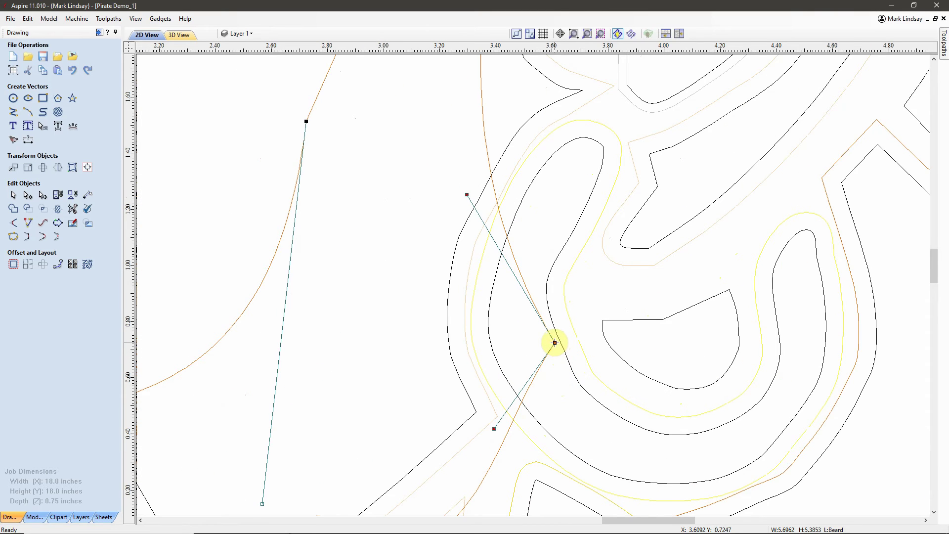
left_click_drag(556, 342, 482, 360)
Reshape the beard curve beside the earring by steepening both curve handles of the node on the ring's outer edge
scroll(547, 373, "down", 5)
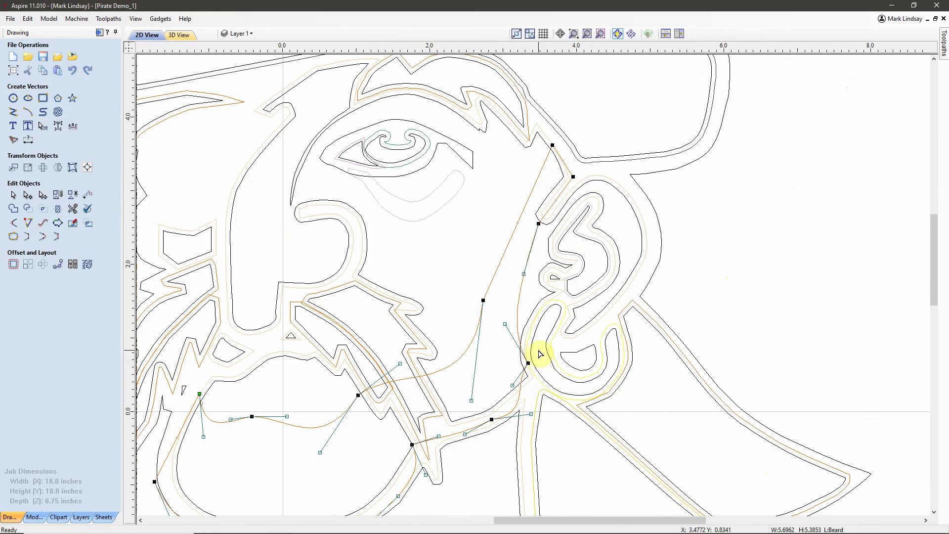
left_click_drag(506, 325, 513, 295)
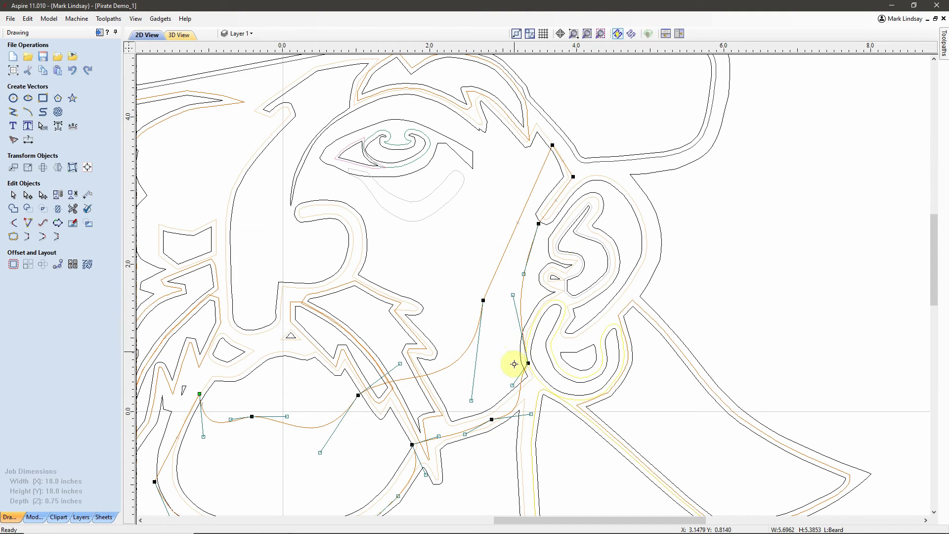
scroll(516, 439, "up", 4)
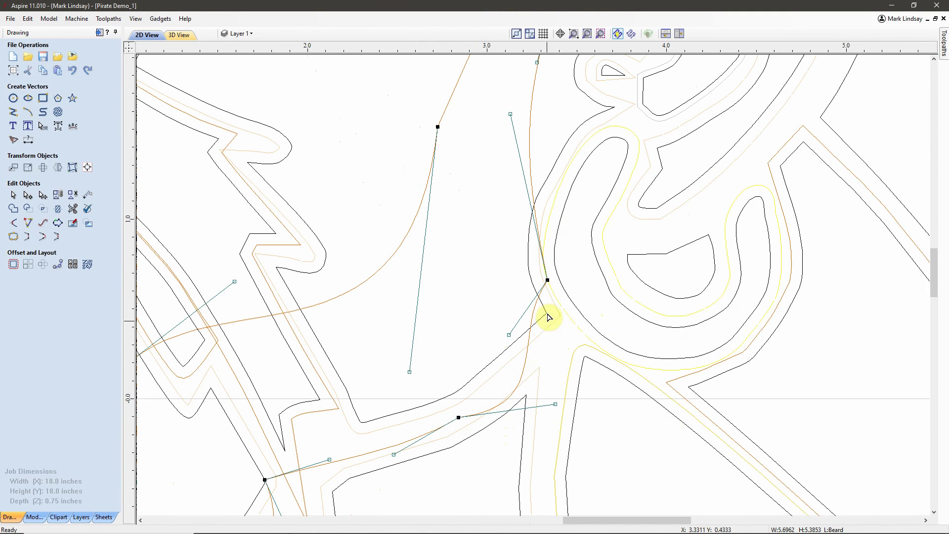
left_click_drag(509, 336, 552, 342)
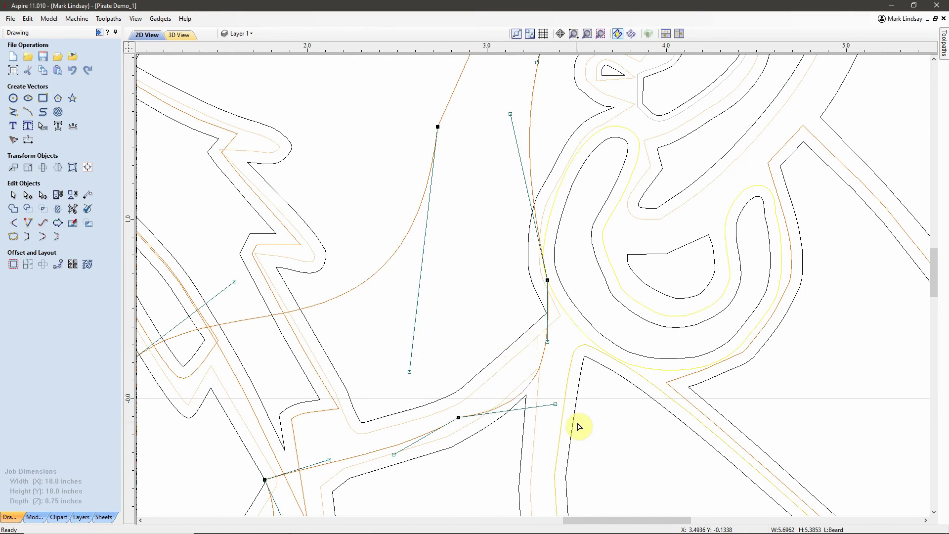
Steepen the beard curve's handle below the earring, then insert a point beside the black outline's corner and shift it slightly towards the ear
left_click_drag(557, 399, 555, 355)
scroll(543, 315, "up", 2)
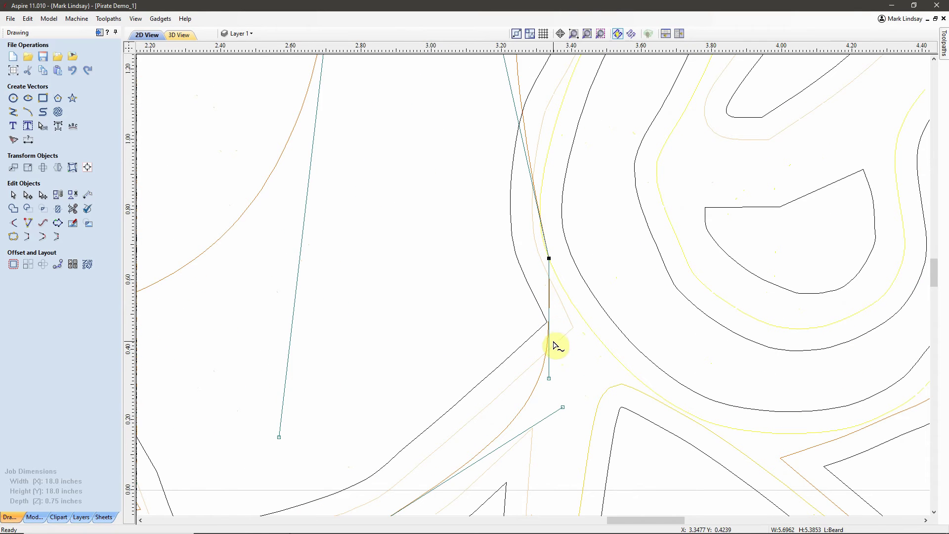
scroll(554, 342, "up", 4)
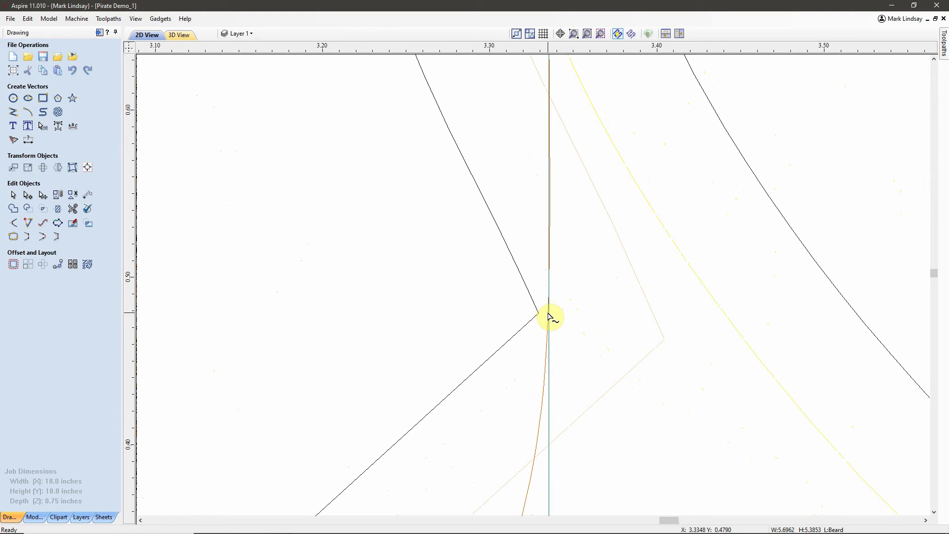
right_click(549, 317)
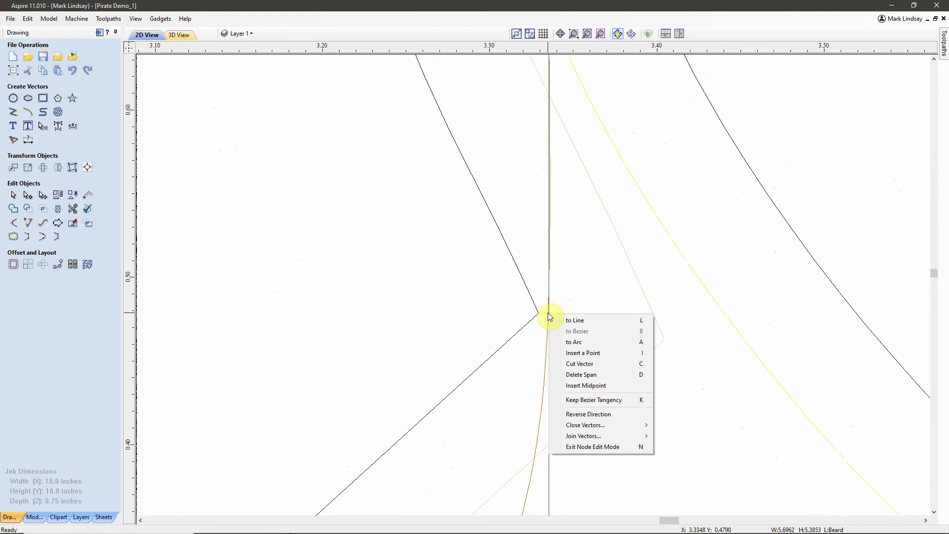
left_click(582, 352)
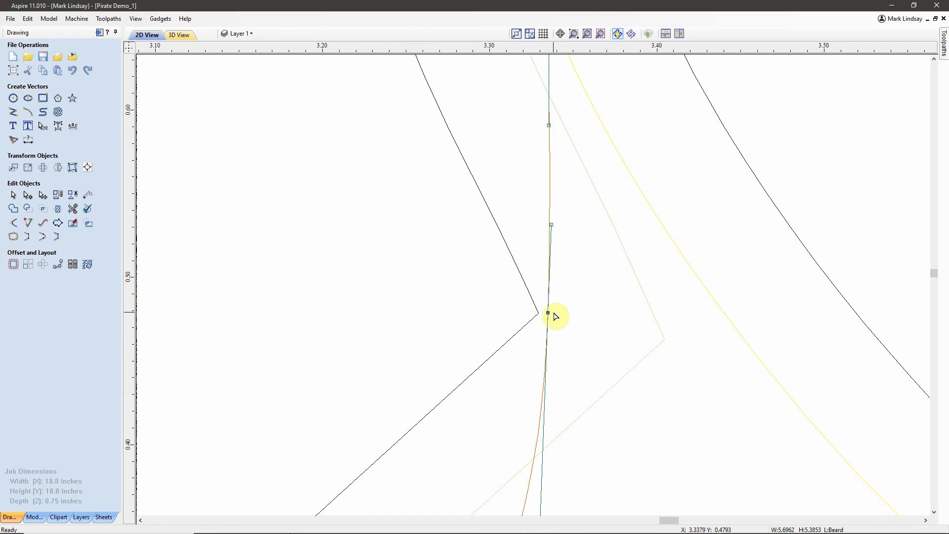
left_click_drag(548, 312, 573, 312)
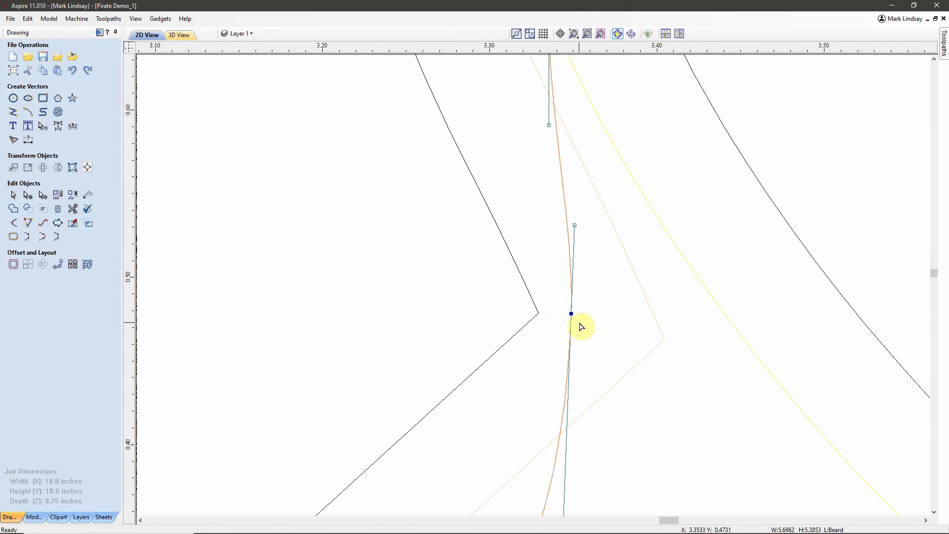
scroll(580, 323, "down", 2)
scroll(602, 297, "down", 2)
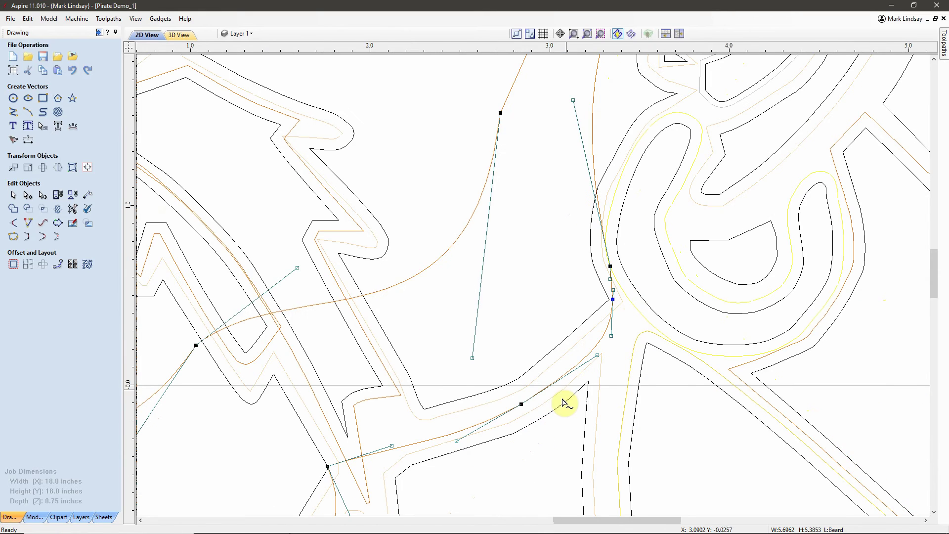
Move the beard outline's lower chin node on the ear side slightly inwards and the node at the moustache tip slightly towards the ear
scroll(568, 399, "down", 3)
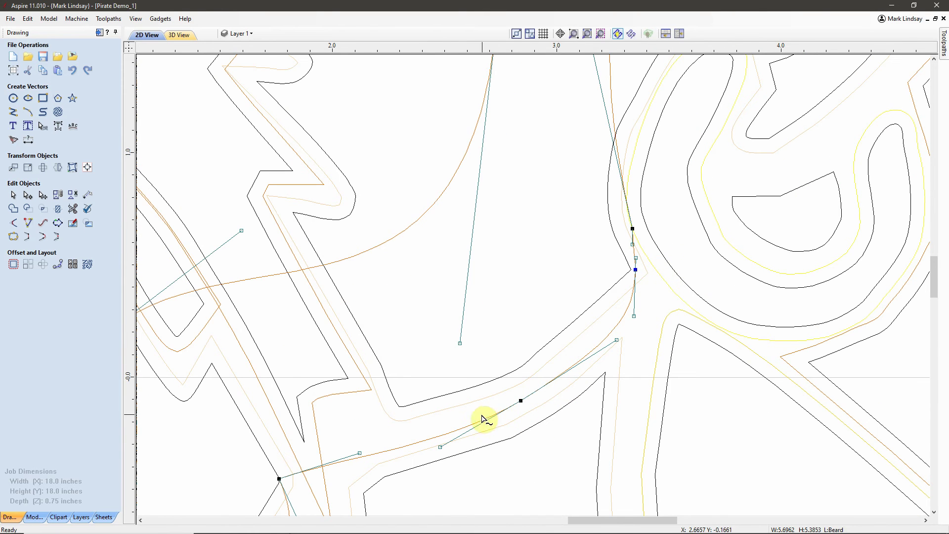
scroll(559, 365, "down", 2)
scroll(381, 447, "up", 3)
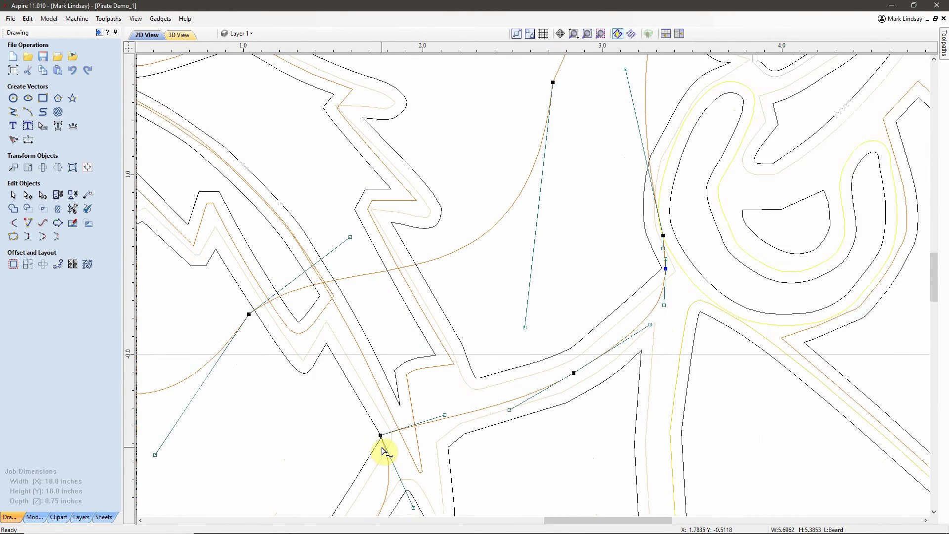
scroll(429, 427, "down", 2)
scroll(595, 366, "down", 2)
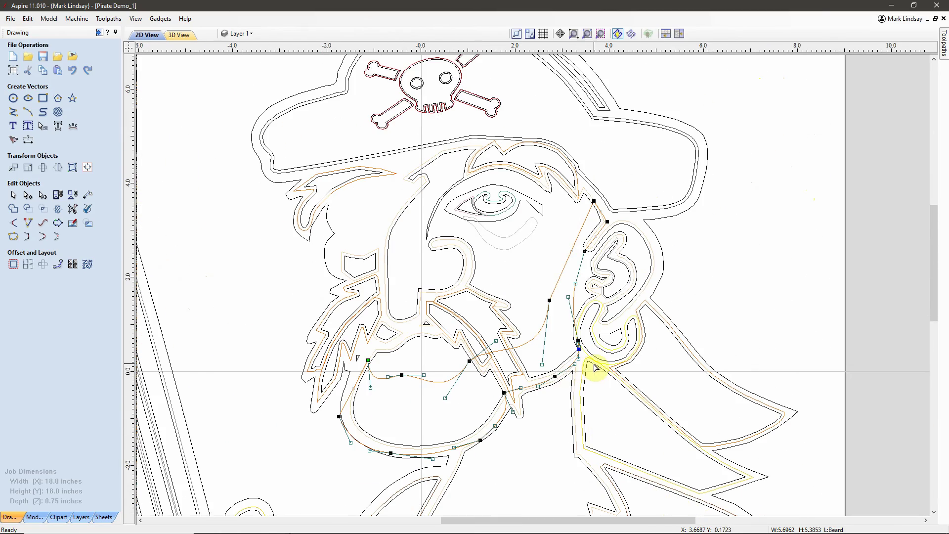
scroll(499, 410, "up", 2)
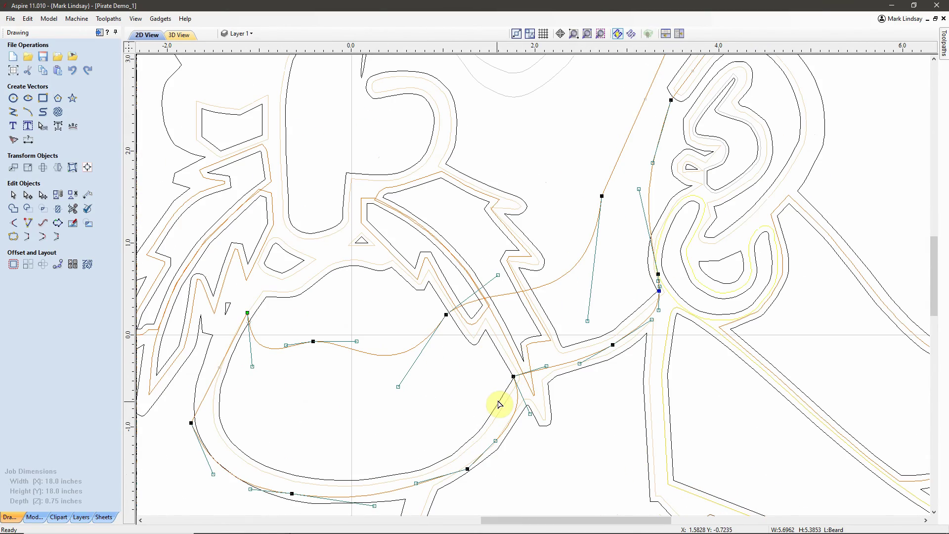
scroll(529, 410, "down", 2)
scroll(534, 388, "down", 2)
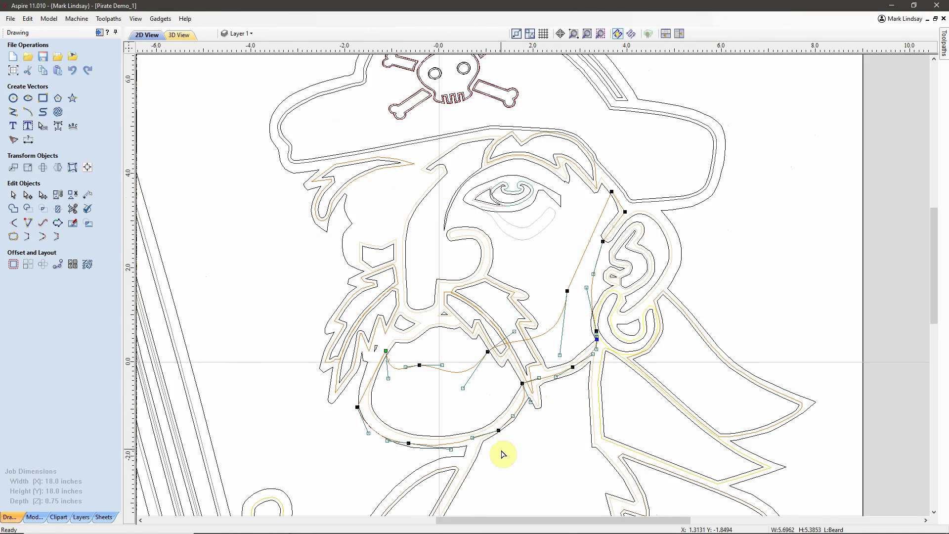
scroll(498, 421, "up", 5)
scroll(511, 426, "up", 2)
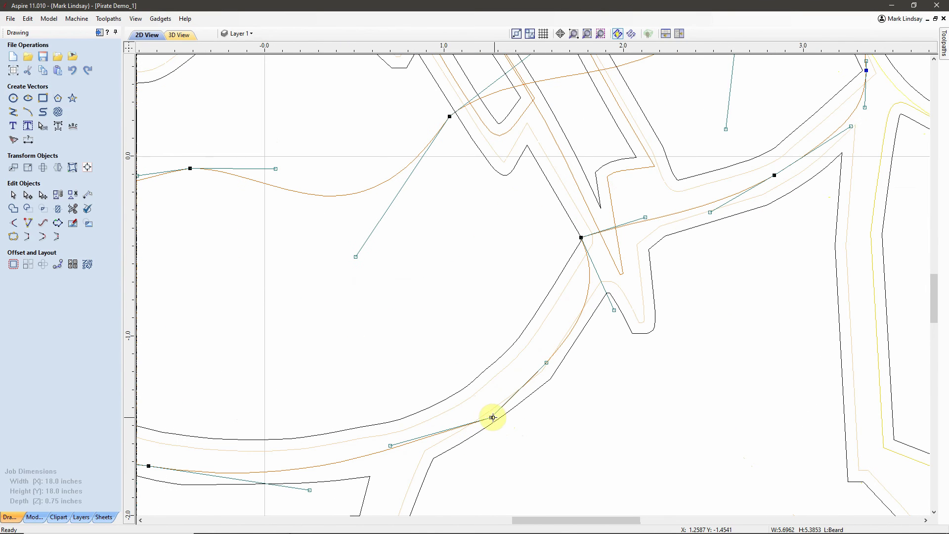
left_click_drag(490, 417, 479, 404)
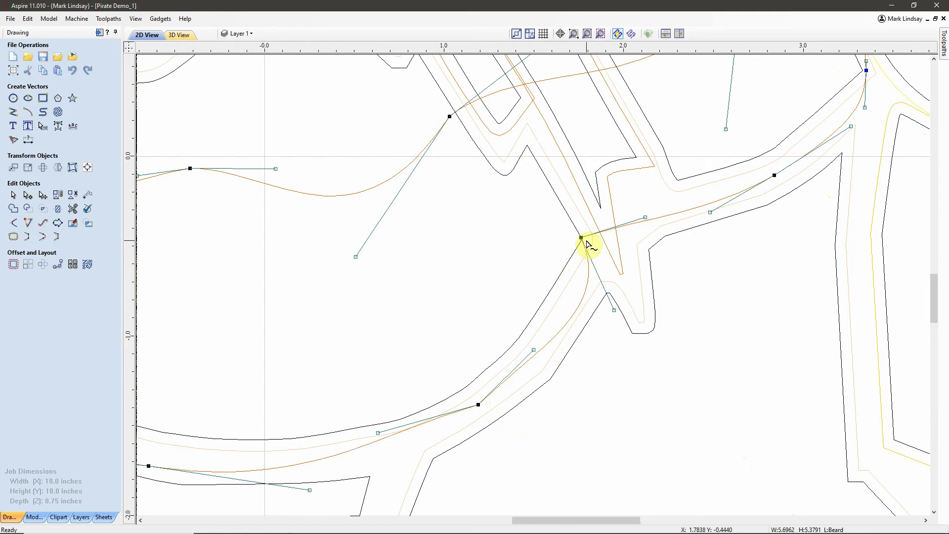
left_click_drag(583, 237, 592, 239)
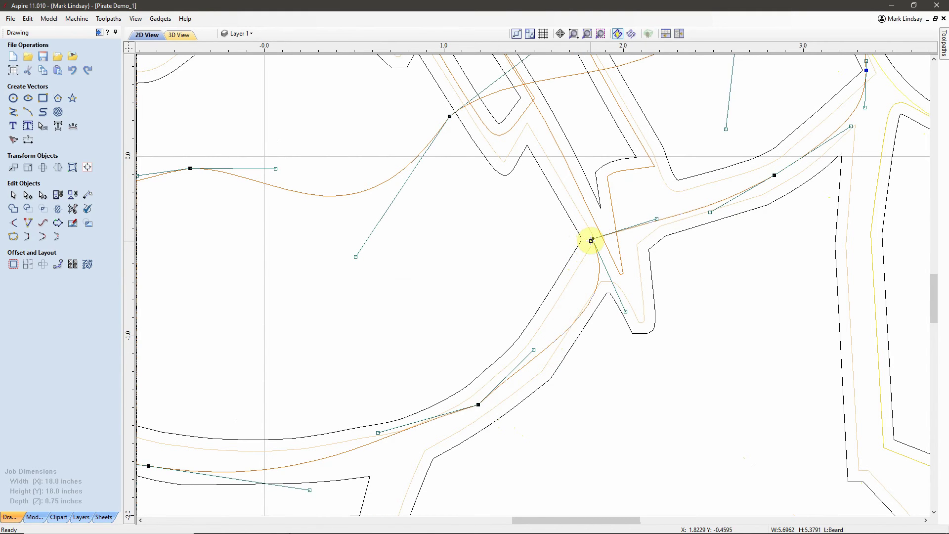
Convert the beard span between moustache tip and lower chin node to a line, insert a point and pull it outwards within the black border
right_click(573, 327)
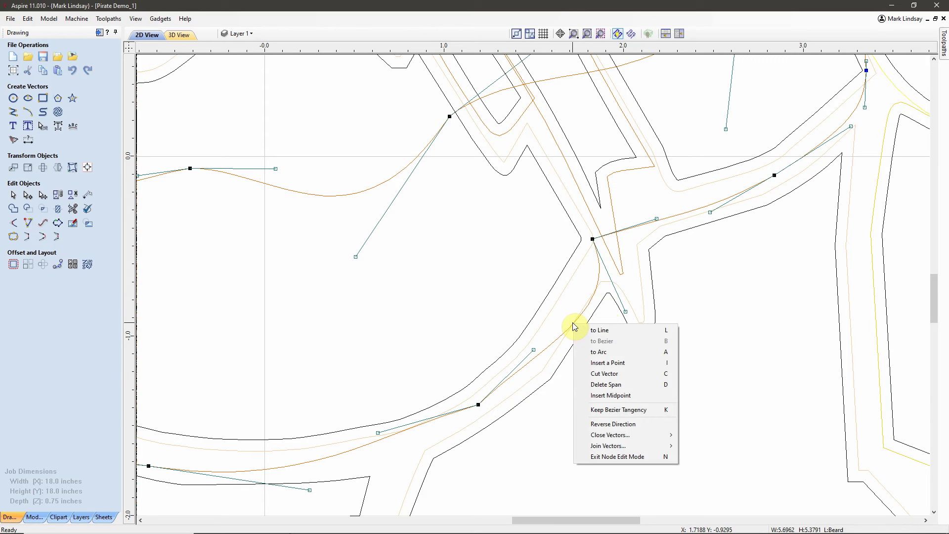
left_click(600, 329)
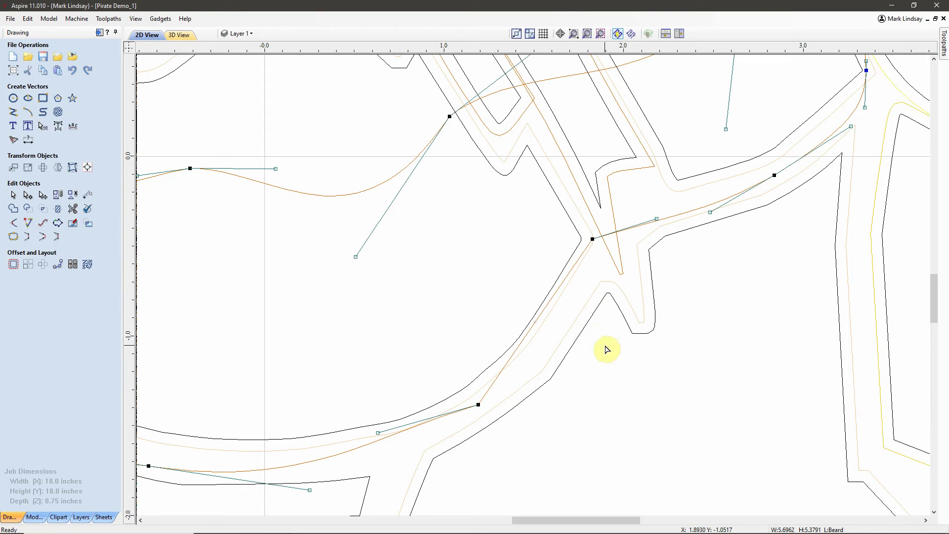
right_click(536, 321)
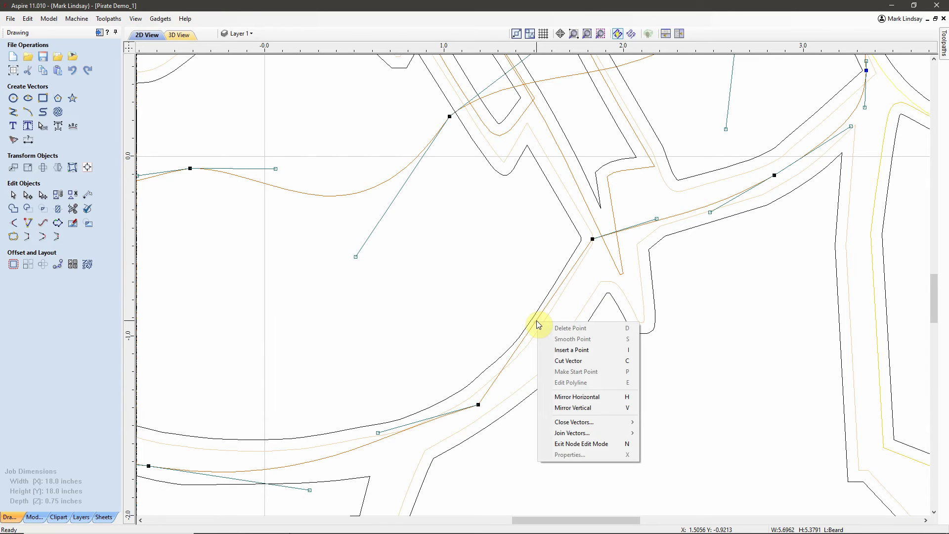
left_click(566, 351)
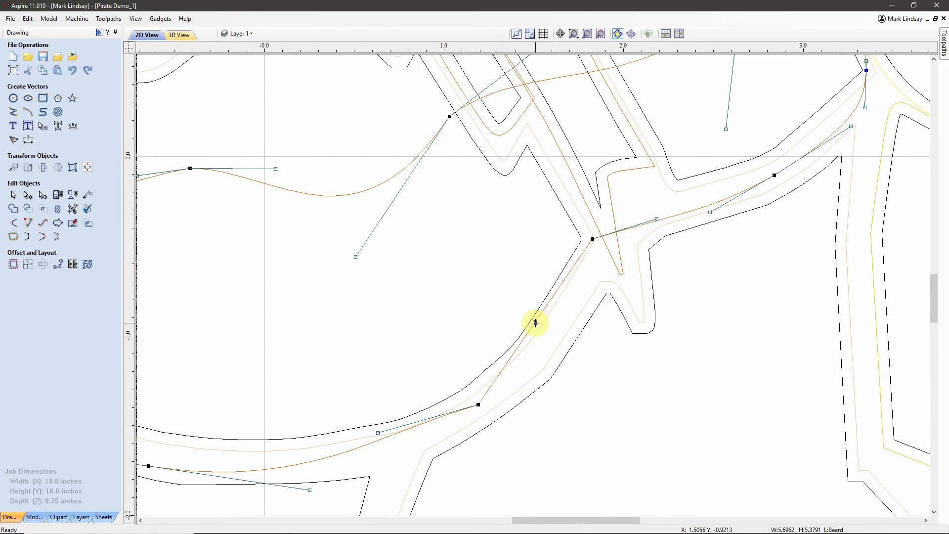
left_click_drag(536, 323, 555, 332)
scroll(632, 323, "down", 1)
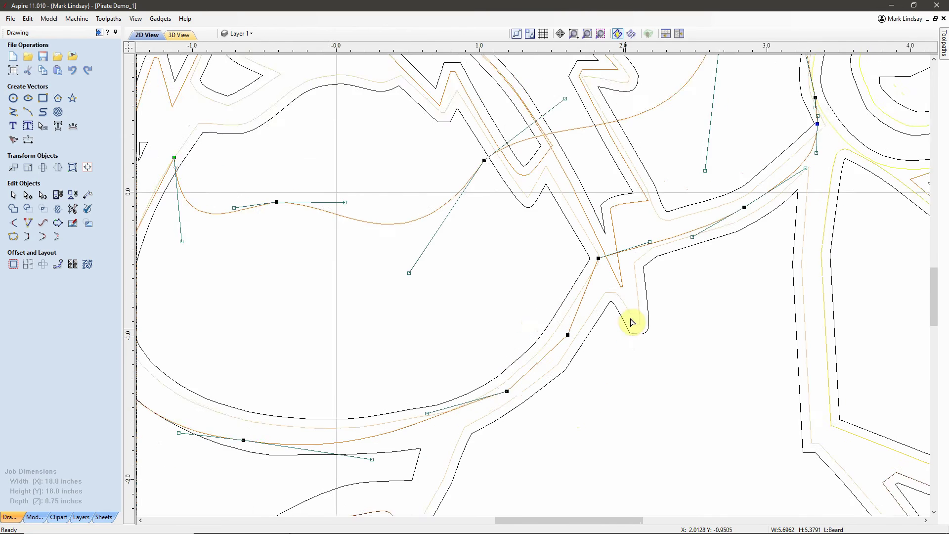
Move the beard outline's leftmost chin node slightly inwards and convert the span below it to a straight line
scroll(632, 323, "down", 2)
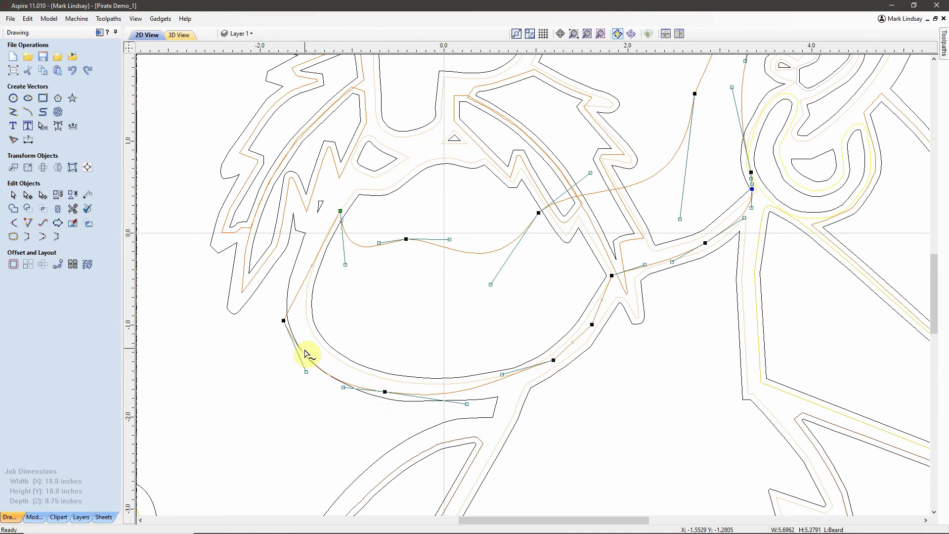
left_click_drag(291, 320, 296, 320)
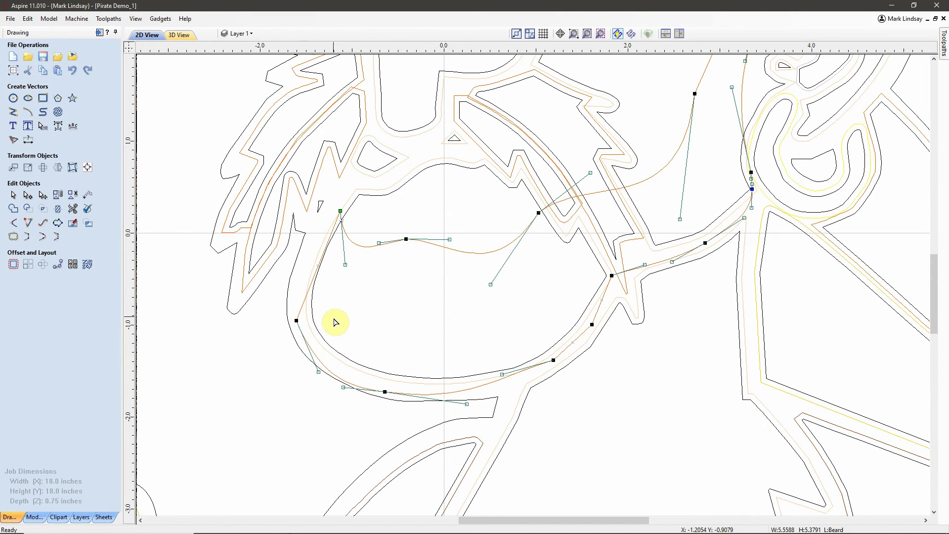
right_click(336, 380)
left_click(360, 384)
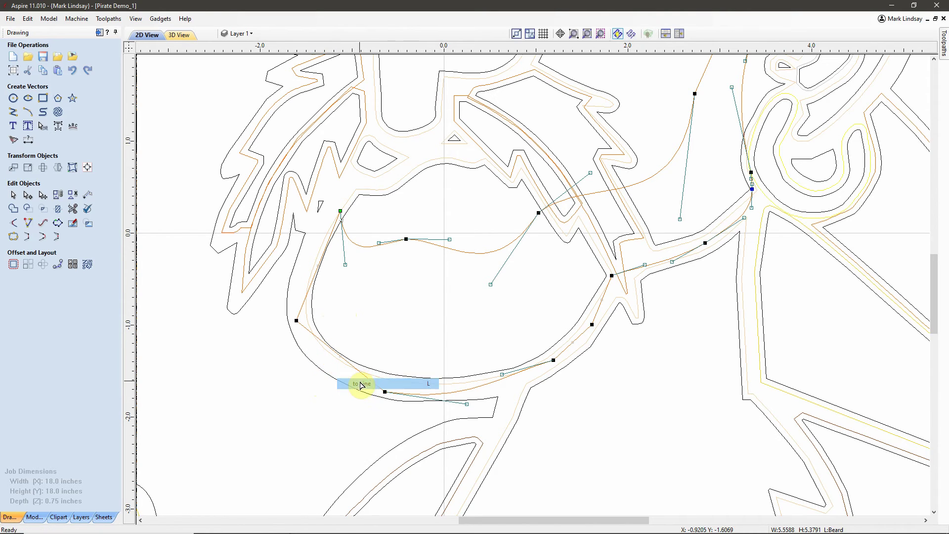
Add an outward-shifted point in each of the two straight spans on the chin's left side and nudge their adjoining lower nodes inwards
scroll(335, 356, "up", 2)
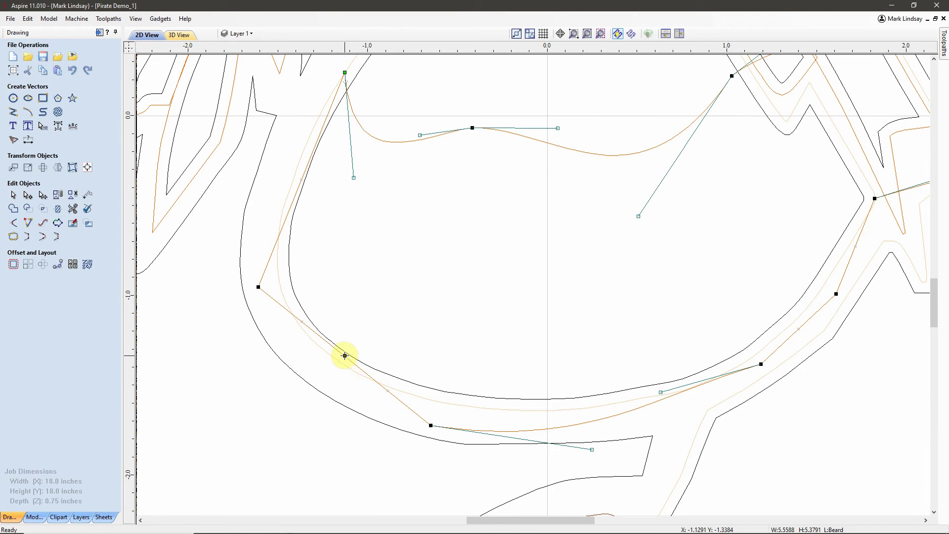
left_click_drag(344, 356, 335, 370)
left_click_drag(430, 426, 433, 417)
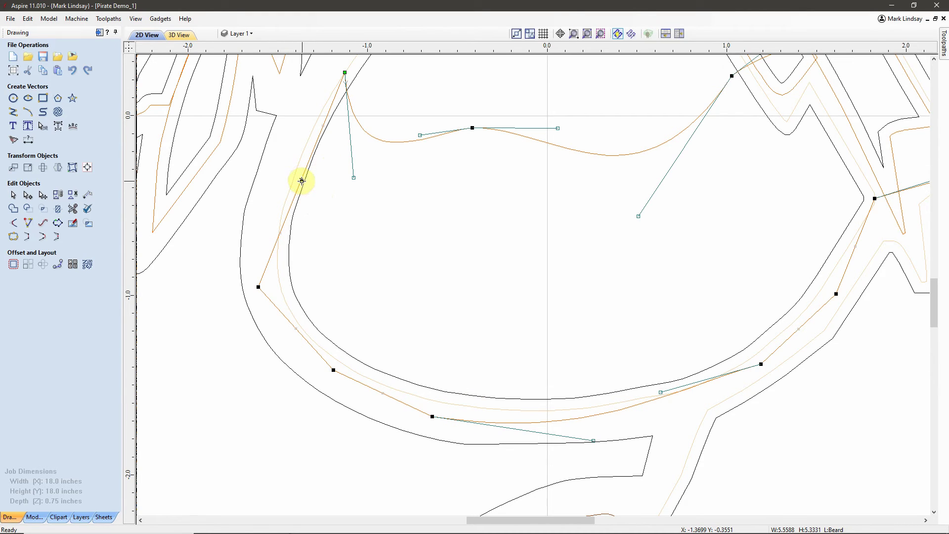
left_click_drag(300, 180, 285, 173)
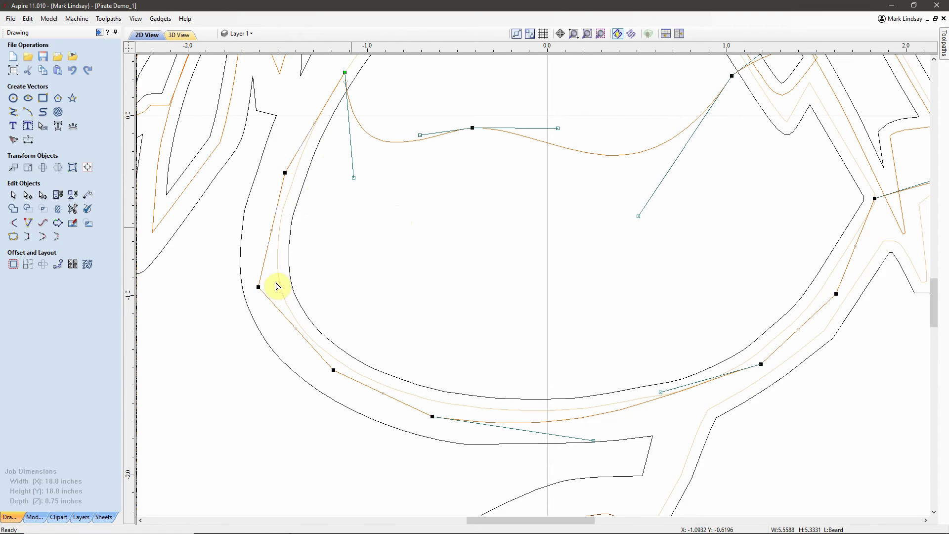
left_click_drag(258, 287, 272, 286)
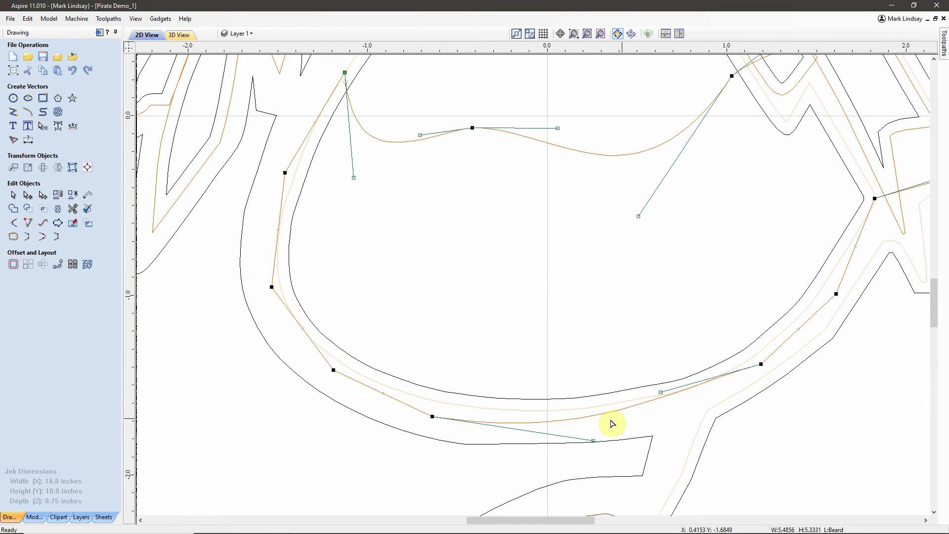
Smooth the beard outline's sharp node on the cheek, midway between the moustache and the ear
scroll(844, 258, "down", 5)
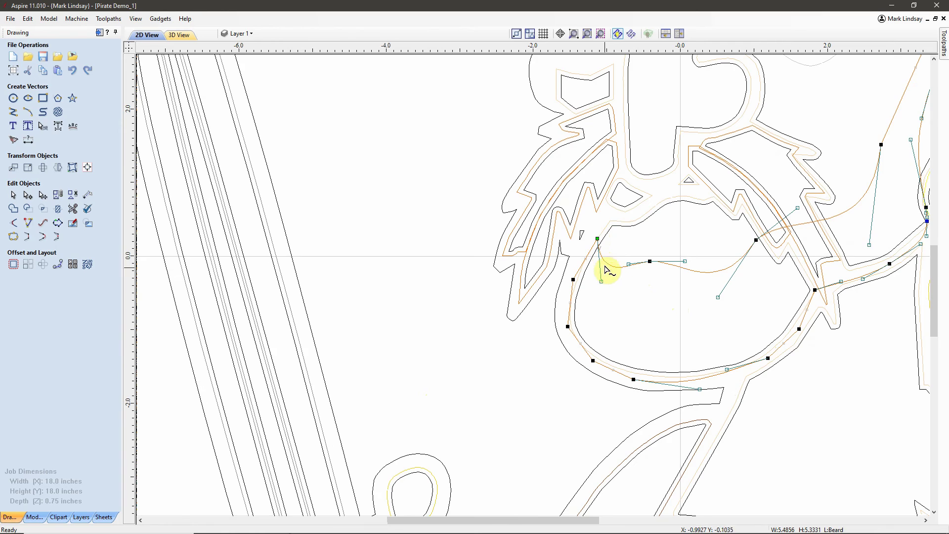
scroll(606, 267, "up", 2)
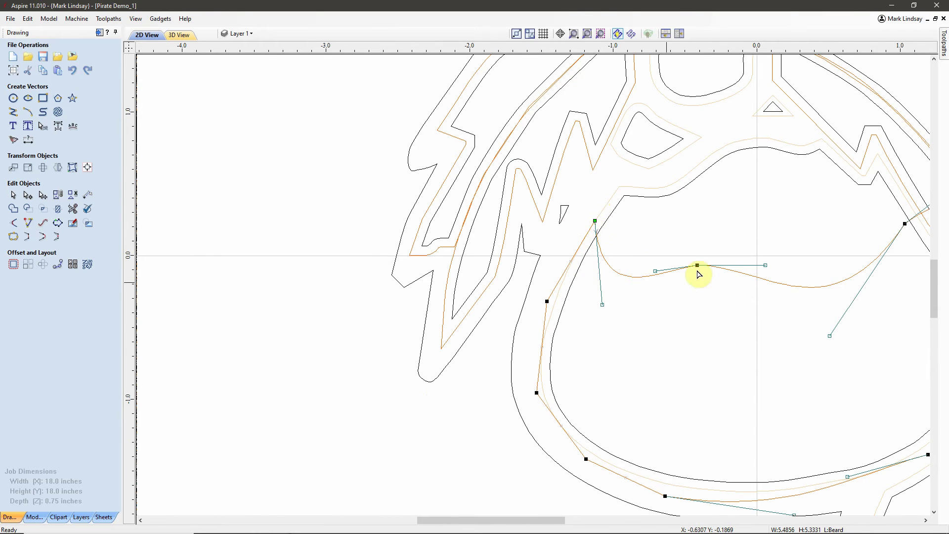
scroll(837, 285, "down", 3)
scroll(754, 339, "up", 2)
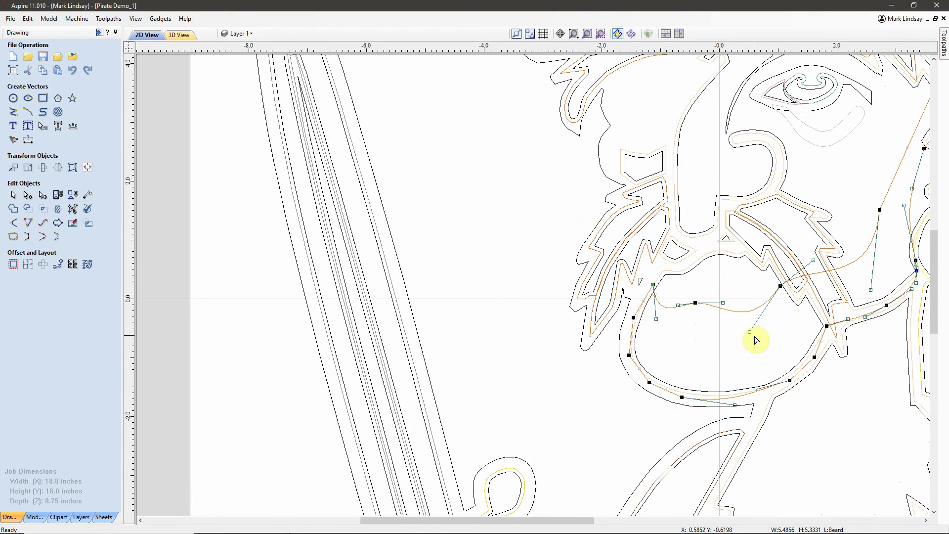
scroll(721, 299, "down", 3)
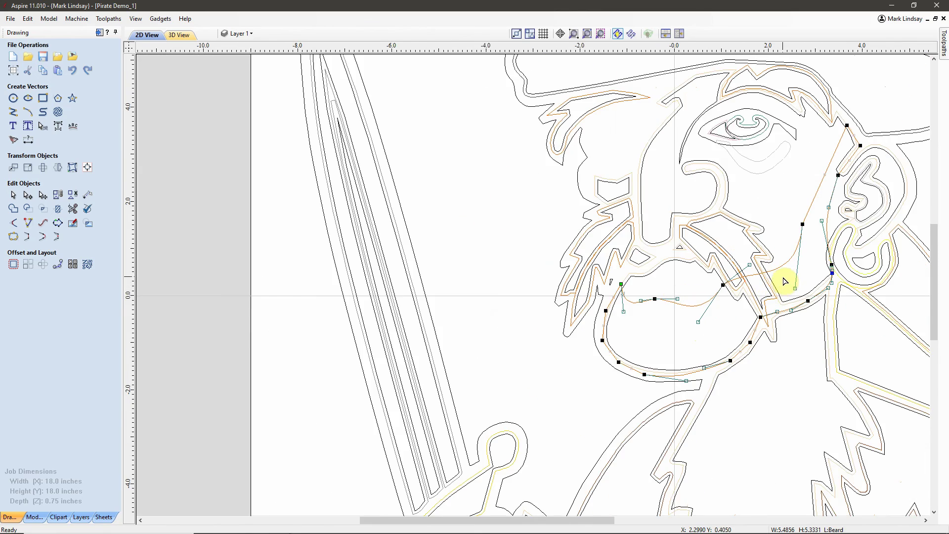
scroll(772, 273, "up", 2)
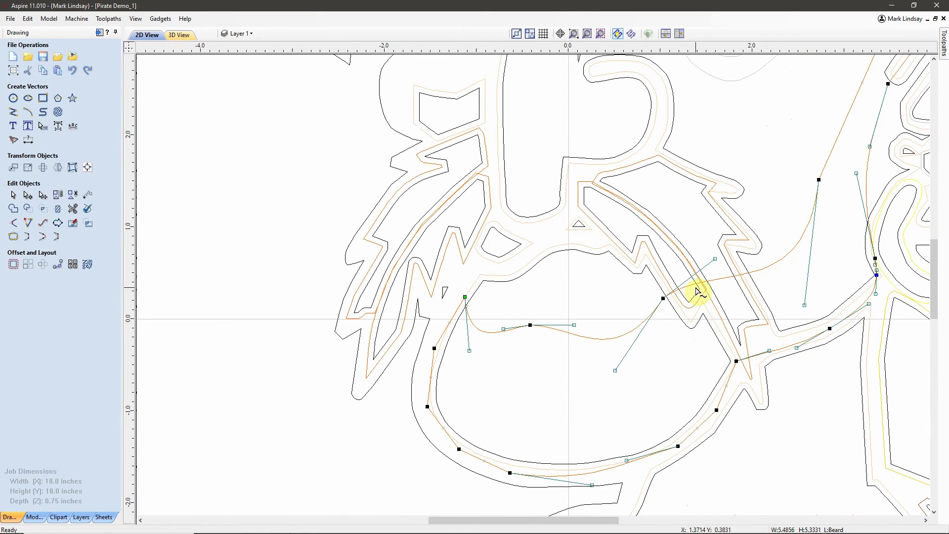
scroll(786, 269, "down", 2)
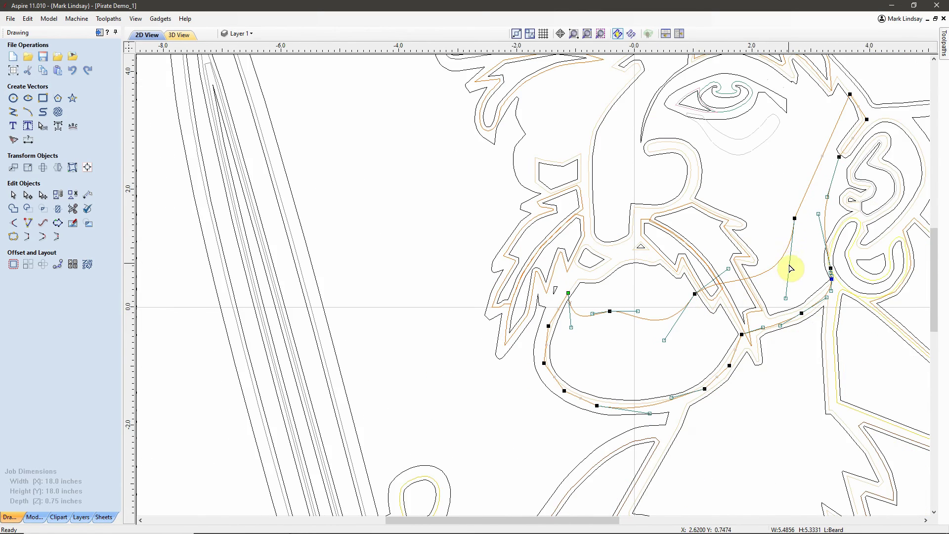
scroll(792, 212, "up", 3)
left_click_drag(810, 198, 760, 251)
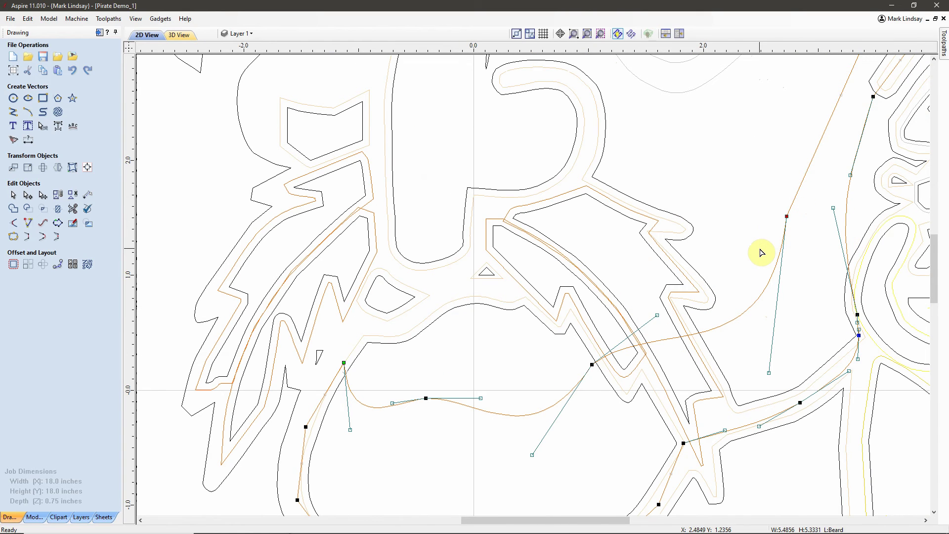
right_click(787, 217)
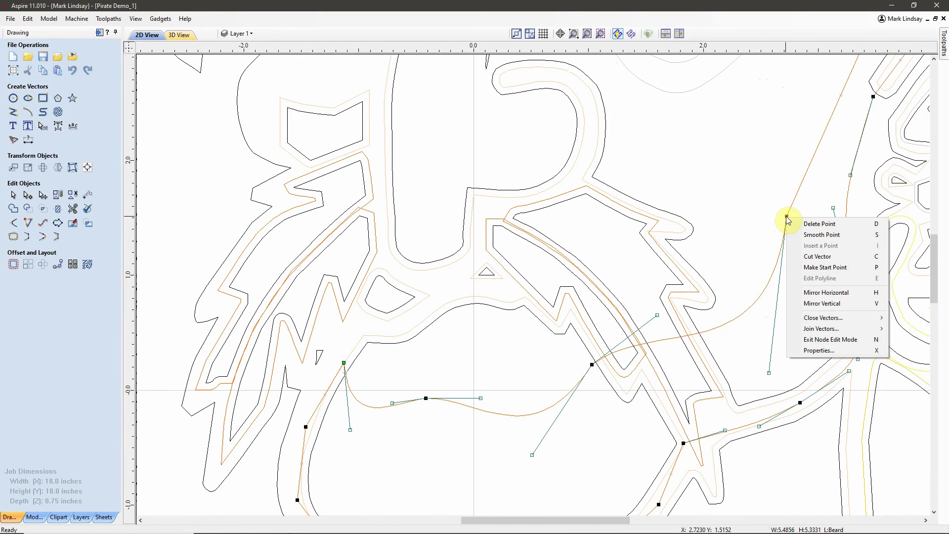
left_click(823, 233)
scroll(819, 241, "down", 2)
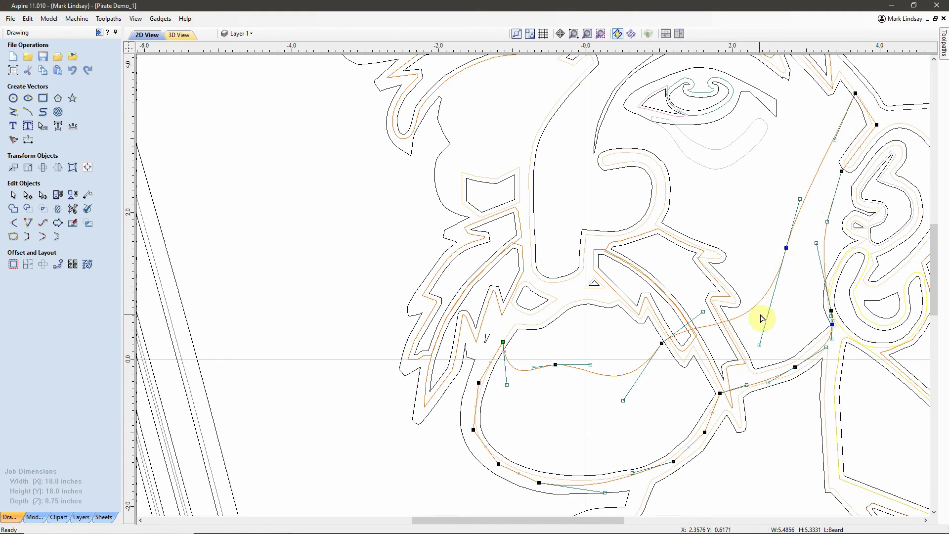
Shift the beard outline's node at the jaw corner below the earlobe about 0.05 inches outwards, within the black border
left_click(601, 427)
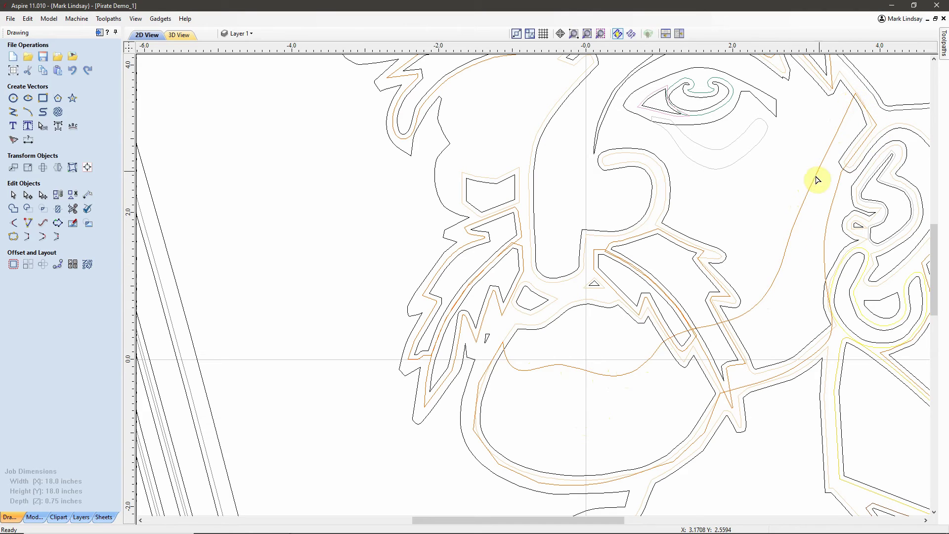
scroll(596, 277, "down", 2)
scroll(714, 352, "down", 1)
scroll(726, 296, "up", 5)
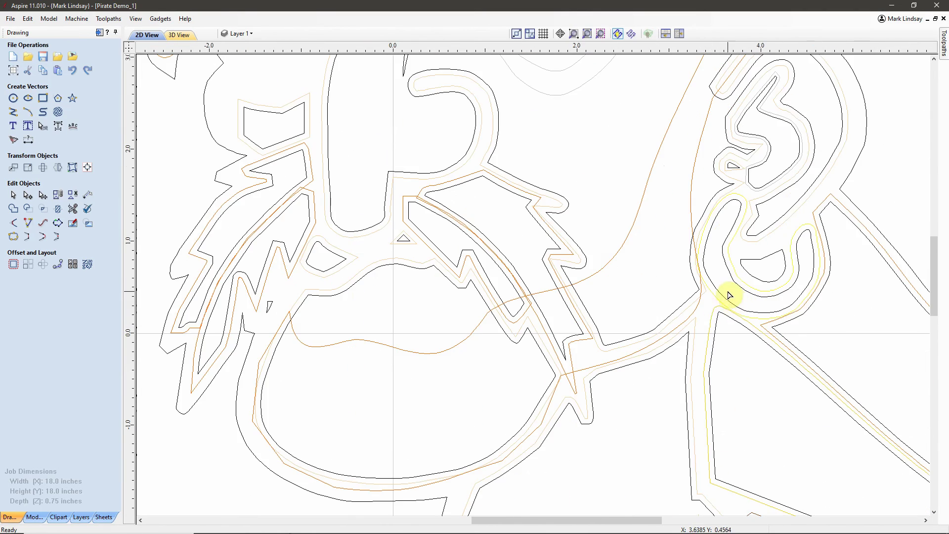
left_click(695, 298)
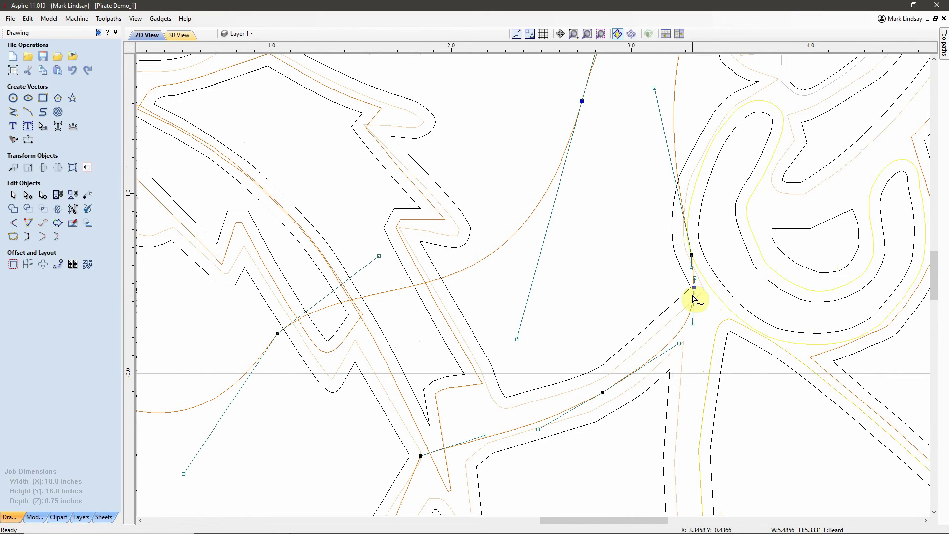
scroll(696, 292, "up", 2)
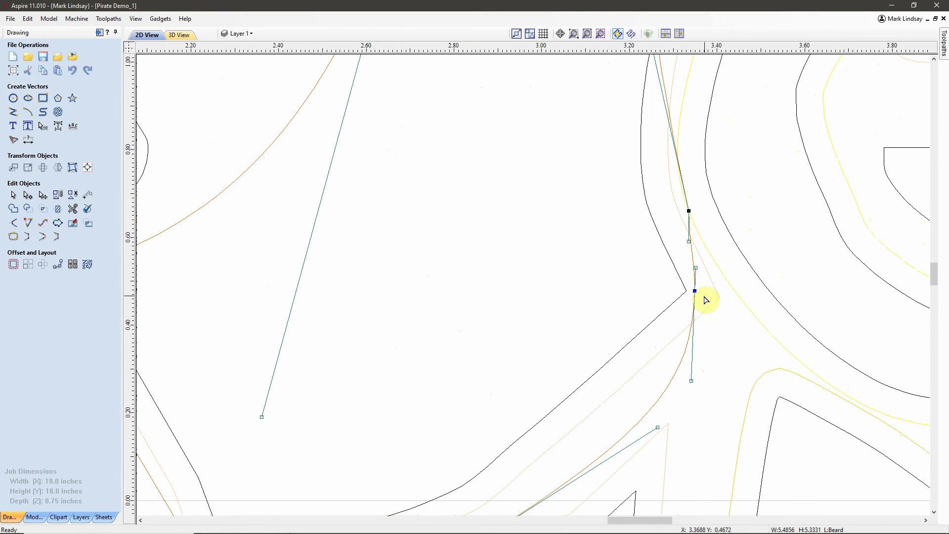
left_click_drag(695, 291, 716, 292)
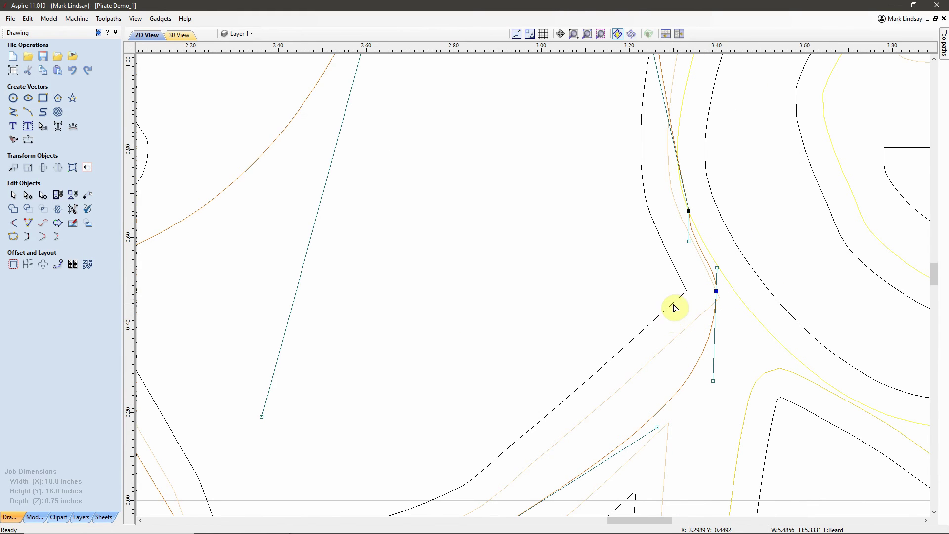
scroll(674, 305, "down", 2)
scroll(593, 349, "down", 3)
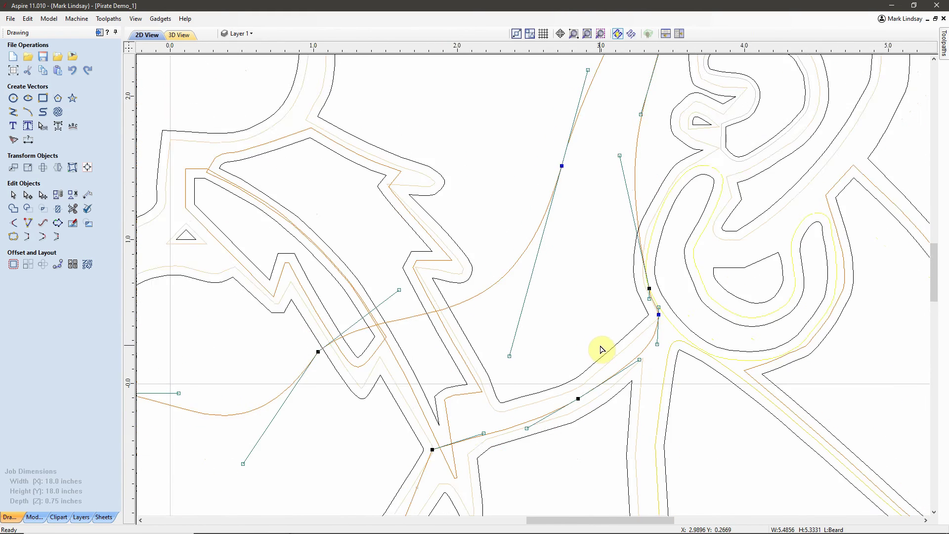
left_click(705, 363)
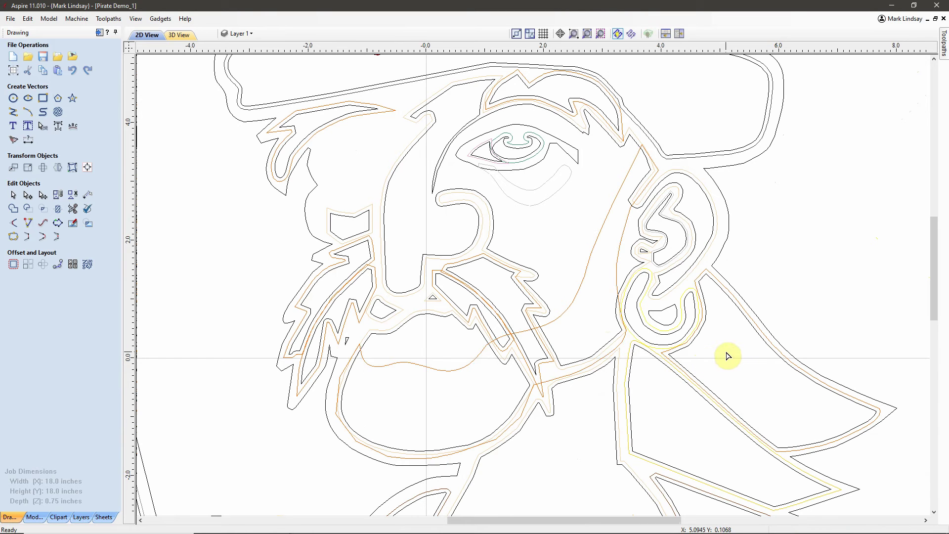
Smooth the beard outline's sharp node in front of the ear, at the lower end of the sideburn, keeping its original position
scroll(650, 218, "up", 2)
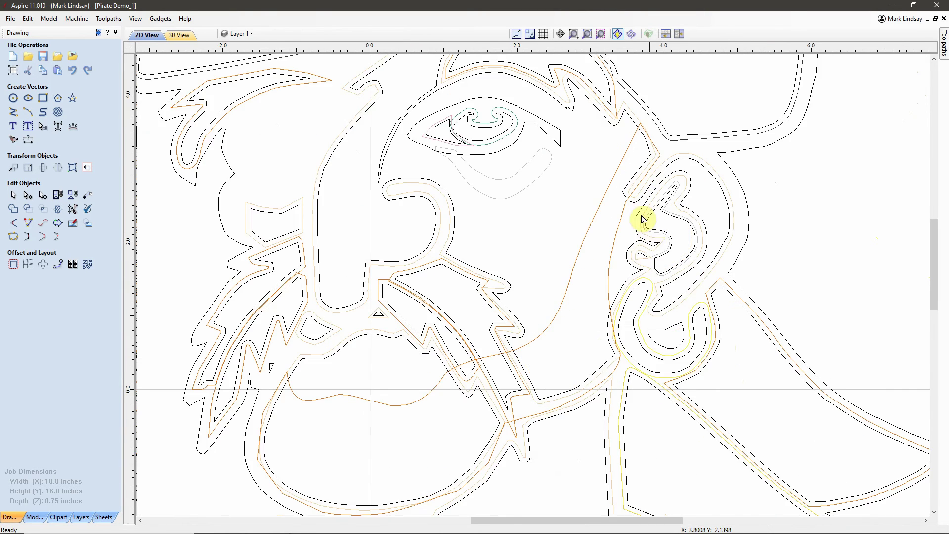
left_click(613, 223)
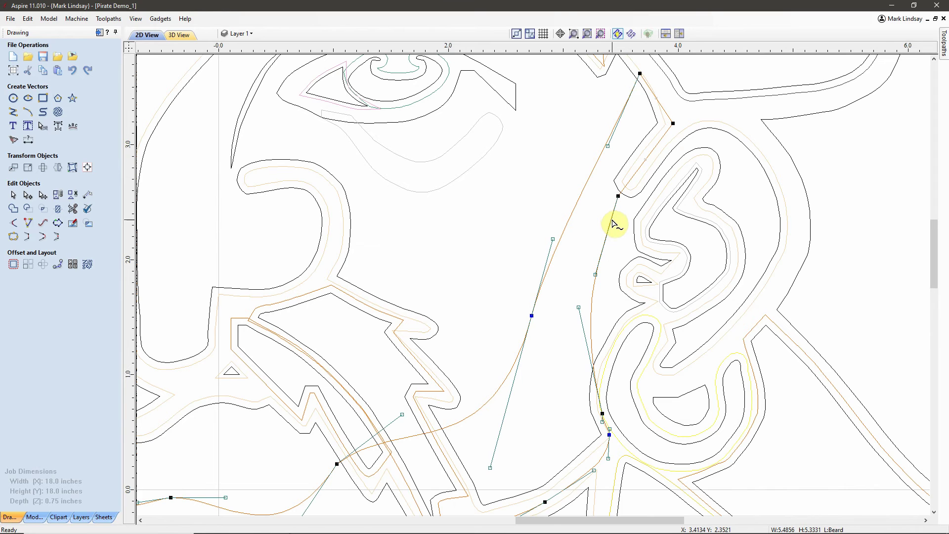
scroll(612, 212, "up", 3)
left_click_drag(635, 163, 613, 212)
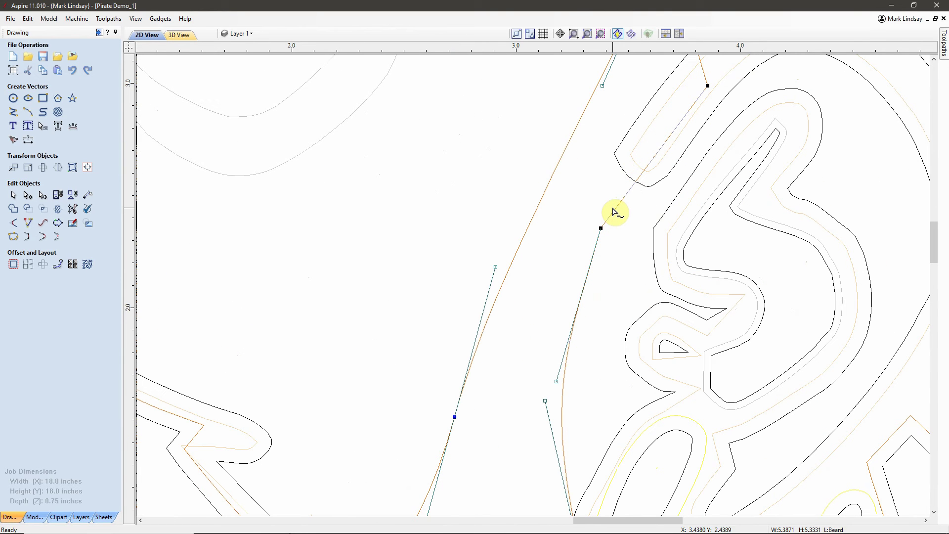
key("ctrl+z")
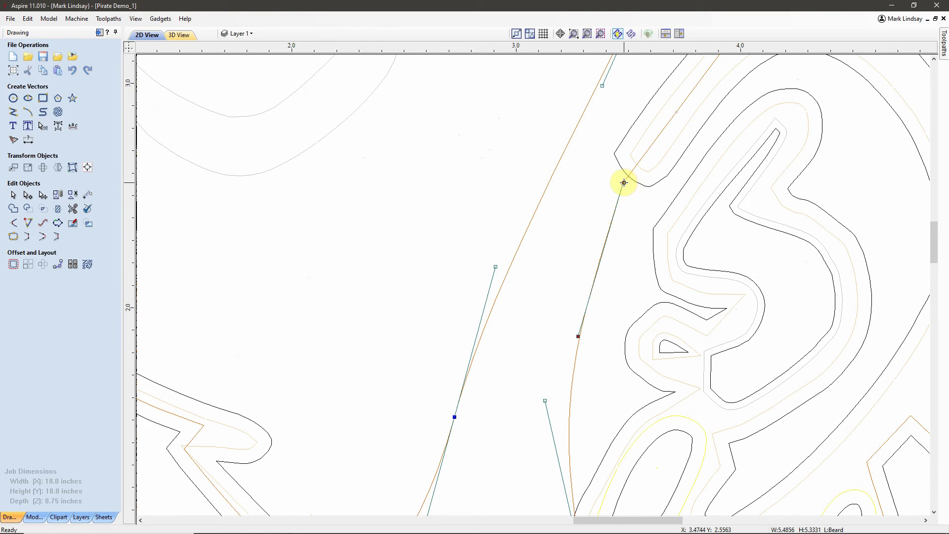
key("s")
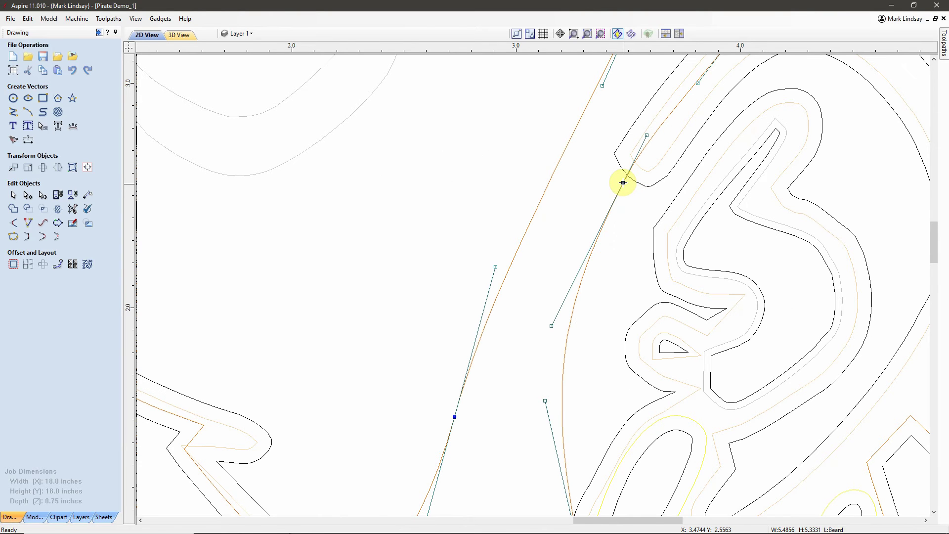
Shorten the two facing curve handles of the beard span in front of the ear so it runs closer to the ear, and finish node editing
scroll(620, 292, "down", 3)
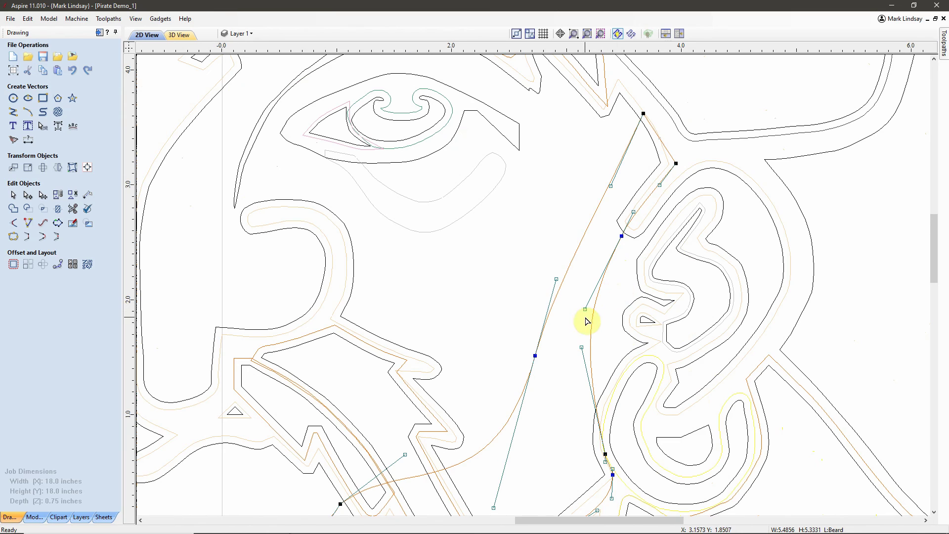
left_click_drag(585, 309, 604, 292)
left_click_drag(581, 347, 587, 370)
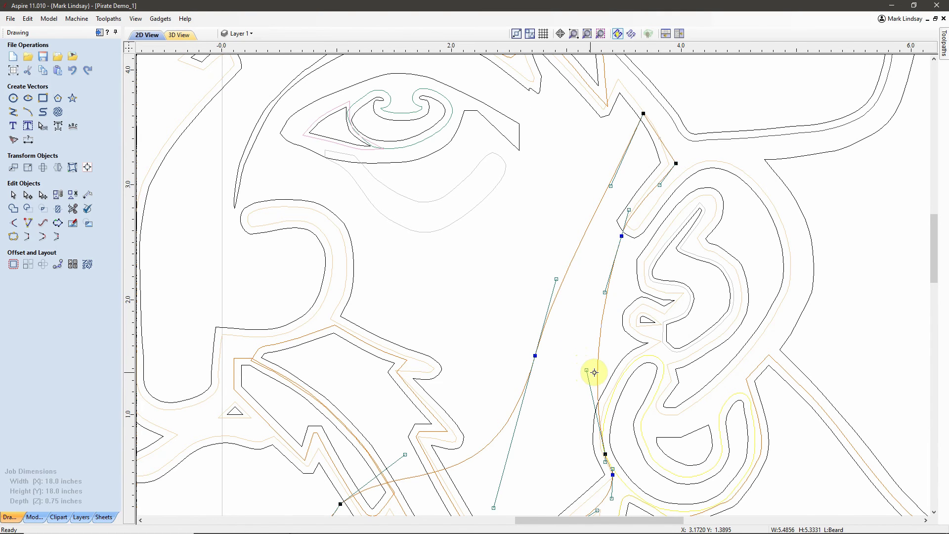
scroll(639, 332, "down", 3)
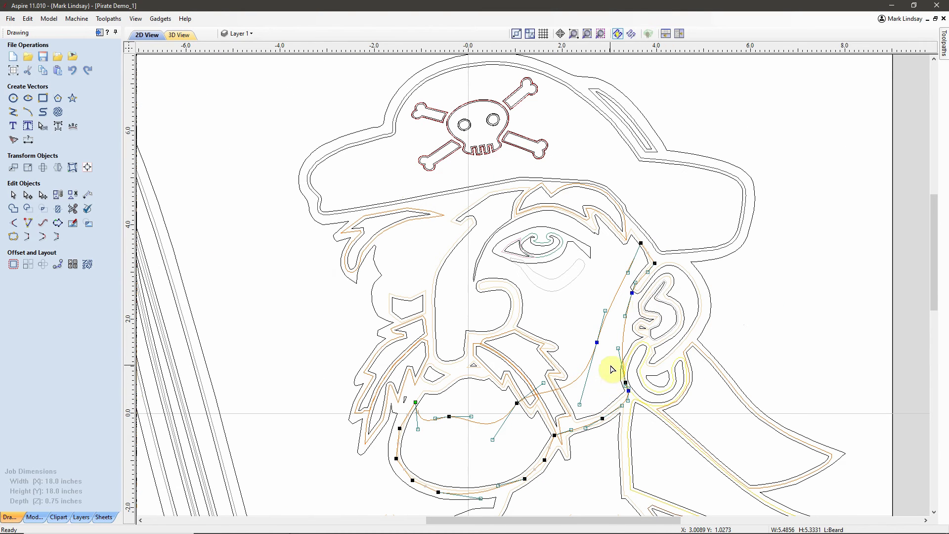
scroll(623, 321, "up", 3)
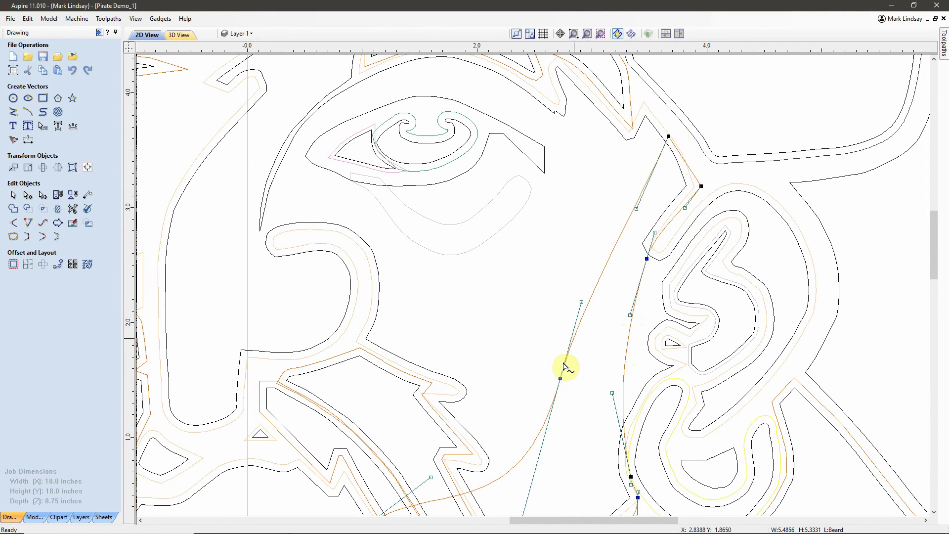
scroll(596, 332, "down", 4)
scroll(585, 339, "down", 1)
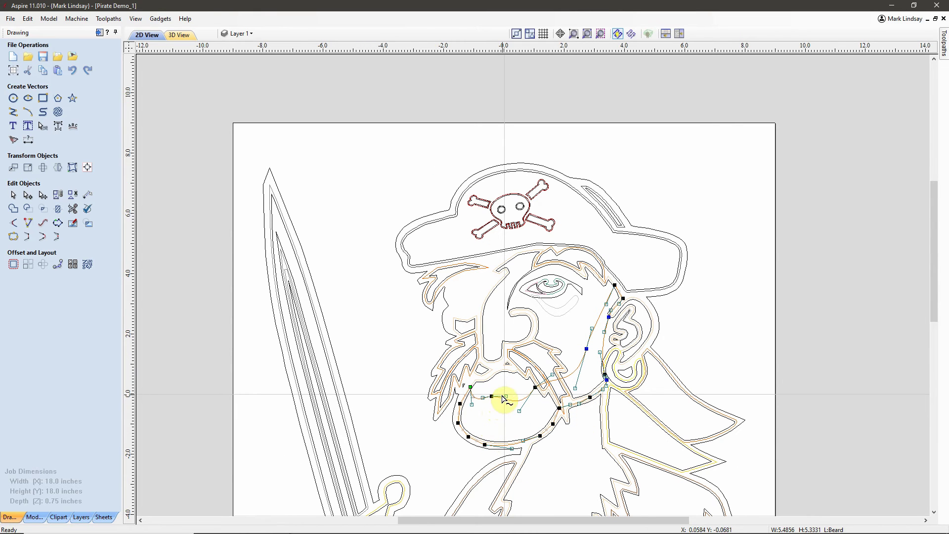
left_click(712, 349)
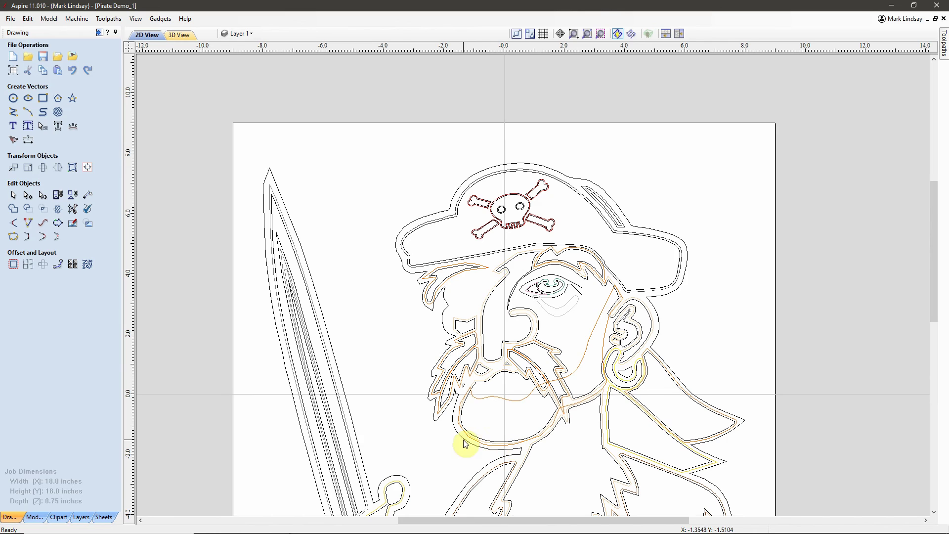
Offset the small triangle between the moustache and the mouth's left corner outwards by 0.0625 inches and move the offset to the Peach layer
scroll(454, 425, "up", 1)
scroll(454, 424, "up", 1)
scroll(492, 346, "up", 1)
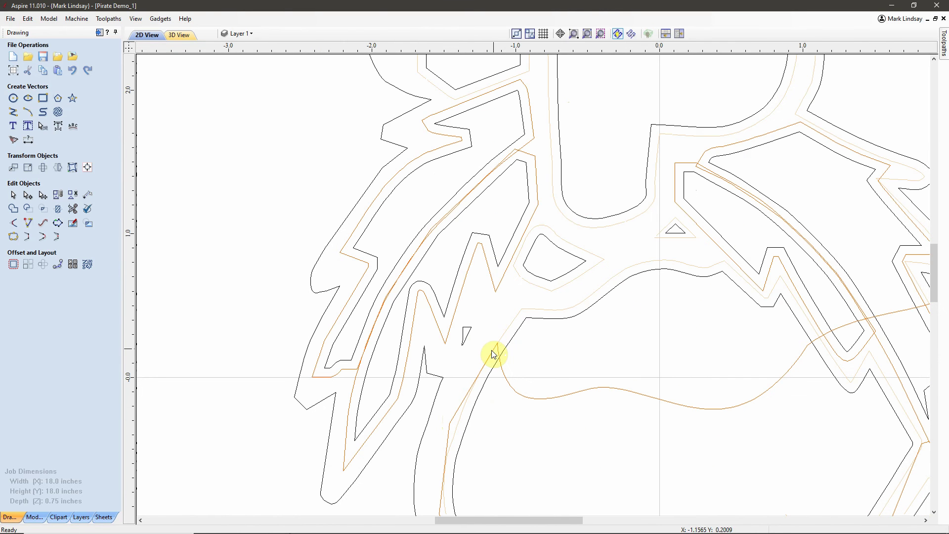
left_click(468, 339)
left_click(10, 264)
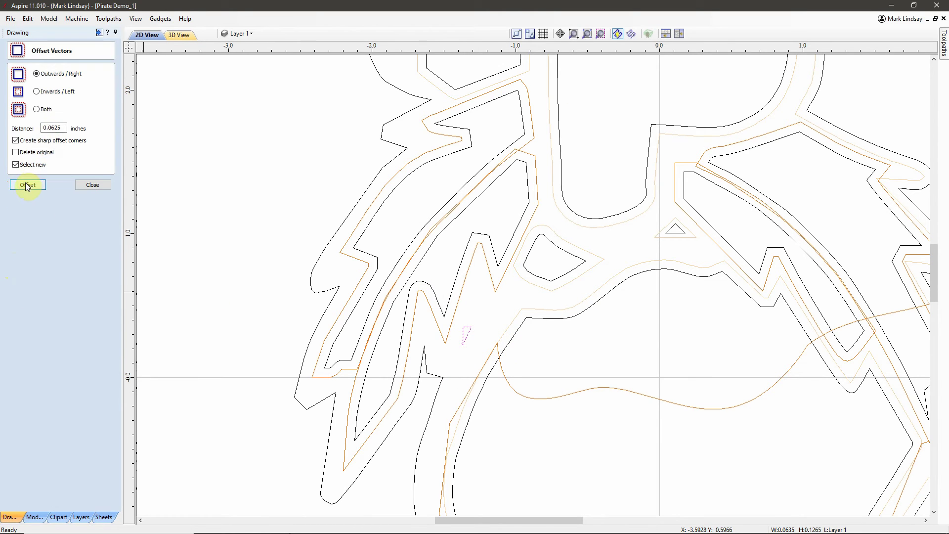
left_click(92, 186)
right_click(465, 357)
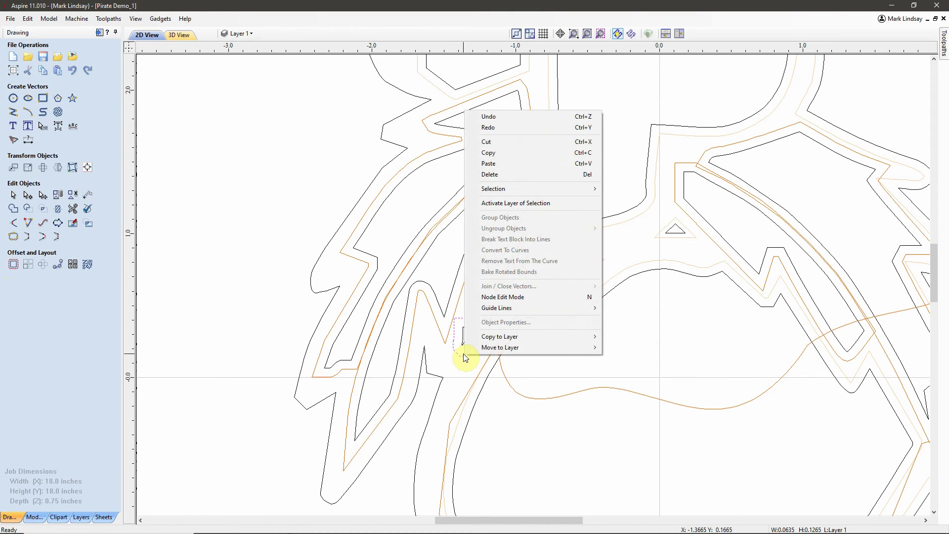
mouse_move(523, 346)
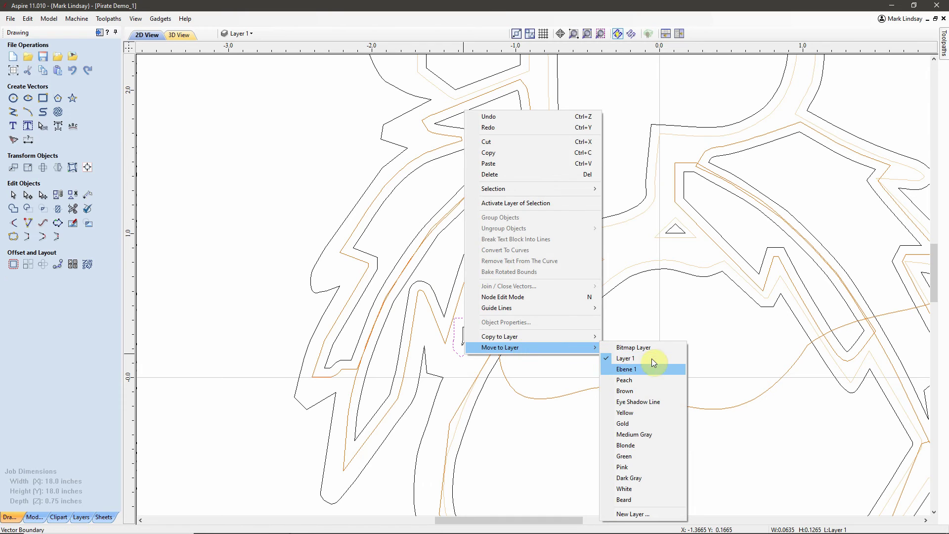
left_click(639, 381)
Look over the whole pirate drawing and examine the nodes of the left eyebrow's outline on the Blonde layer
scroll(594, 278, "down", 5)
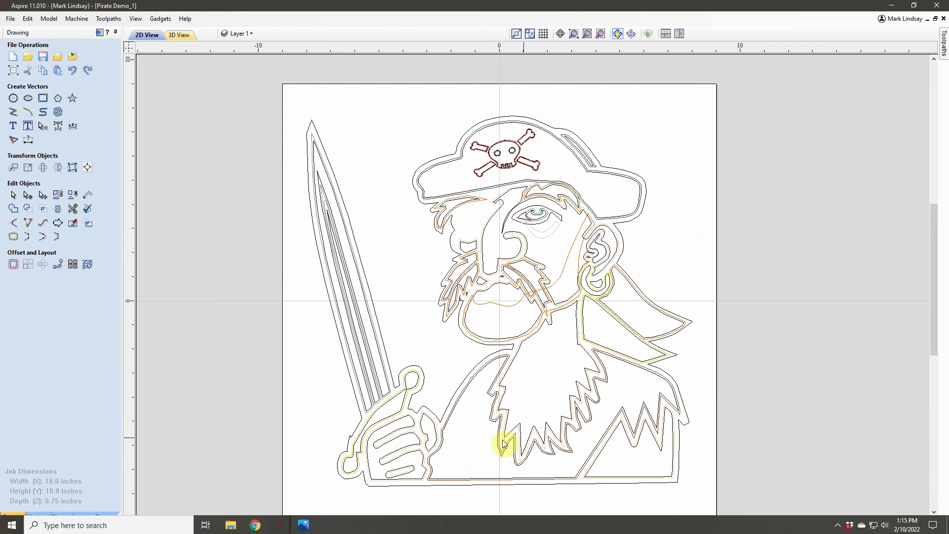
scroll(495, 447, "up", 3)
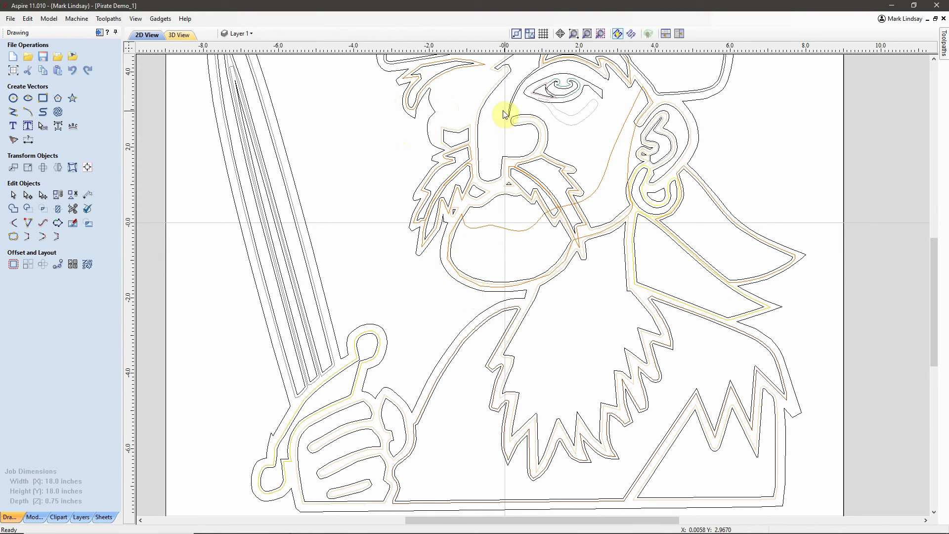
scroll(425, 167, "down", 1)
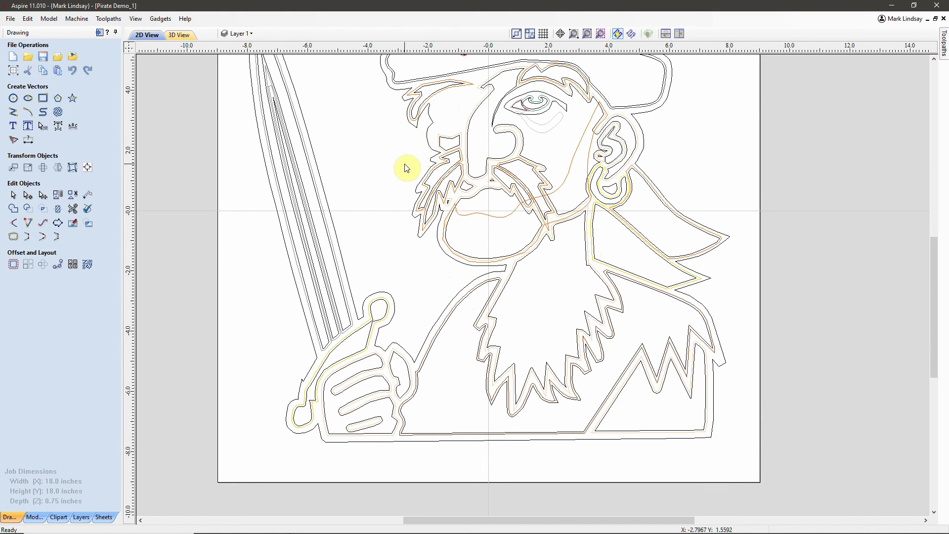
scroll(360, 352, "up", 1)
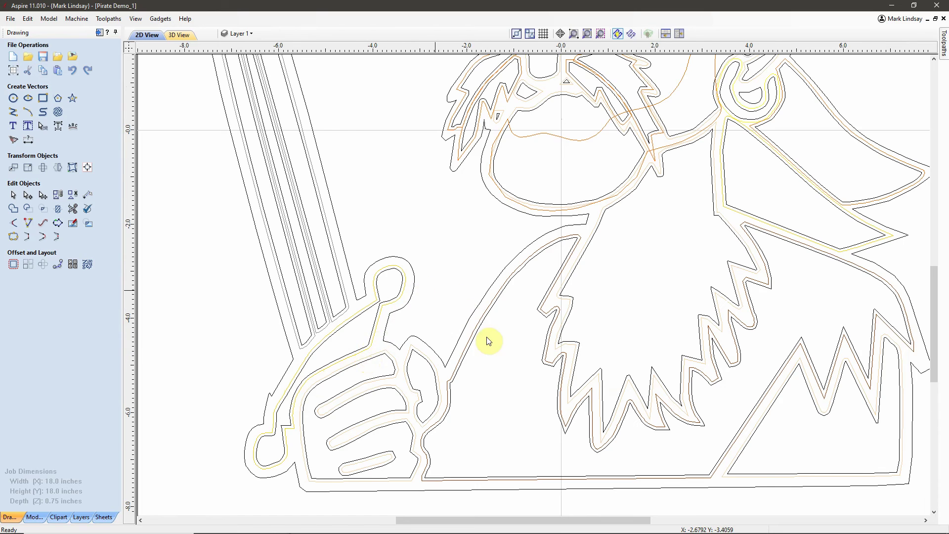
scroll(489, 346, "down", 1)
scroll(466, 91, "up", 3)
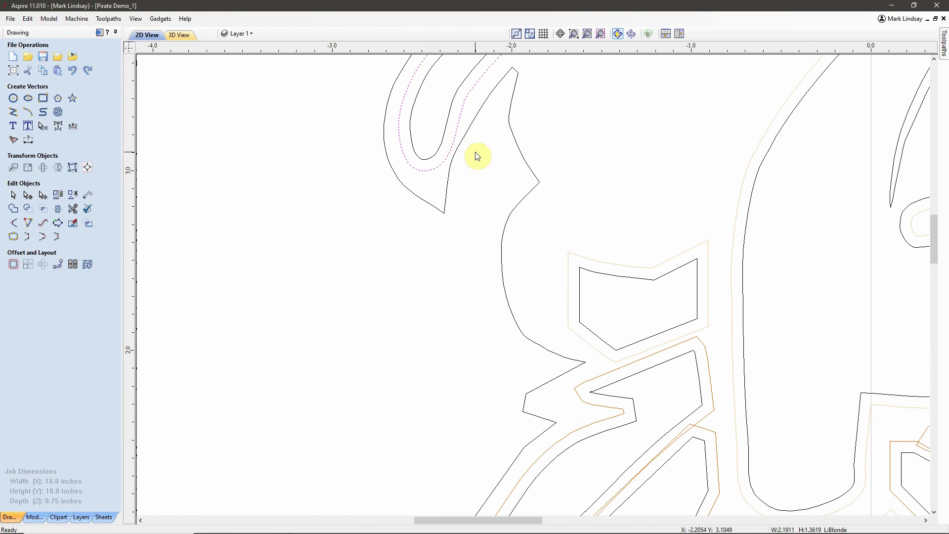
key("n")
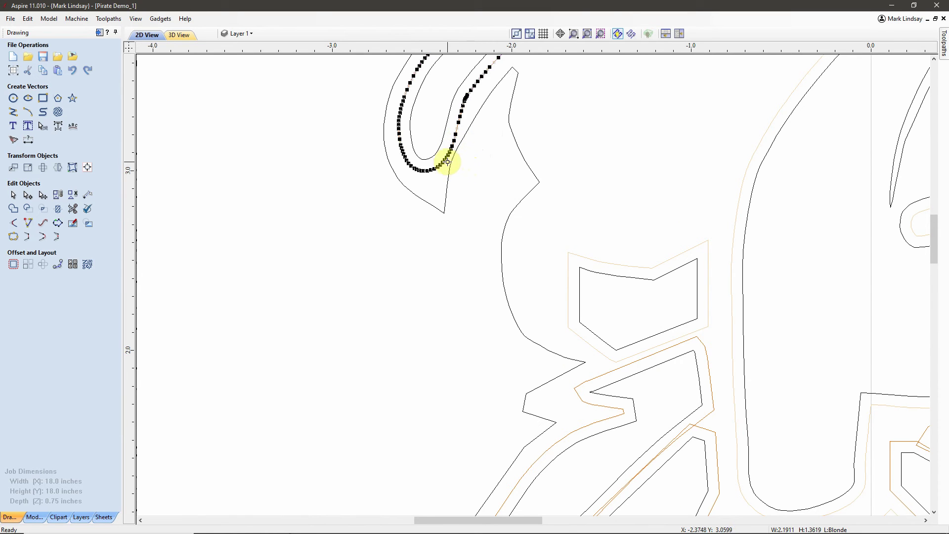
scroll(444, 160, "up", 2)
scroll(445, 159, "down", 3)
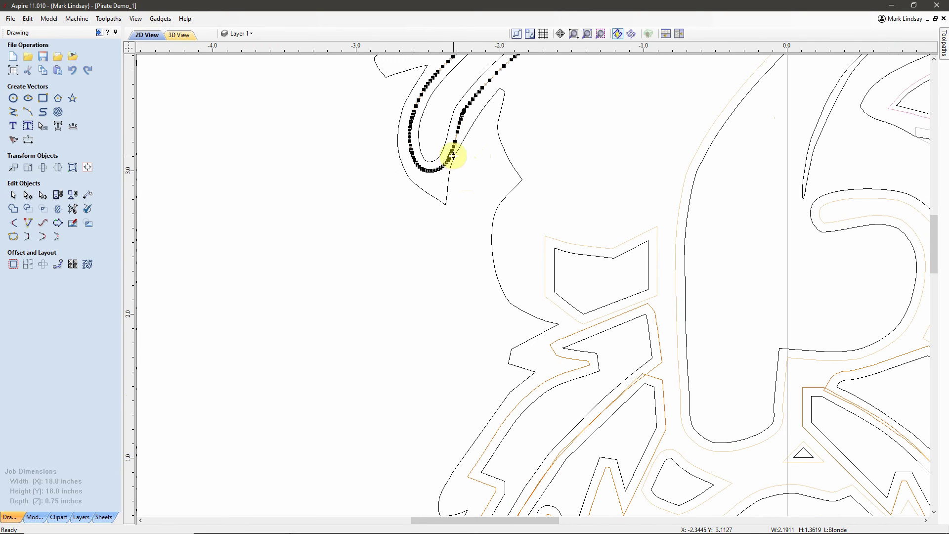
scroll(449, 150, "up", 2)
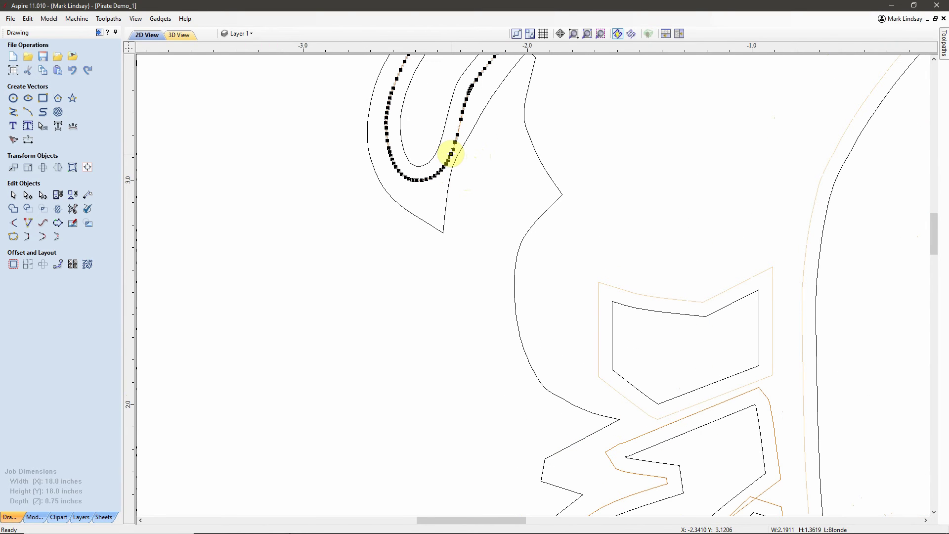
scroll(356, 267, "down", 3)
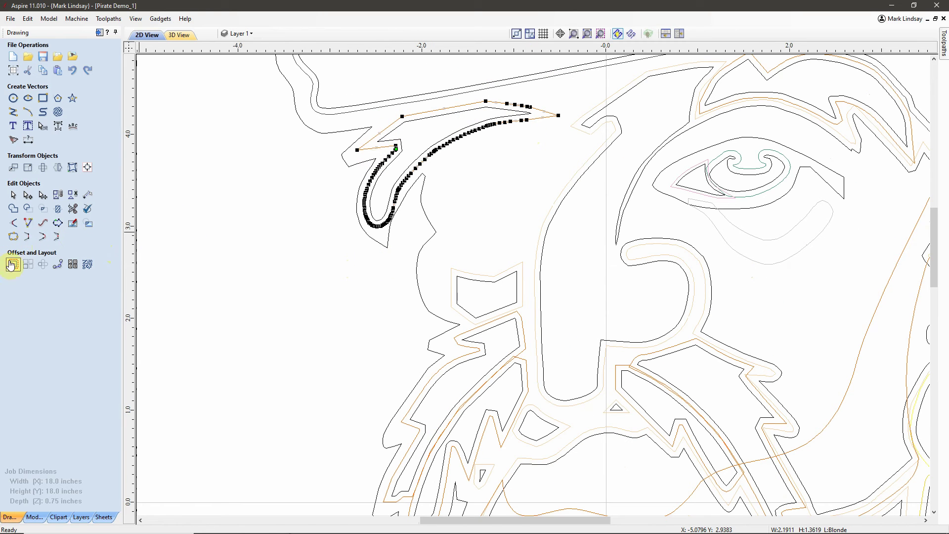
Fit Bezier curves to the left eyebrow's outline with a 0.001 inch tolerance, keeping sharp corners and replacing the original vector
left_click(43, 226)
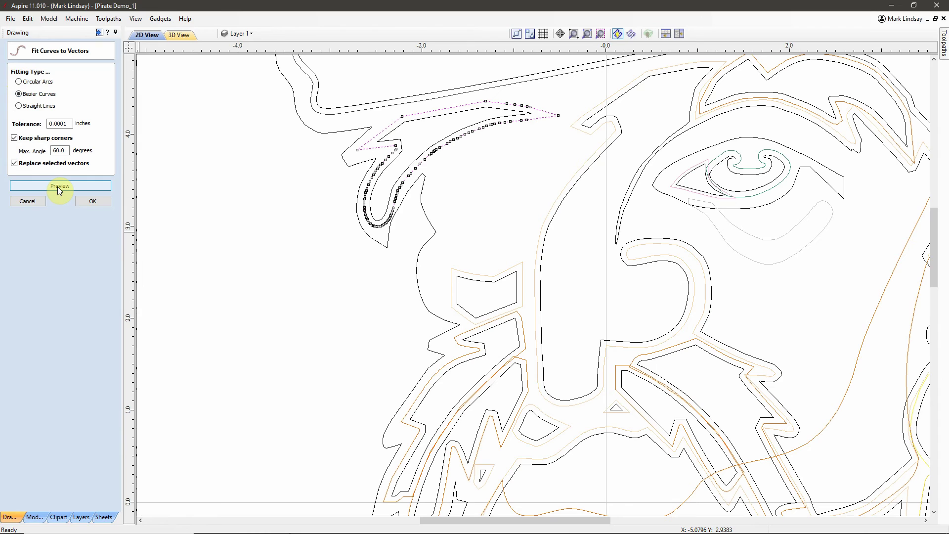
left_click(58, 124)
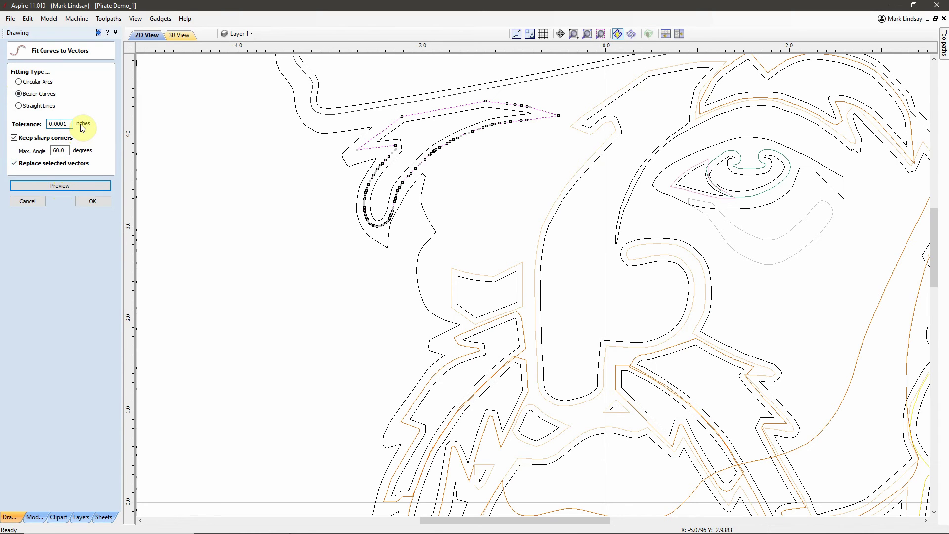
key("Delete")
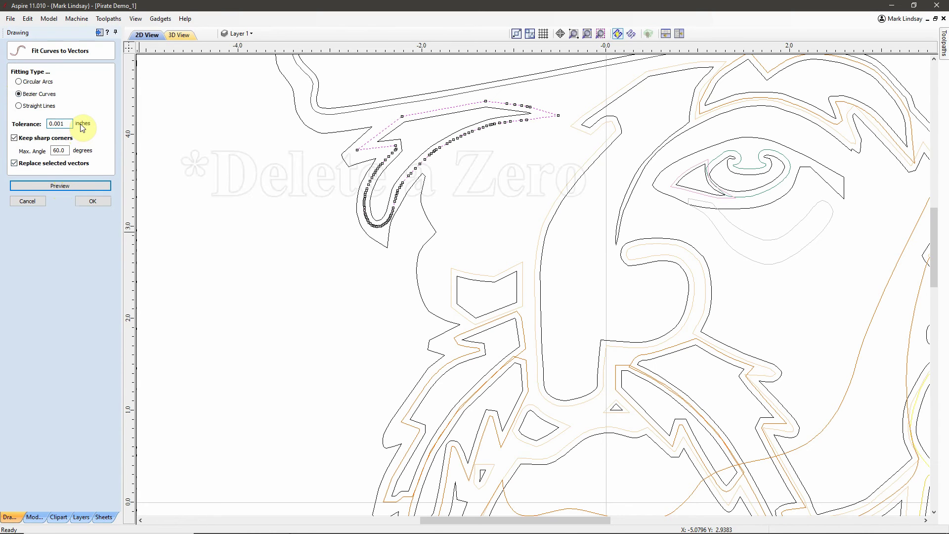
left_click(65, 186)
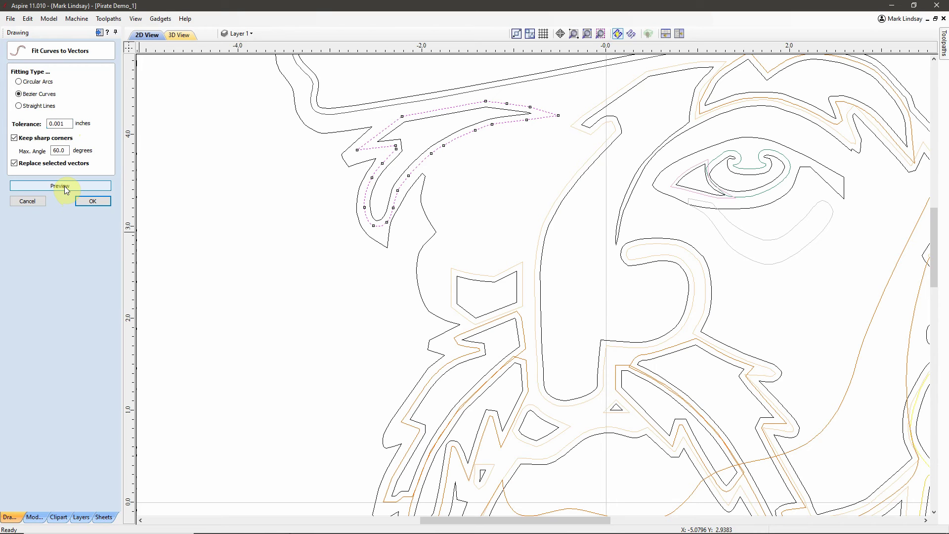
left_click(92, 201)
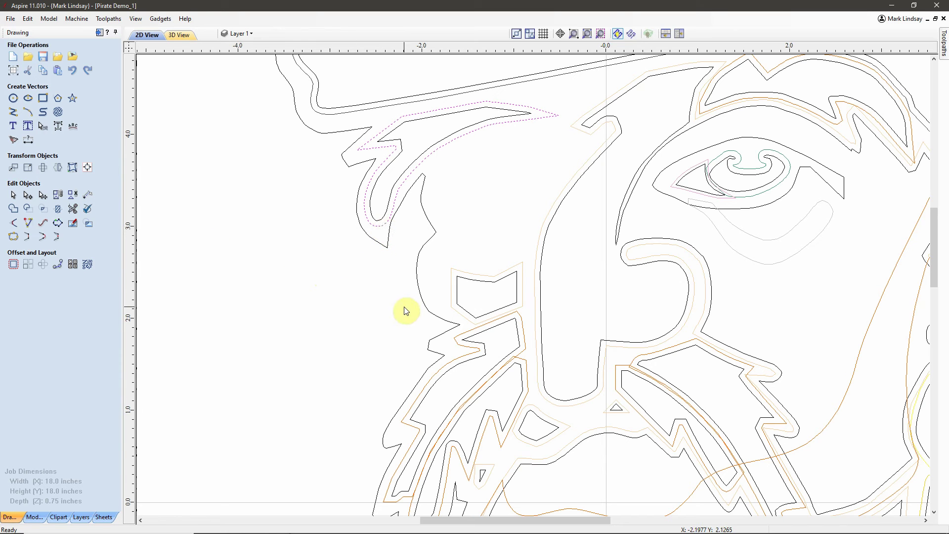
Edit the fitted eyebrow outline's nodes and slightly reposition the node on the inner side of its rounded lower end
key("n")
scroll(379, 217, "up", 4)
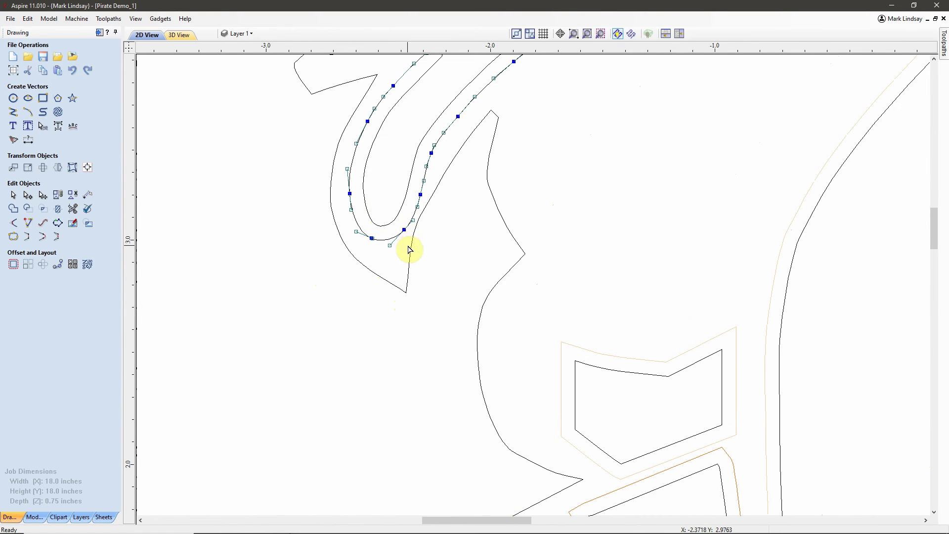
scroll(409, 242, "up", 2)
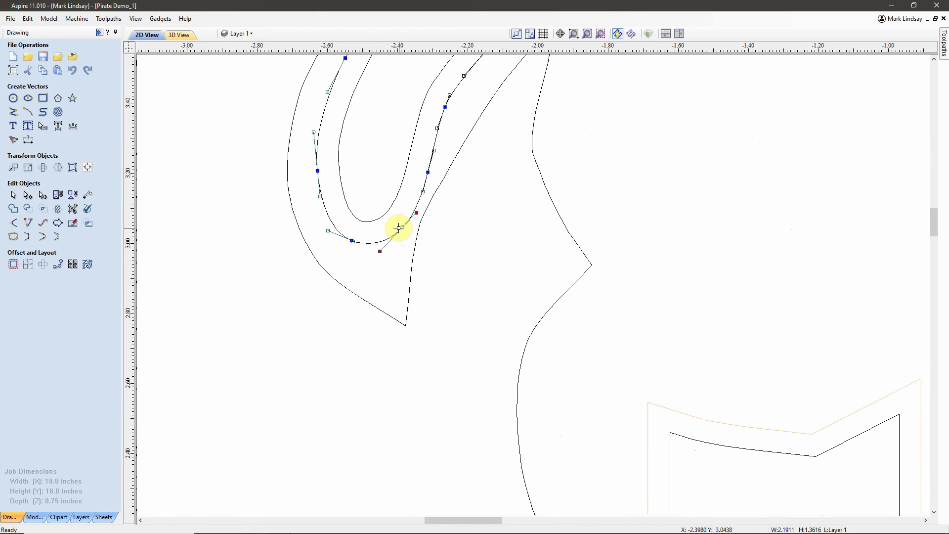
left_click_drag(399, 228, 348, 213)
scroll(360, 237, "up", 8)
scroll(548, 318, "down", 8)
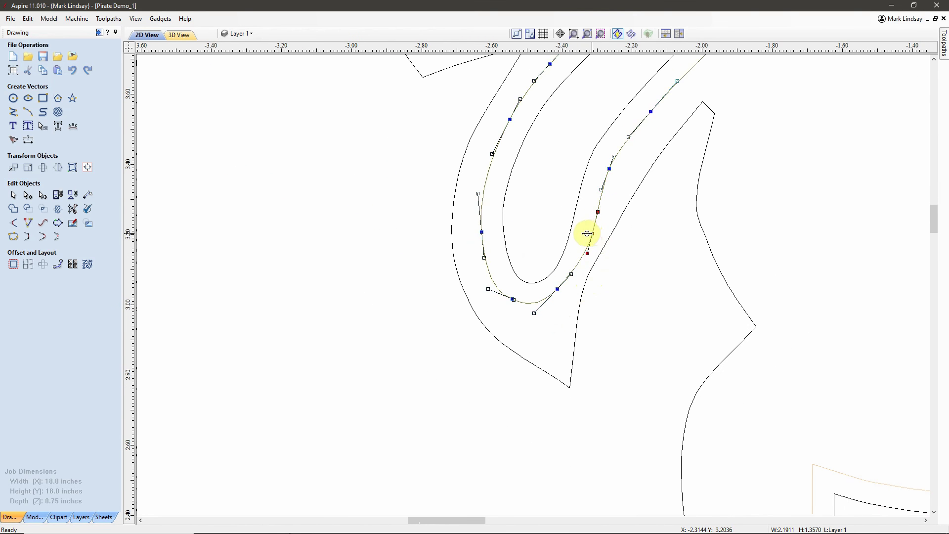
Delete surplus nodes along the eyebrow outline's long lower edge and both sides of its rounded lower end
scroll(604, 262, "down", 3)
scroll(609, 127, "up", 7)
scroll(686, 163, "down", 5)
scroll(699, 123, "up", 3)
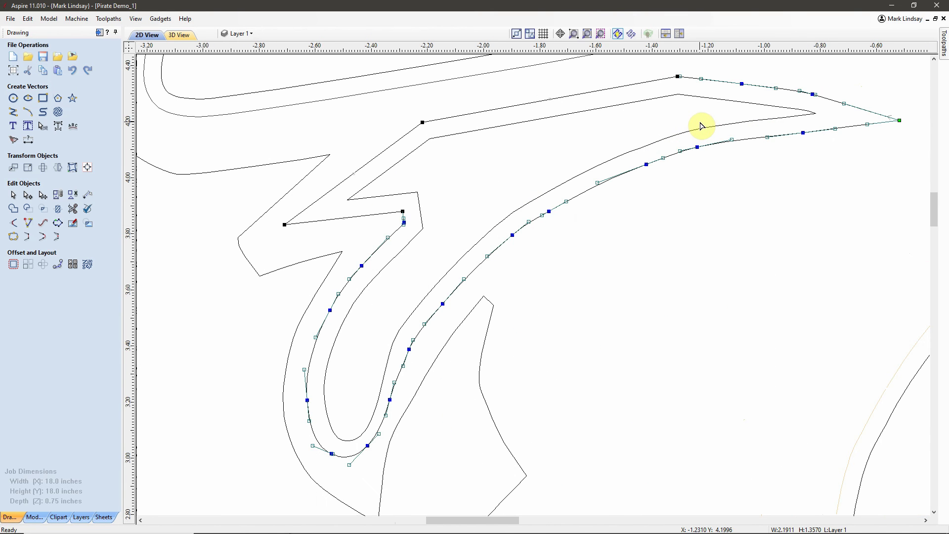
scroll(740, 180, "up", 1)
scroll(739, 177, "down", 3)
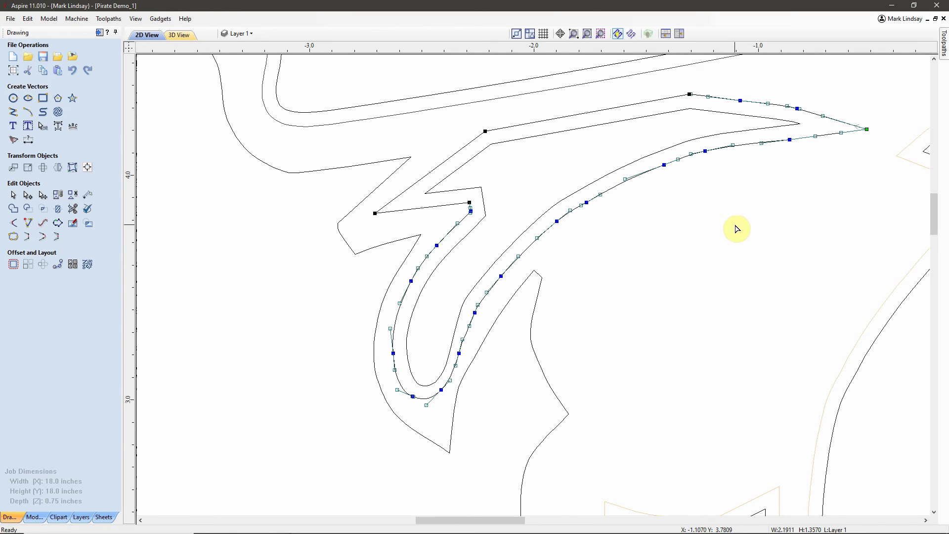
scroll(757, 168, "up", 3)
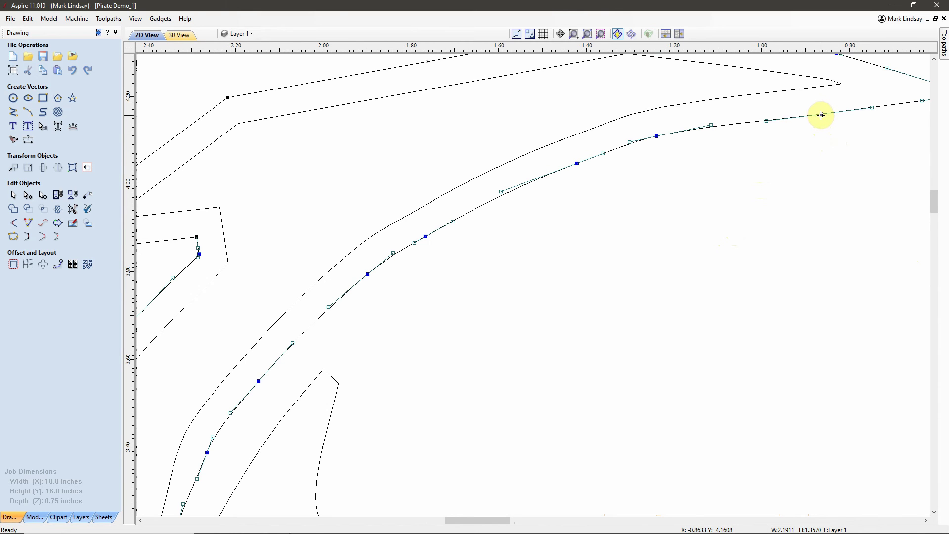
scroll(720, 254, "down", 4)
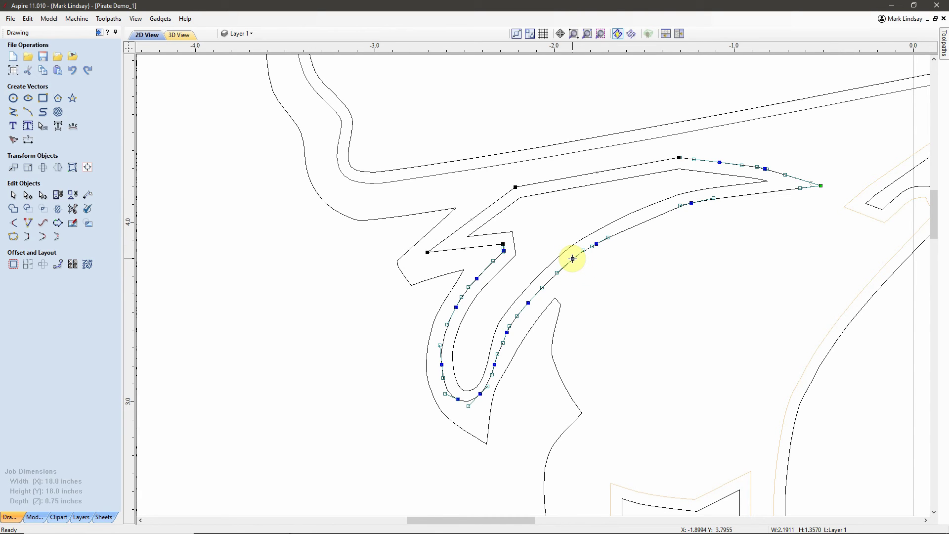
key("d")
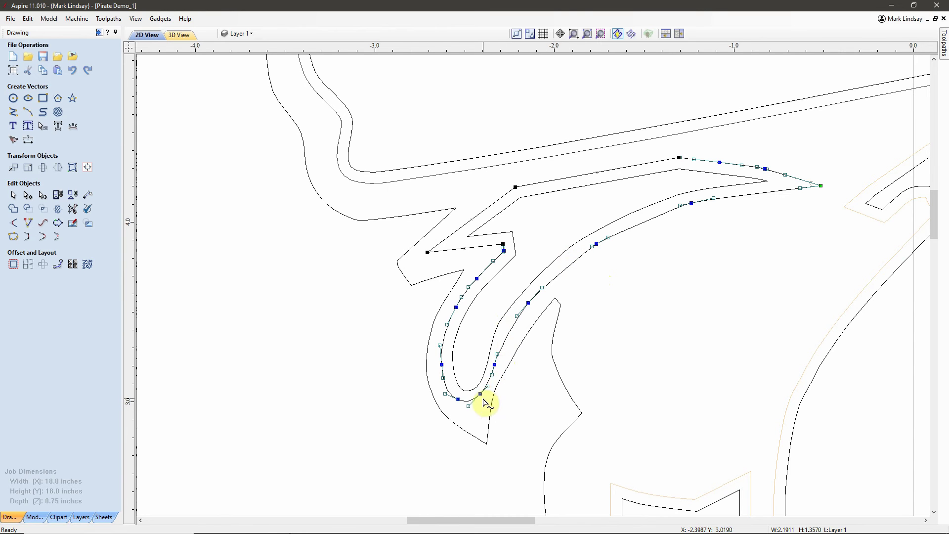
key("d")
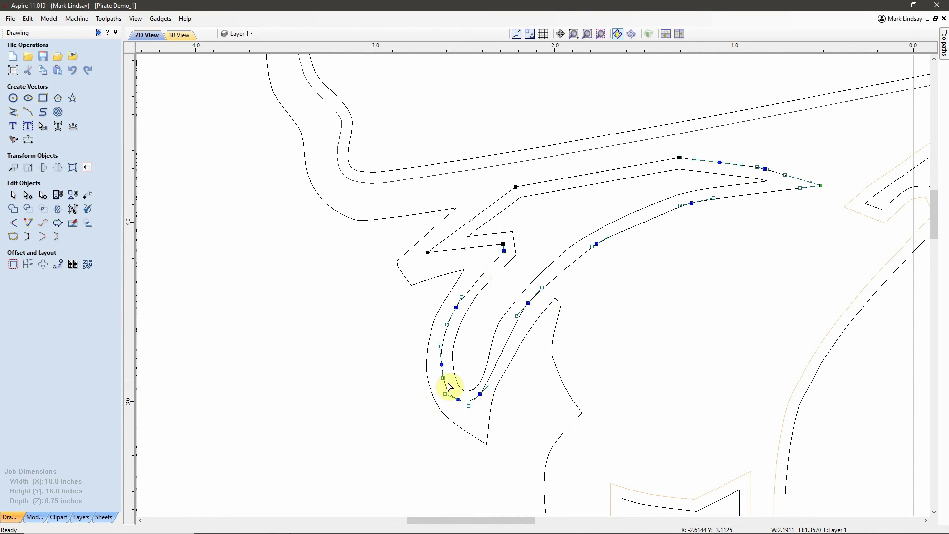
Delete the surplus nodes beside the eyebrow outline's inner notch and before its pointed tip, and bow the tip's upper span slightly upwards
scroll(503, 251, "up", 3)
scroll(501, 244, "up", 3)
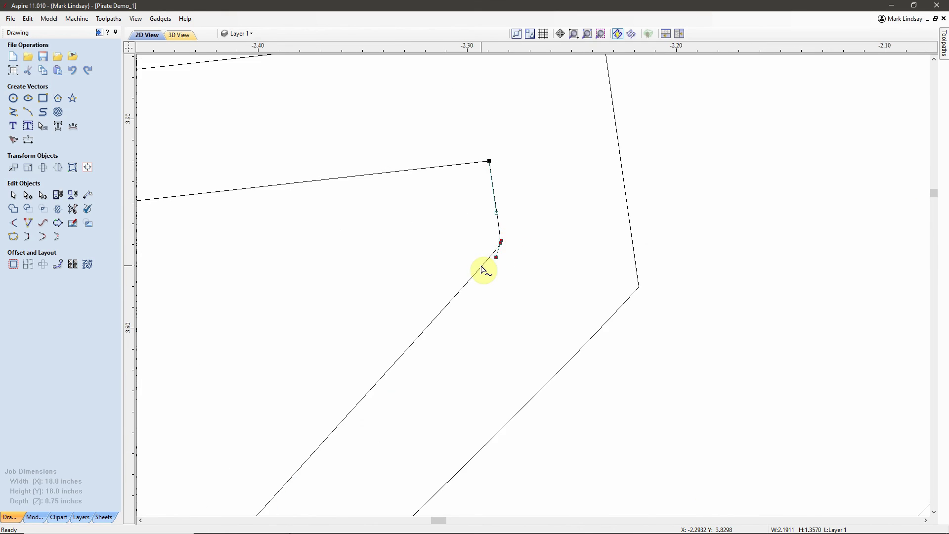
scroll(629, 277, "down", 5)
scroll(859, 195, "up", 3)
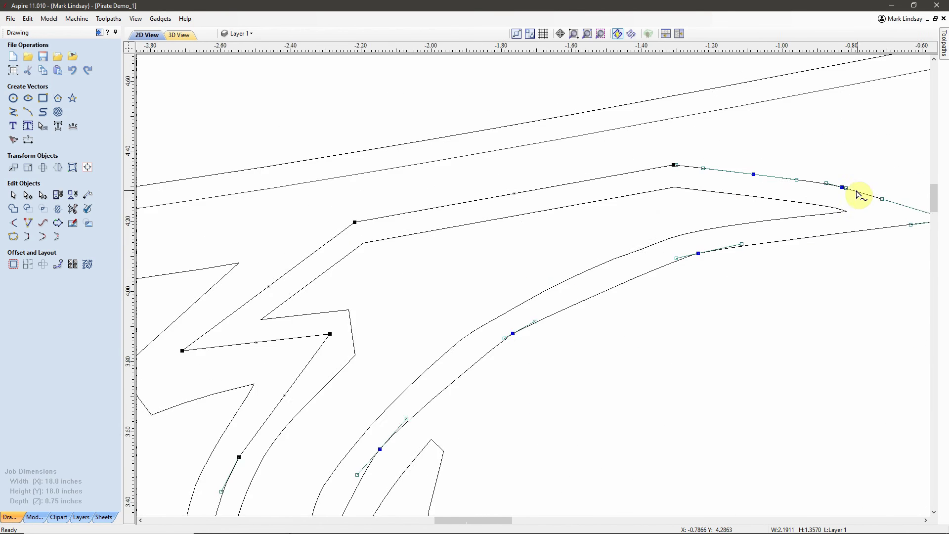
left_click(746, 170)
key("Delete")
left_click(635, 154)
key("Delete")
scroll(768, 152, "down", 3)
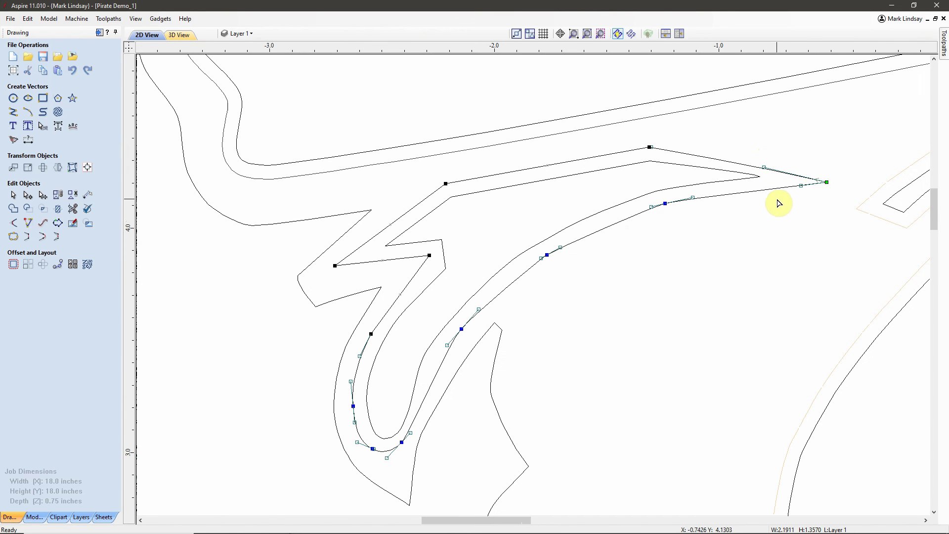
left_click_drag(762, 166, 769, 160)
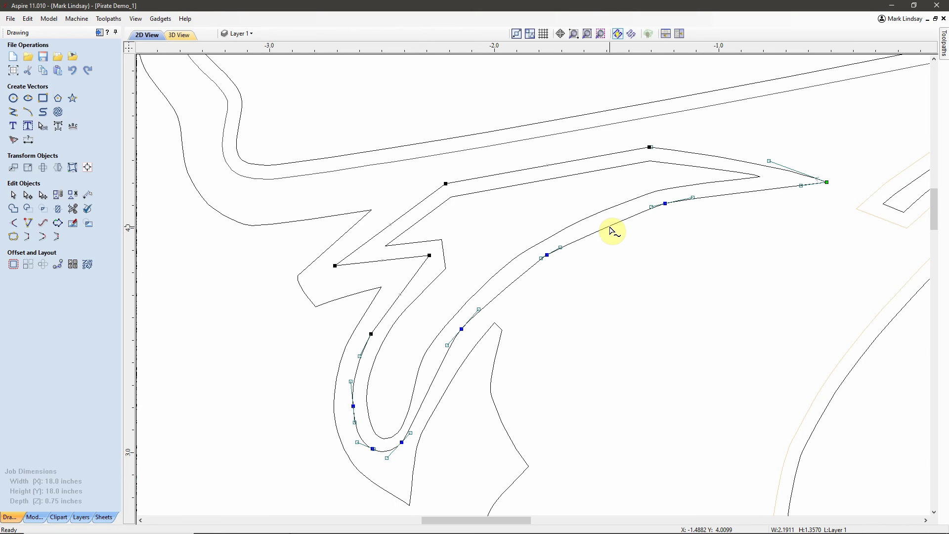
Convert the eyebrow outline's spans to straight lines except around the rounded lower end, nudge the pointed tip, and finish node editing
key("l")
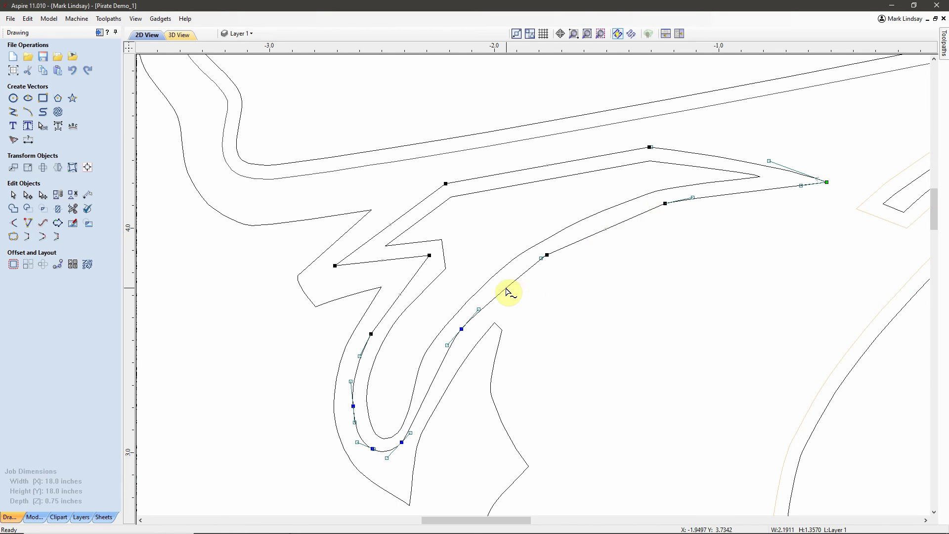
key("l")
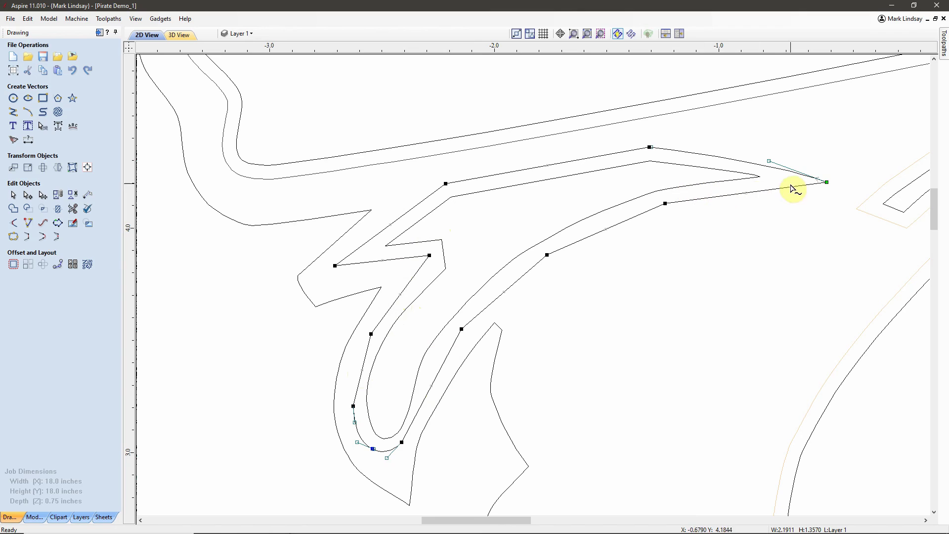
key("l")
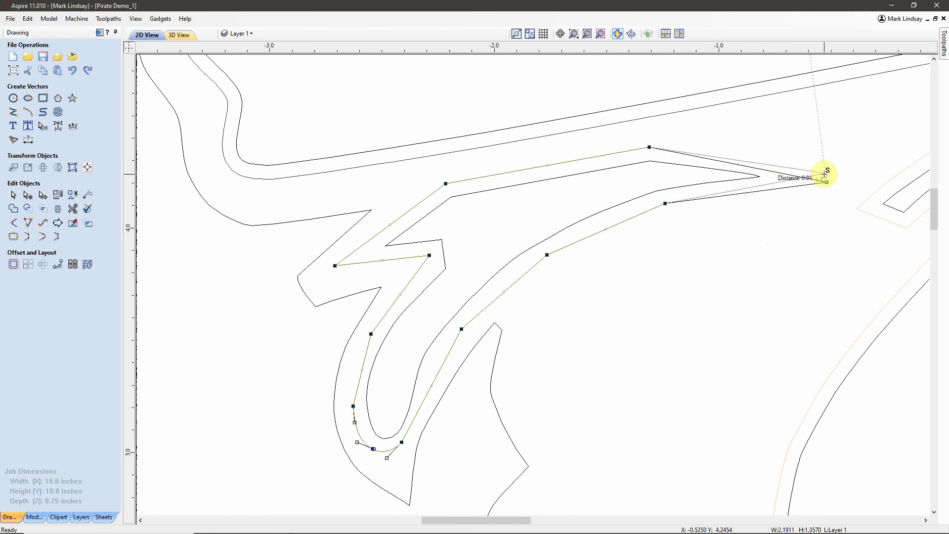
scroll(742, 263, "down", 1)
scroll(523, 383, "up", 4)
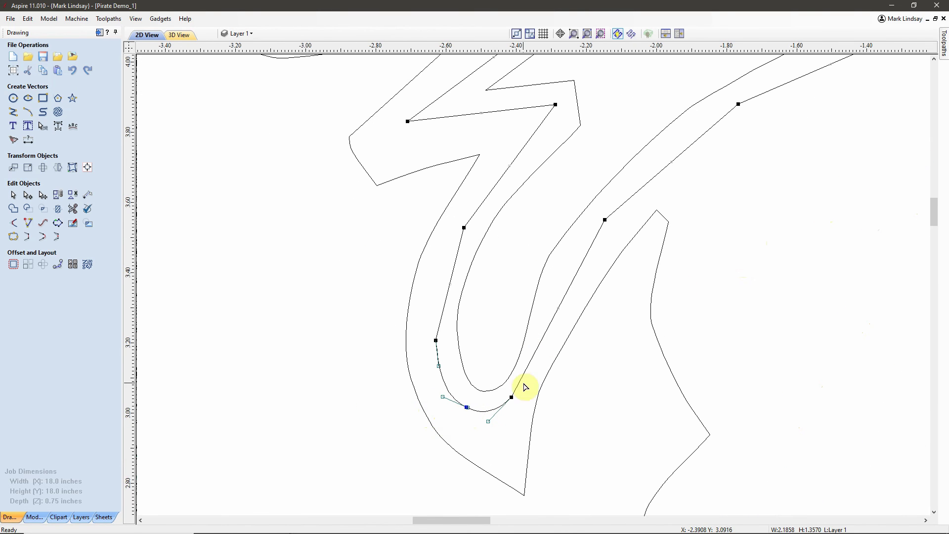
scroll(458, 356, "down", 10)
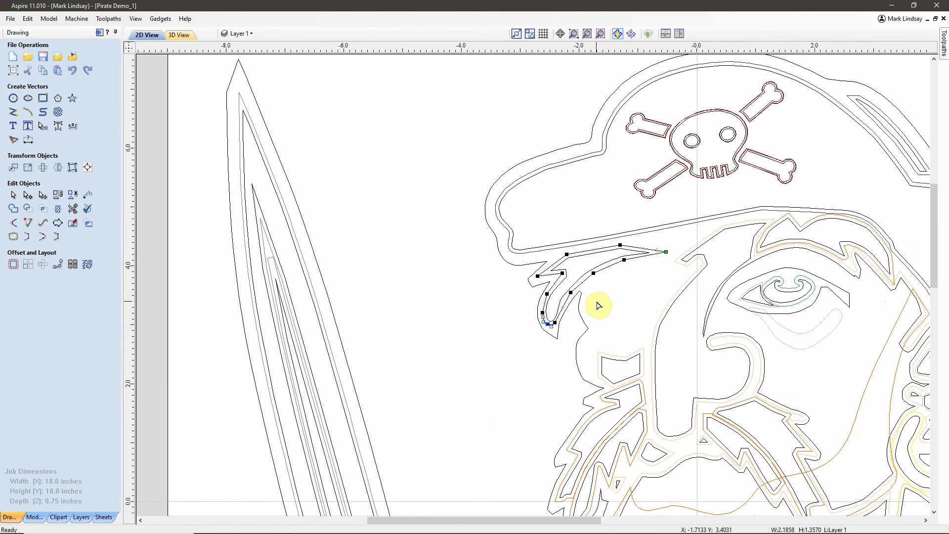
left_click(477, 306)
Look over the whole pirate drawing, from the eye shadow line down to the beard and sword hand, for outlines to simplify
scroll(453, 299, "down", 3)
scroll(509, 305, "down", 1)
scroll(511, 285, "down", 1)
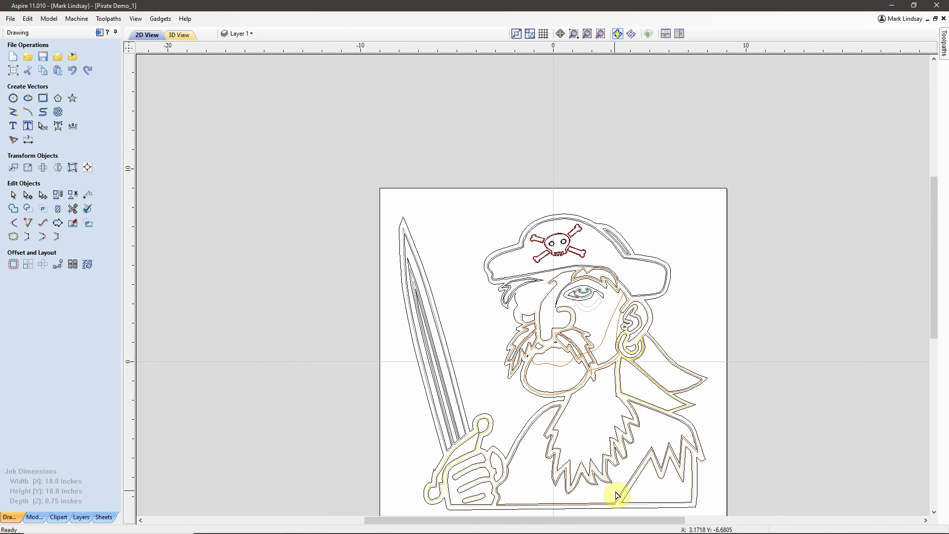
scroll(605, 426, "up", 3)
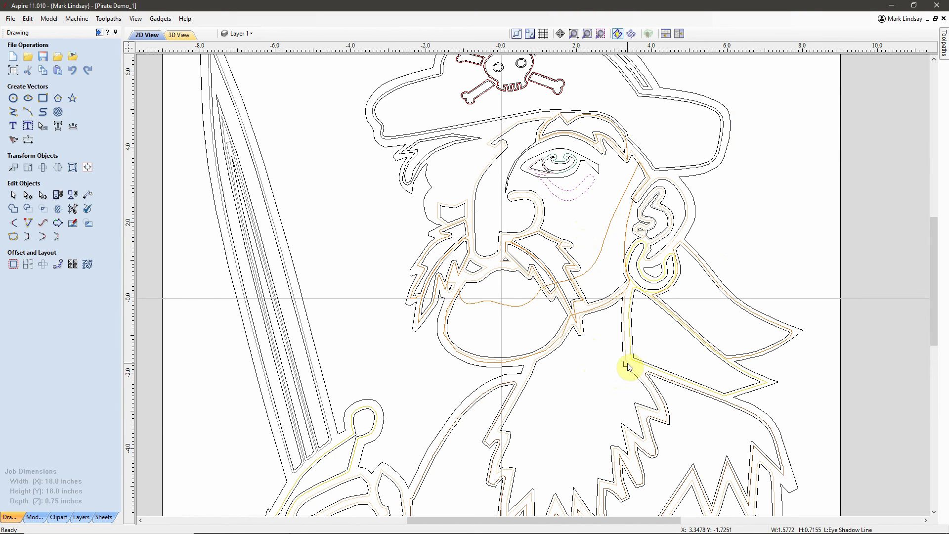
scroll(570, 367, "down", 3)
scroll(547, 371, "up", 4)
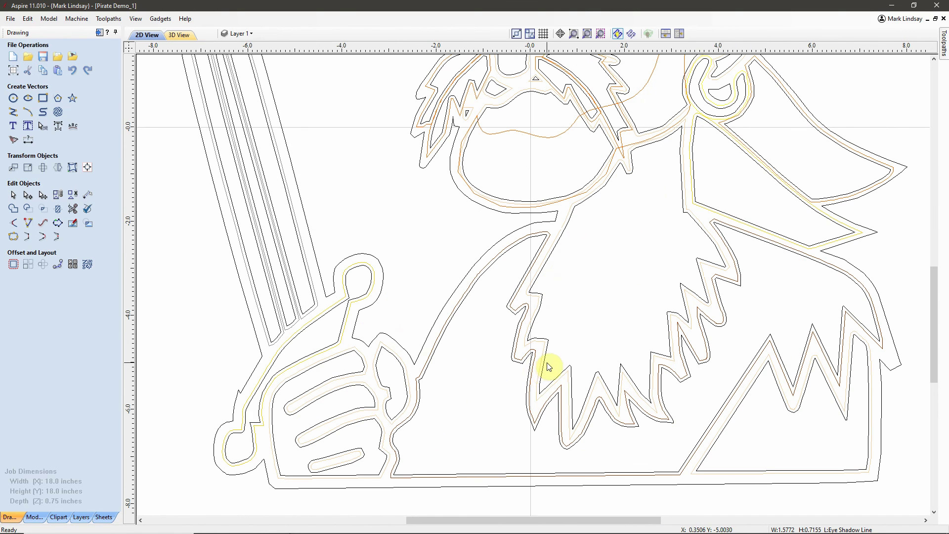
scroll(457, 417, "down", 3)
scroll(402, 387, "up", 3)
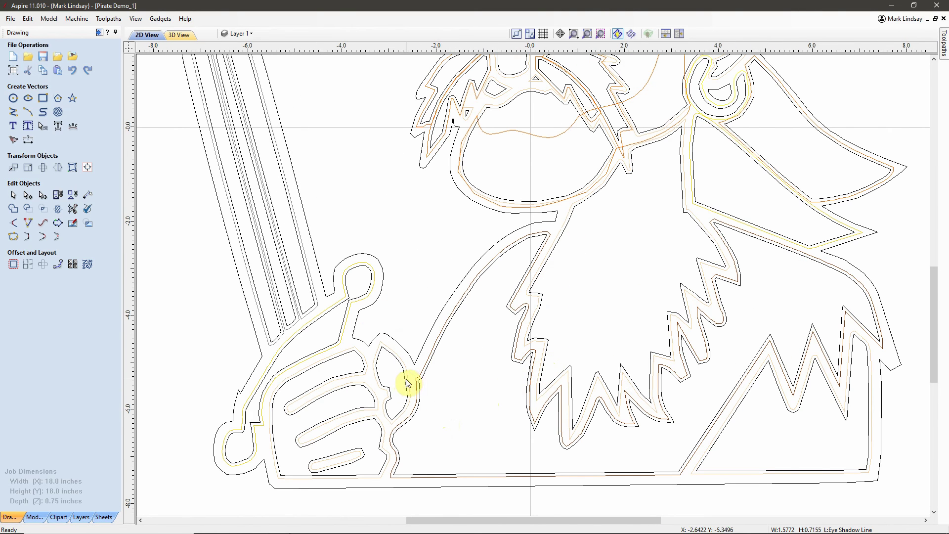
Fit Bezier curves with a 0.001 inch tolerance to the Peach outline around the sword hand's thumb, replacing the original vector
left_click(406, 384)
left_click(408, 382)
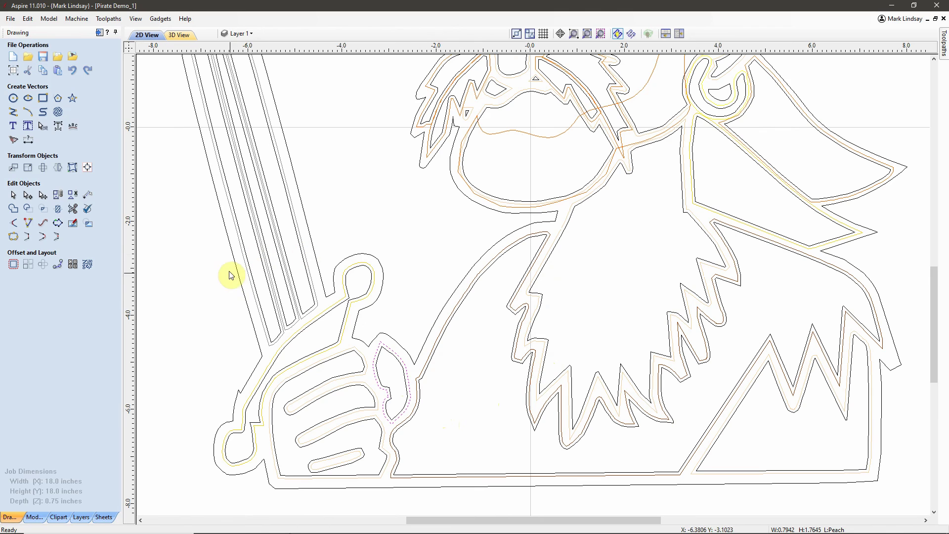
left_click(43, 225)
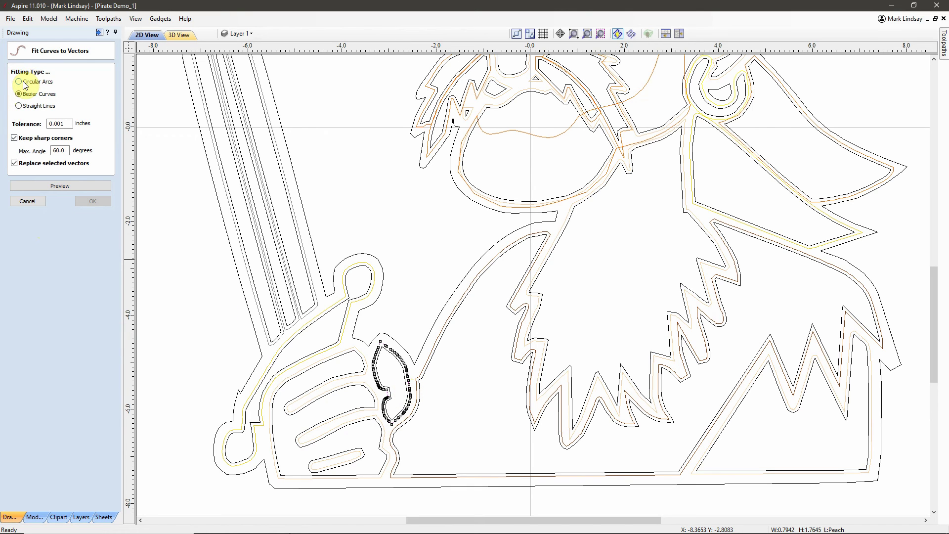
left_click(61, 186)
scroll(392, 419, "up", 1)
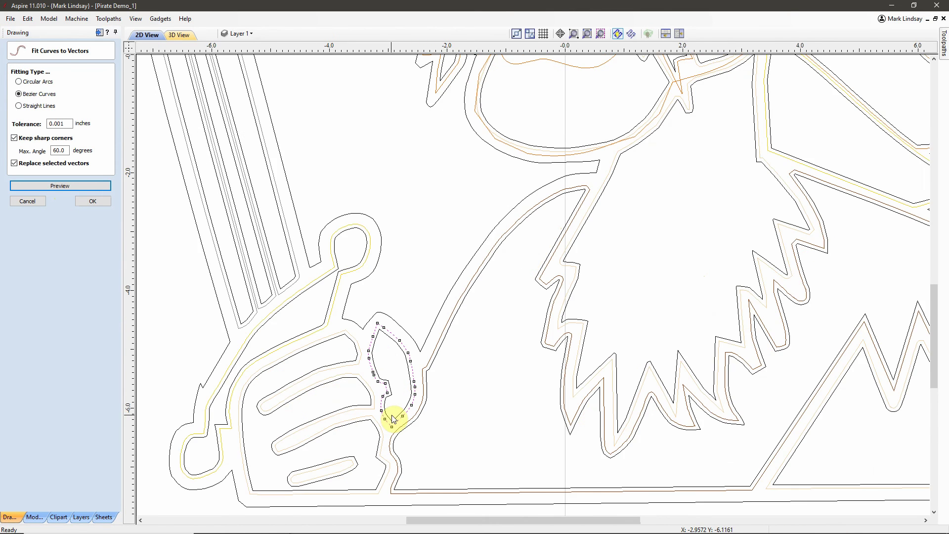
scroll(392, 418, "up", 2)
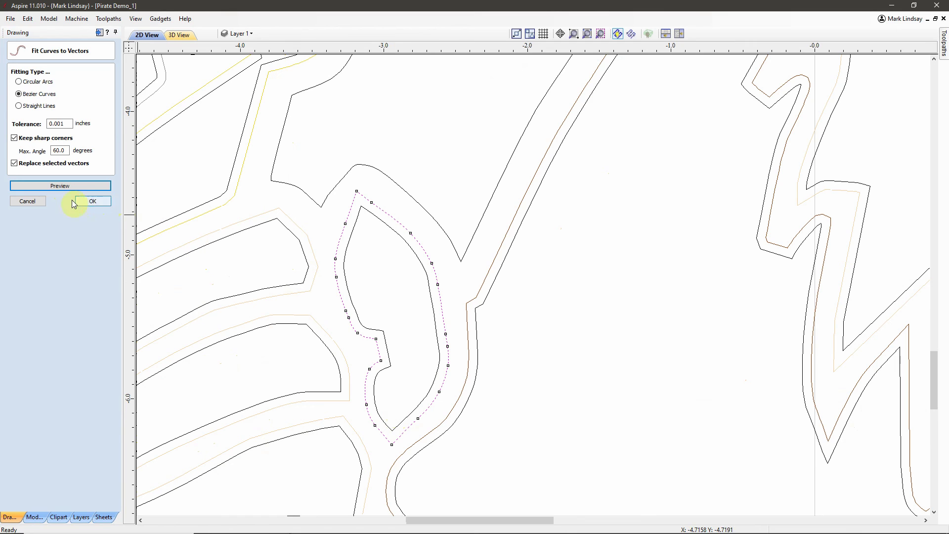
left_click(93, 202)
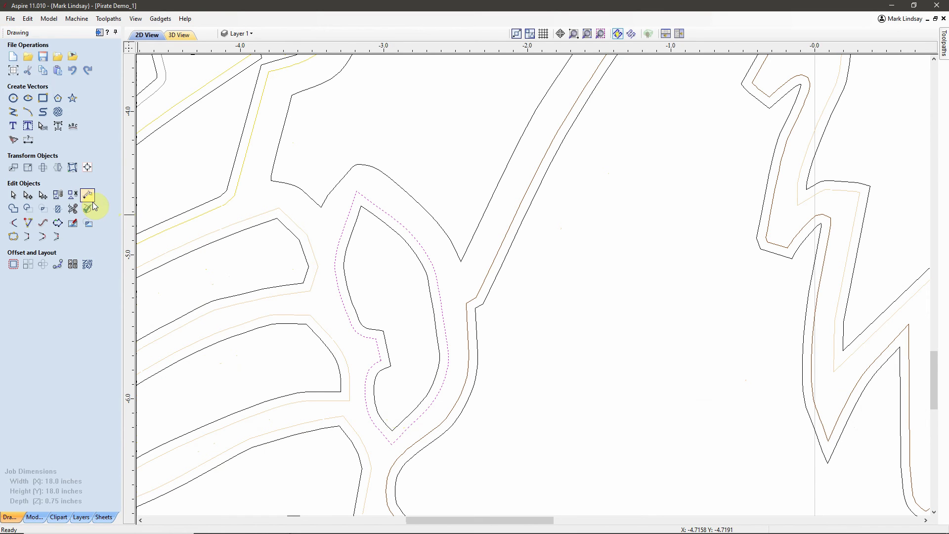
Fit Bezier curves with a 0.001 inch tolerance to the lowest Peach finger-line outline on the sword hand, replacing the original vector
scroll(462, 300, "down", 2)
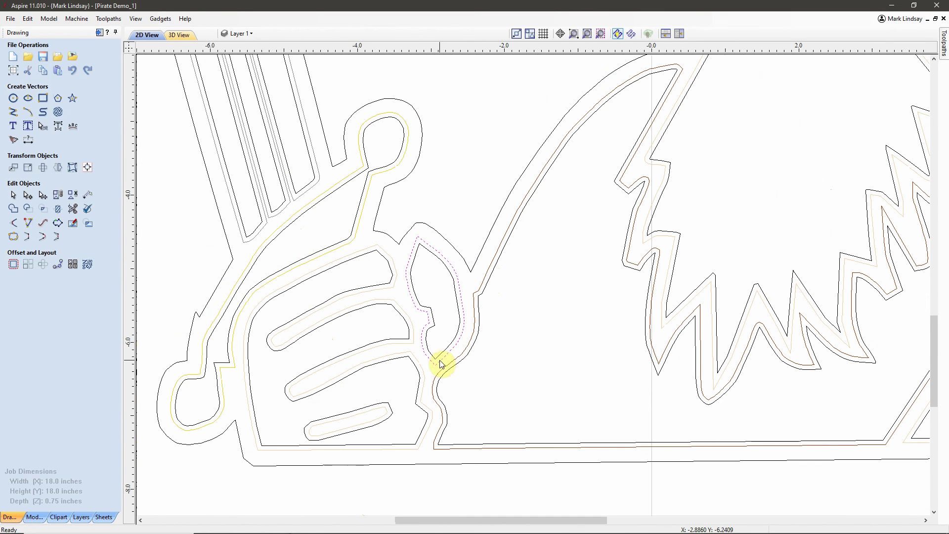
left_click(372, 414)
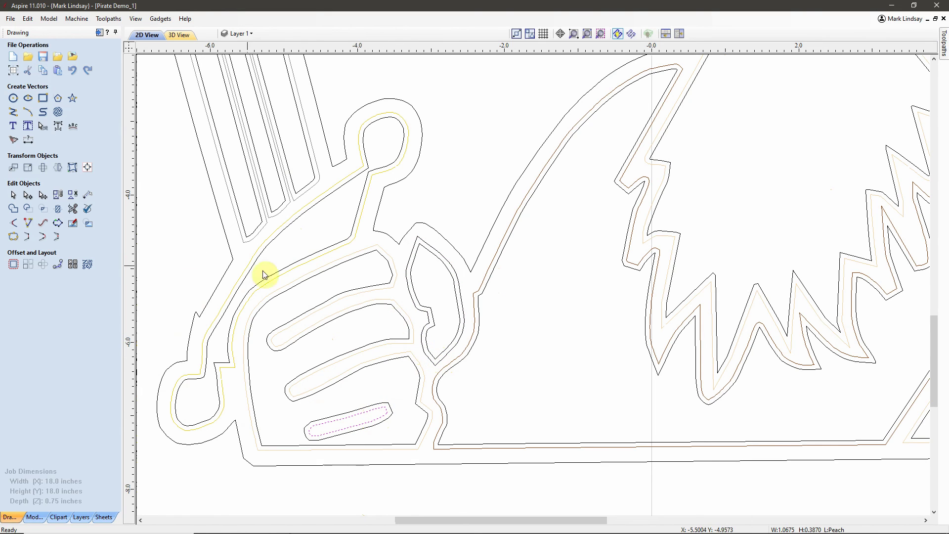
left_click(43, 223)
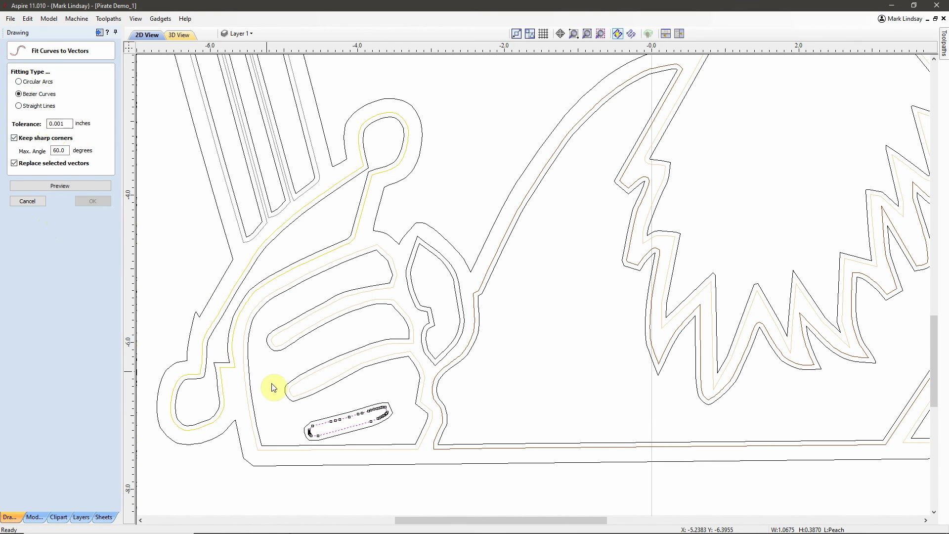
scroll(366, 422, "up", 3)
scroll(361, 420, "up", 3)
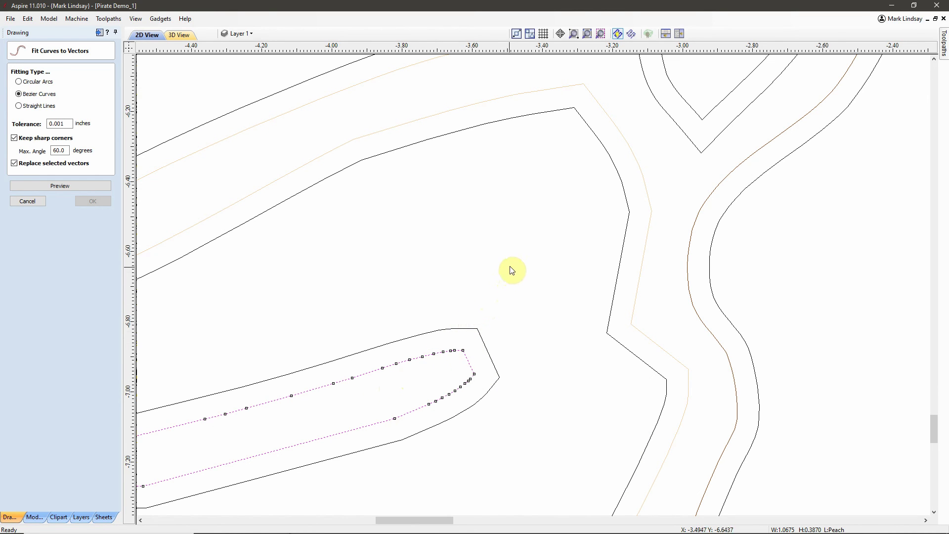
scroll(526, 262, "down", 2)
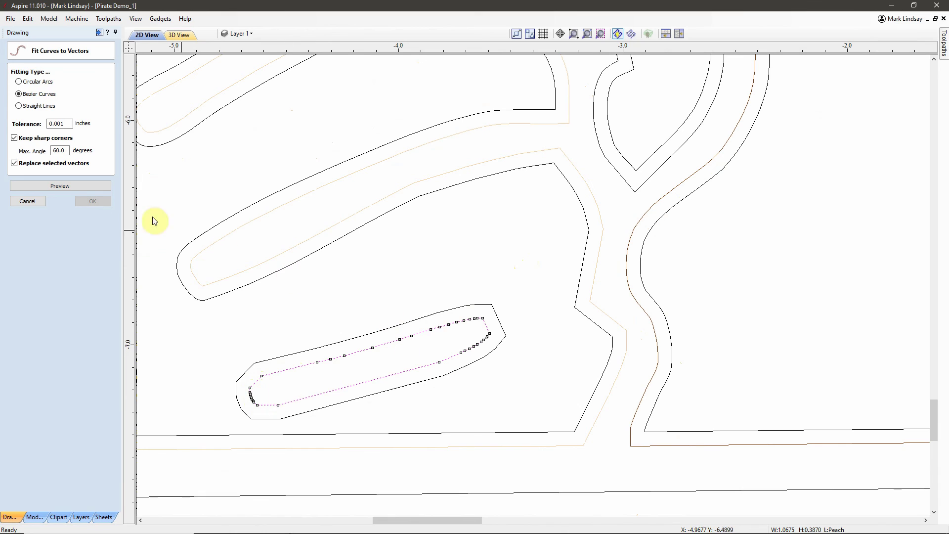
left_click(65, 186)
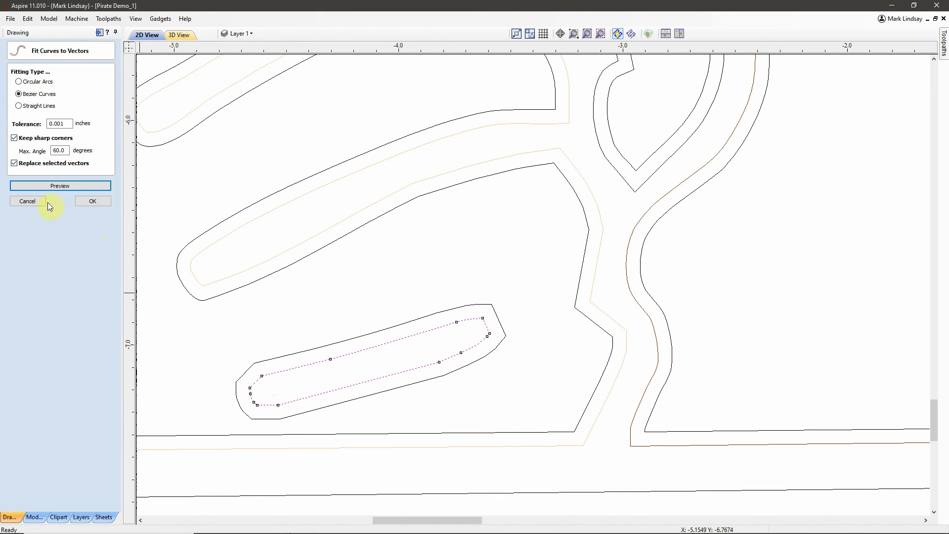
left_click(91, 202)
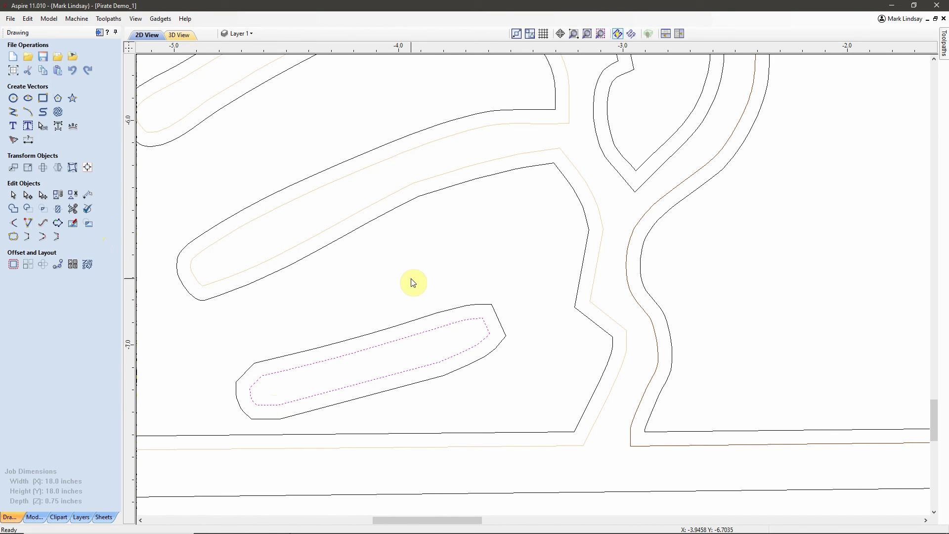
Delete the two surplus smooth nodes from the rounded left end of the lowest finger-line outline
double_click(382, 345)
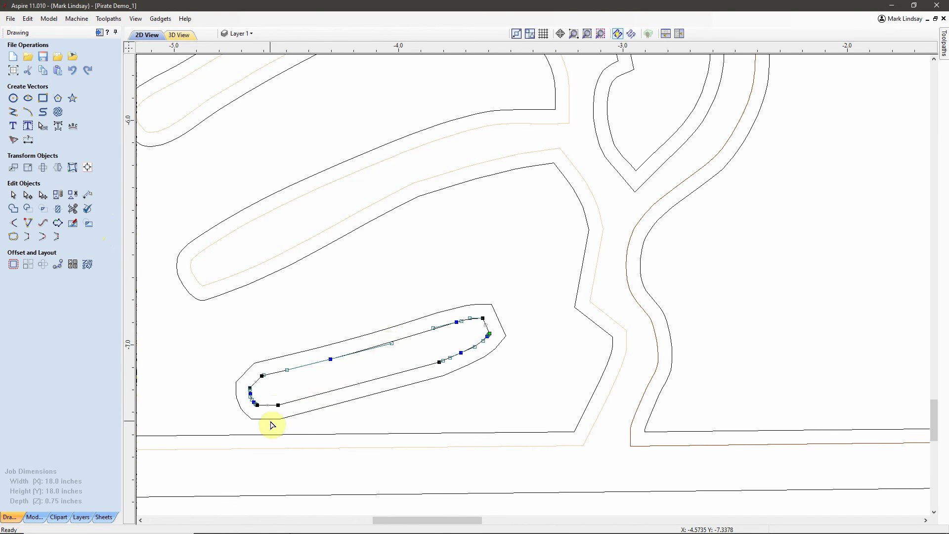
scroll(262, 391, "up", 3)
scroll(269, 389, "down", 1)
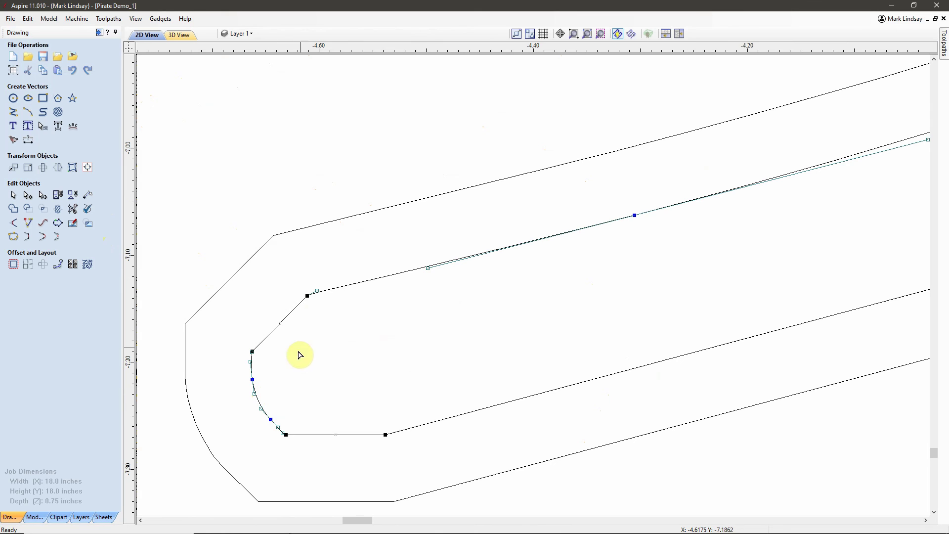
scroll(396, 320, "down", 2)
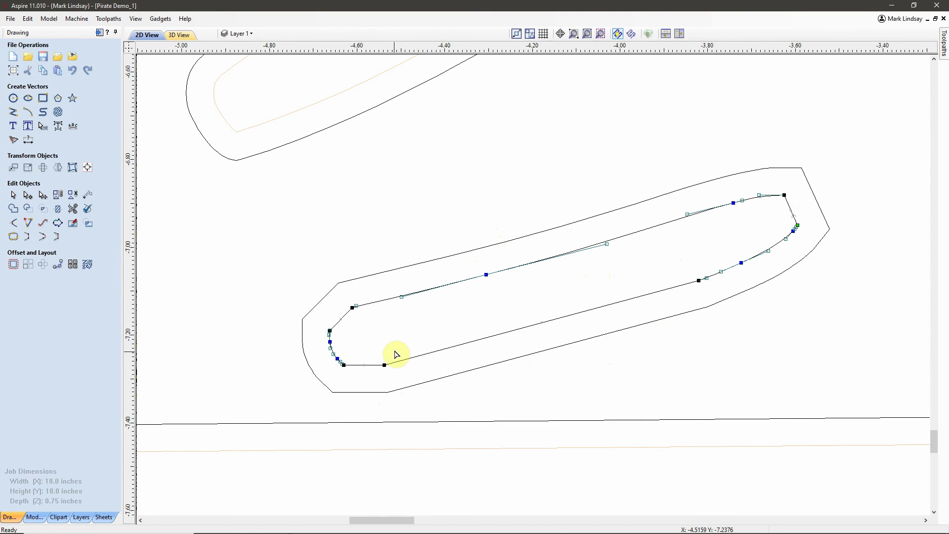
scroll(341, 371, "up", 2)
left_click(364, 352)
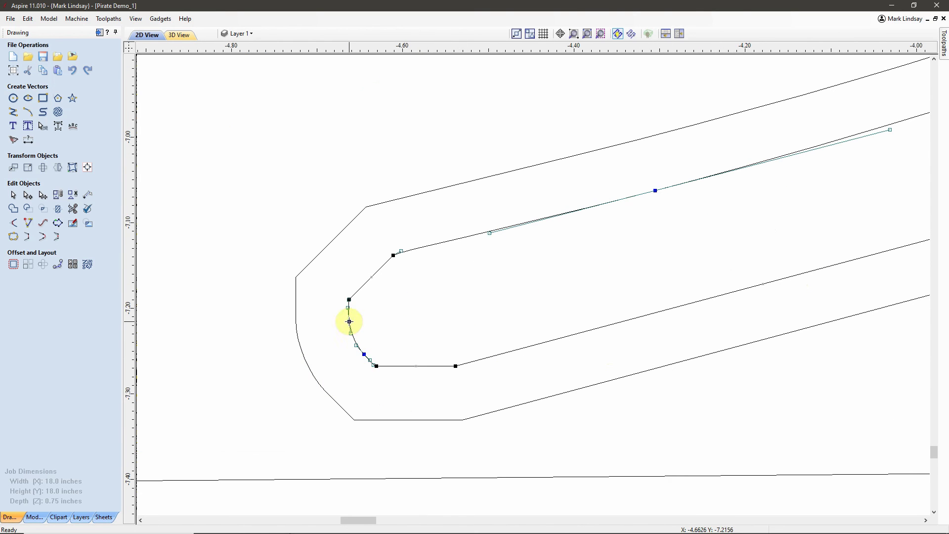
left_click_drag(350, 321, 365, 354)
scroll(351, 355, "down", 2)
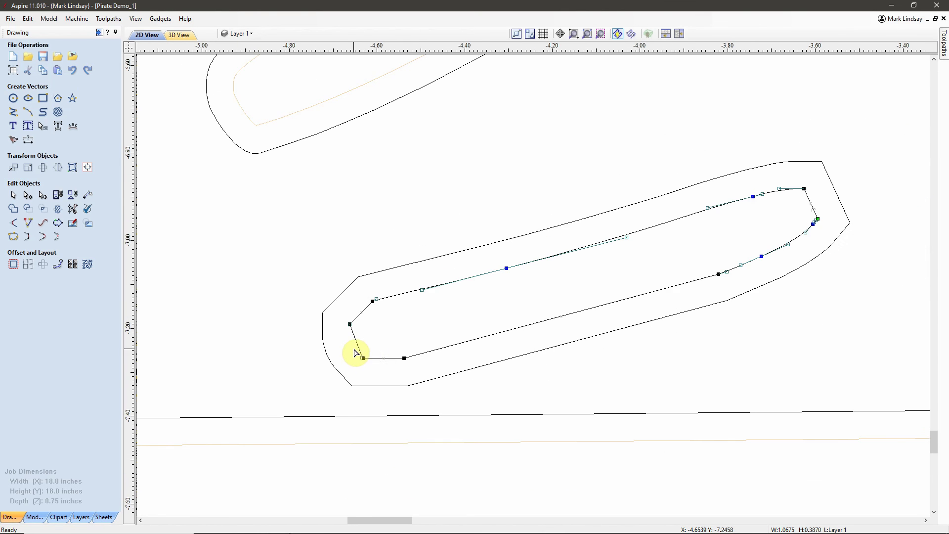
Delete the surplus nodes around the right end of the lowest finger-line outline and finish node editing
scroll(818, 197, "up", 2)
scroll(818, 197, "down", 3)
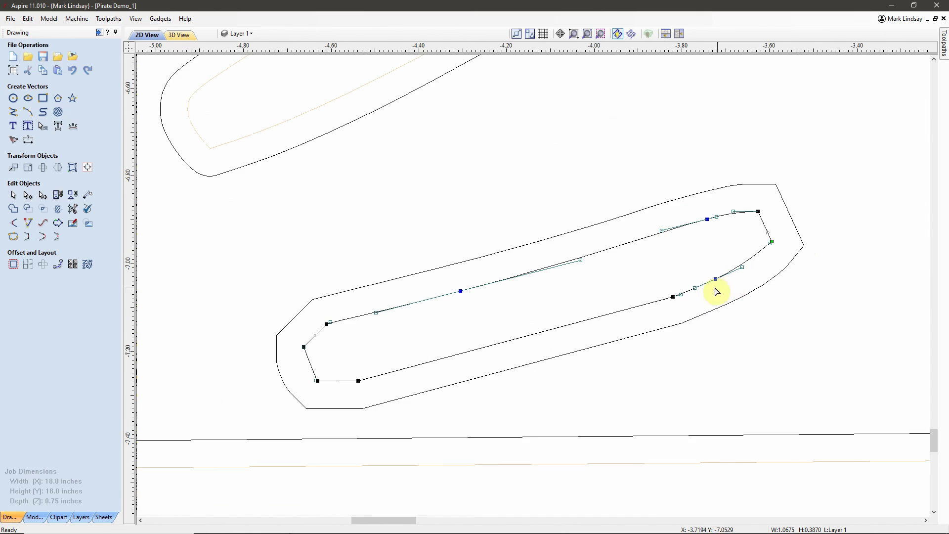
left_click(557, 303)
scroll(557, 303, "down", 4)
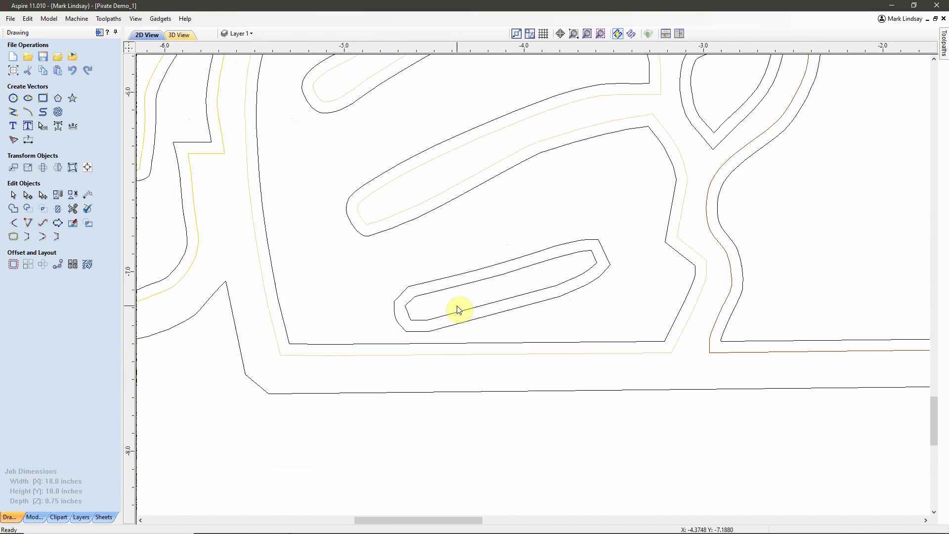
Switch to Photos and examine the gaps between the coloured pieces in the "1 - No Overlap.jpg" diagram
scroll(428, 358, "down", 3)
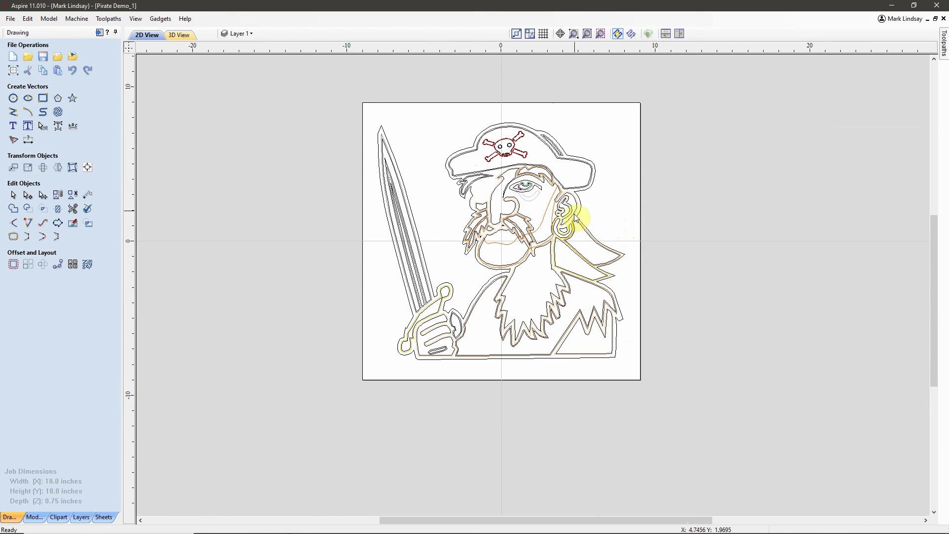
scroll(585, 187, "up", 2)
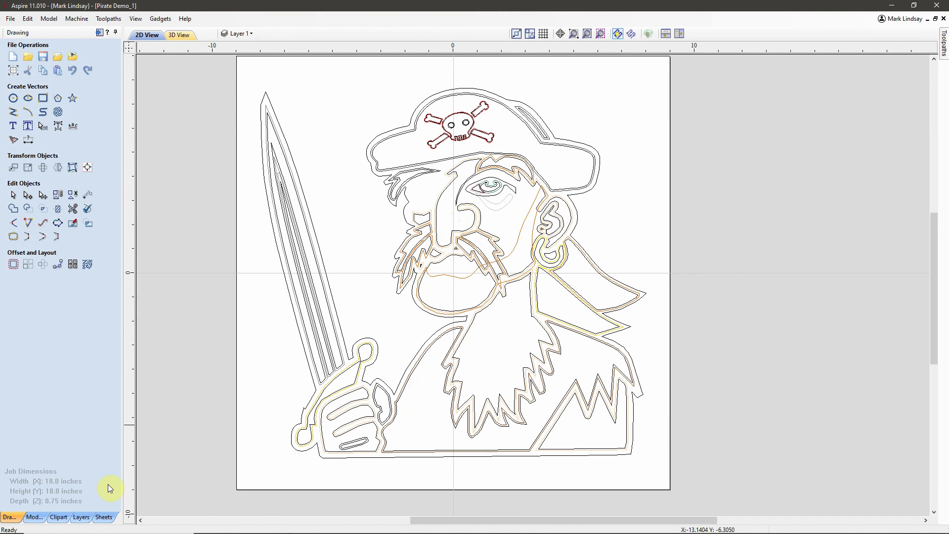
left_click(81, 519)
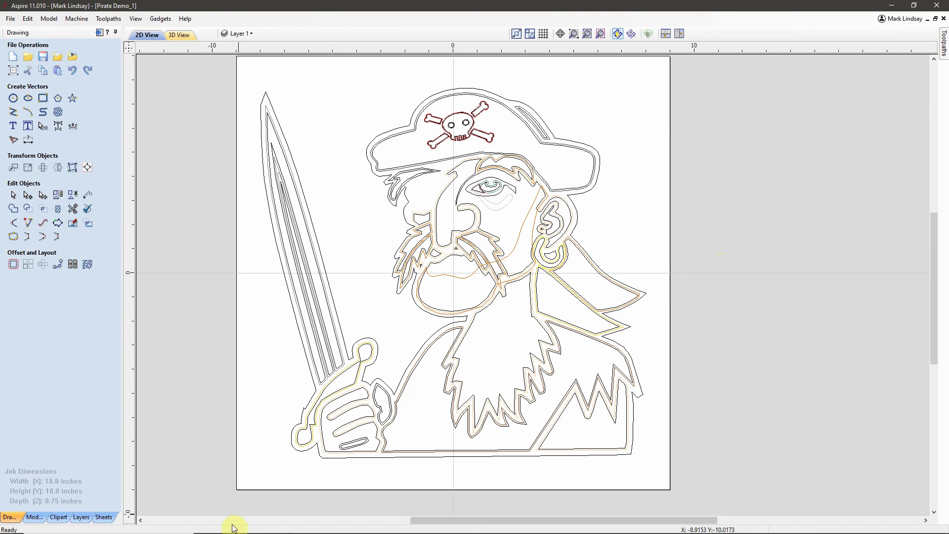
mouse_move(303, 525)
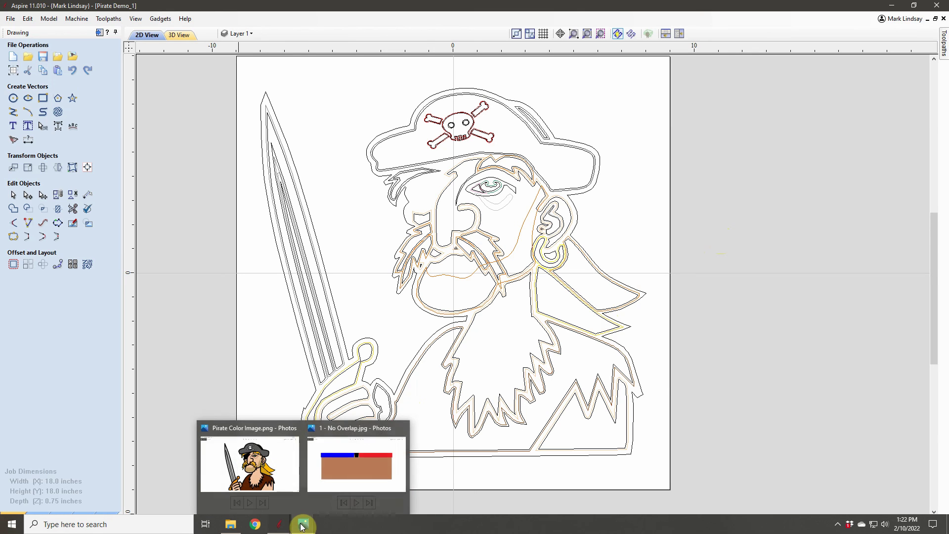
left_click(348, 429)
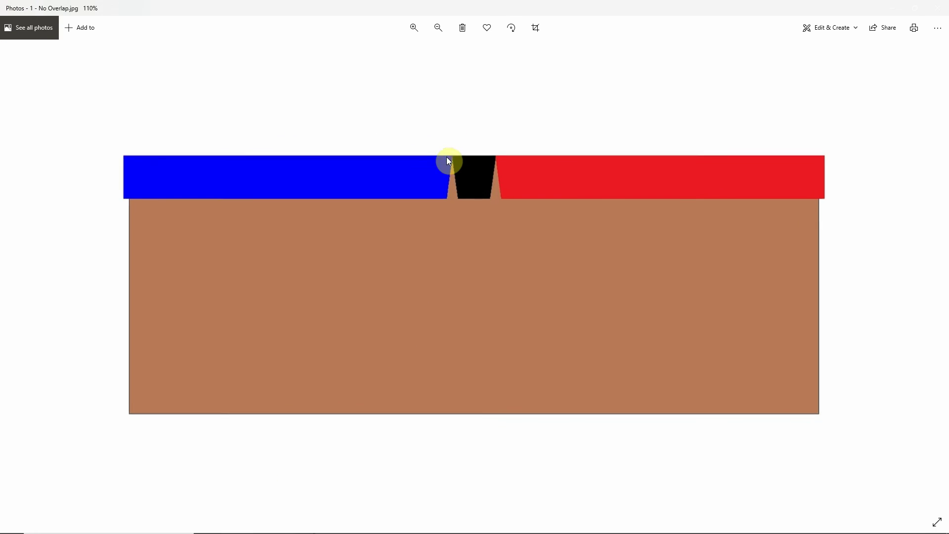
scroll(448, 161, "up", 3, "ctrl")
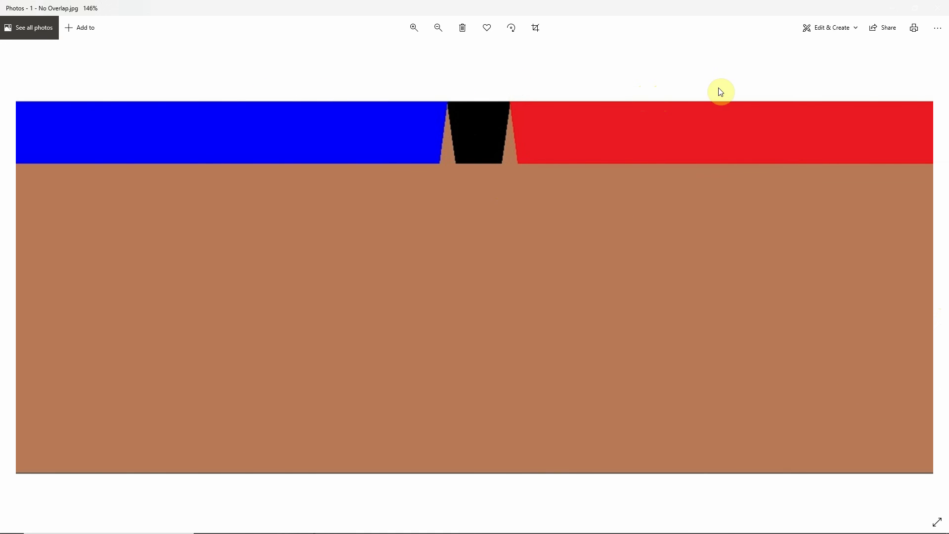
scroll(583, 402, "down", 4)
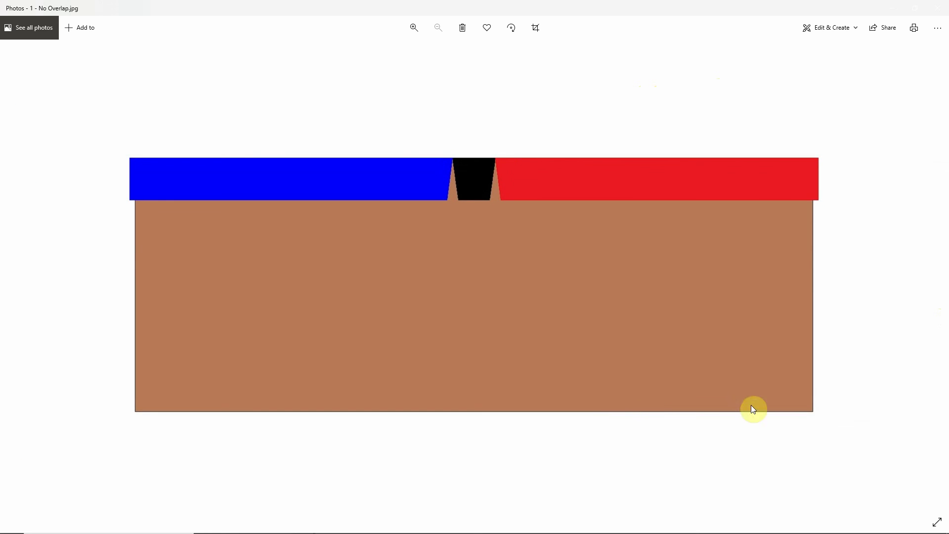
Examine the "2 - With Overlap" and "3 - With Transparent Overlap" diagrams, then return to the pirate drawing in Aspire
left_click(937, 275)
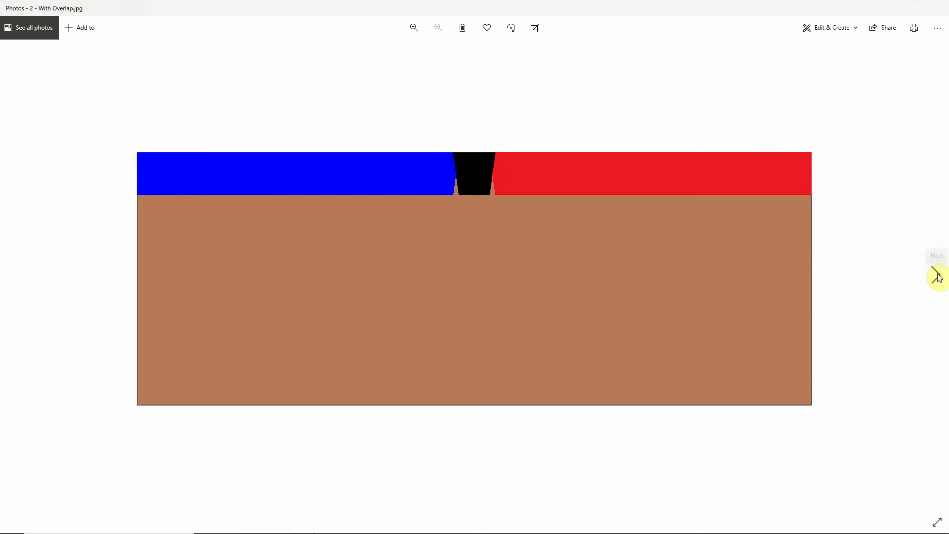
scroll(448, 242, "up", 2)
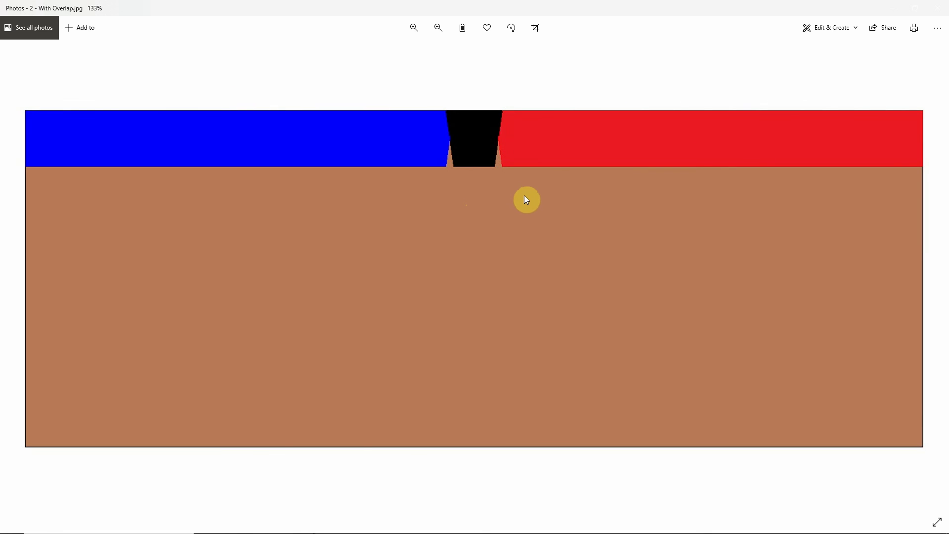
key("Right")
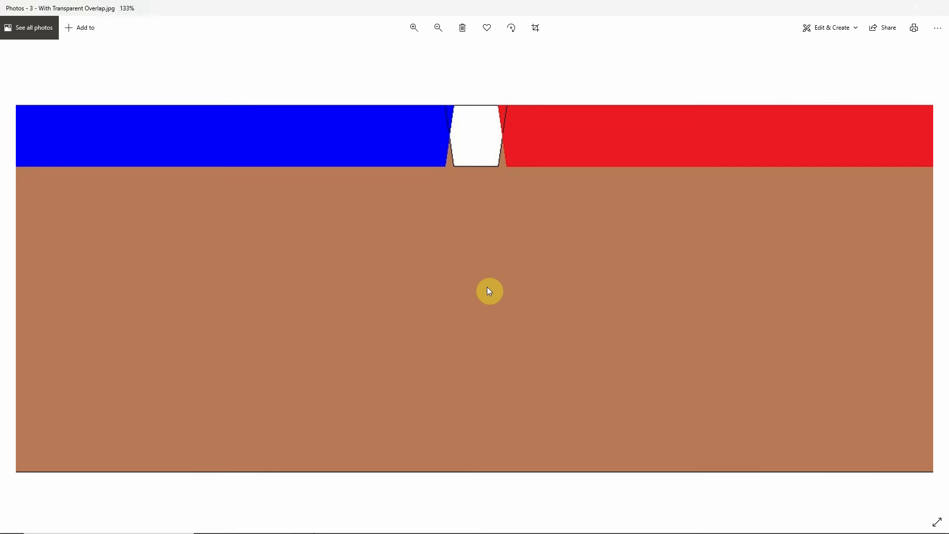
scroll(487, 287, "down", 2, "ctrl")
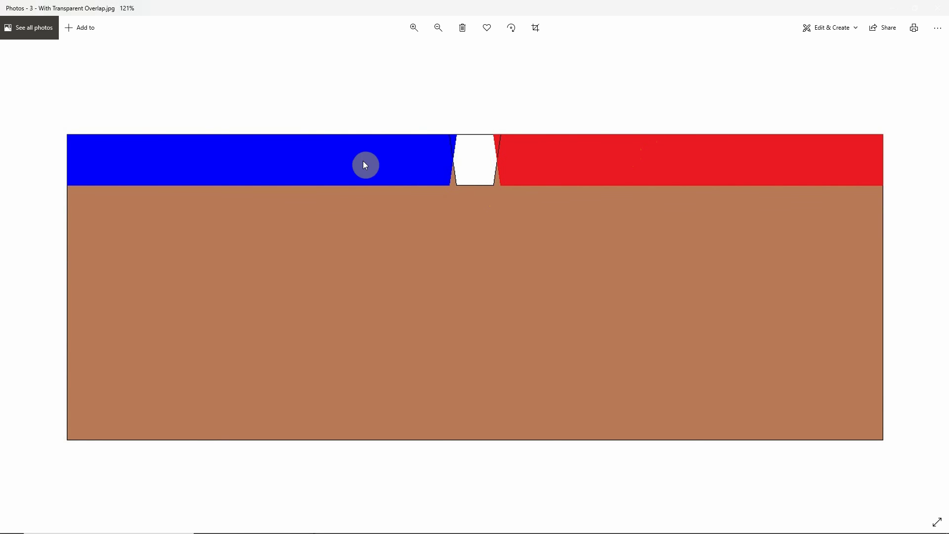
scroll(594, 294, "down", 2, "ctrl")
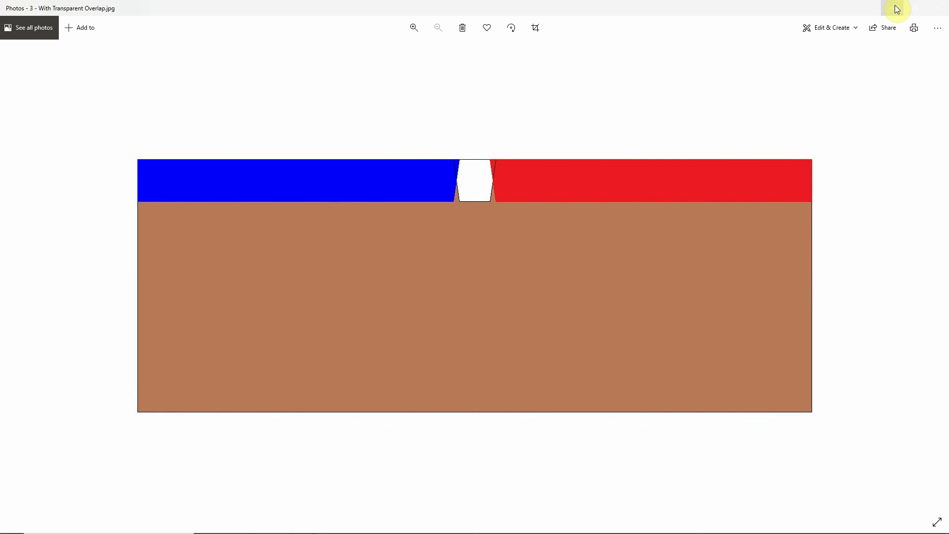
left_click(897, 9)
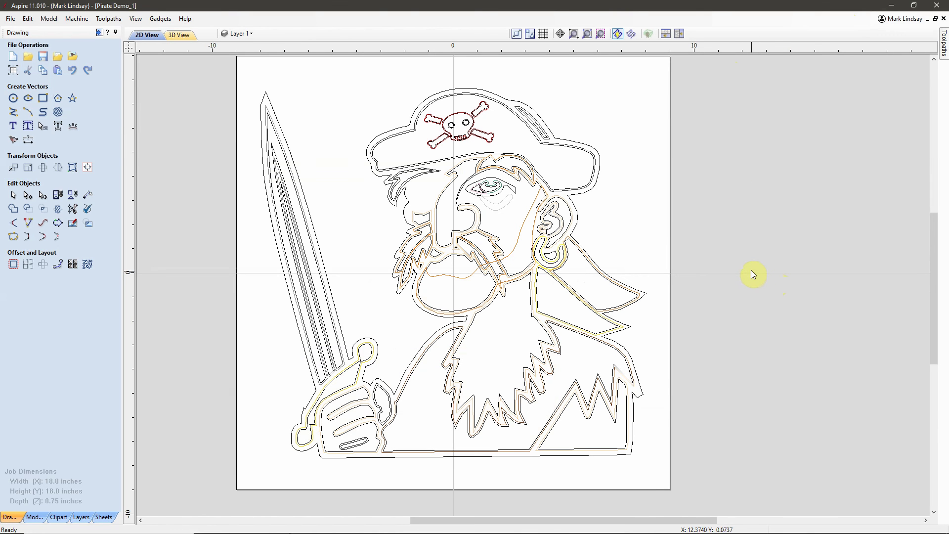